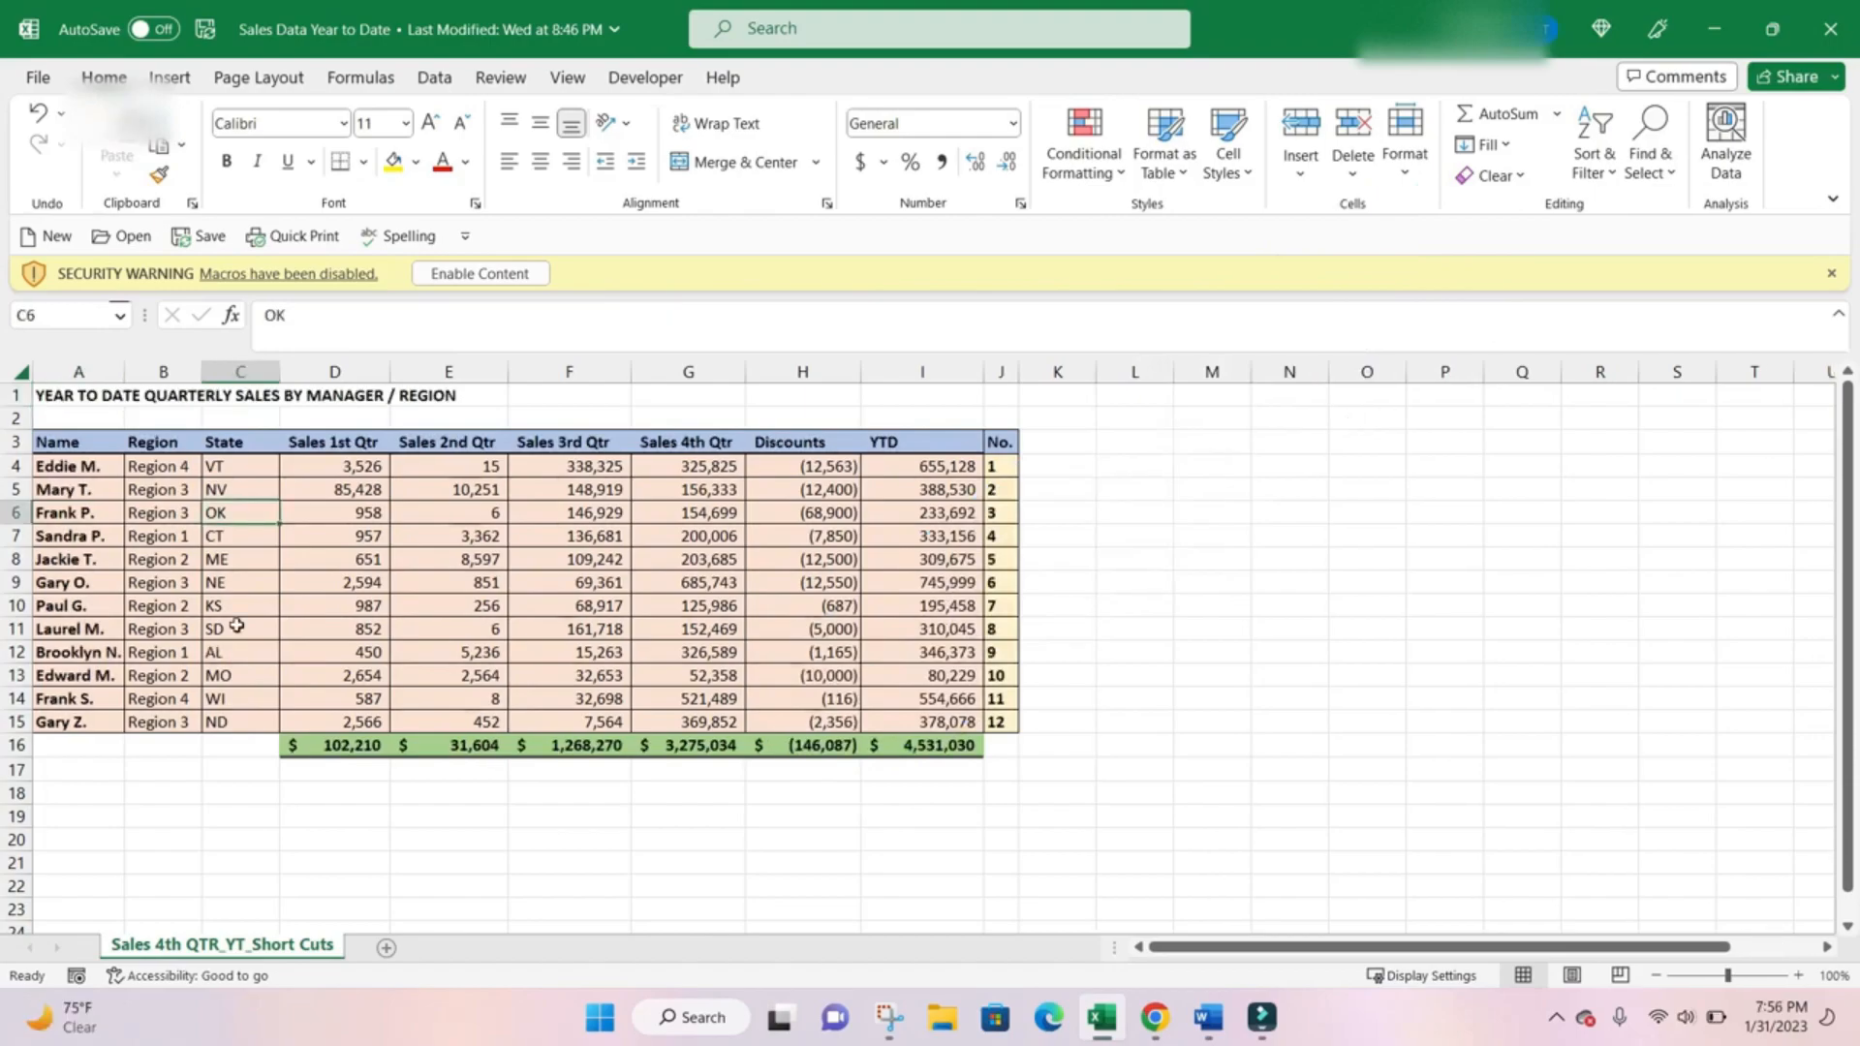
Insert a new column in the sales sheet and Flash Fill the remaining managers' e-mail addresses in column B from the first example.
key("ctrl+space")
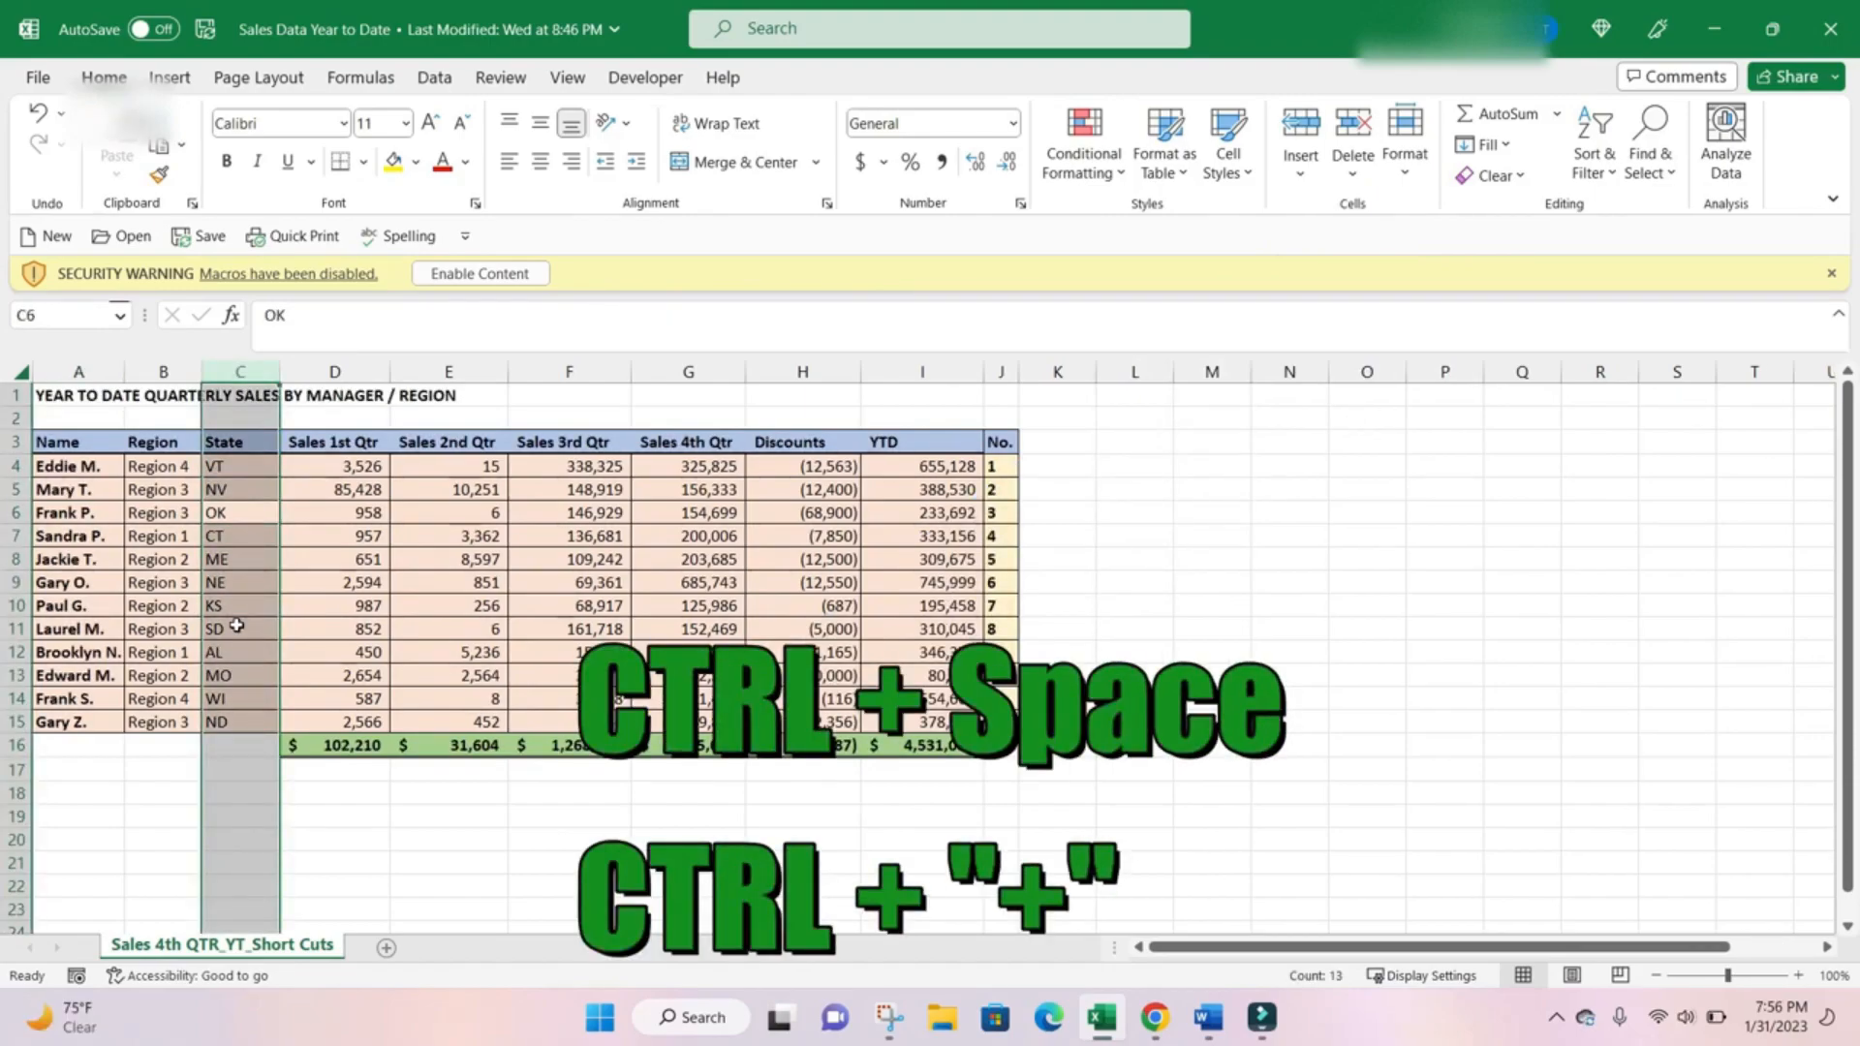
key("ctrl+plus")
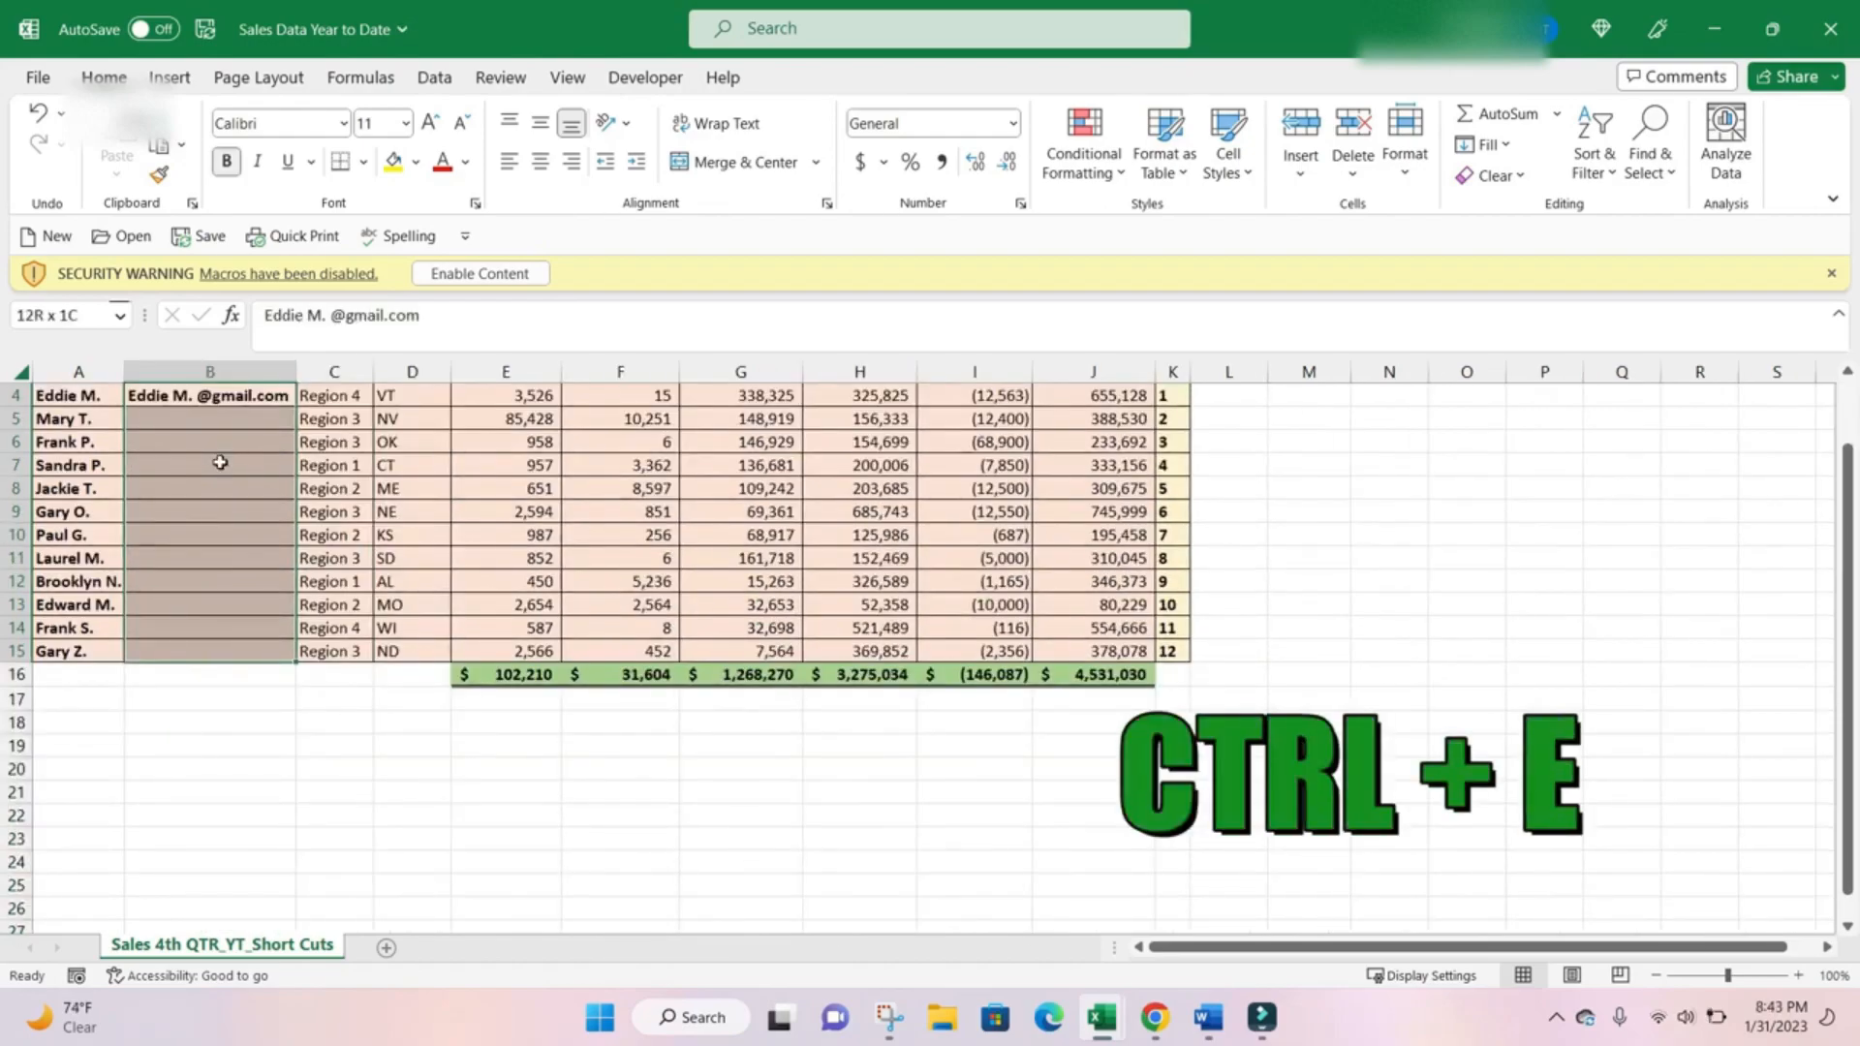
key("ctrl+e")
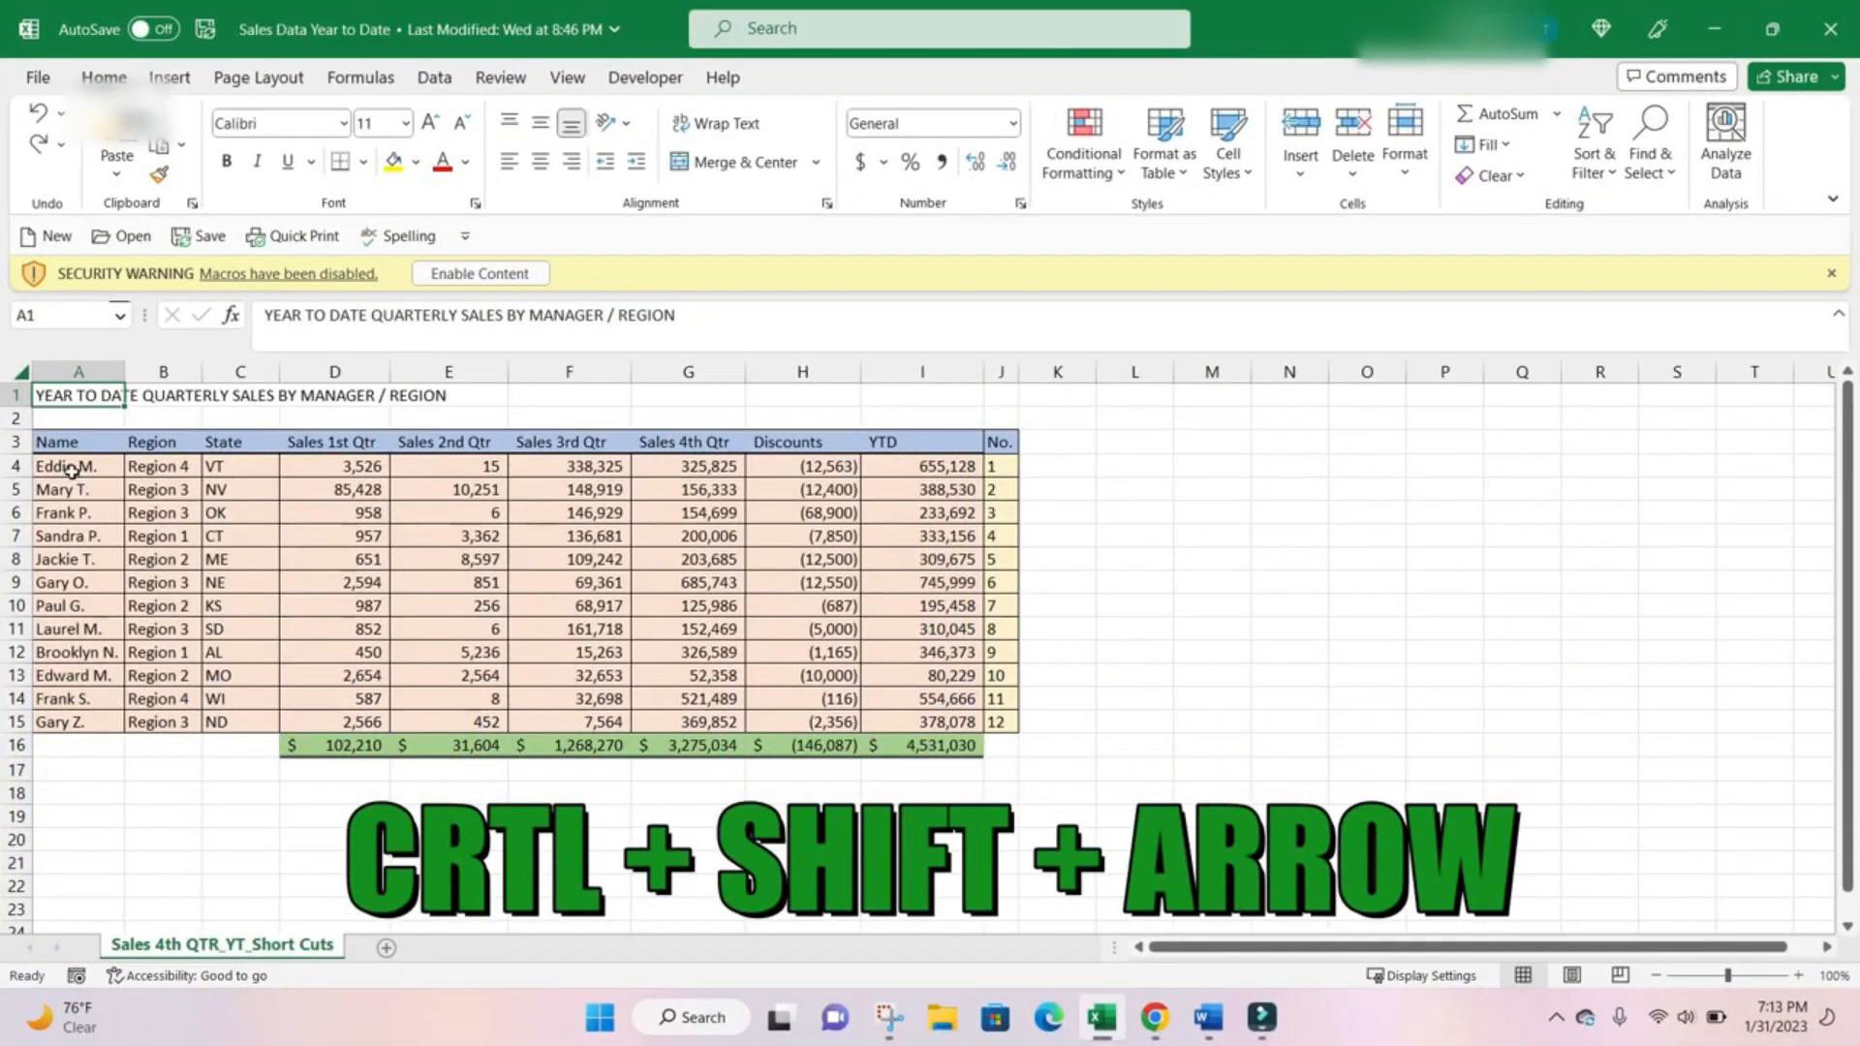
Select the sales data from cell A4 through J16, including the totals row.
left_click_drag(71, 469, 885, 726)
left_click_drag(1001, 733, 1007, 733)
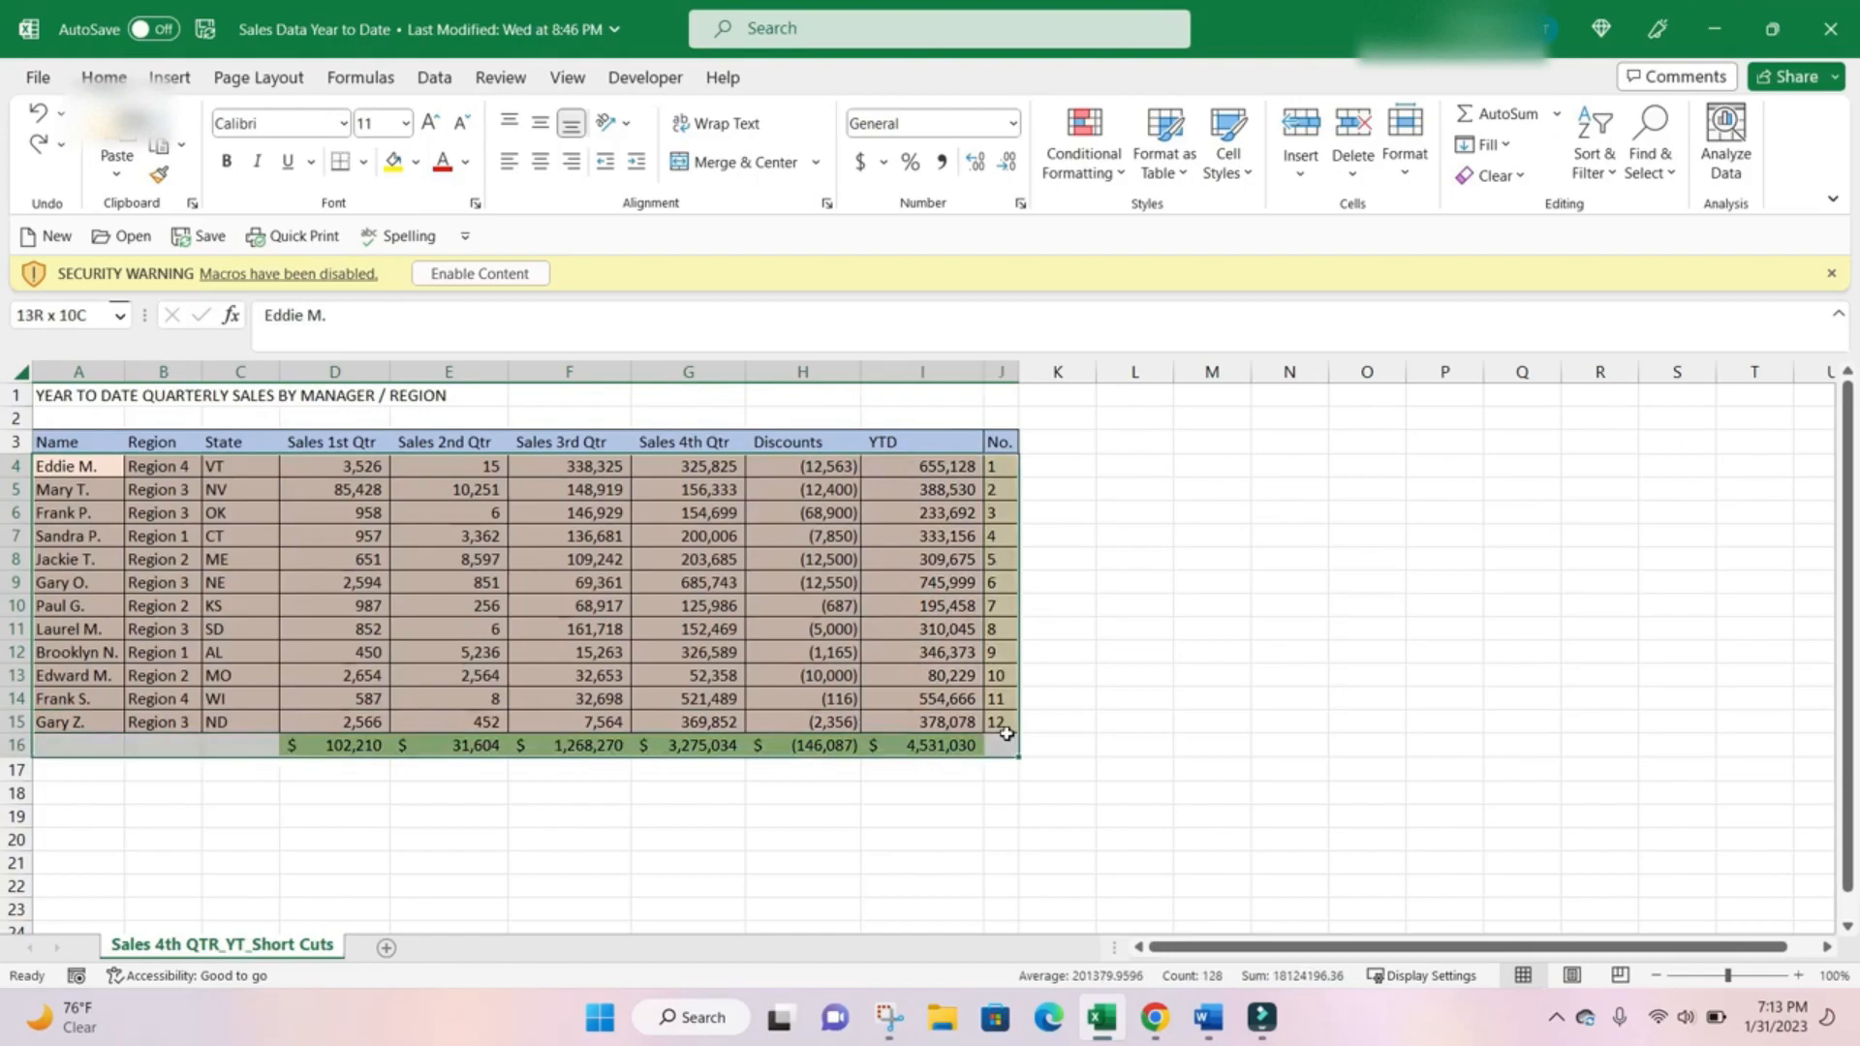
left_click_drag(1007, 733, 1006, 733)
left_click(84, 462)
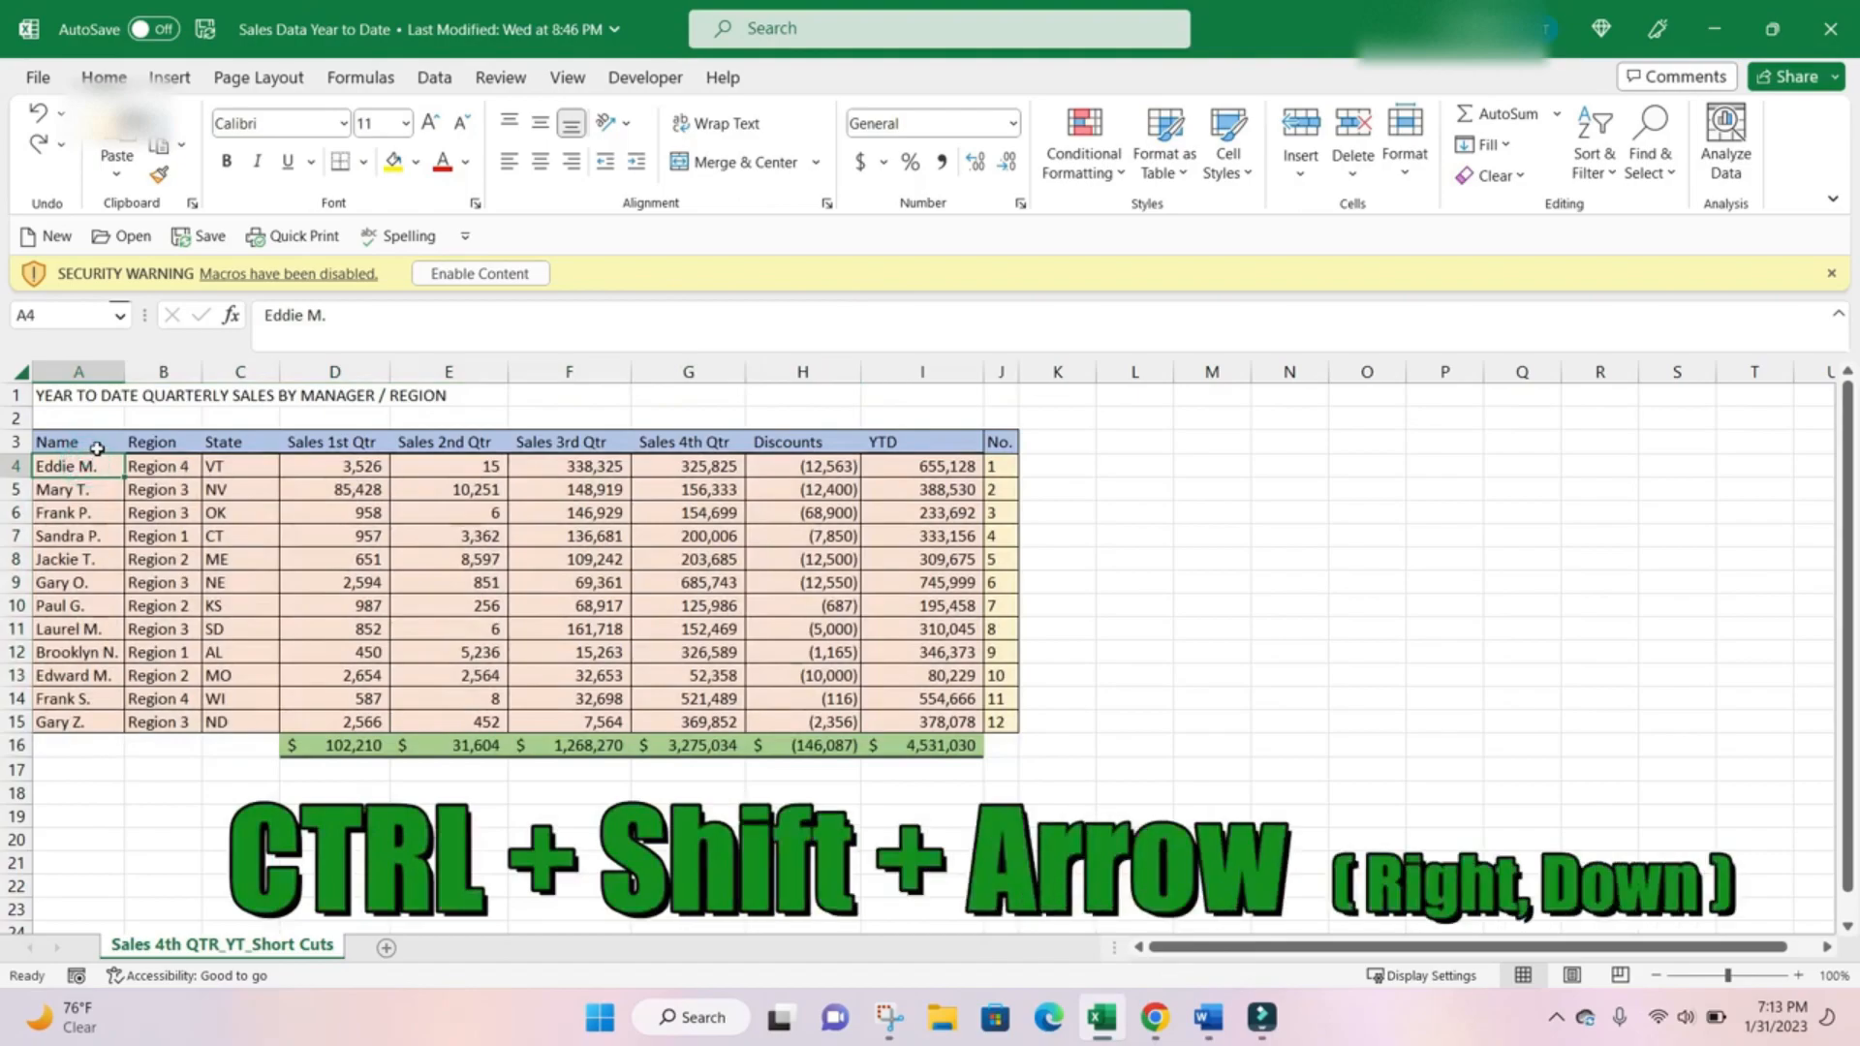
key("ctrl+shift+Right")
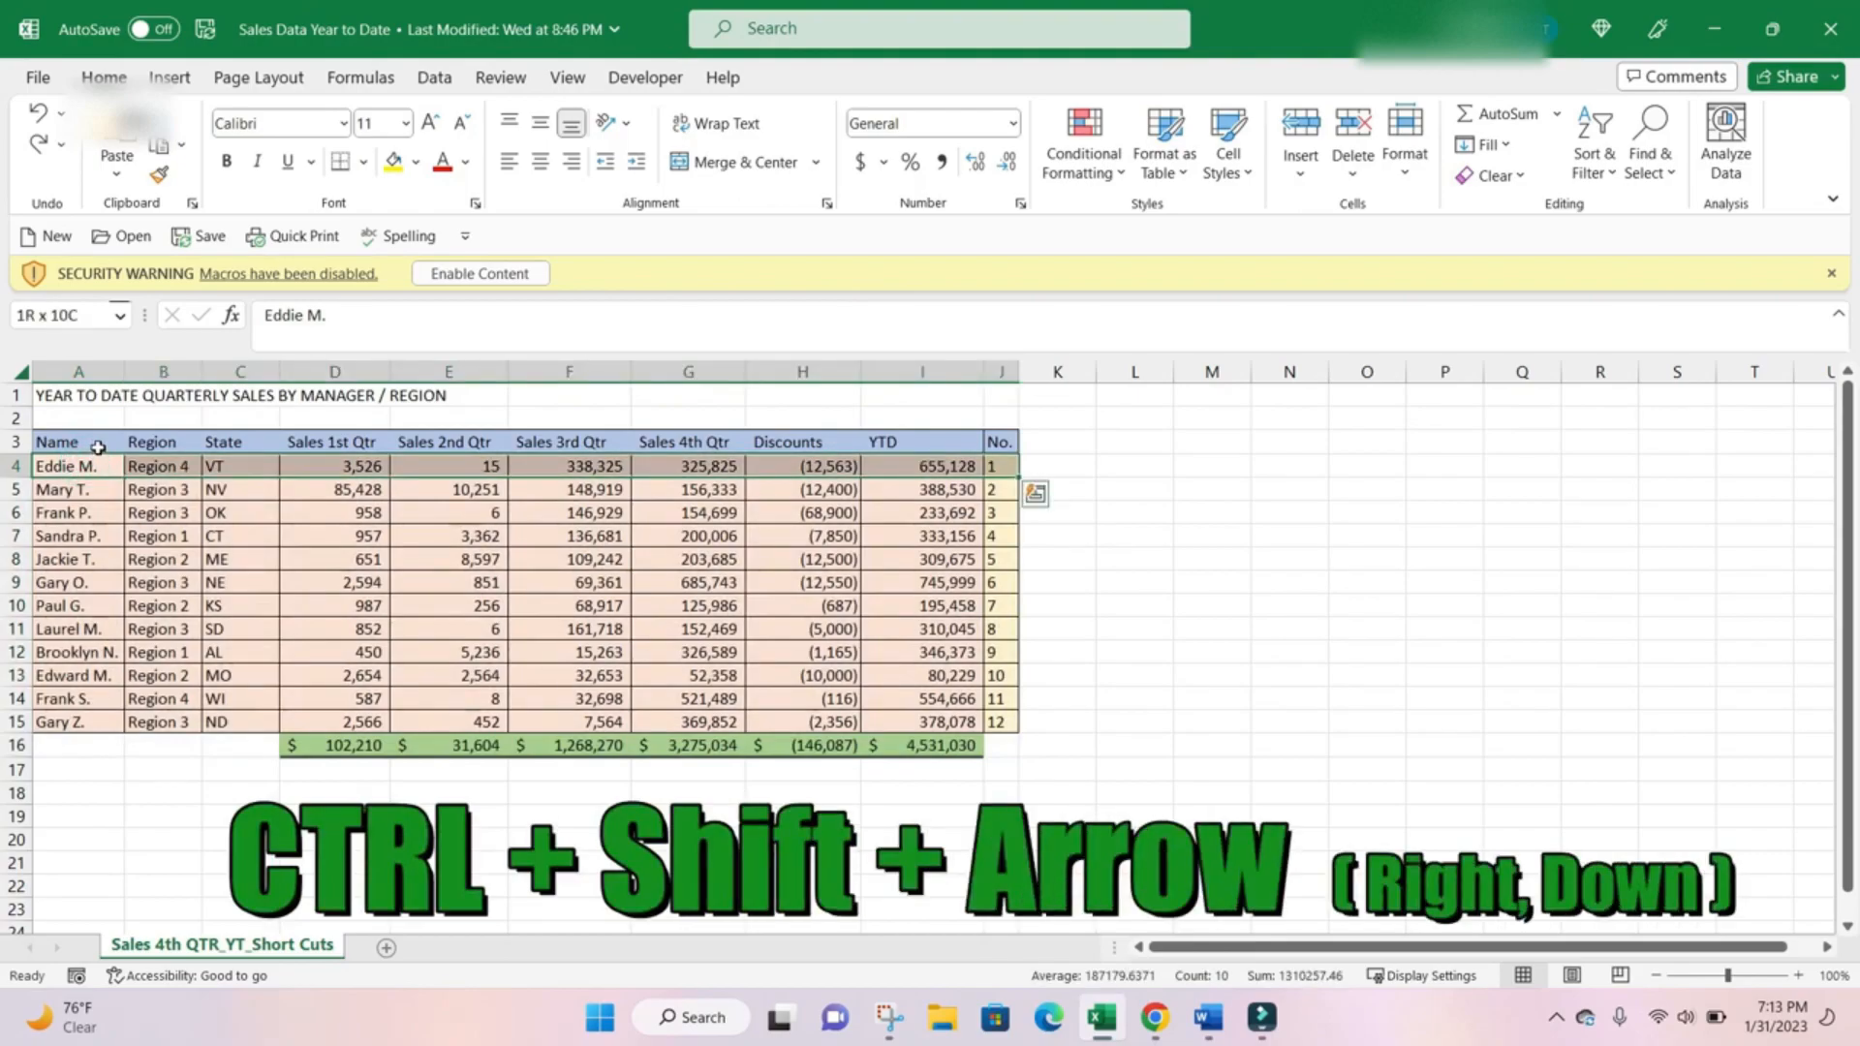
key("ctrl+shift+Down")
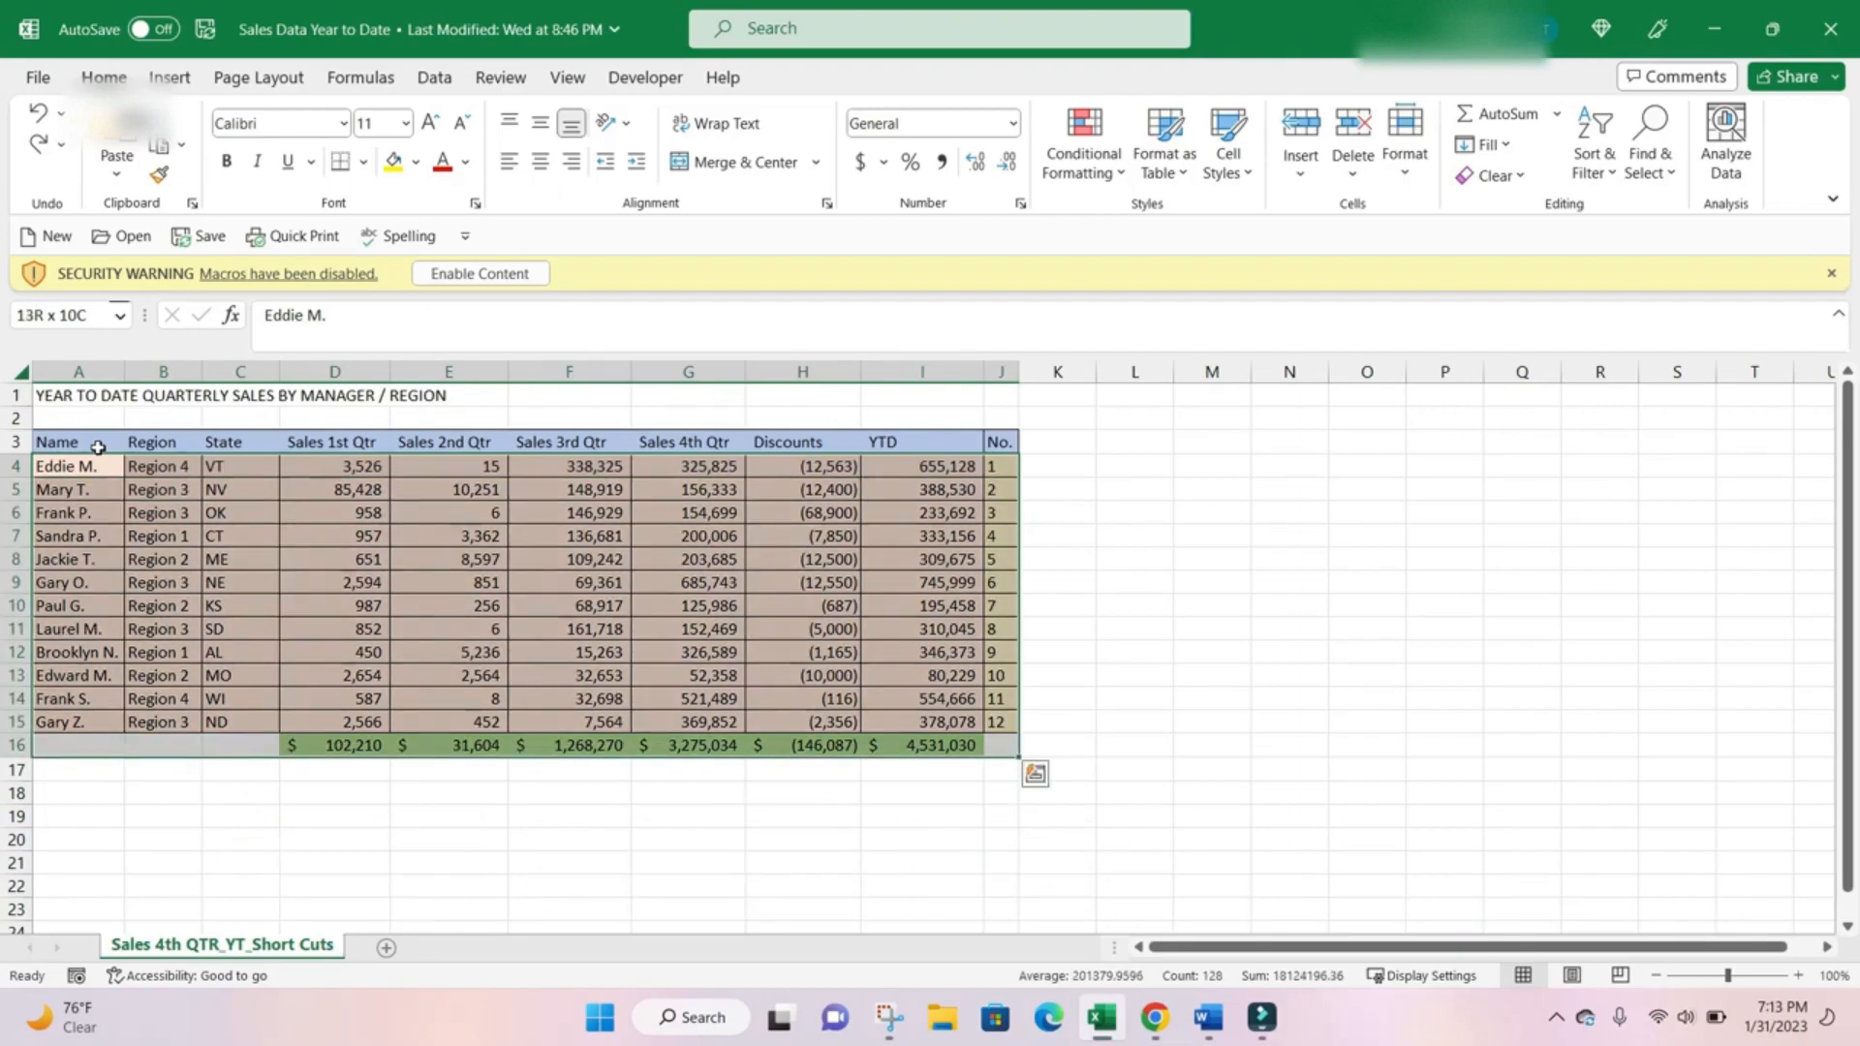
Select the State column from its header down, C3:C15, followed by the fifth row across the data, A5:J5.
left_click(238, 439)
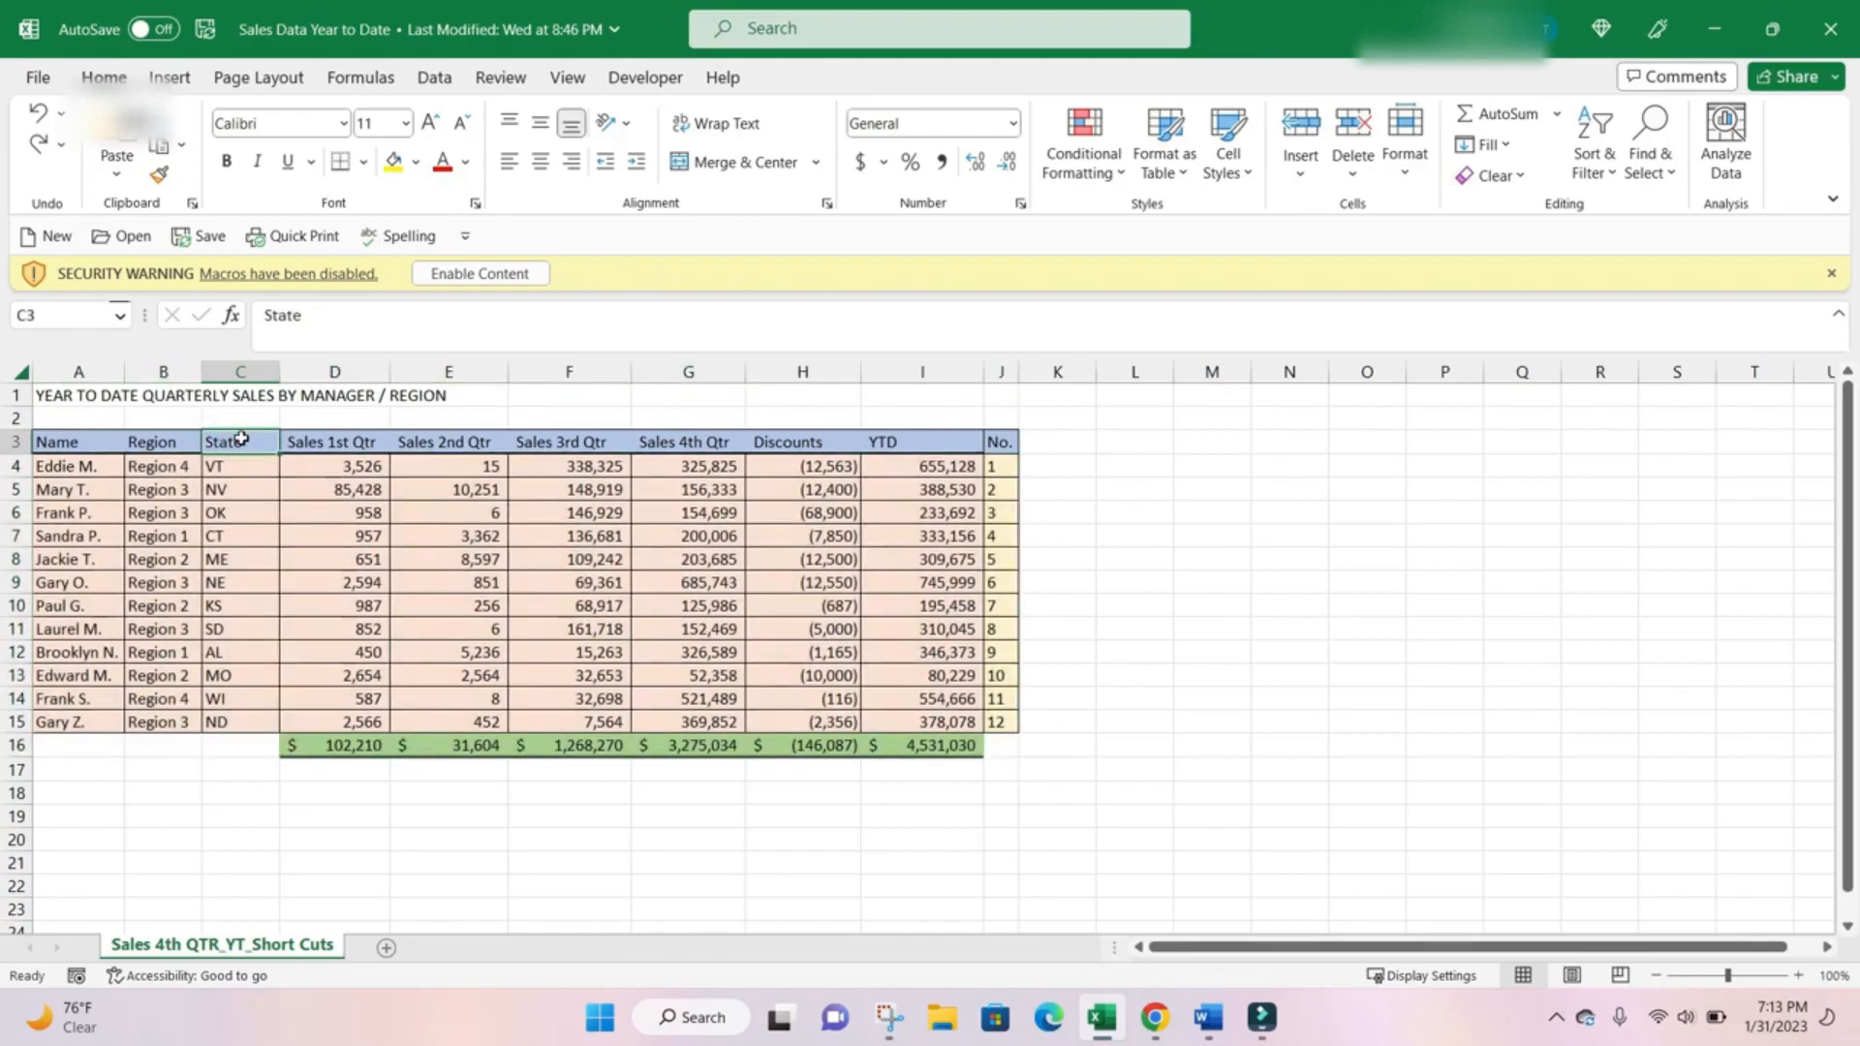
key("ctrl+shift+Down")
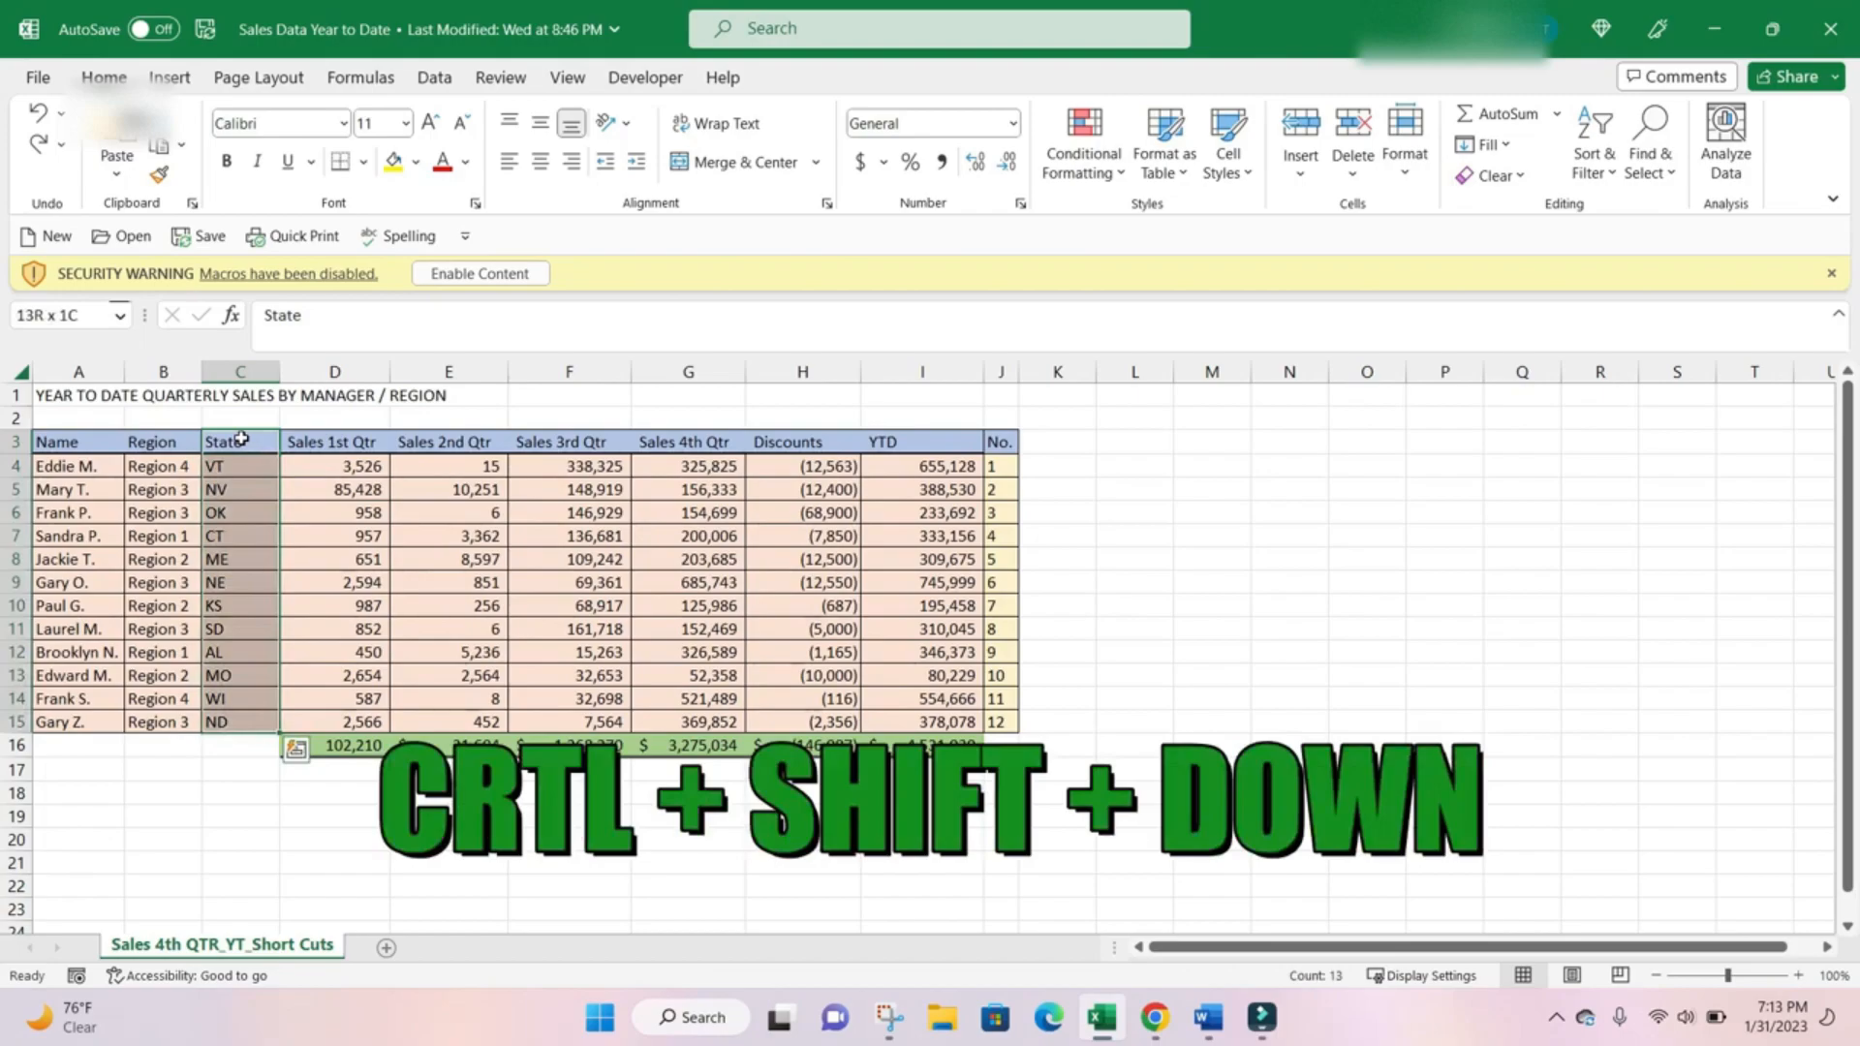
left_click(82, 489)
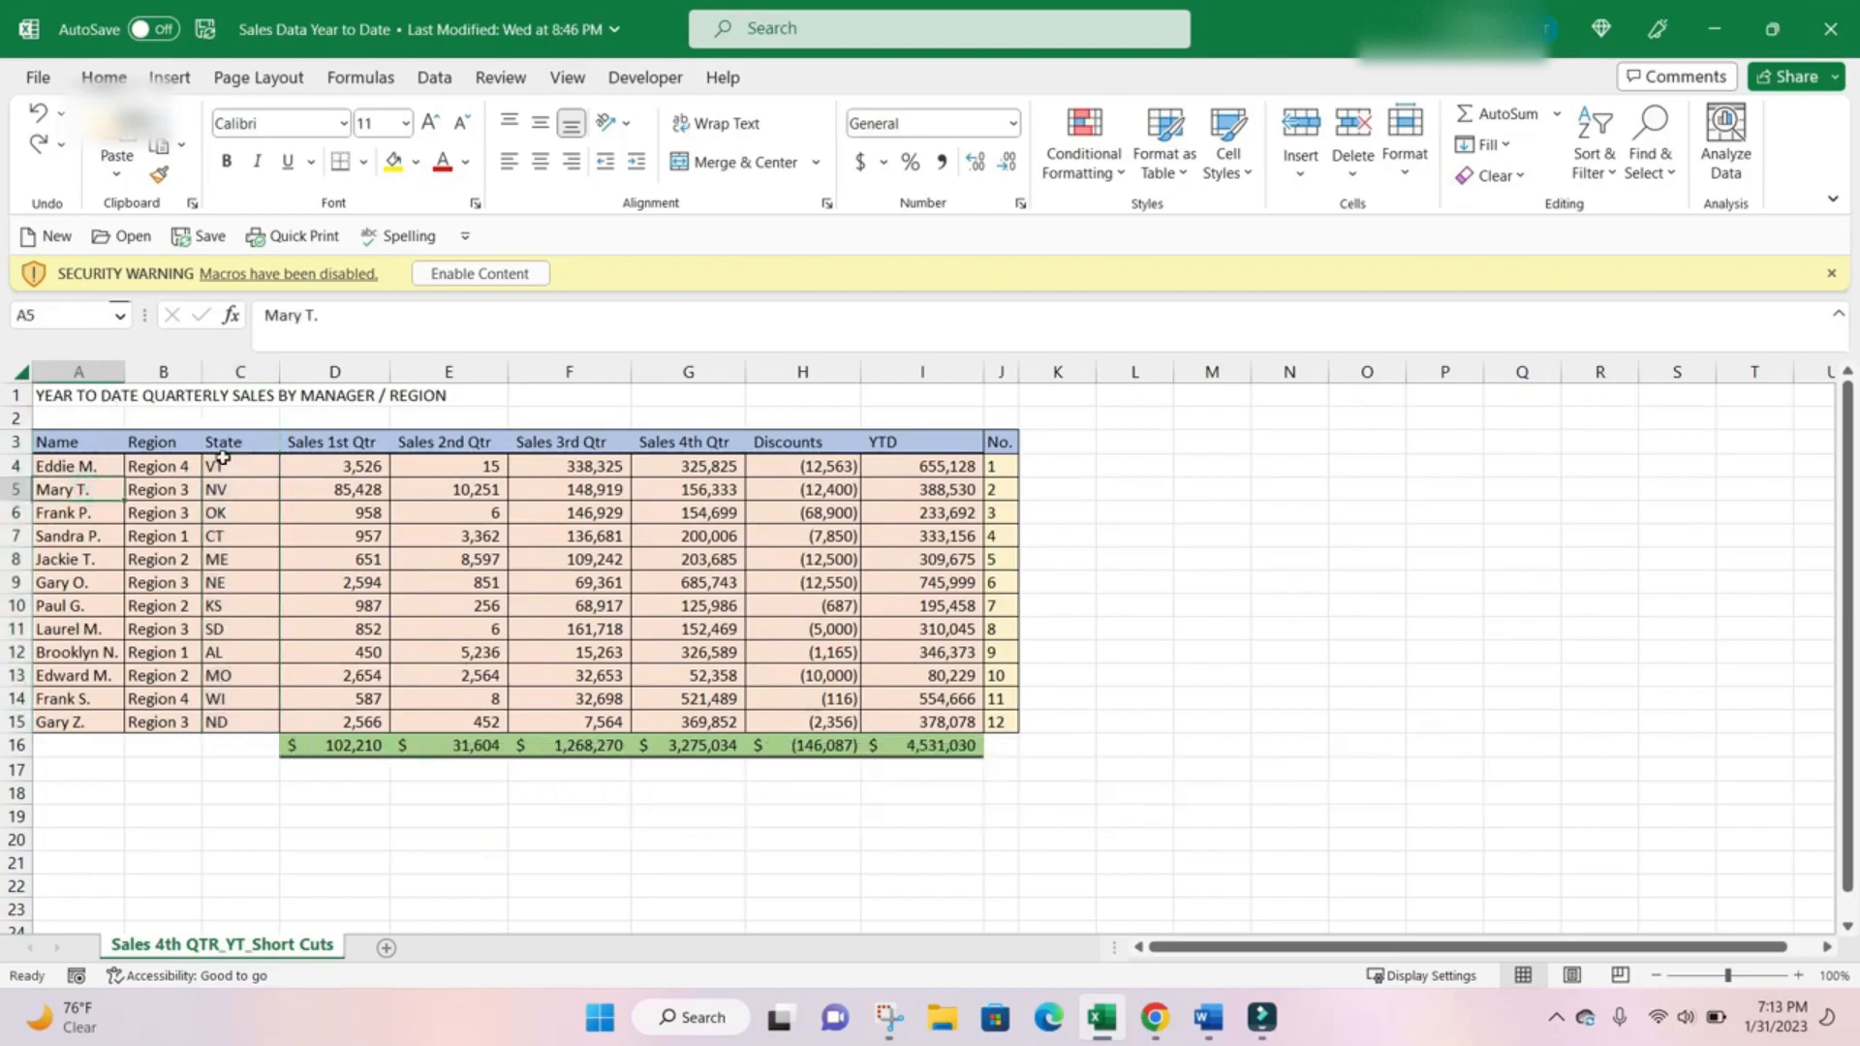
key("ctrl+shift+Right")
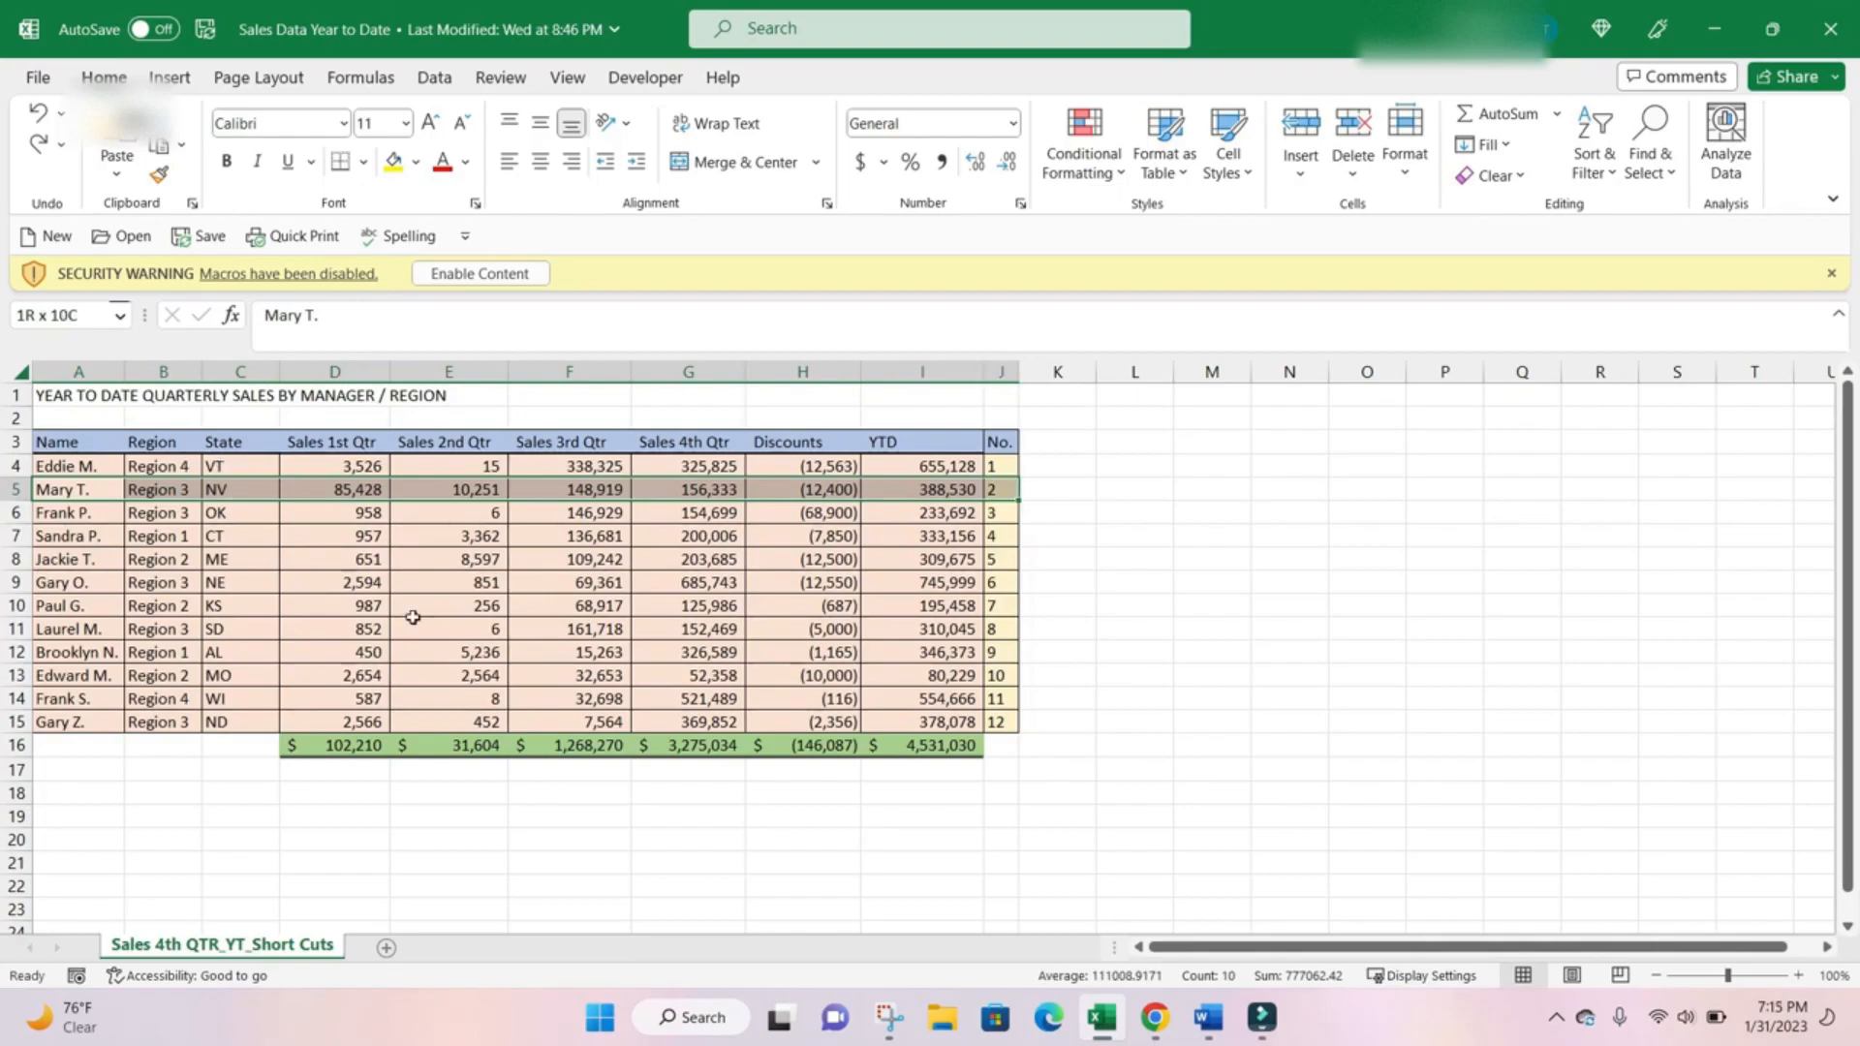
Shrink the row 5 selection to columns A through D and extend it down to row 12.
key("shift+Left")
key("shift+Left")
key("shift+Left")
key("shift+Left")
key("shift+Left")
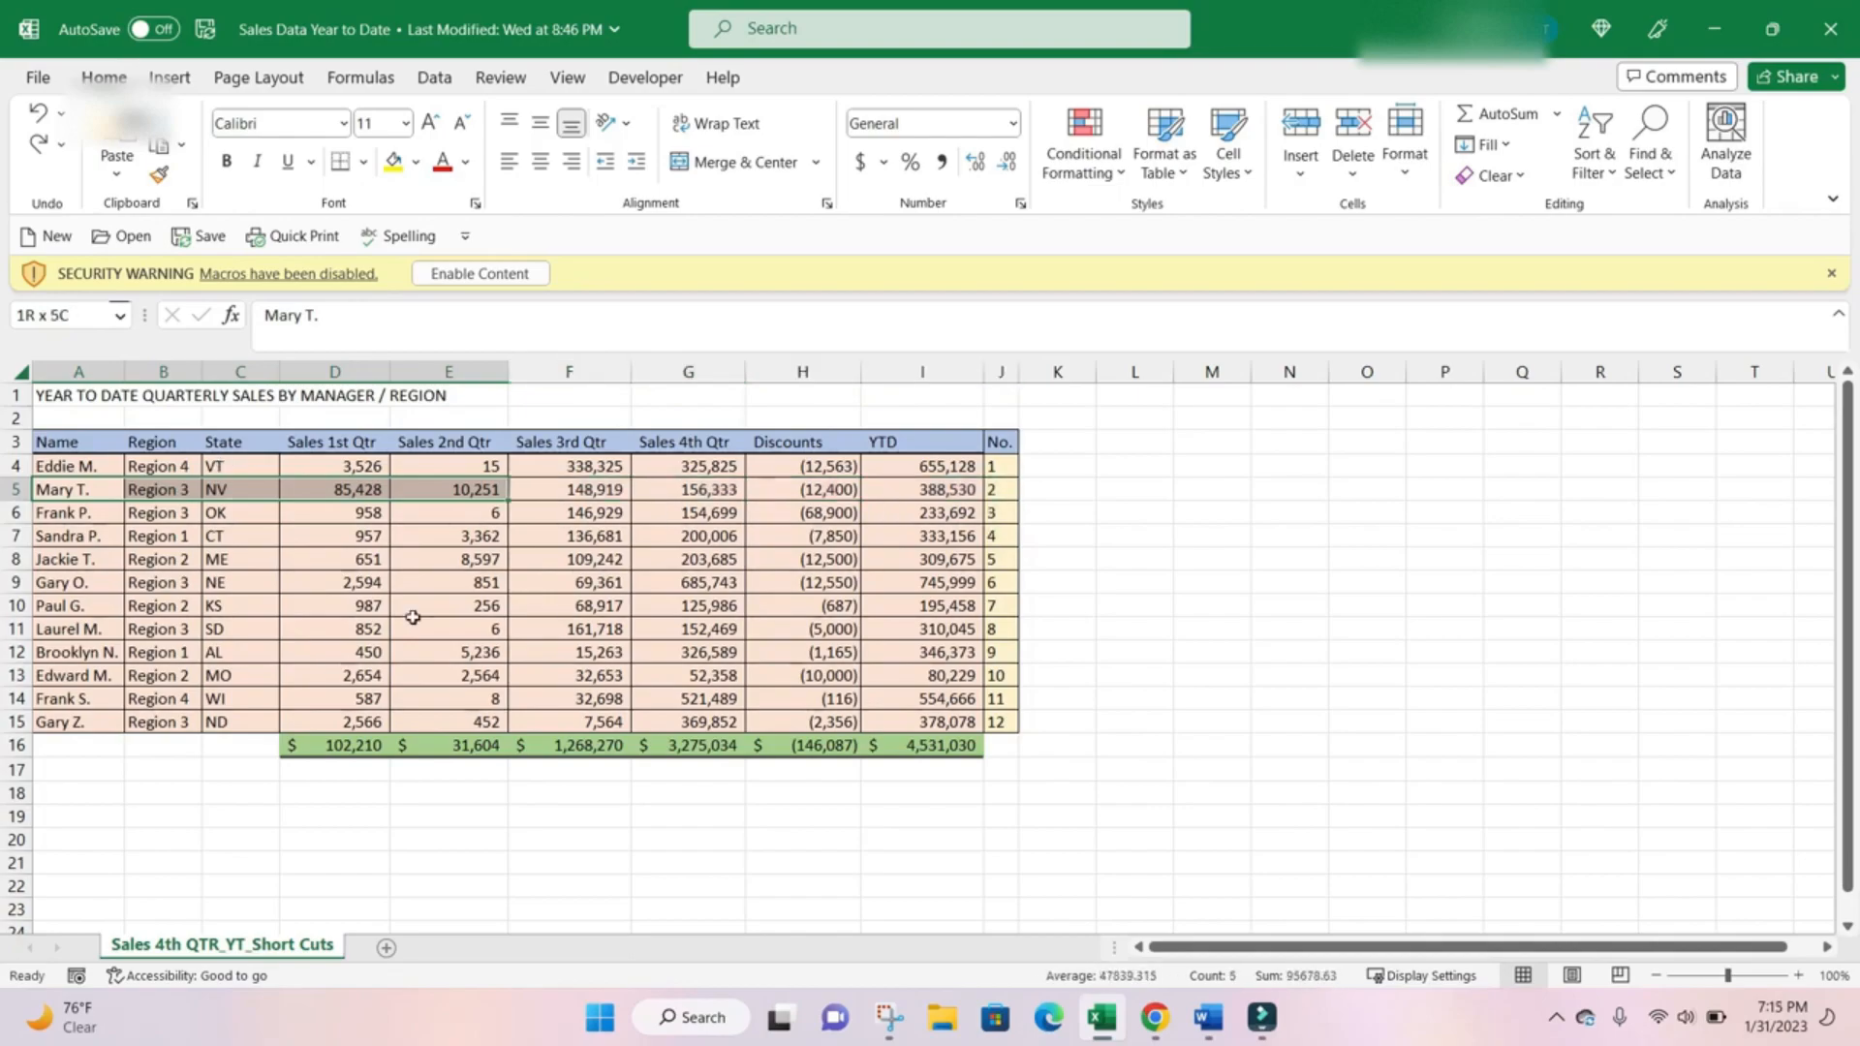
key("shift+Left")
key("shift+Down")
key("shift+Down")
key("shift+Down")
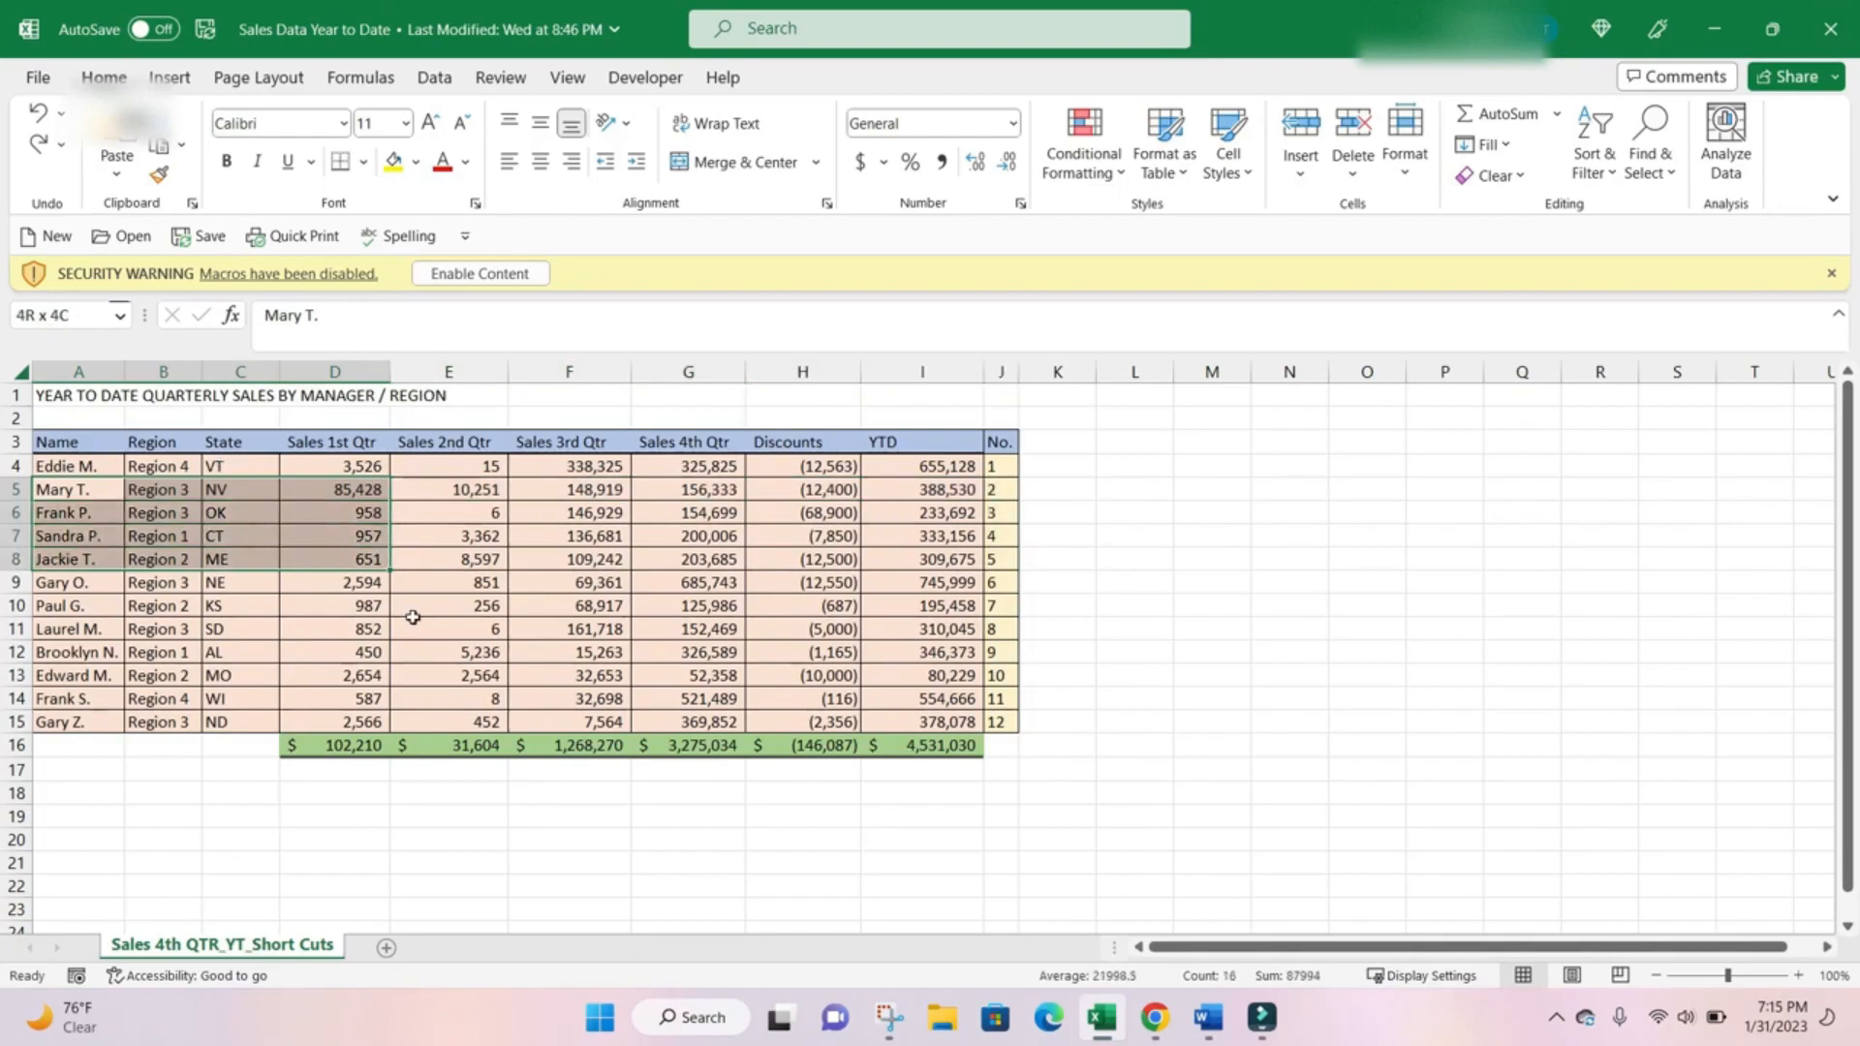
key("shift+Down")
key("shift+Down")
key("shift+Down")
key("shift+Down")
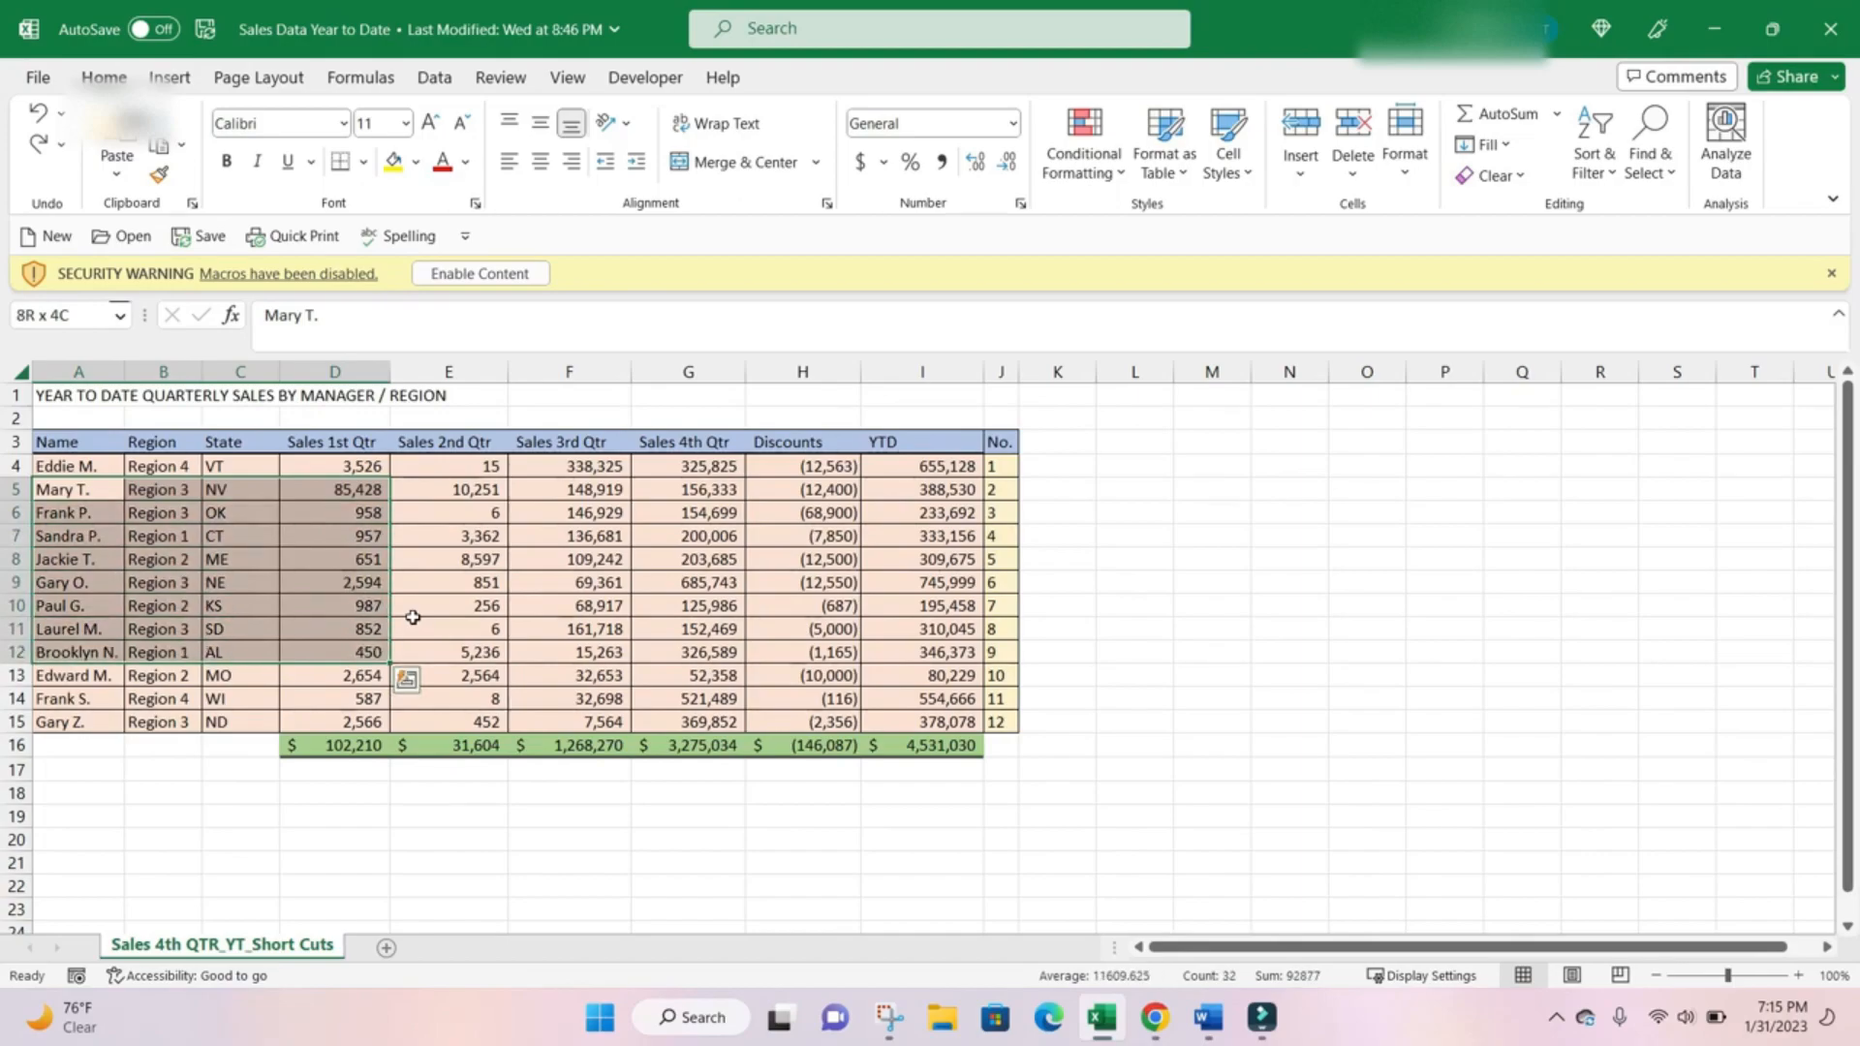
key("ctrl+shift+Right")
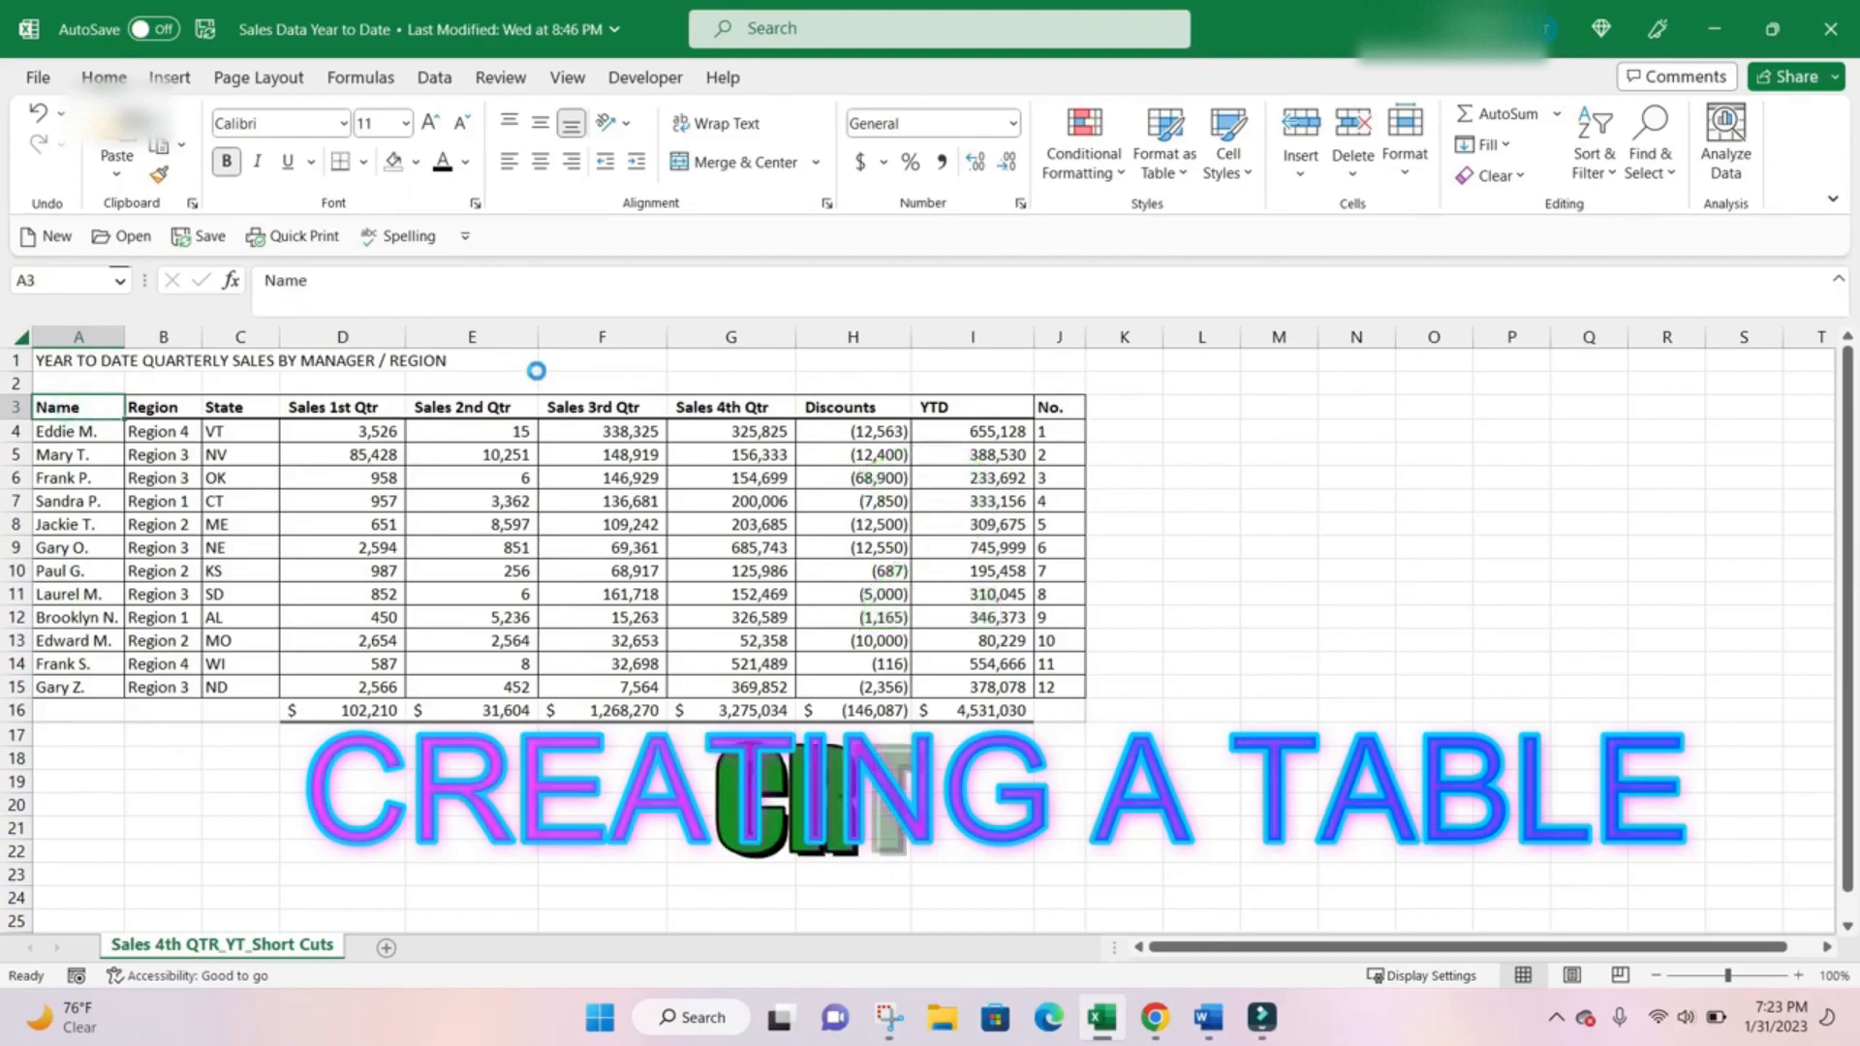
Create a table with headers from A3:J15 and apply the gold banded Medium table style.
key("ctrl+t")
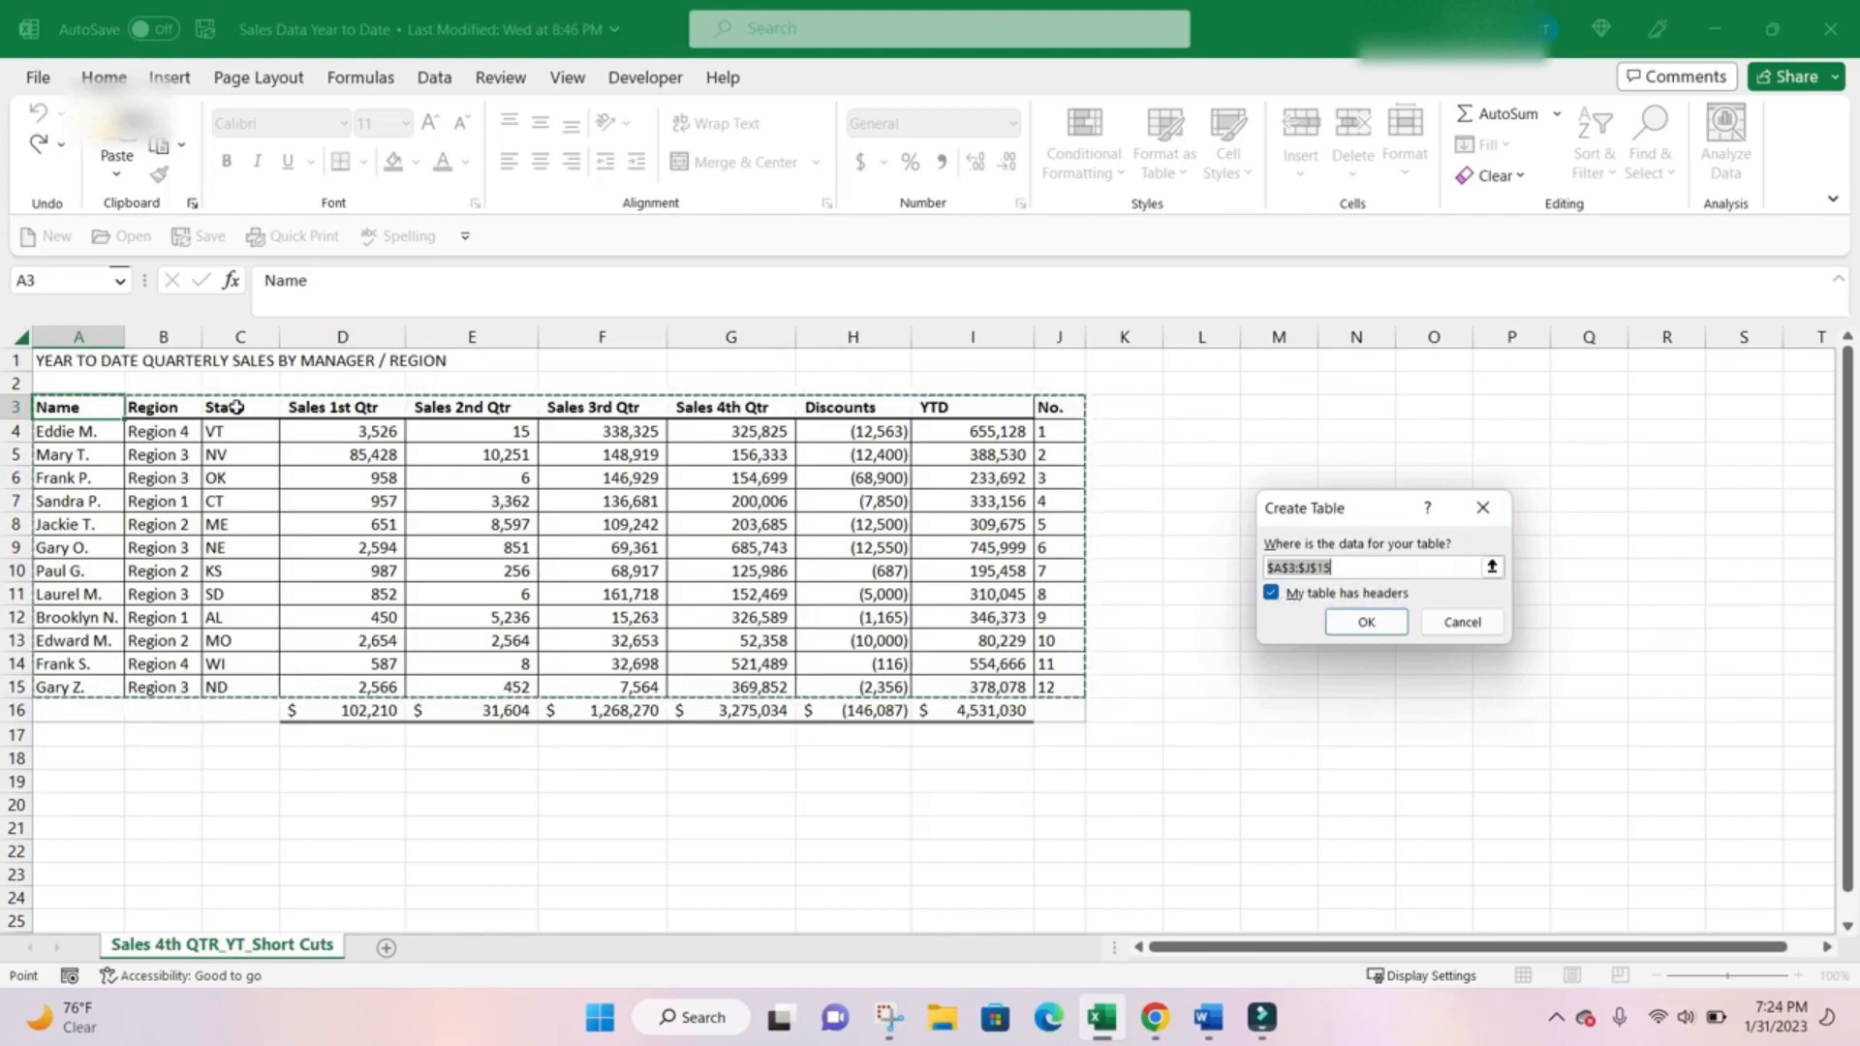
left_click(1366, 622)
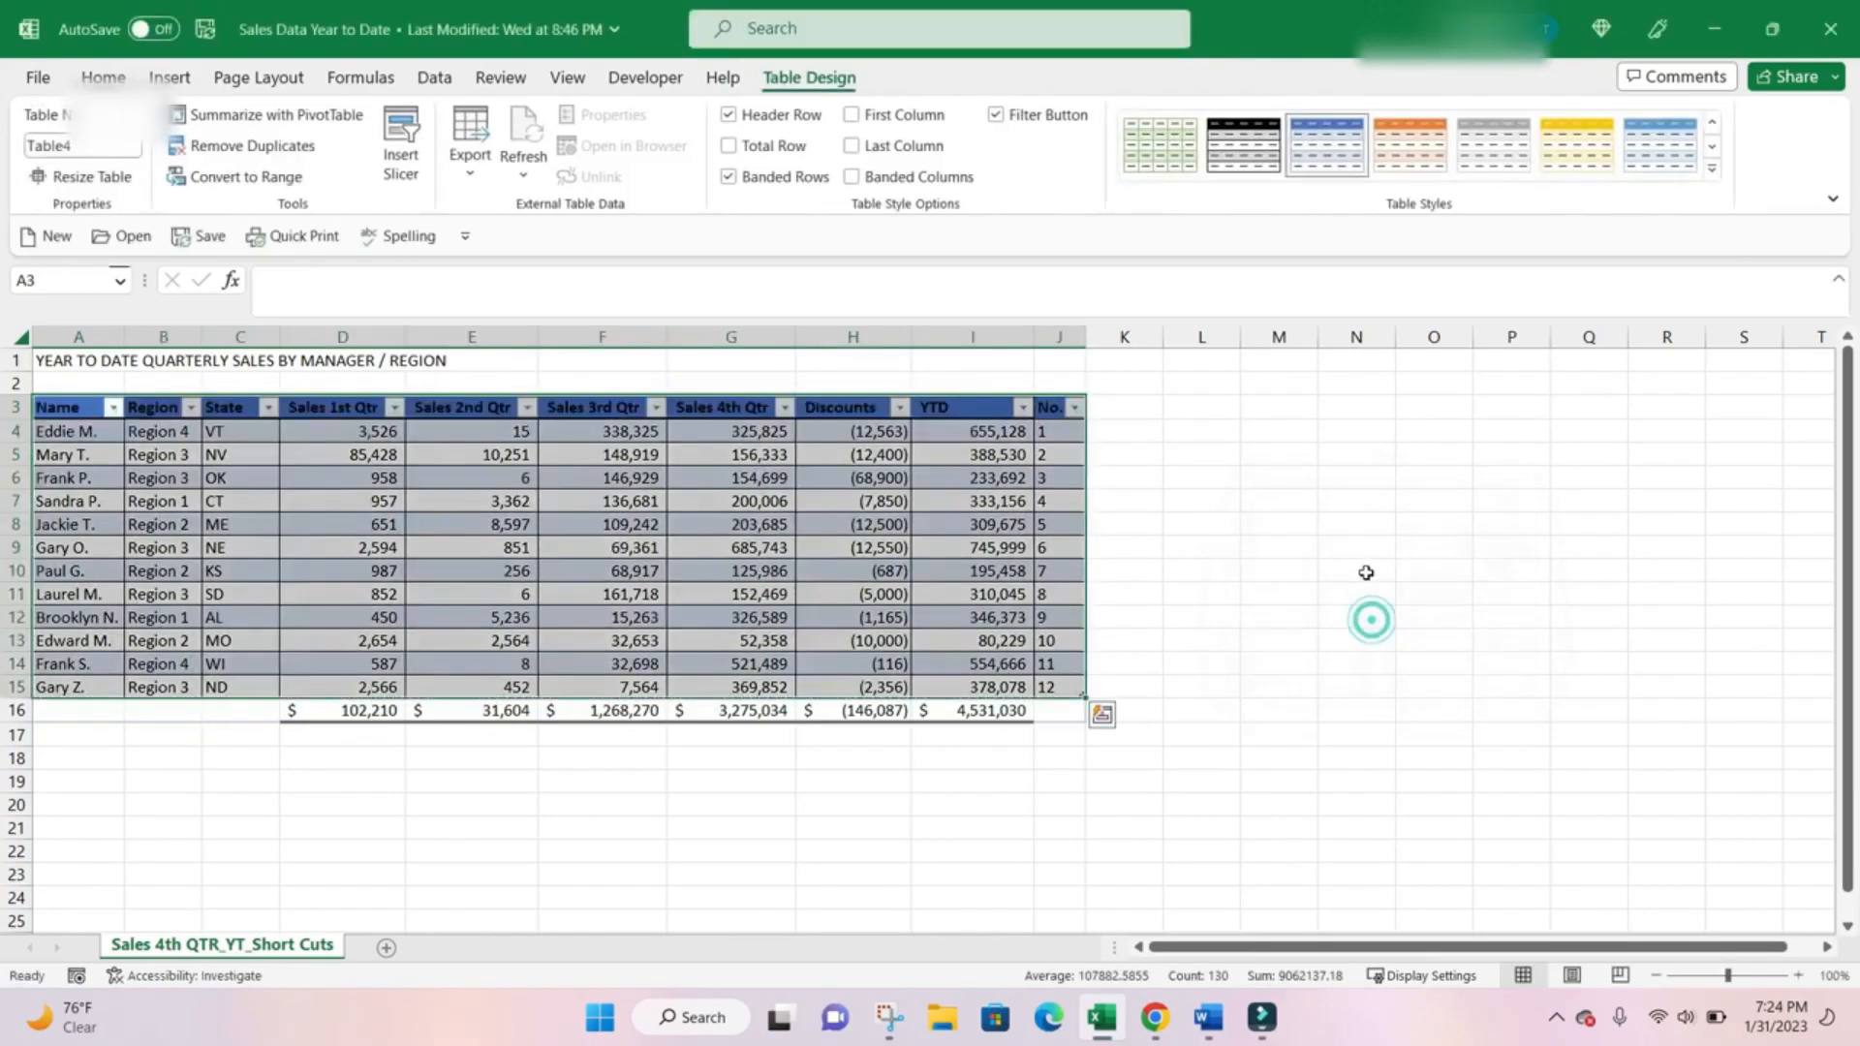
left_click(1711, 169)
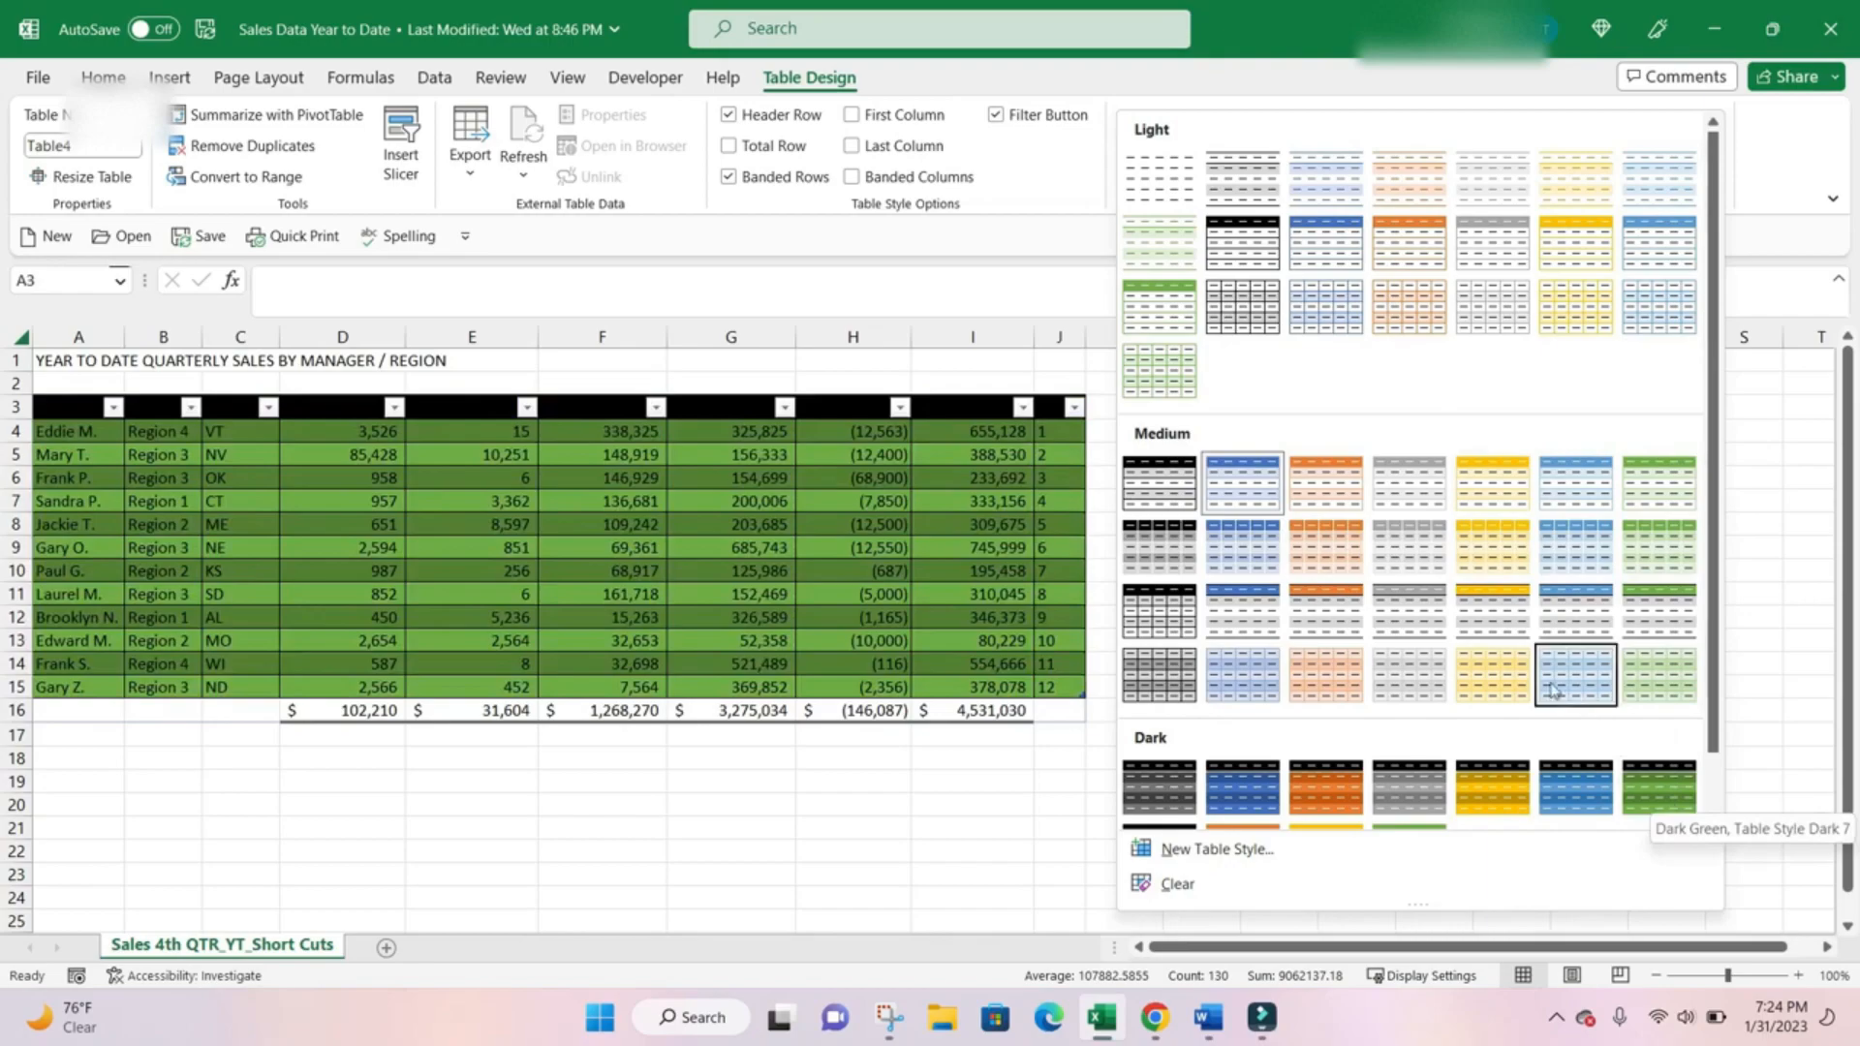
left_click(1472, 653)
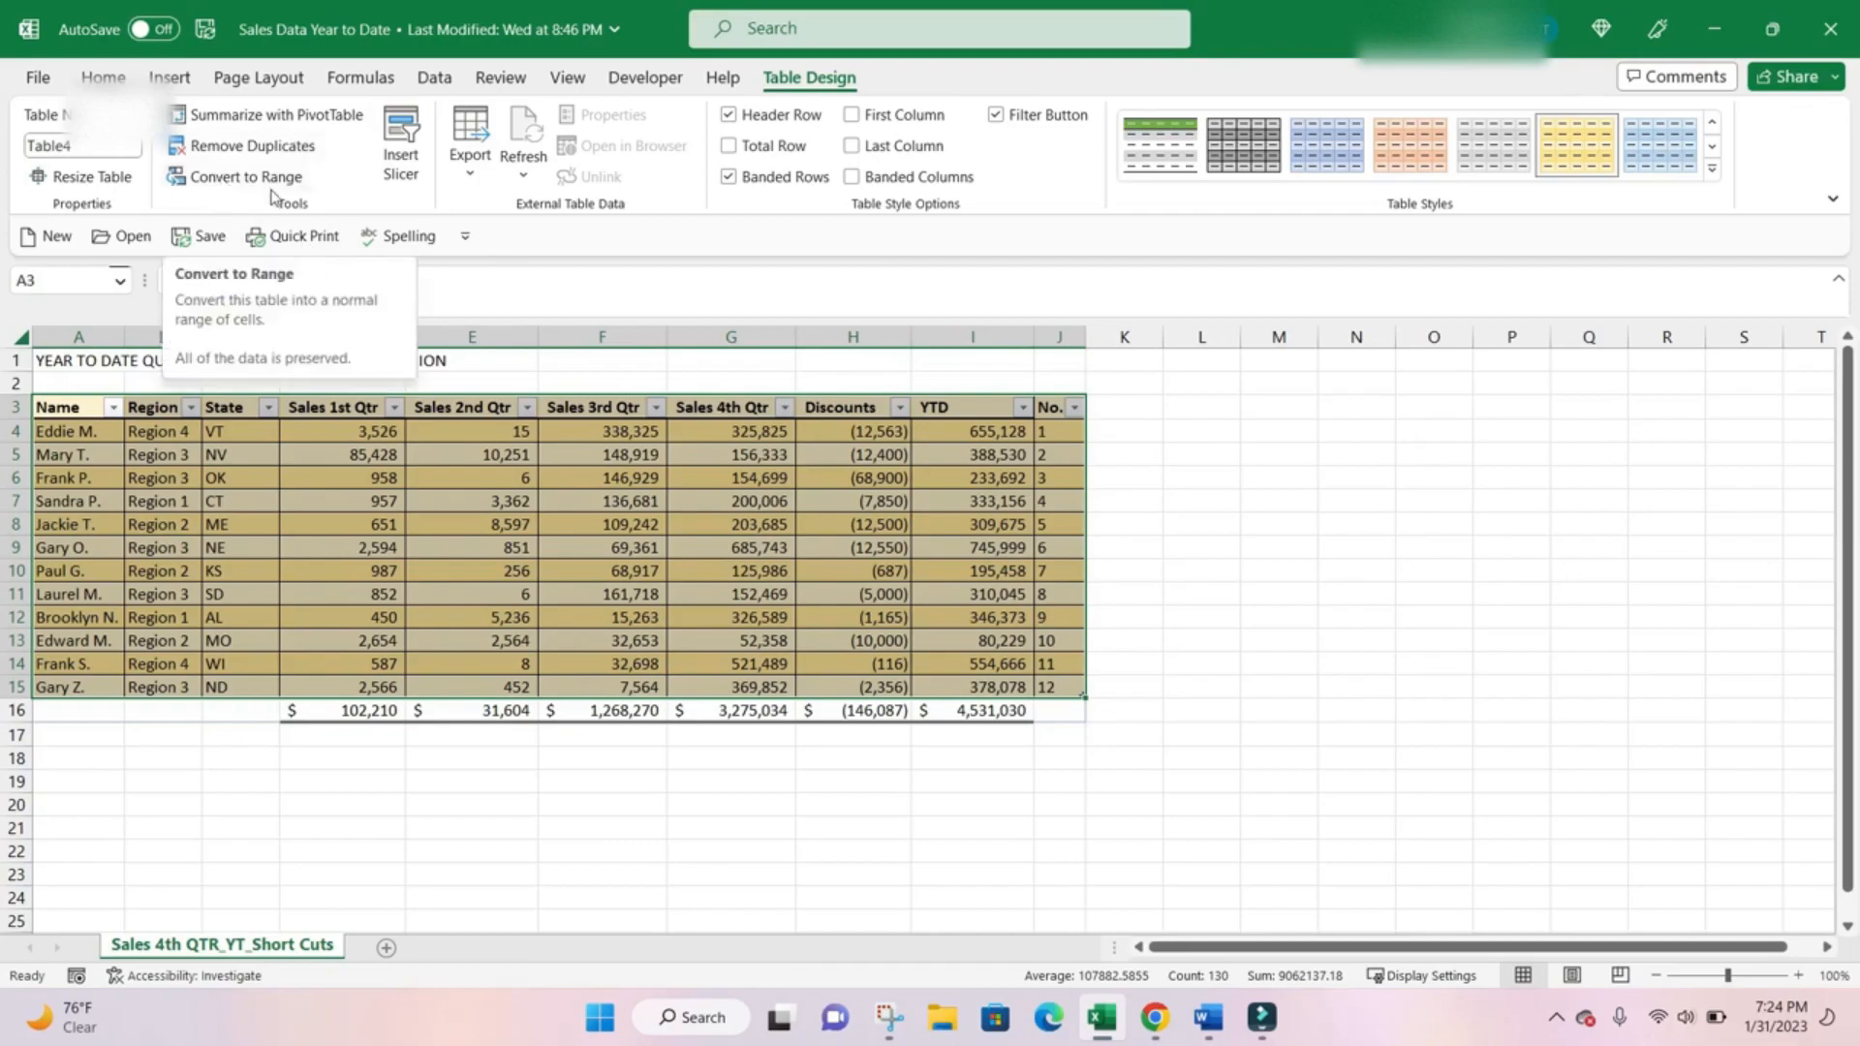
Filter the table's No. column so that only the row numbered 5 is shown.
left_click(939, 561)
left_click(1070, 408)
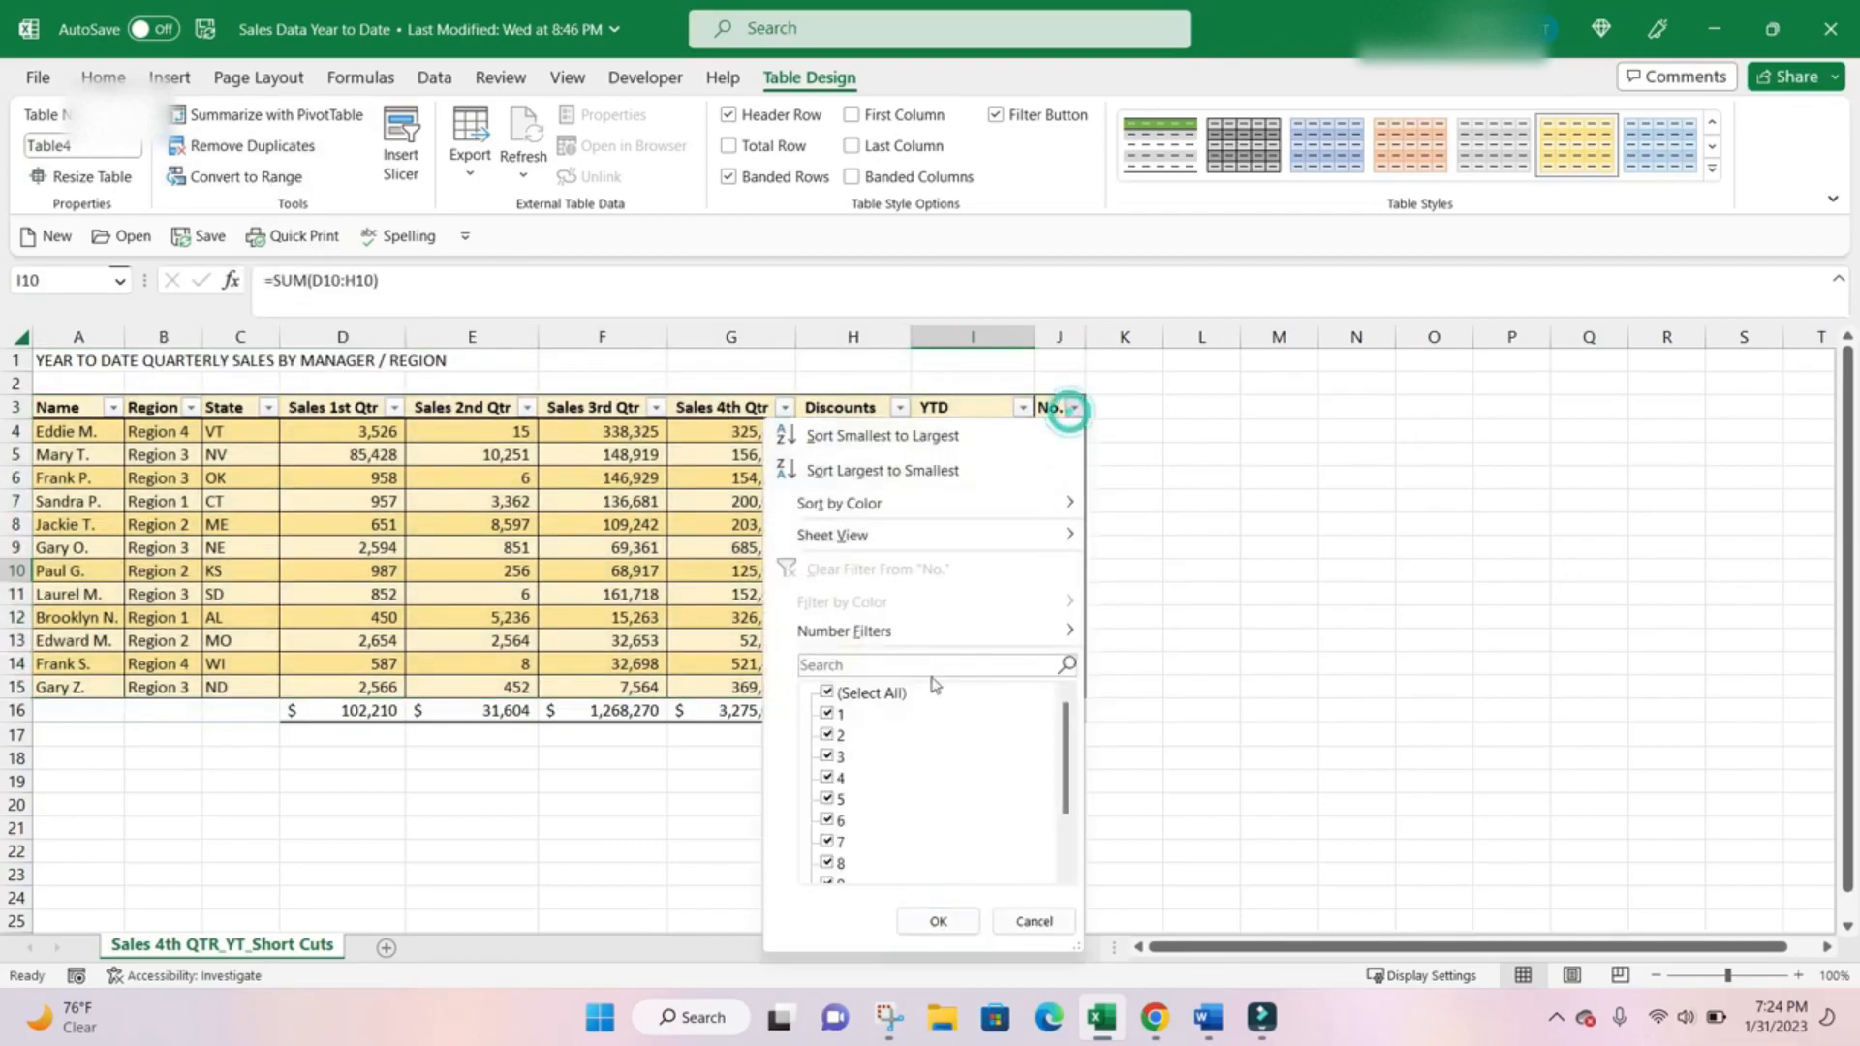
left_click(827, 693)
left_click(840, 798)
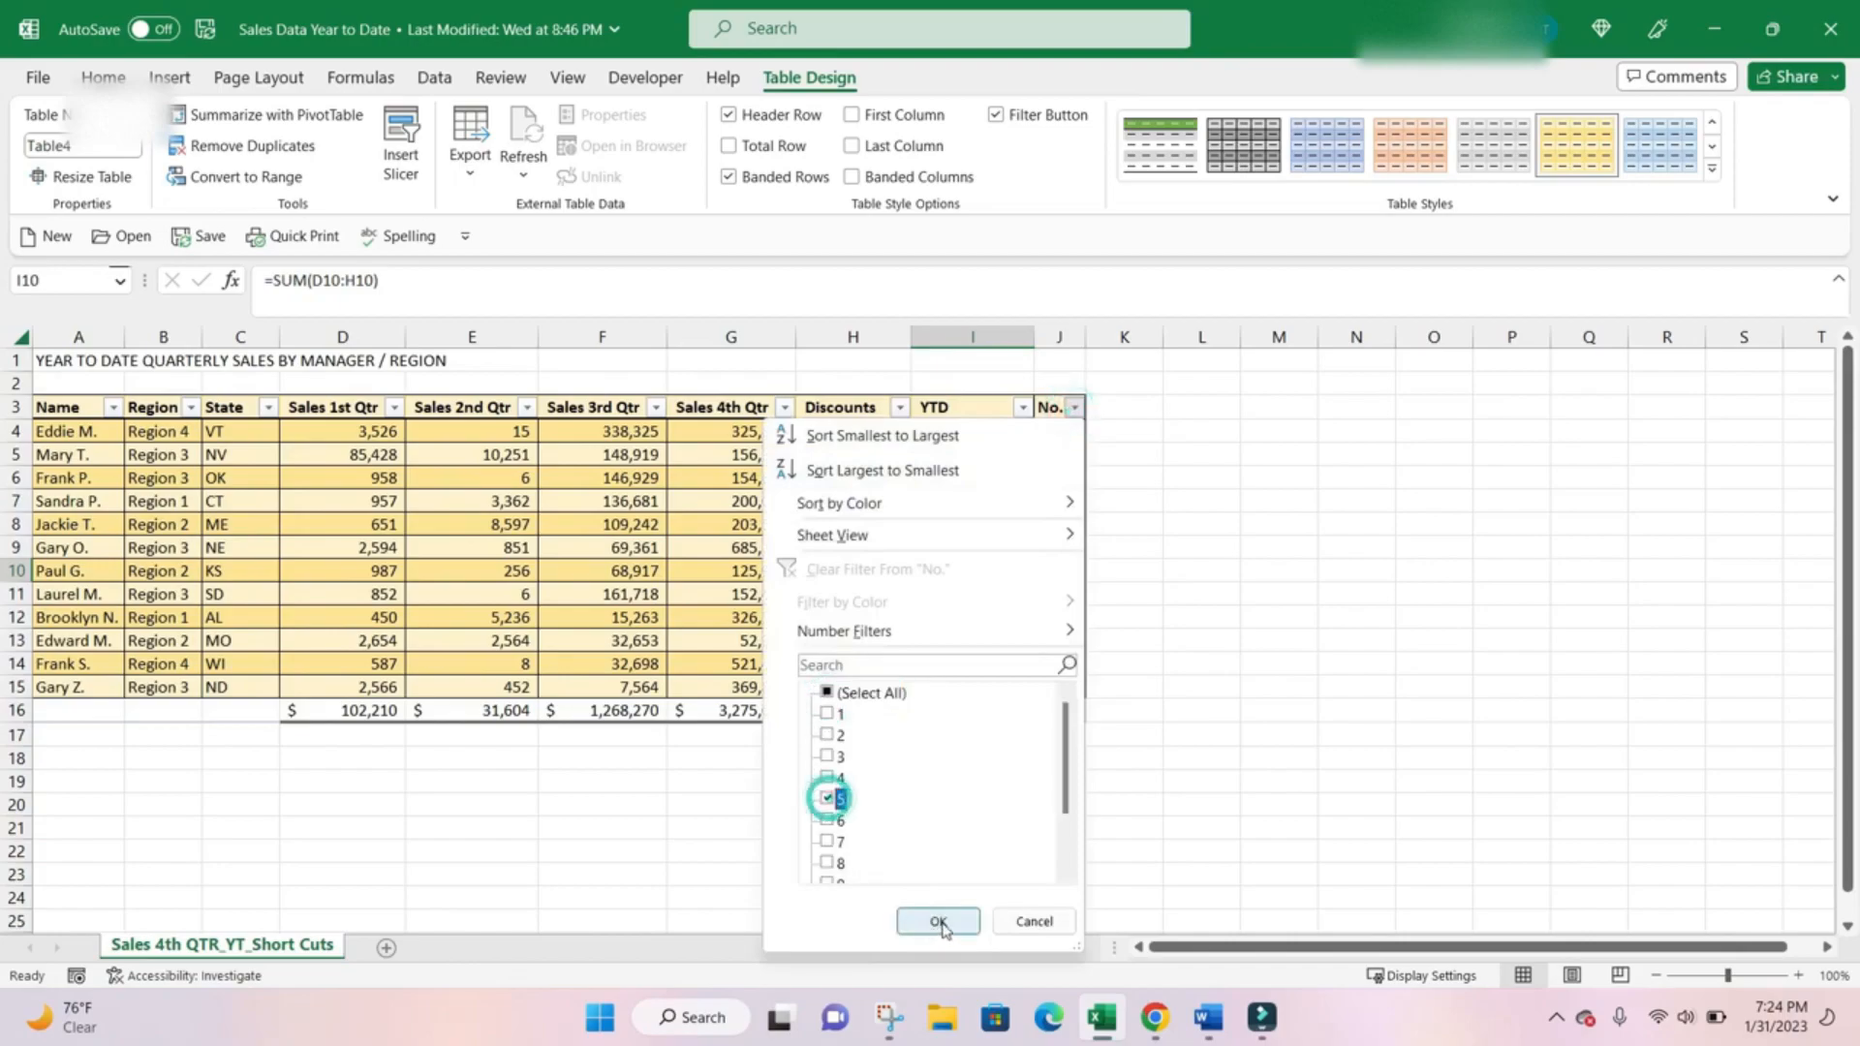
left_click(939, 921)
left_click(852, 641)
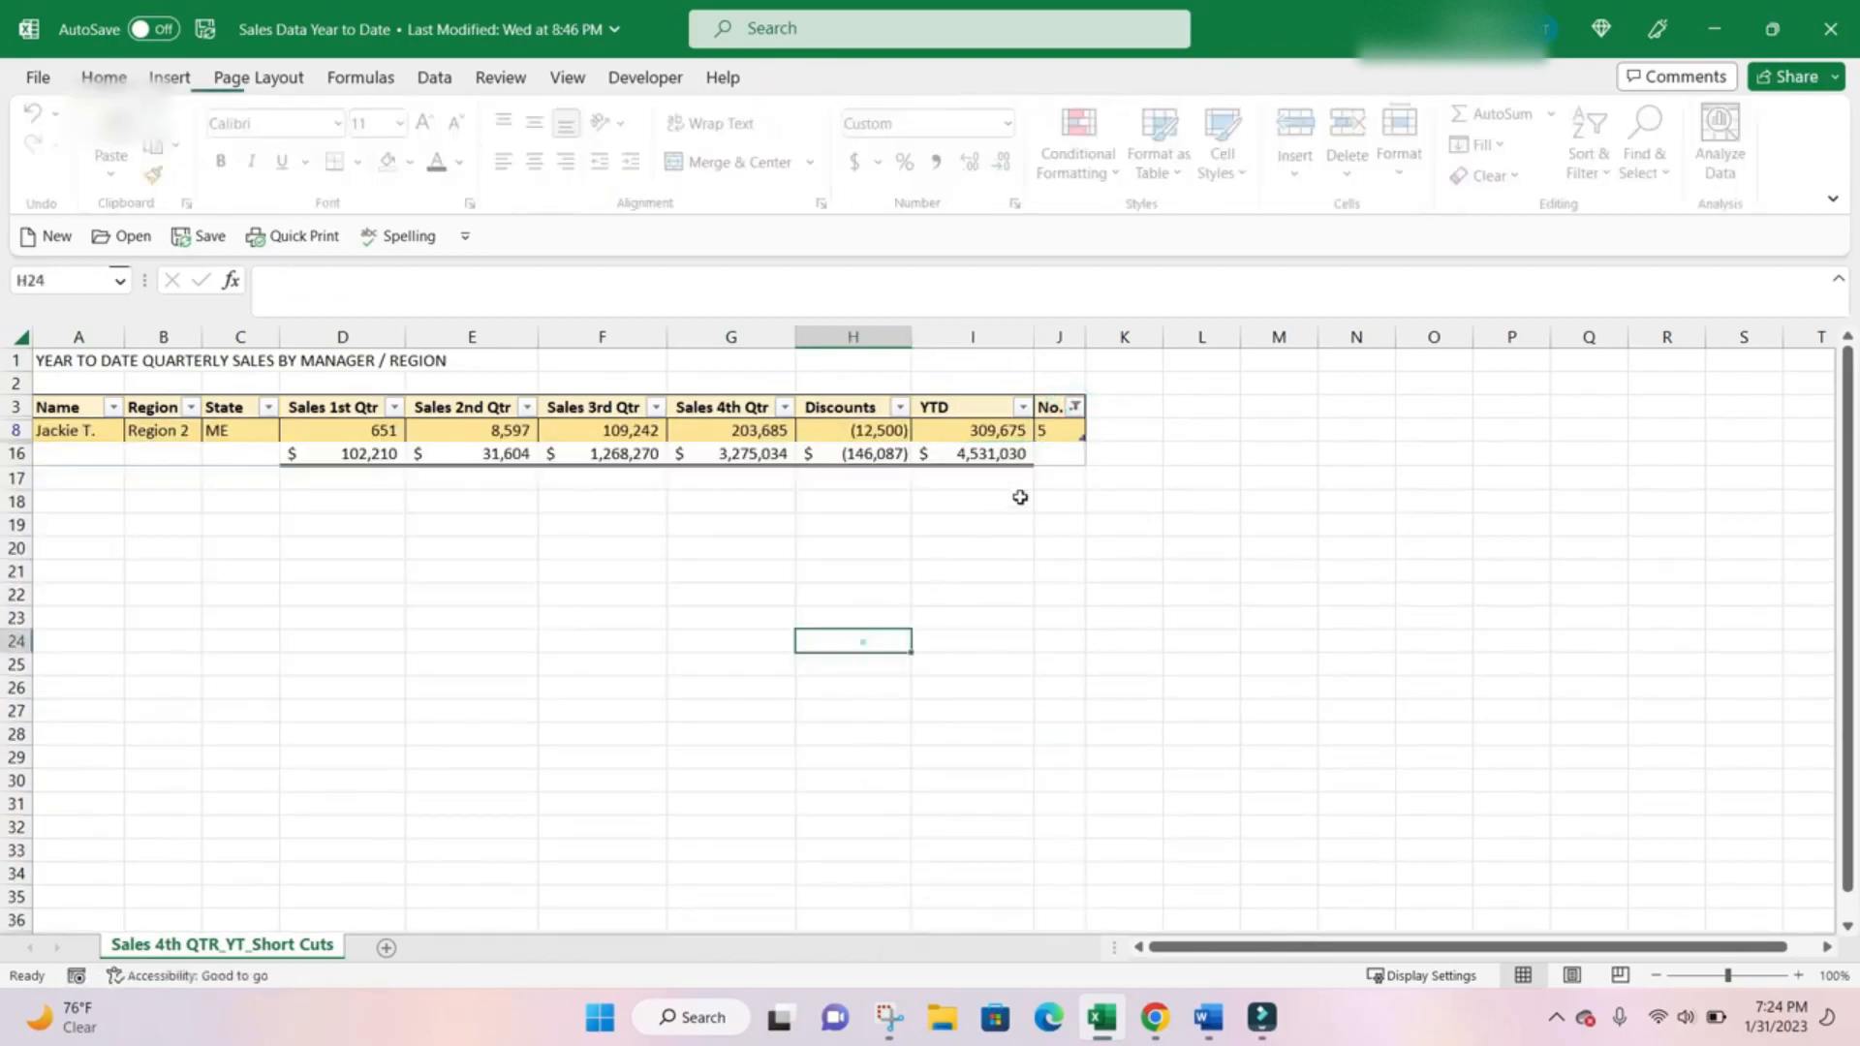
Reselect all values in the No. column's filter to show every row.
left_click(1075, 407)
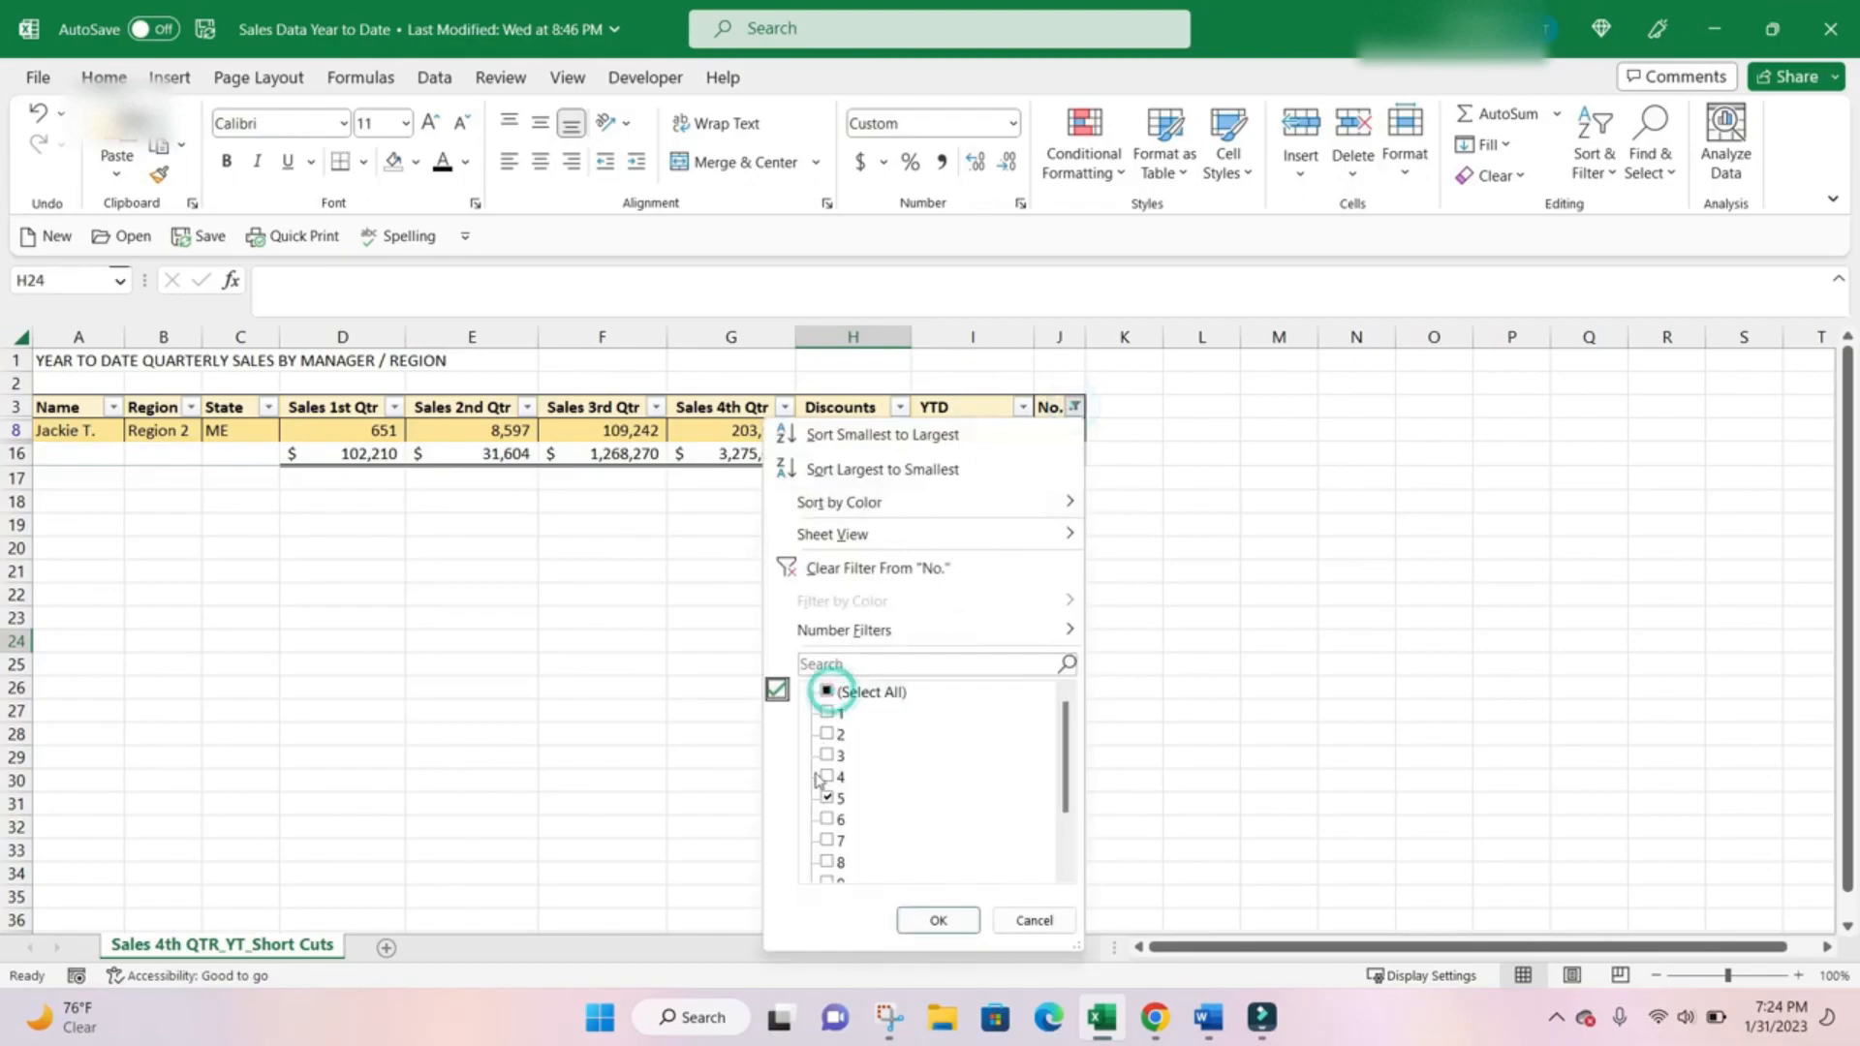
left_click(828, 692)
left_click(938, 920)
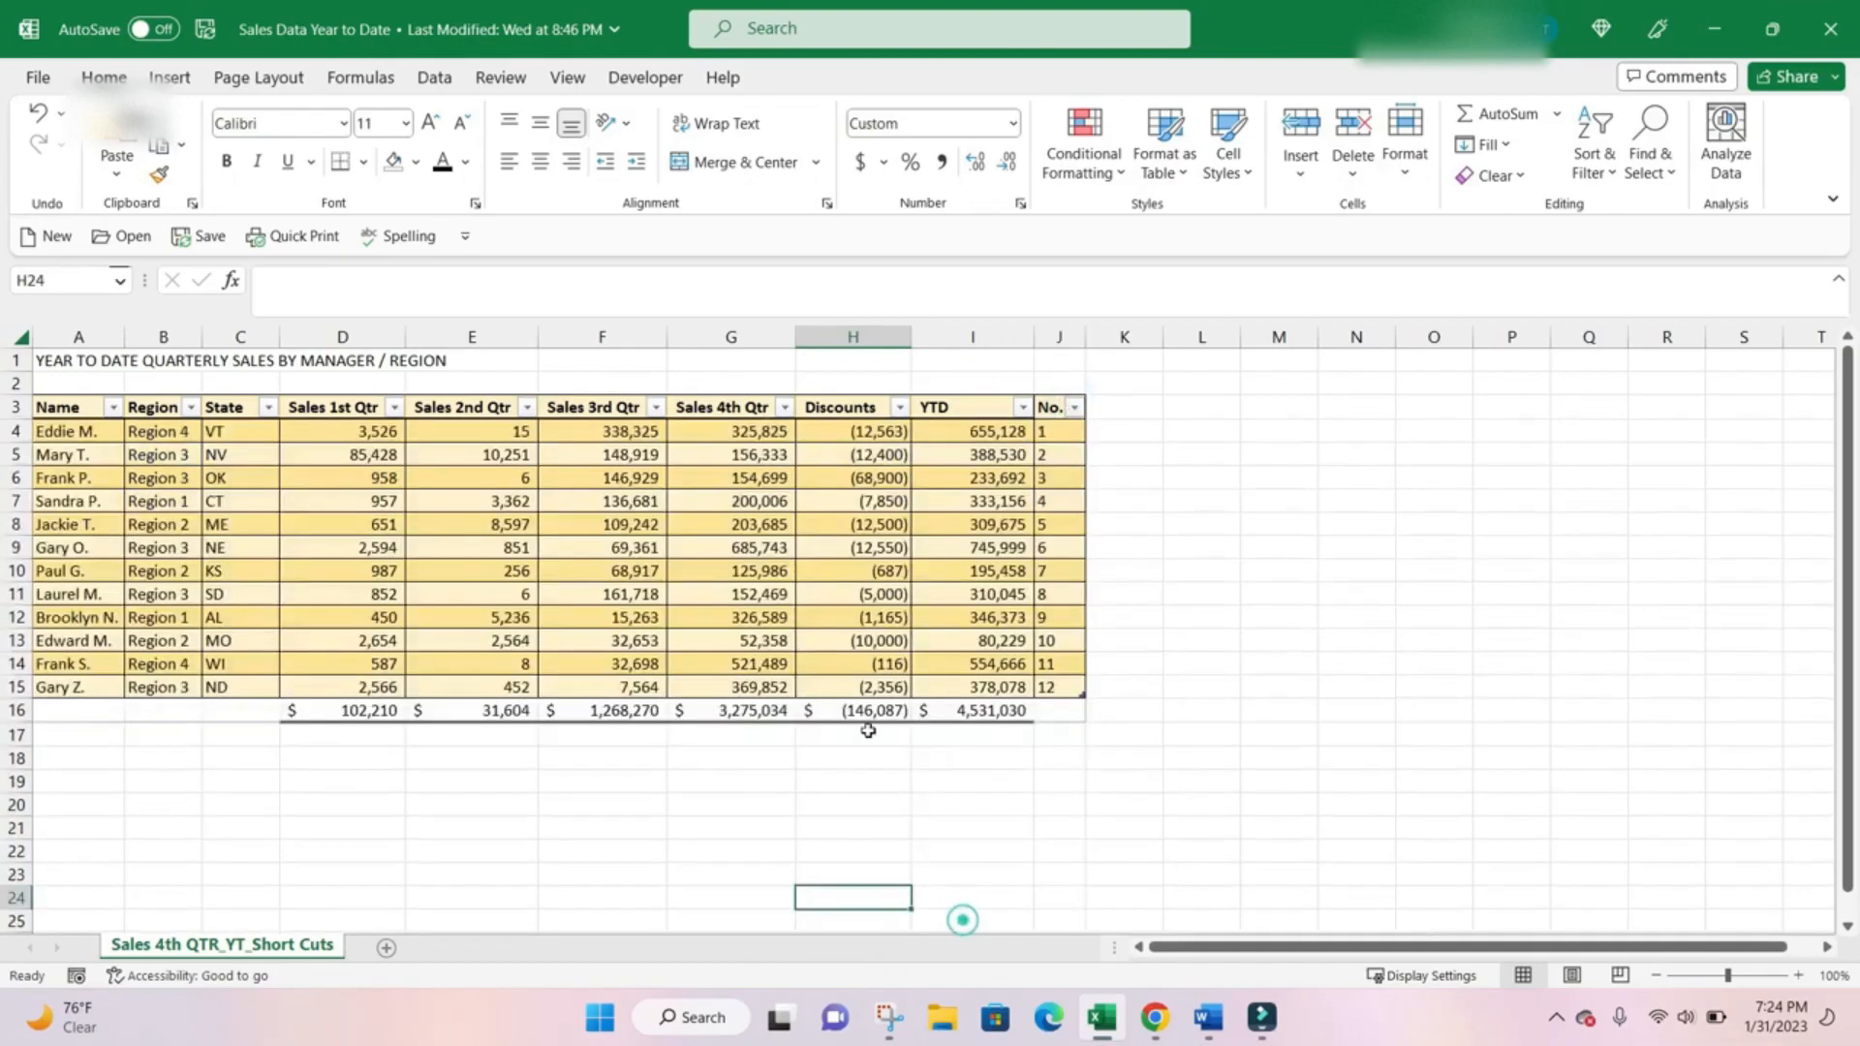
Convert the table back to a normal range and accept the conversion.
left_click(969, 479)
left_click(859, 475)
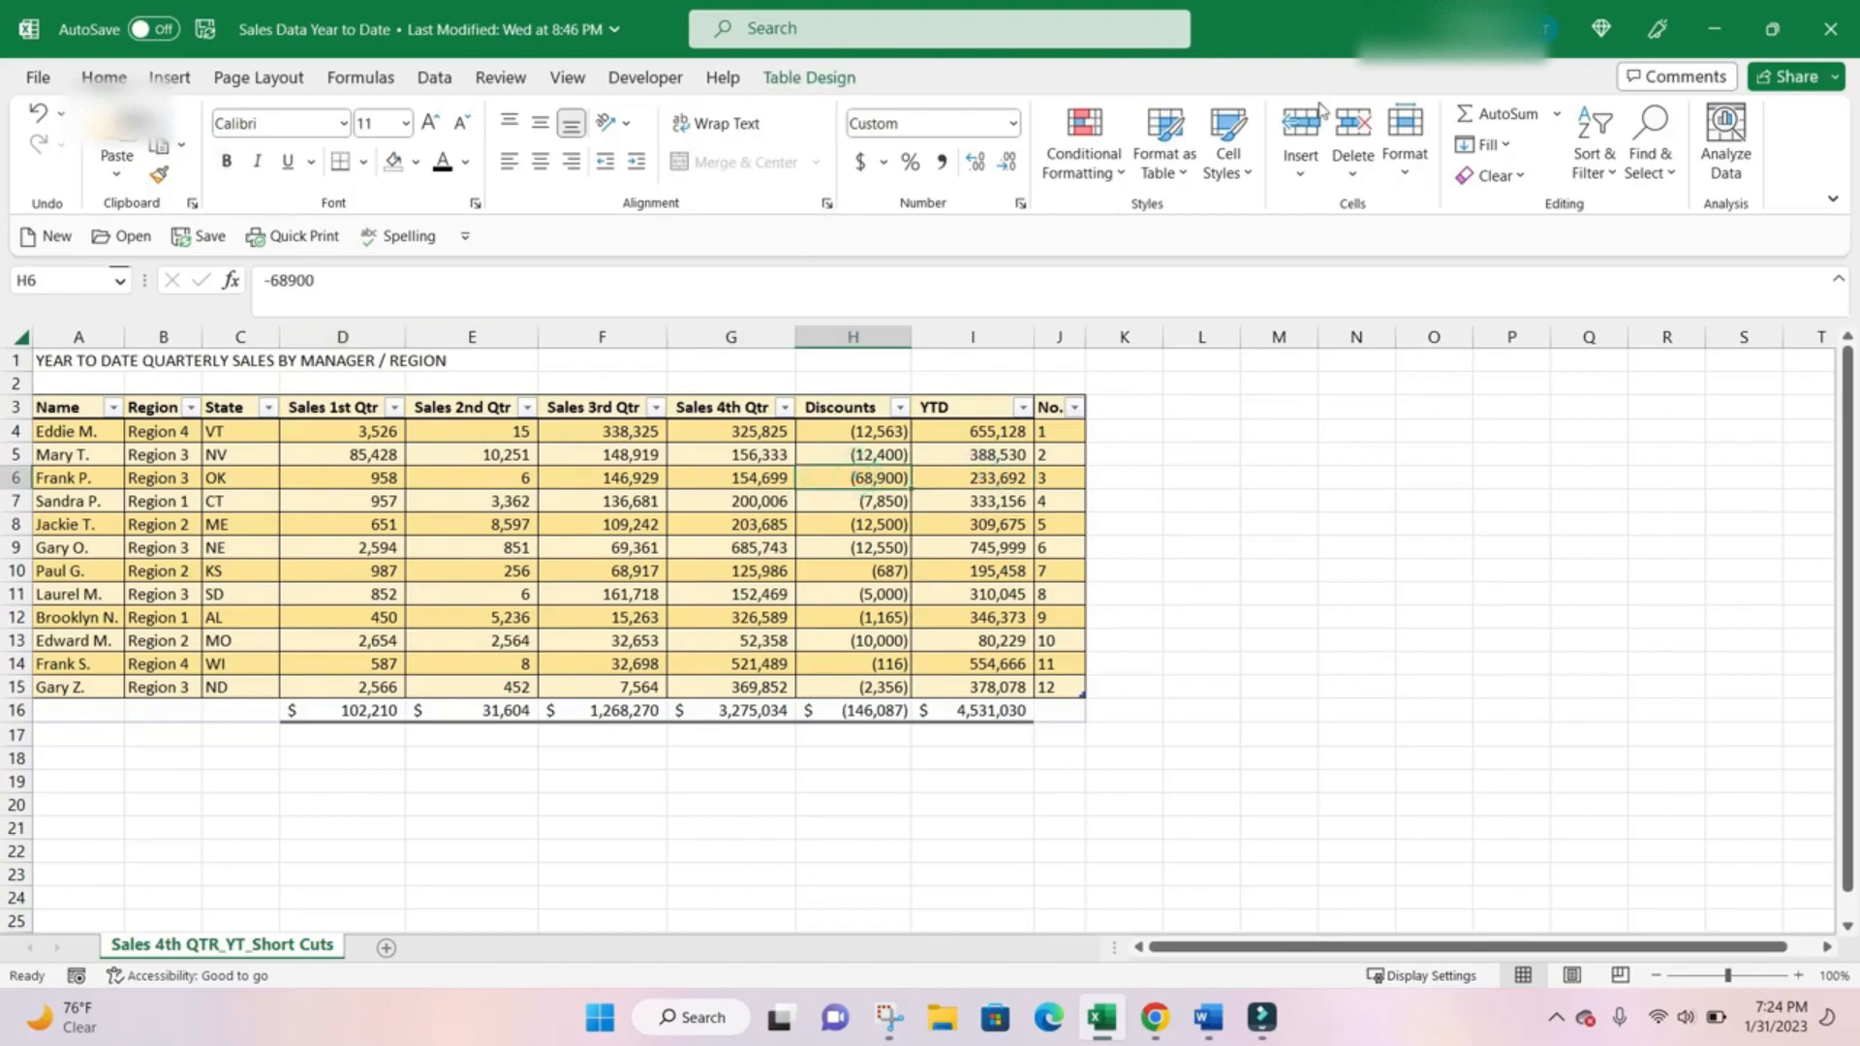
left_click(809, 78)
left_click(252, 179)
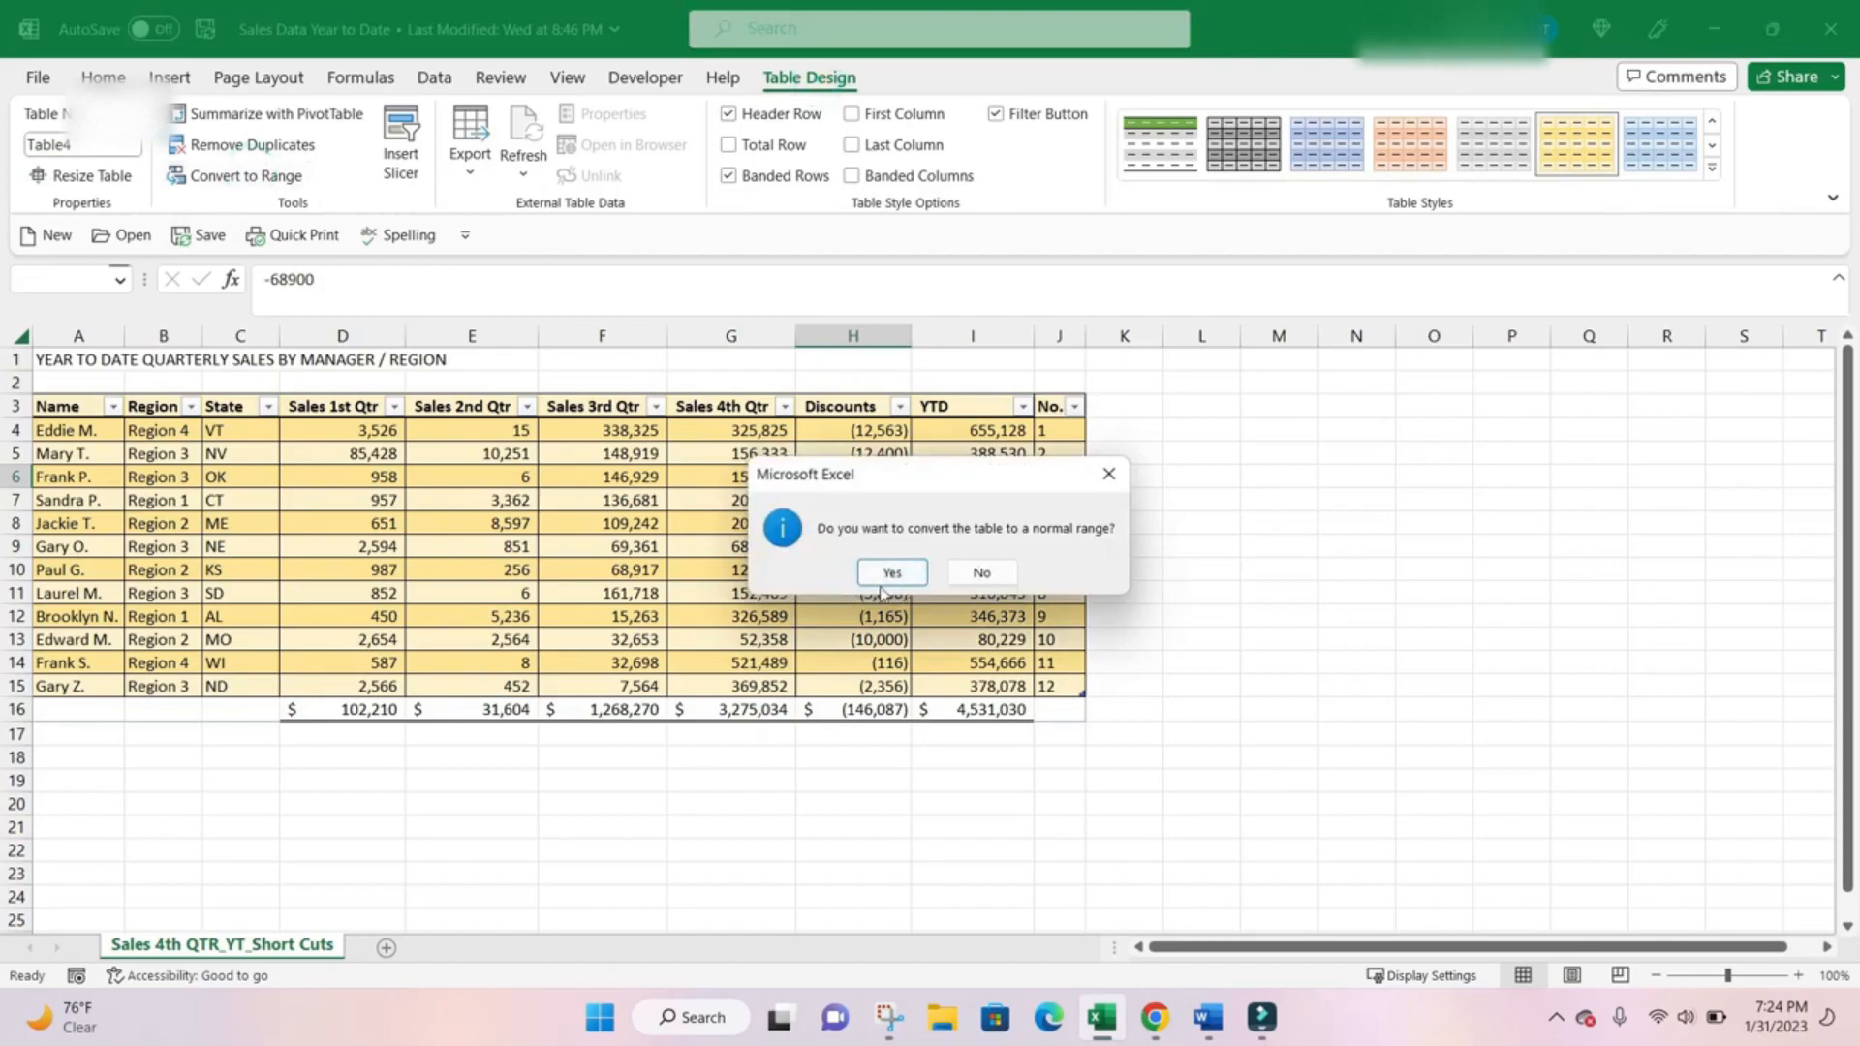
left_click(892, 572)
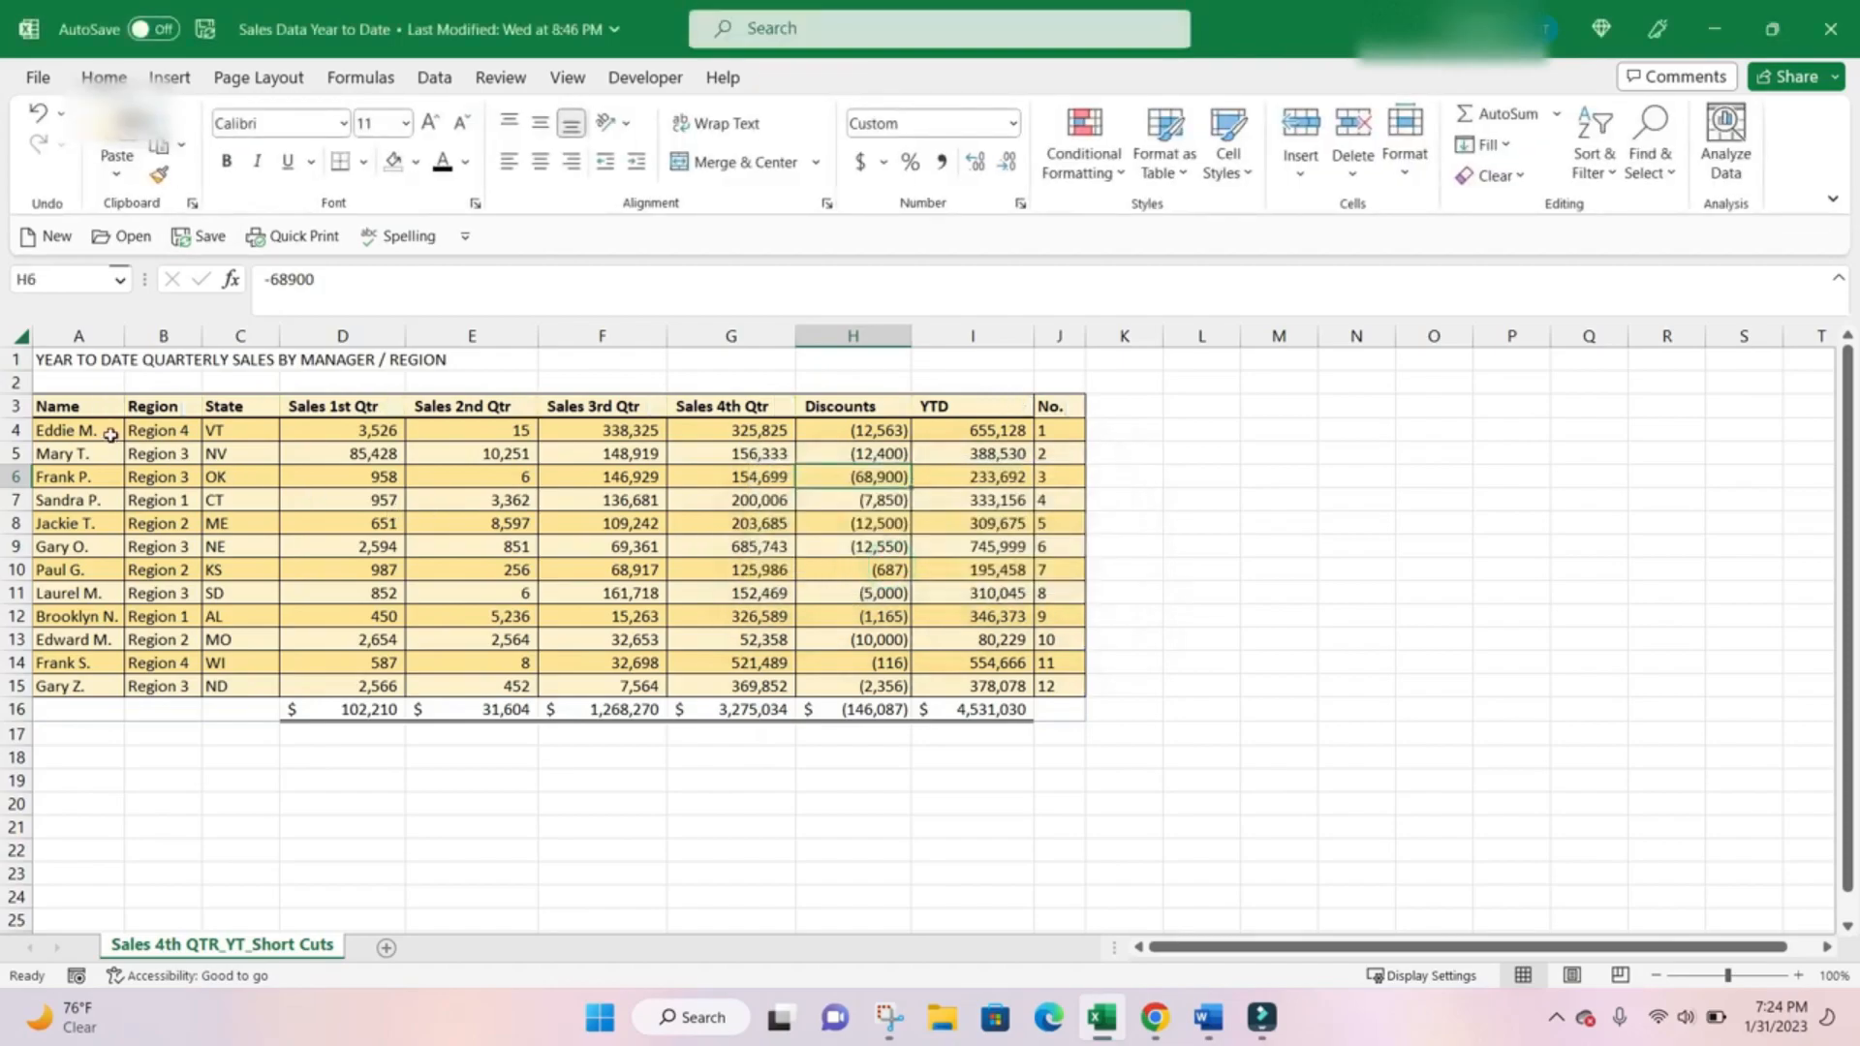
Clear the fill color from the former table and its totals row, A3:J16.
left_click_drag(101, 404, 1061, 710)
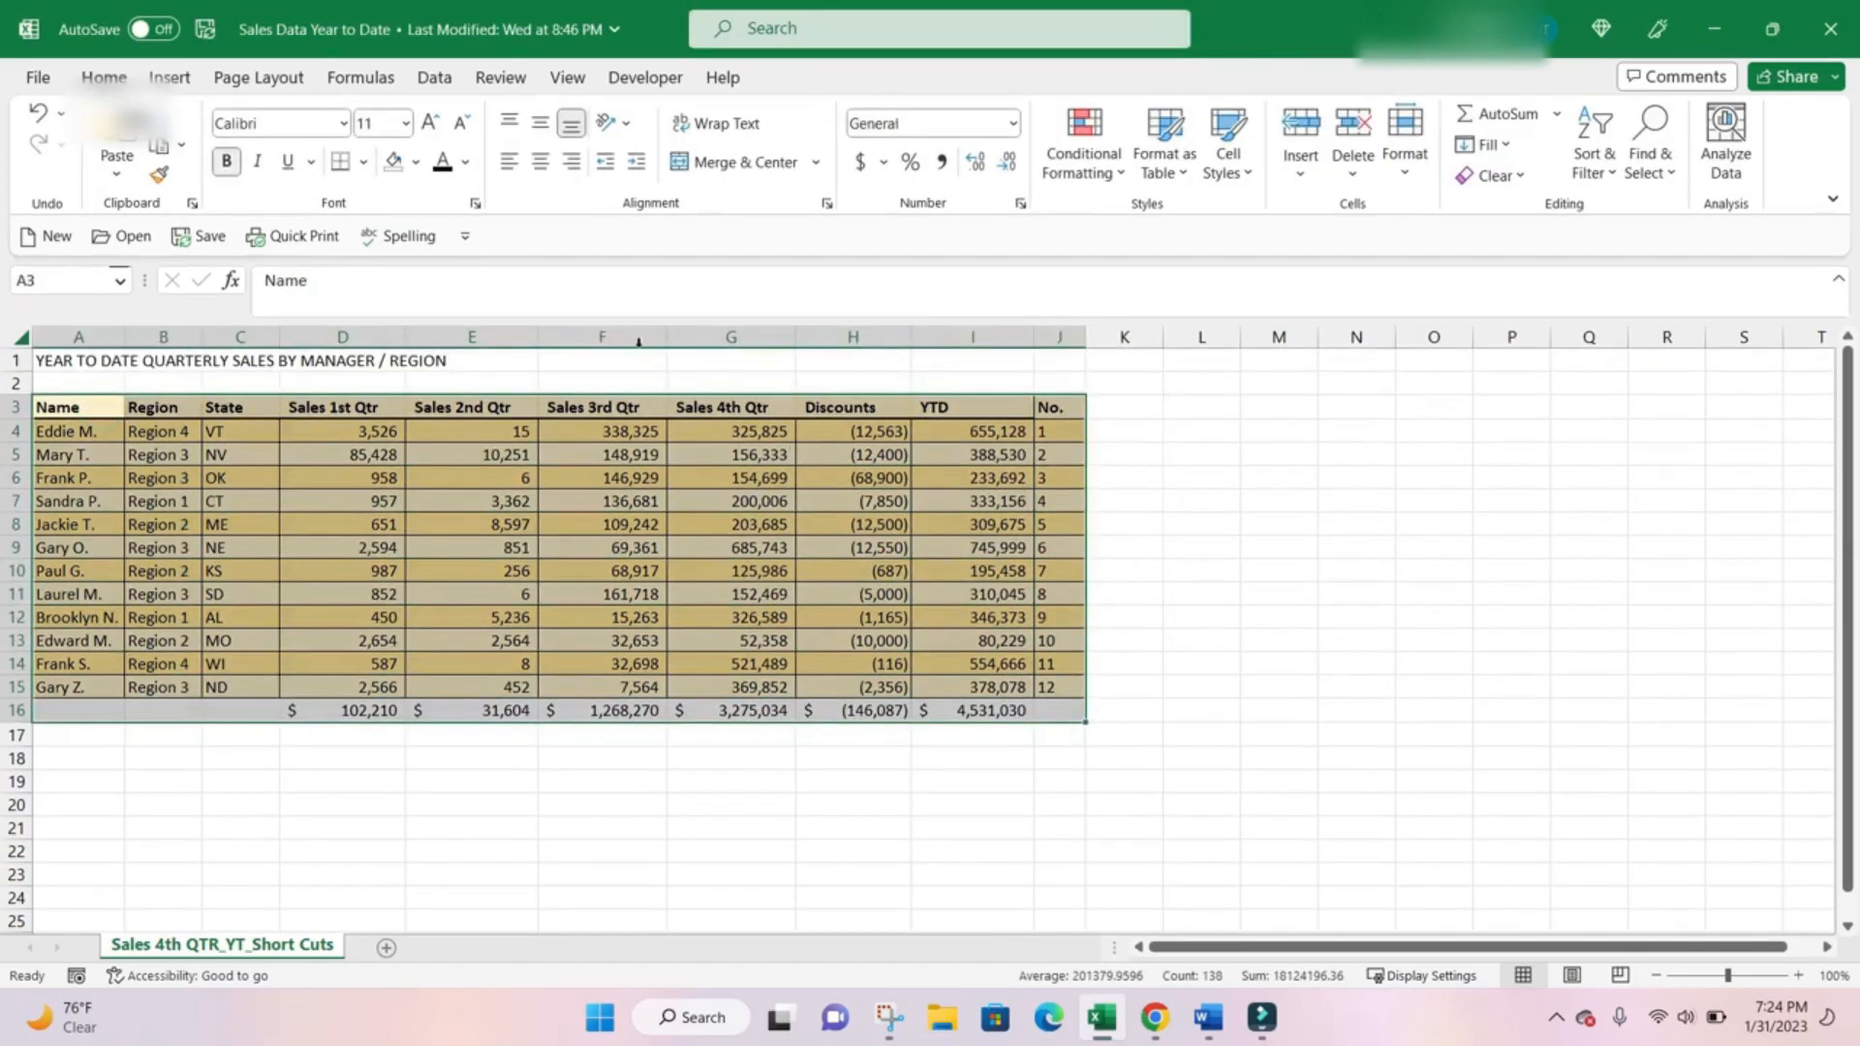
left_click(393, 161)
left_click(548, 477)
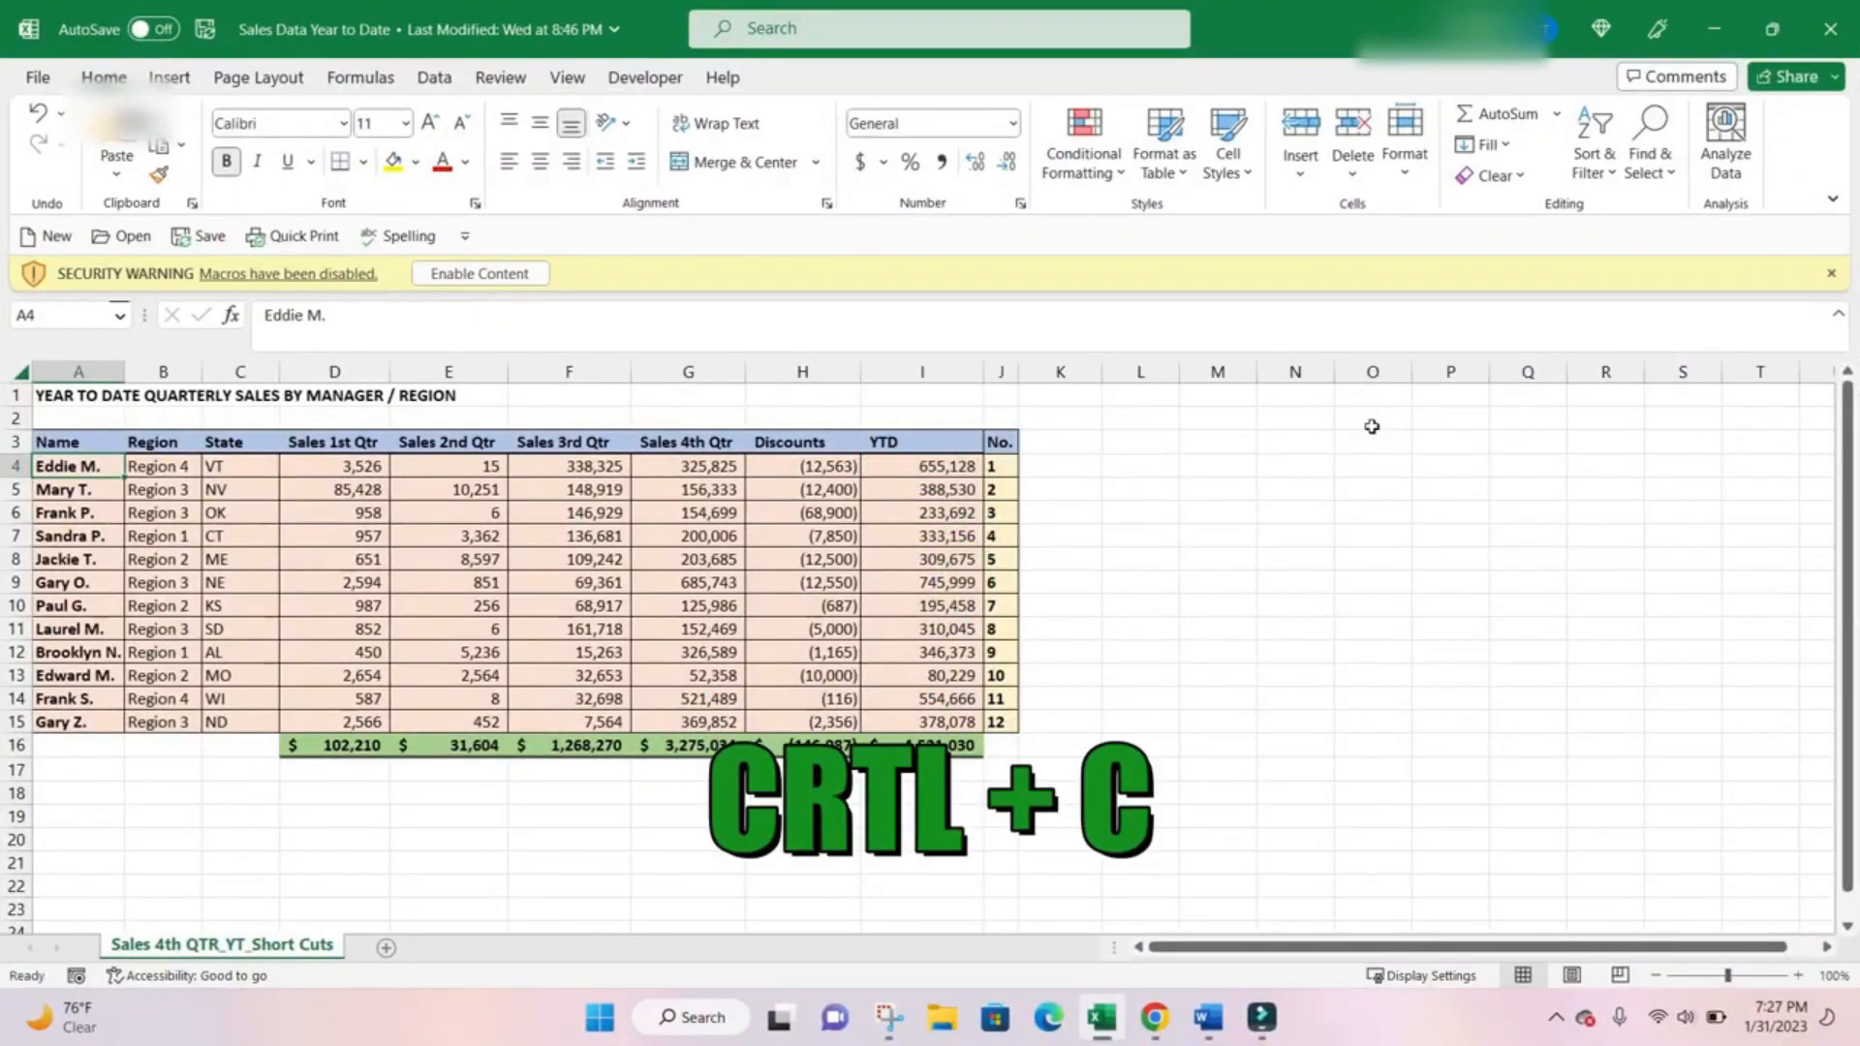
Copy the first data row, A4:J4, and paste it starting at cell M4.
key("shift+space")
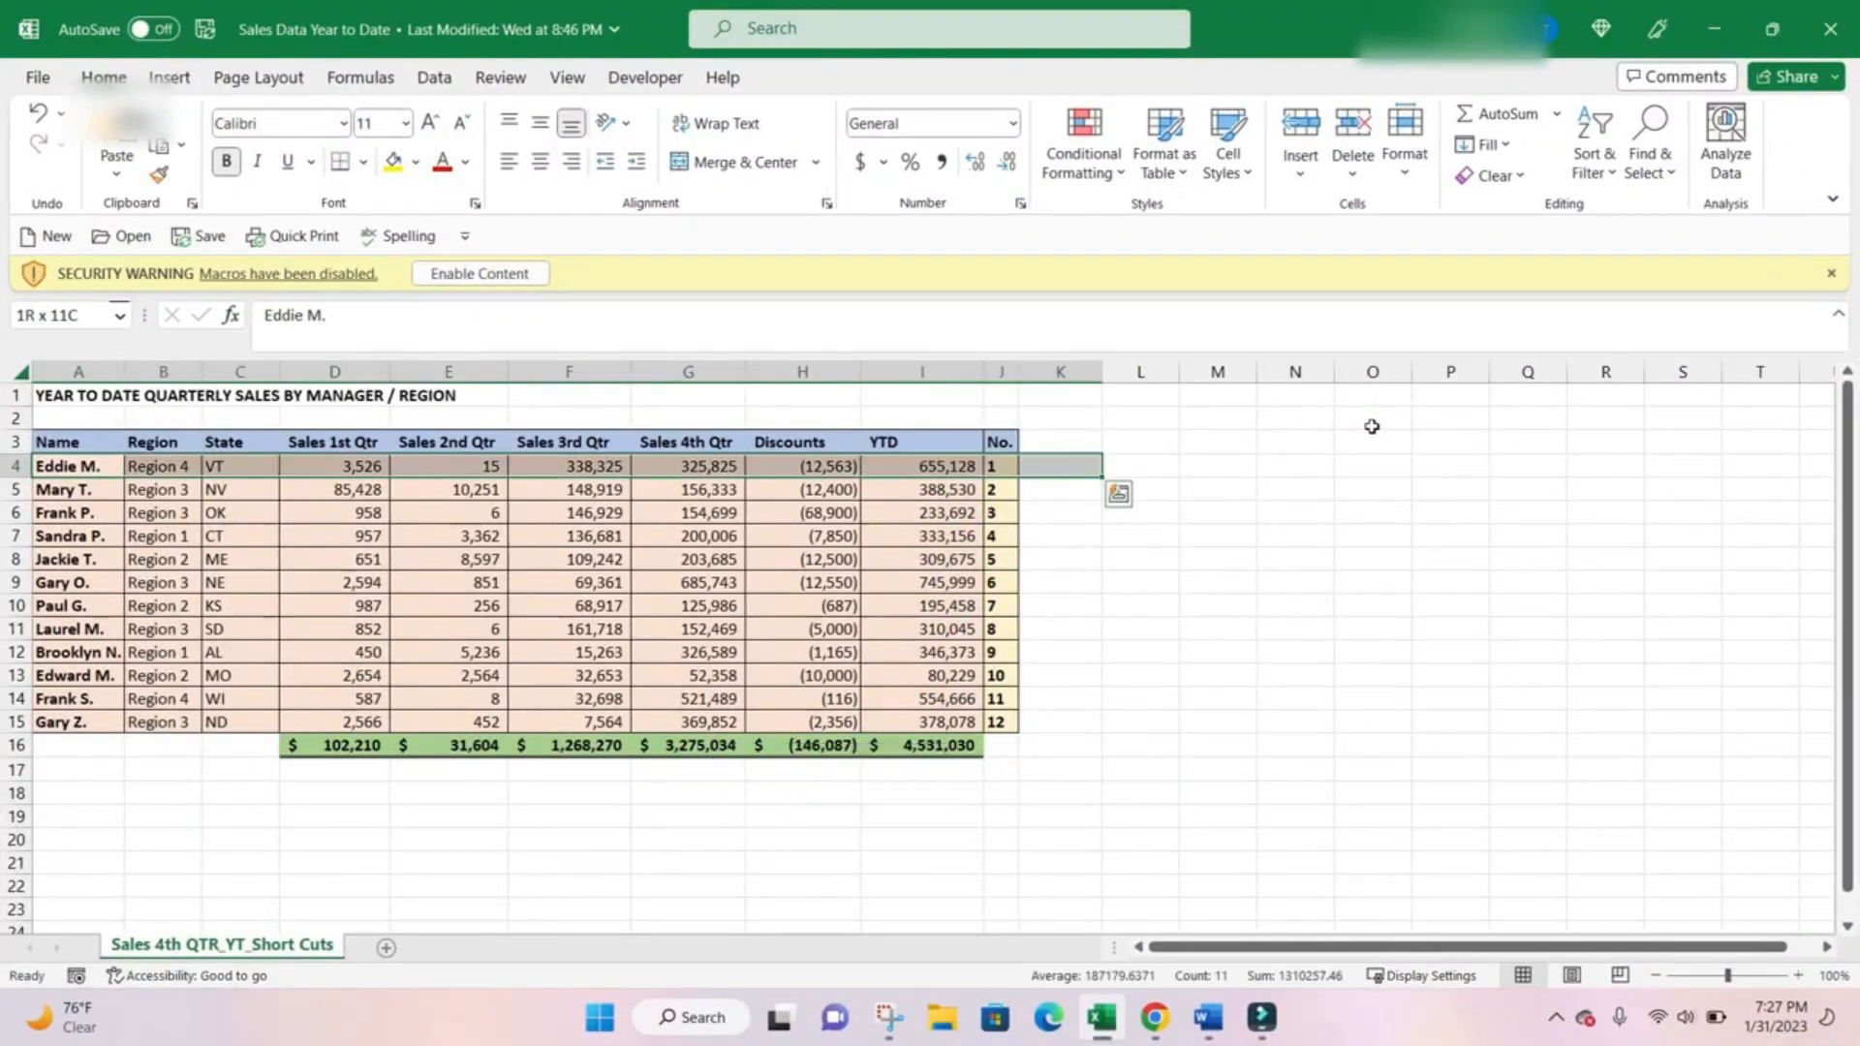
key("shift+Left")
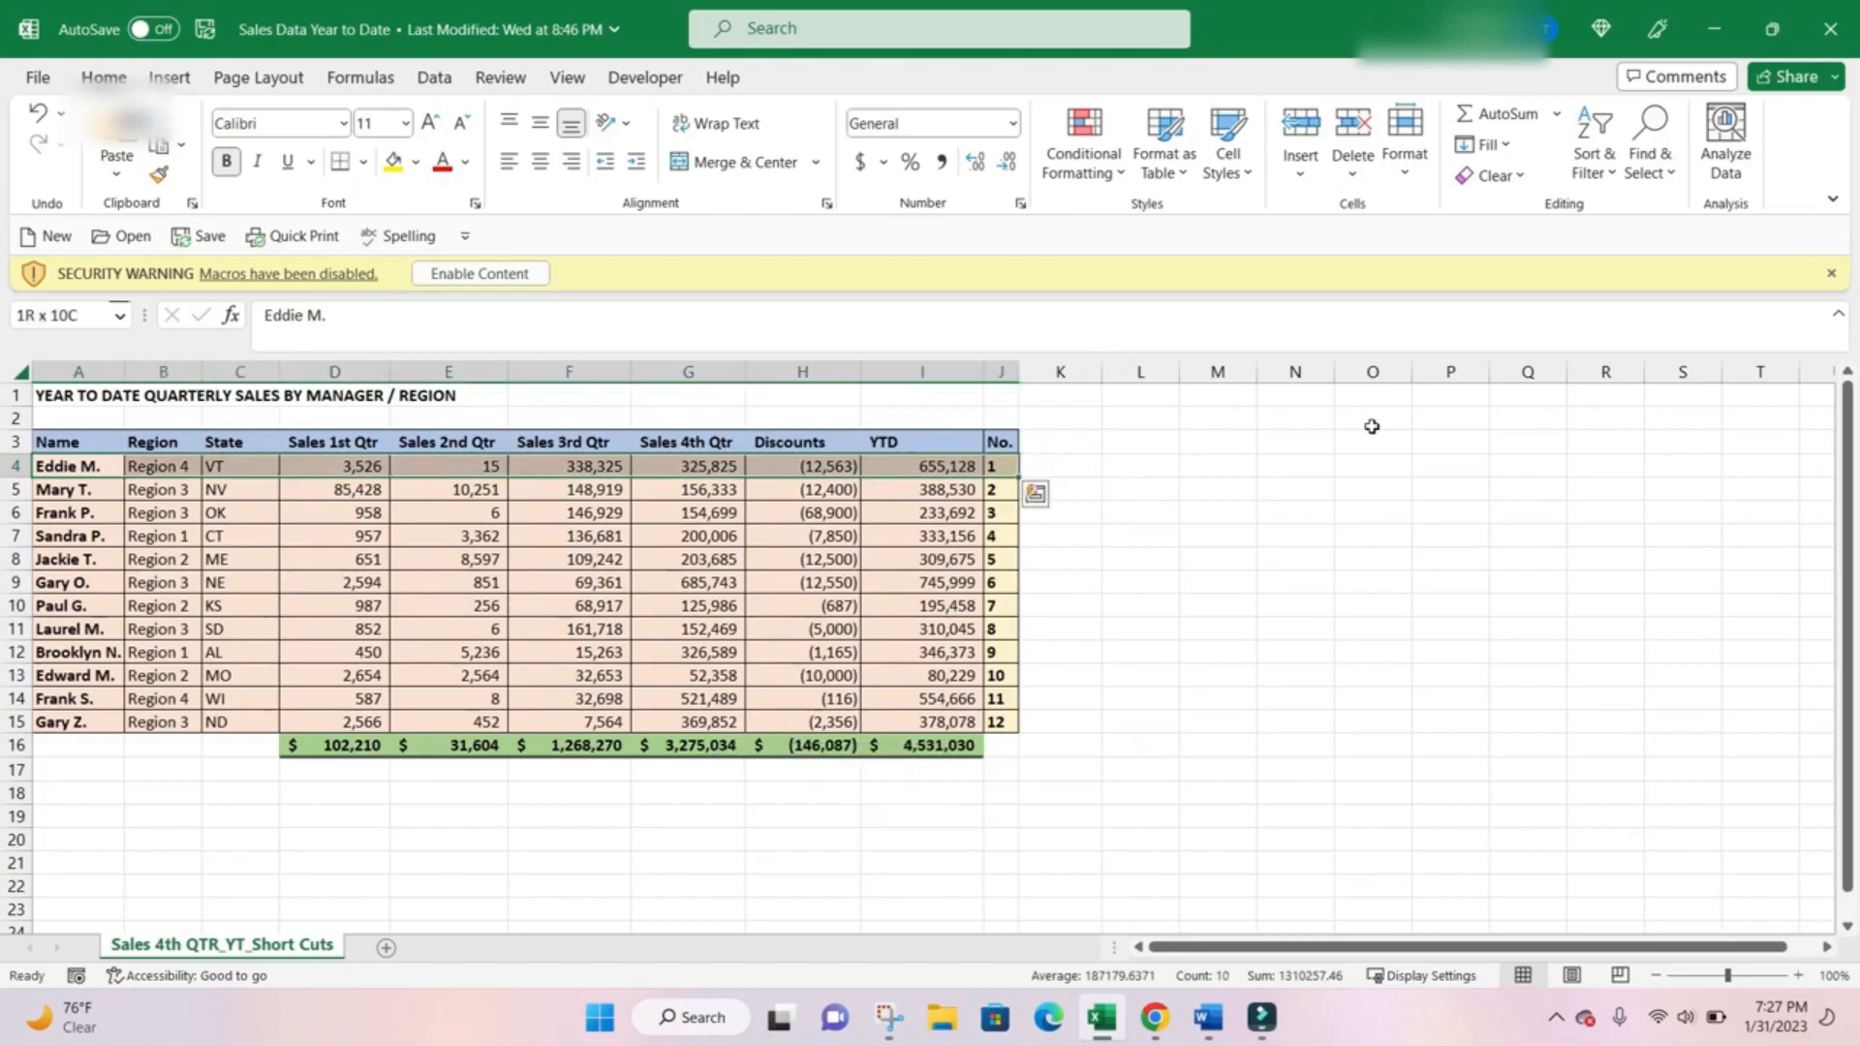
key("ctrl+c")
key("Right")
key("Right")
key("Right")
key("Right")
key("Right")
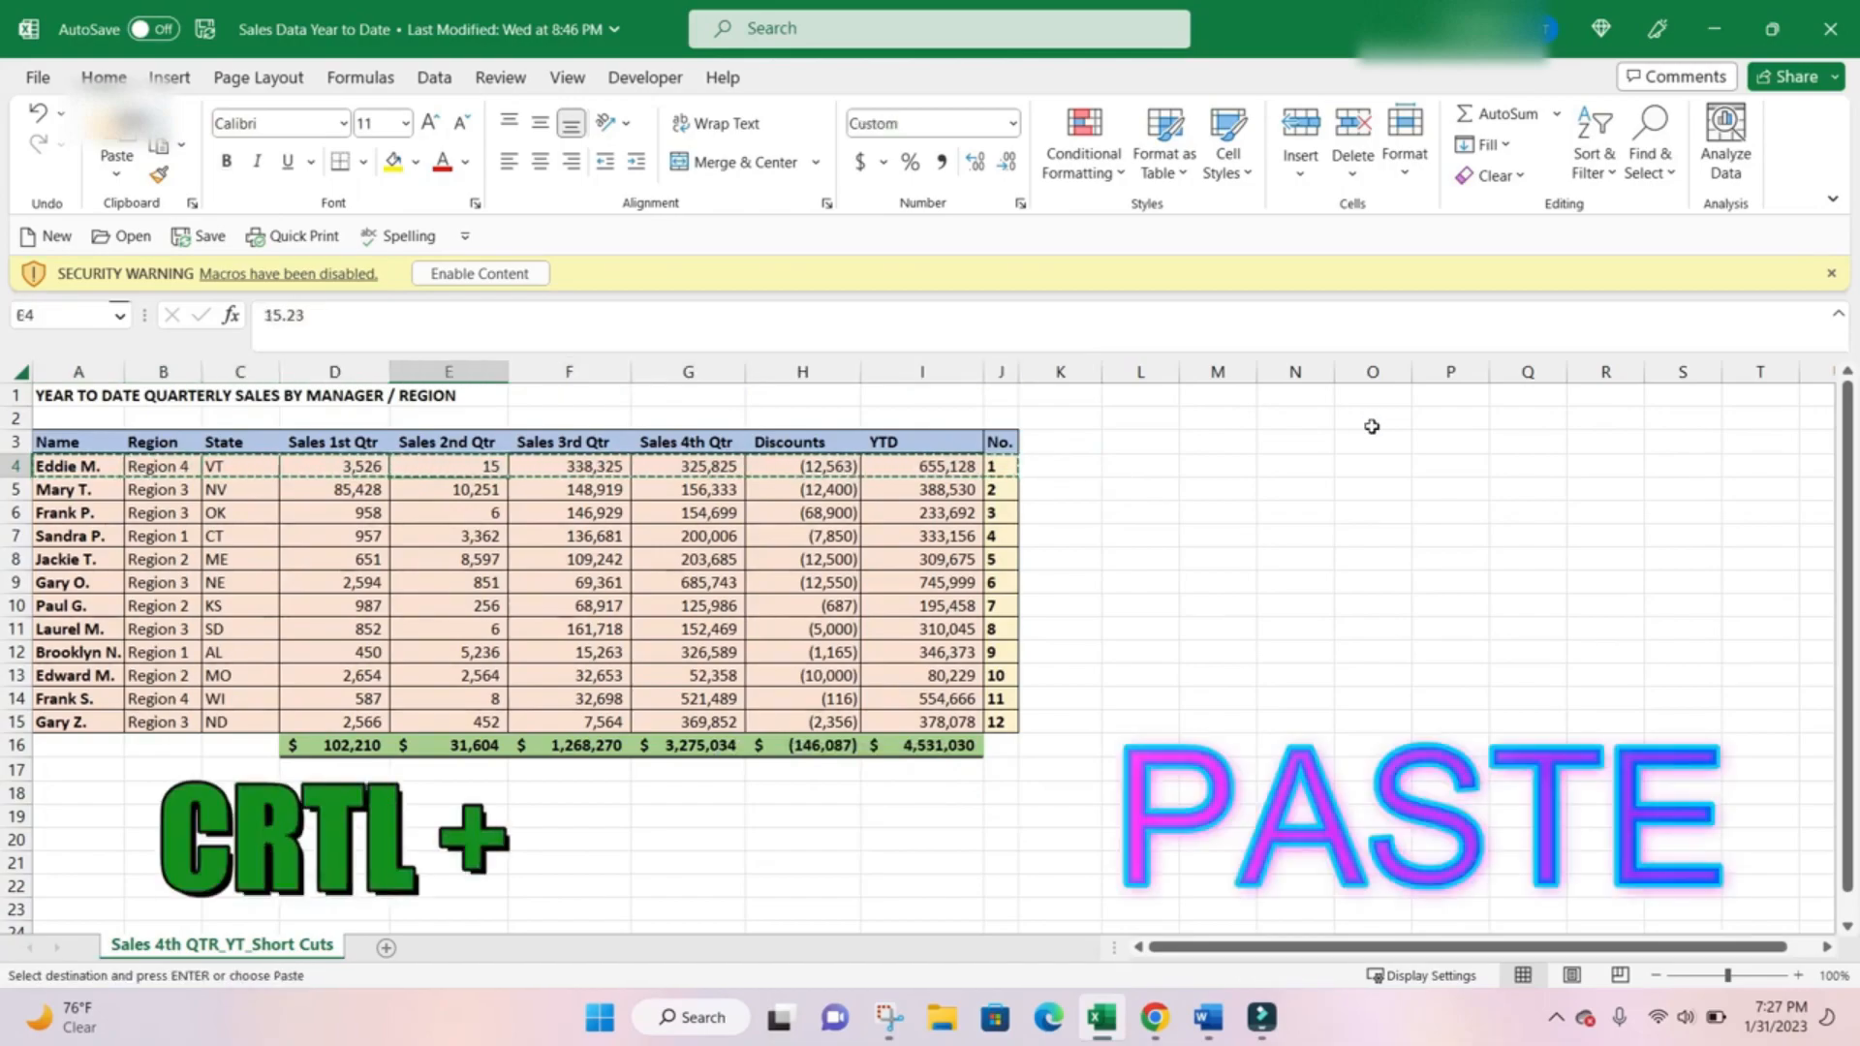
key("Right")
key("Right")
key("Right")
key("Right")
key("Right")
key("Right")
key("Right")
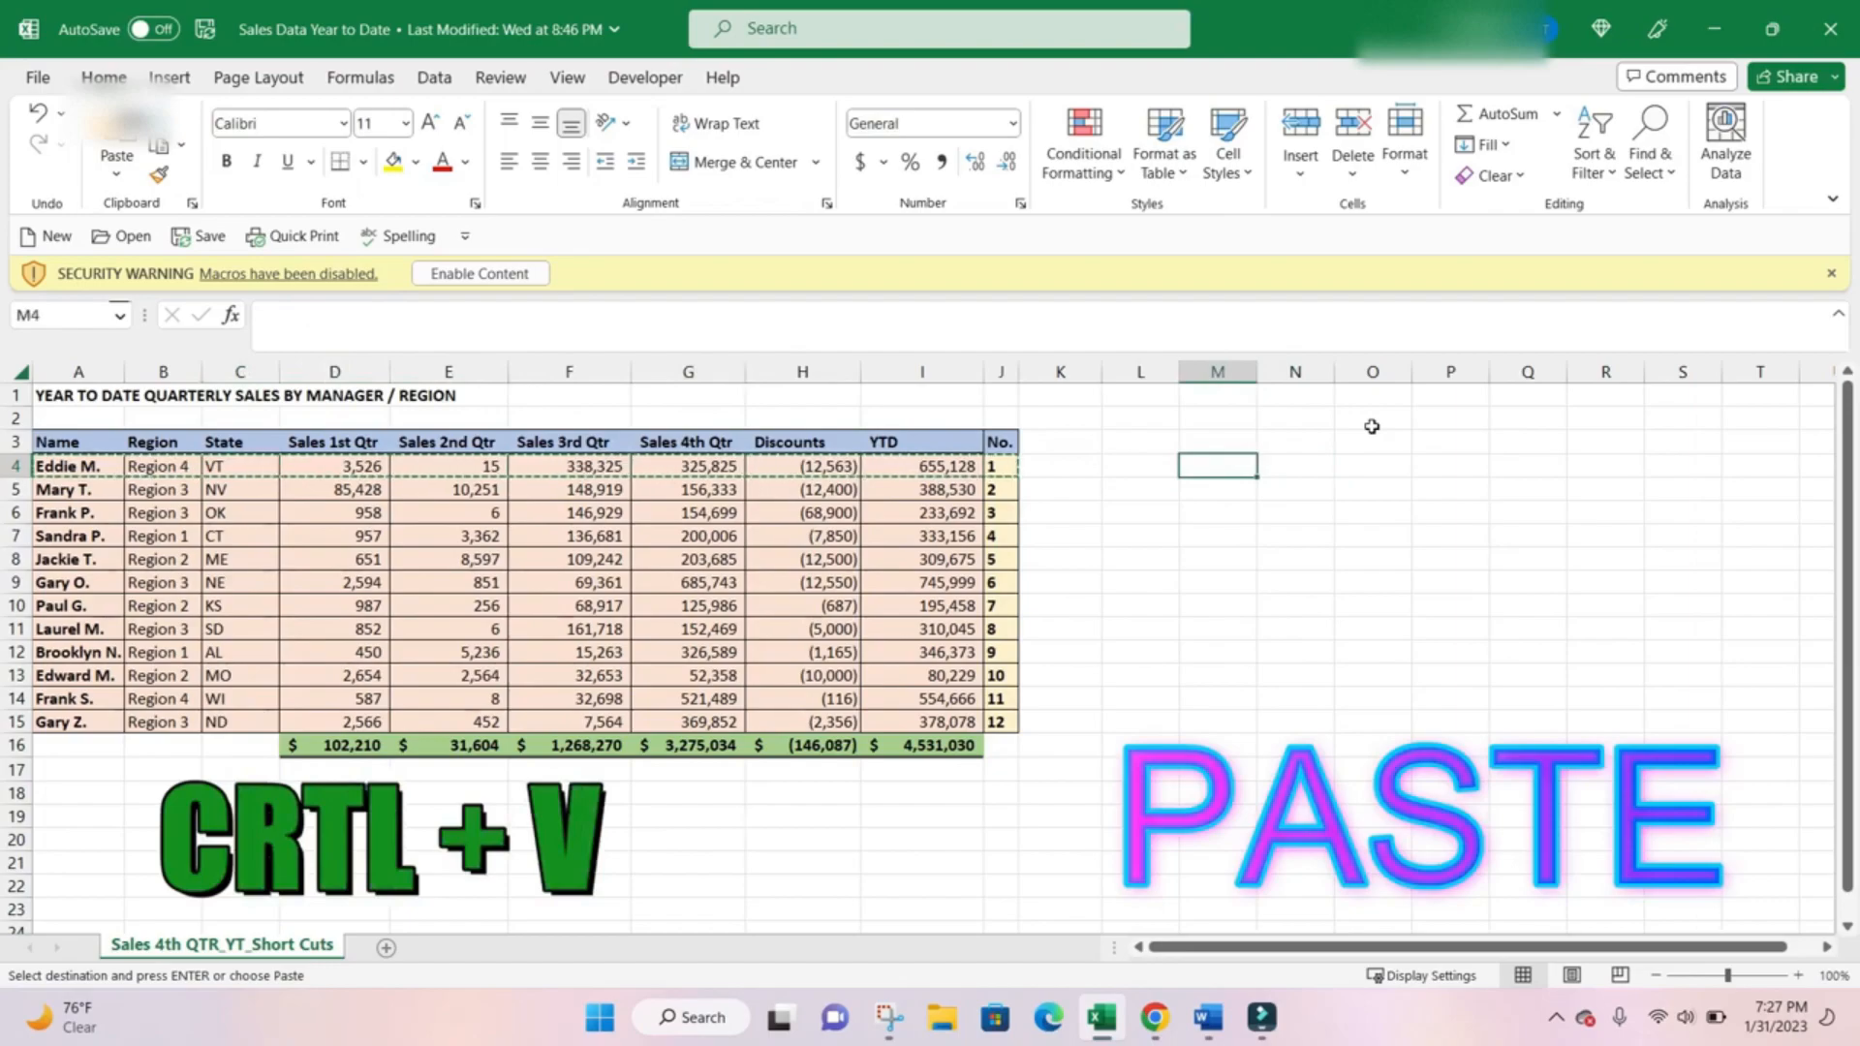
key("ctrl+v")
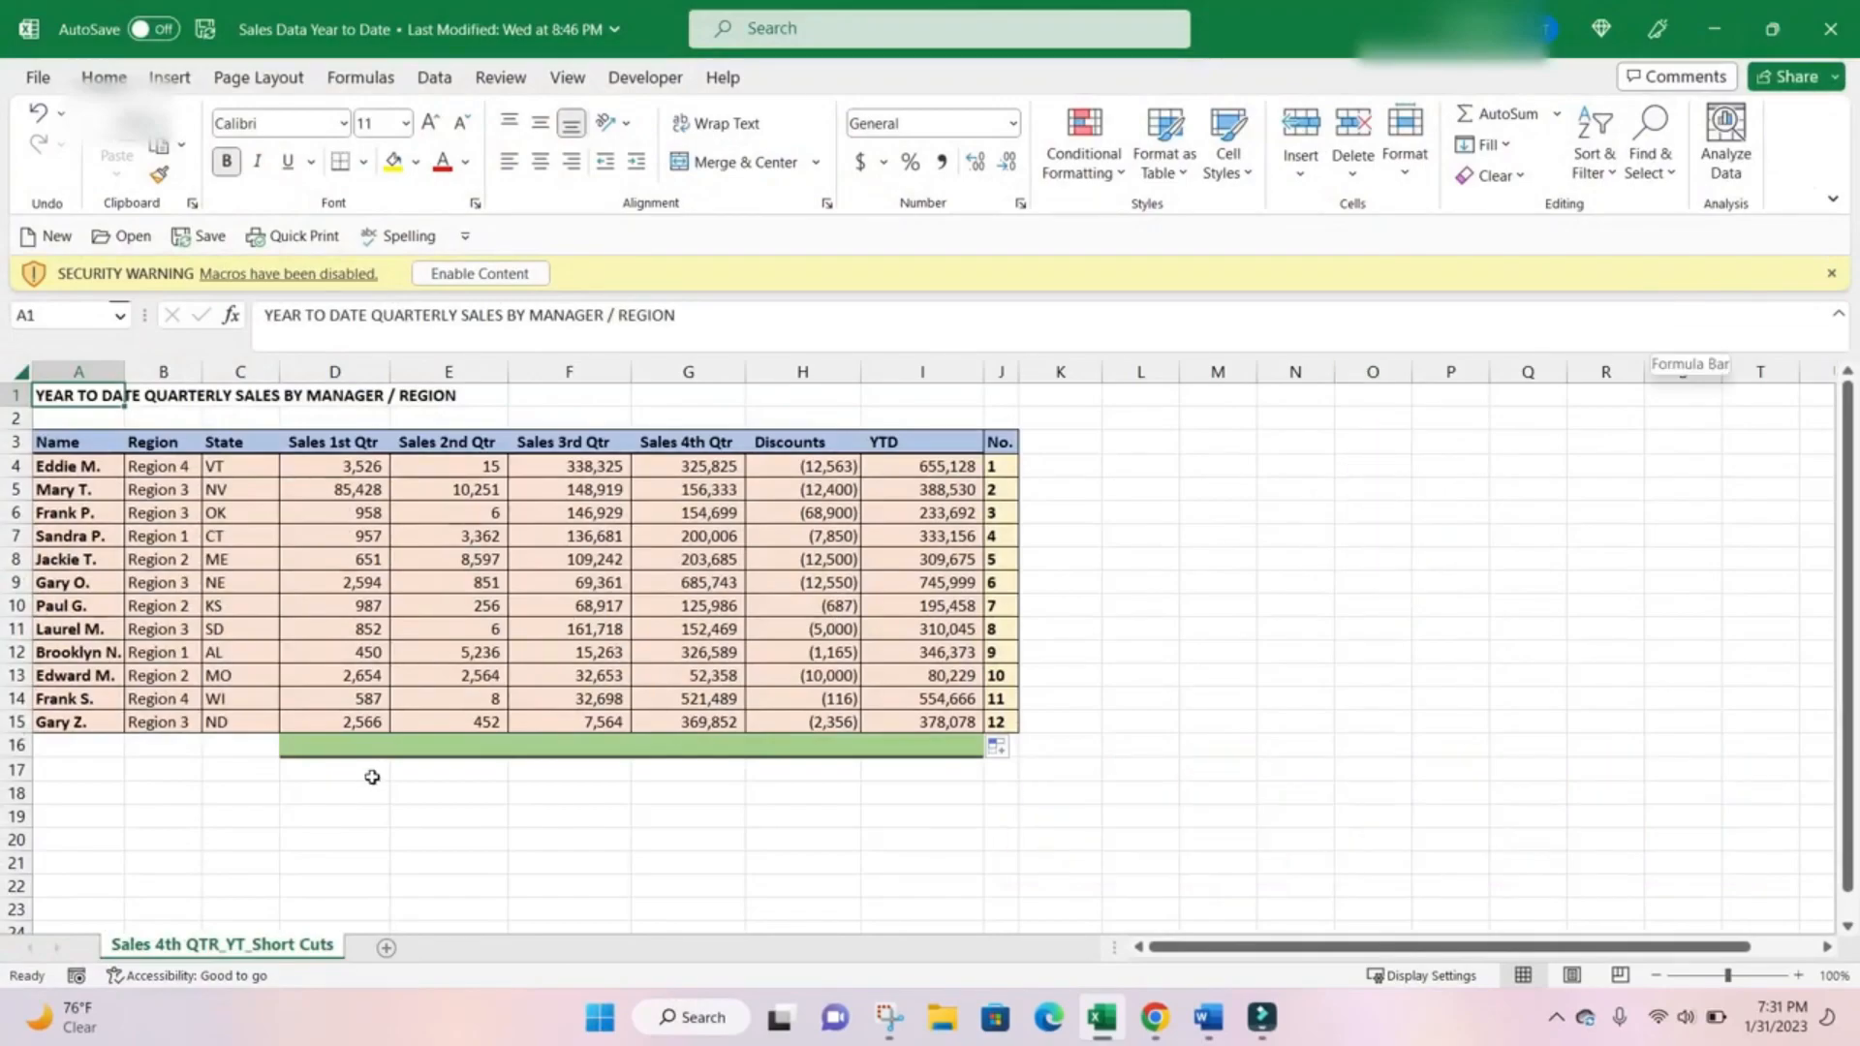
Total the Sales 1st Qtr column in D16 with a manually written SUM formula over D4:D15.
left_click(389, 744)
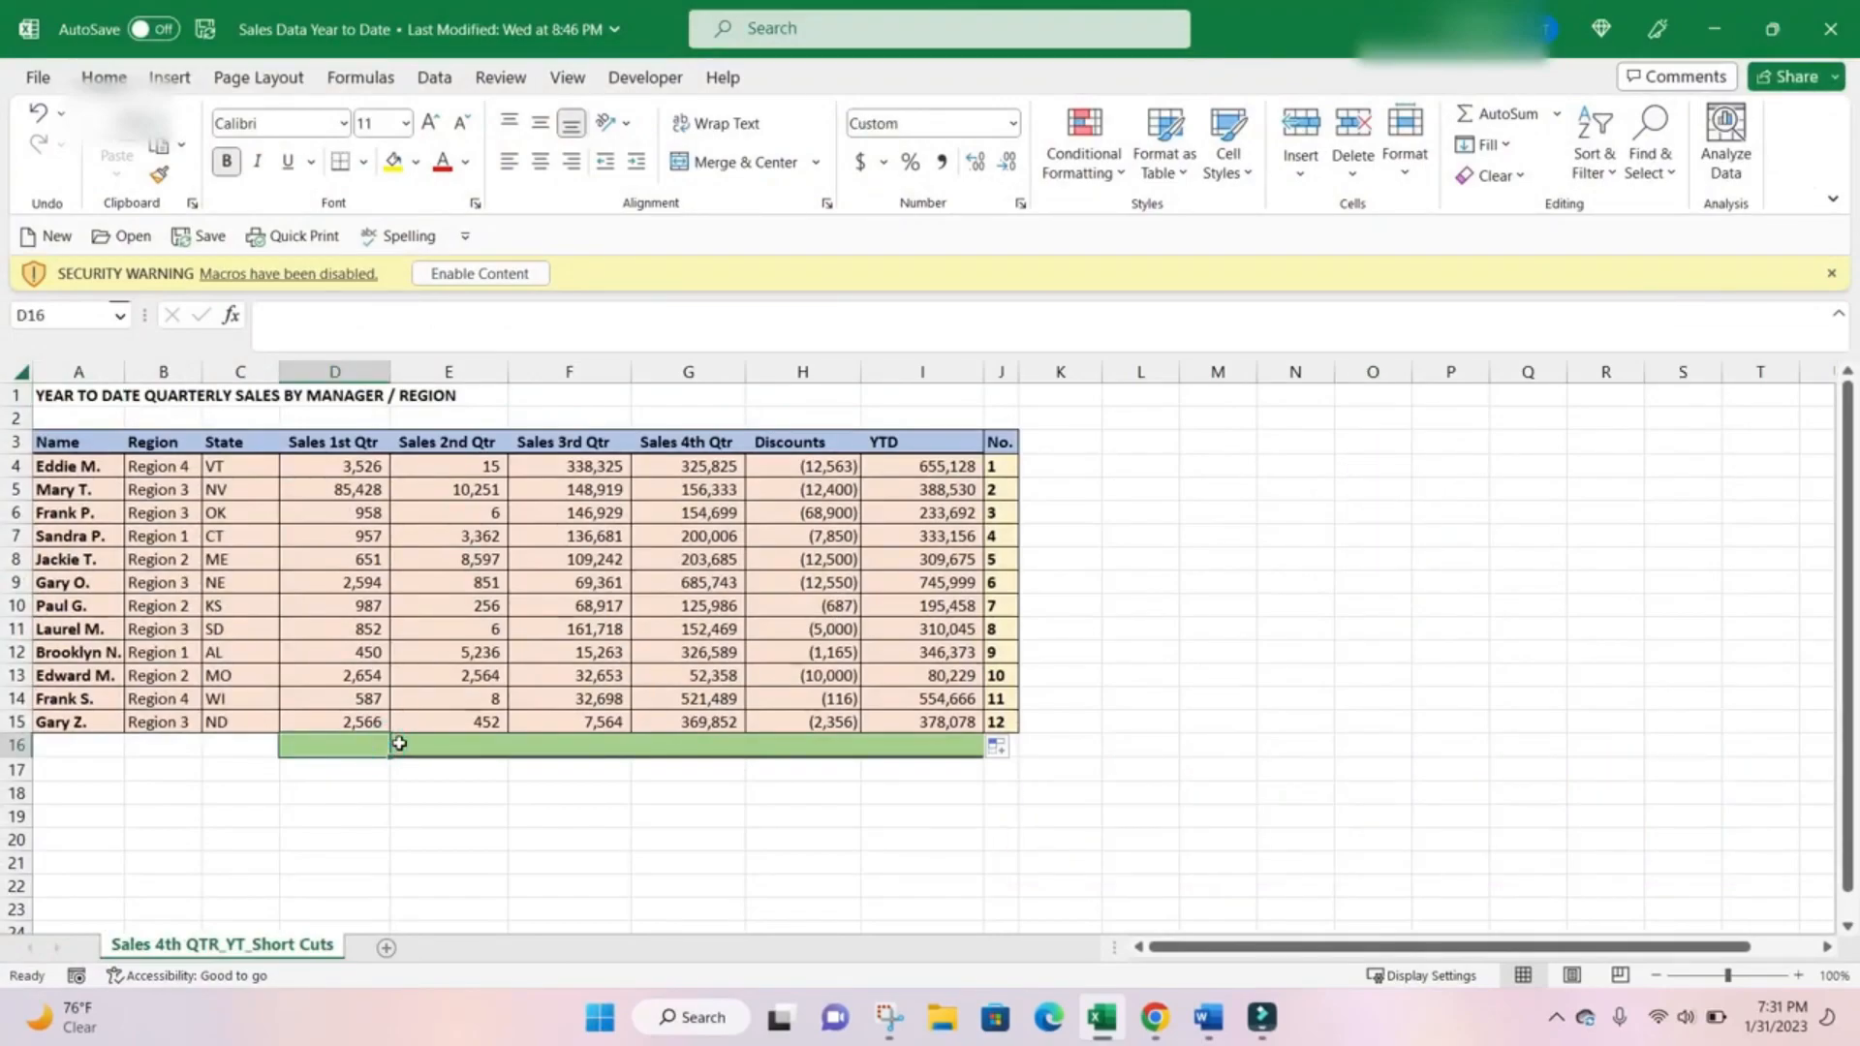
type("=sum9")
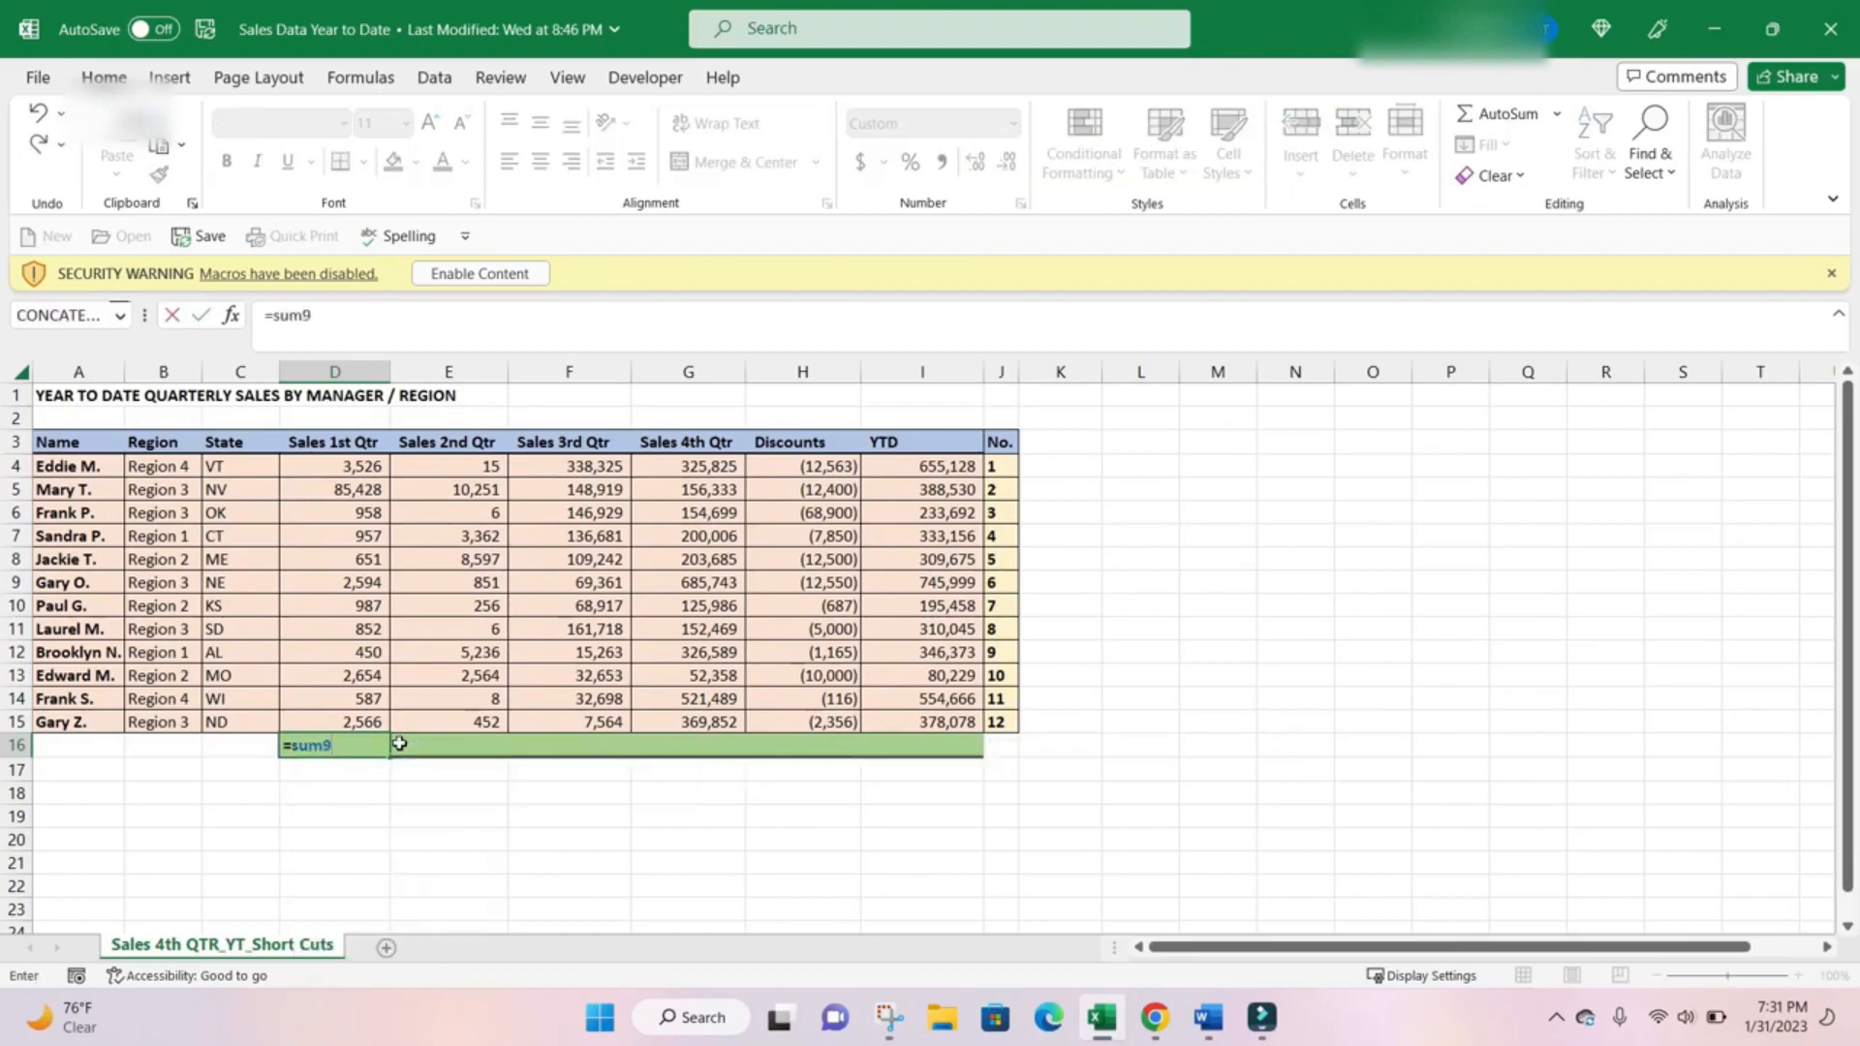
key("BackSpace")
type("(")
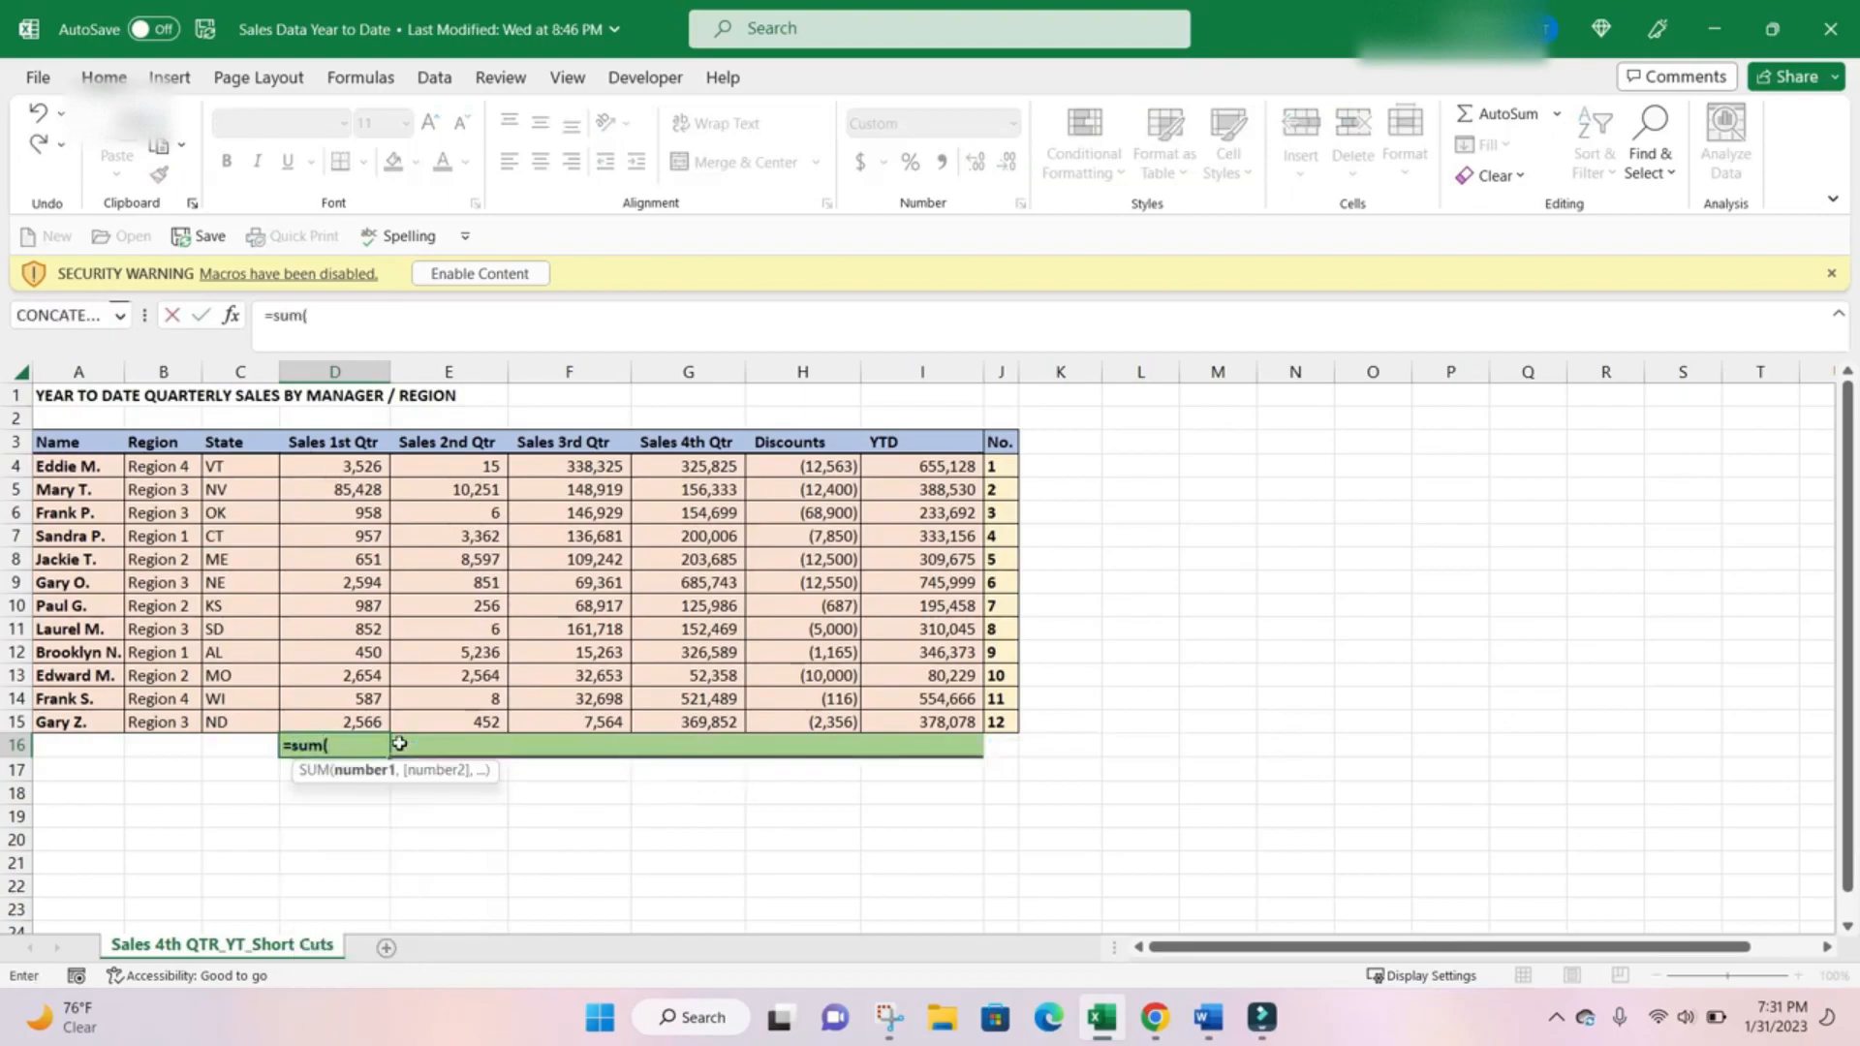
key("Up")
key("shift+Up")
key("shift+Up")
key("shift+Up")
key("shift+Up")
key("shift+Up")
key("shift+Up")
key("shift+Up")
key("shift+Up")
key("shift+Up")
key("shift+Up")
key("shift+Up")
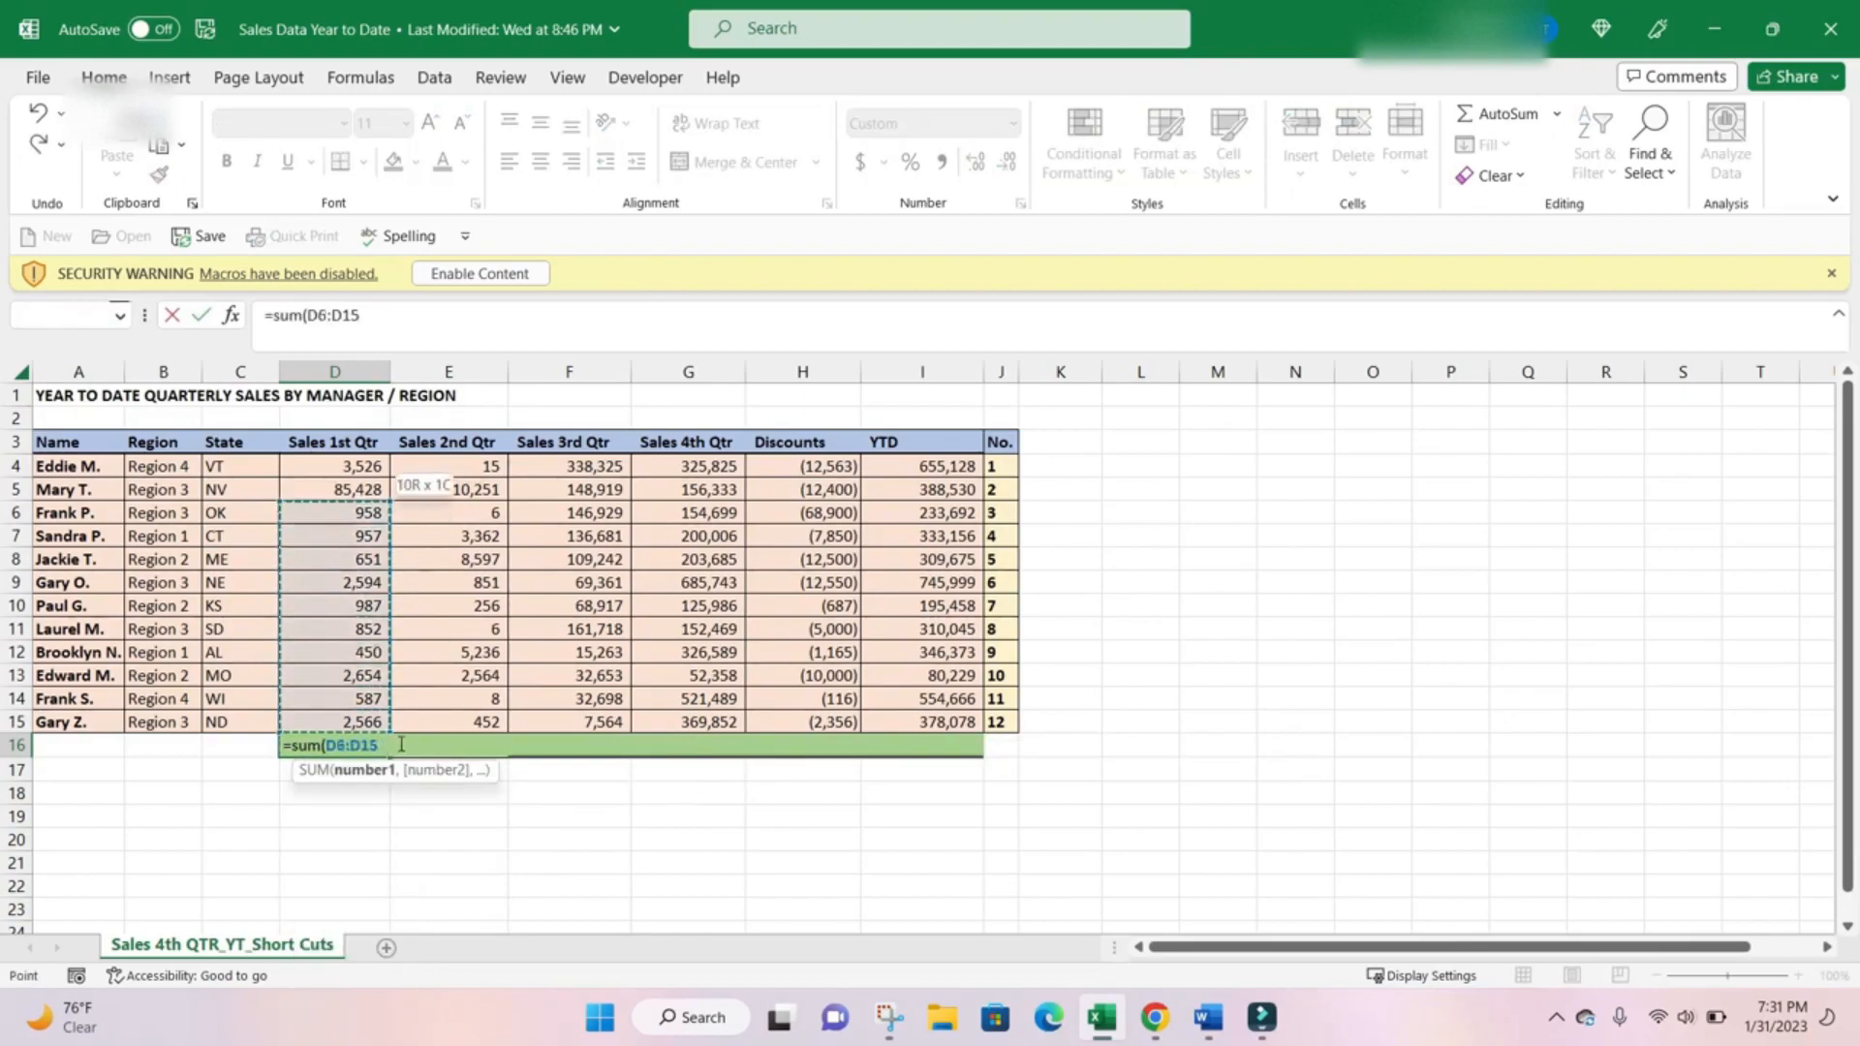
key("Return")
key("Up")
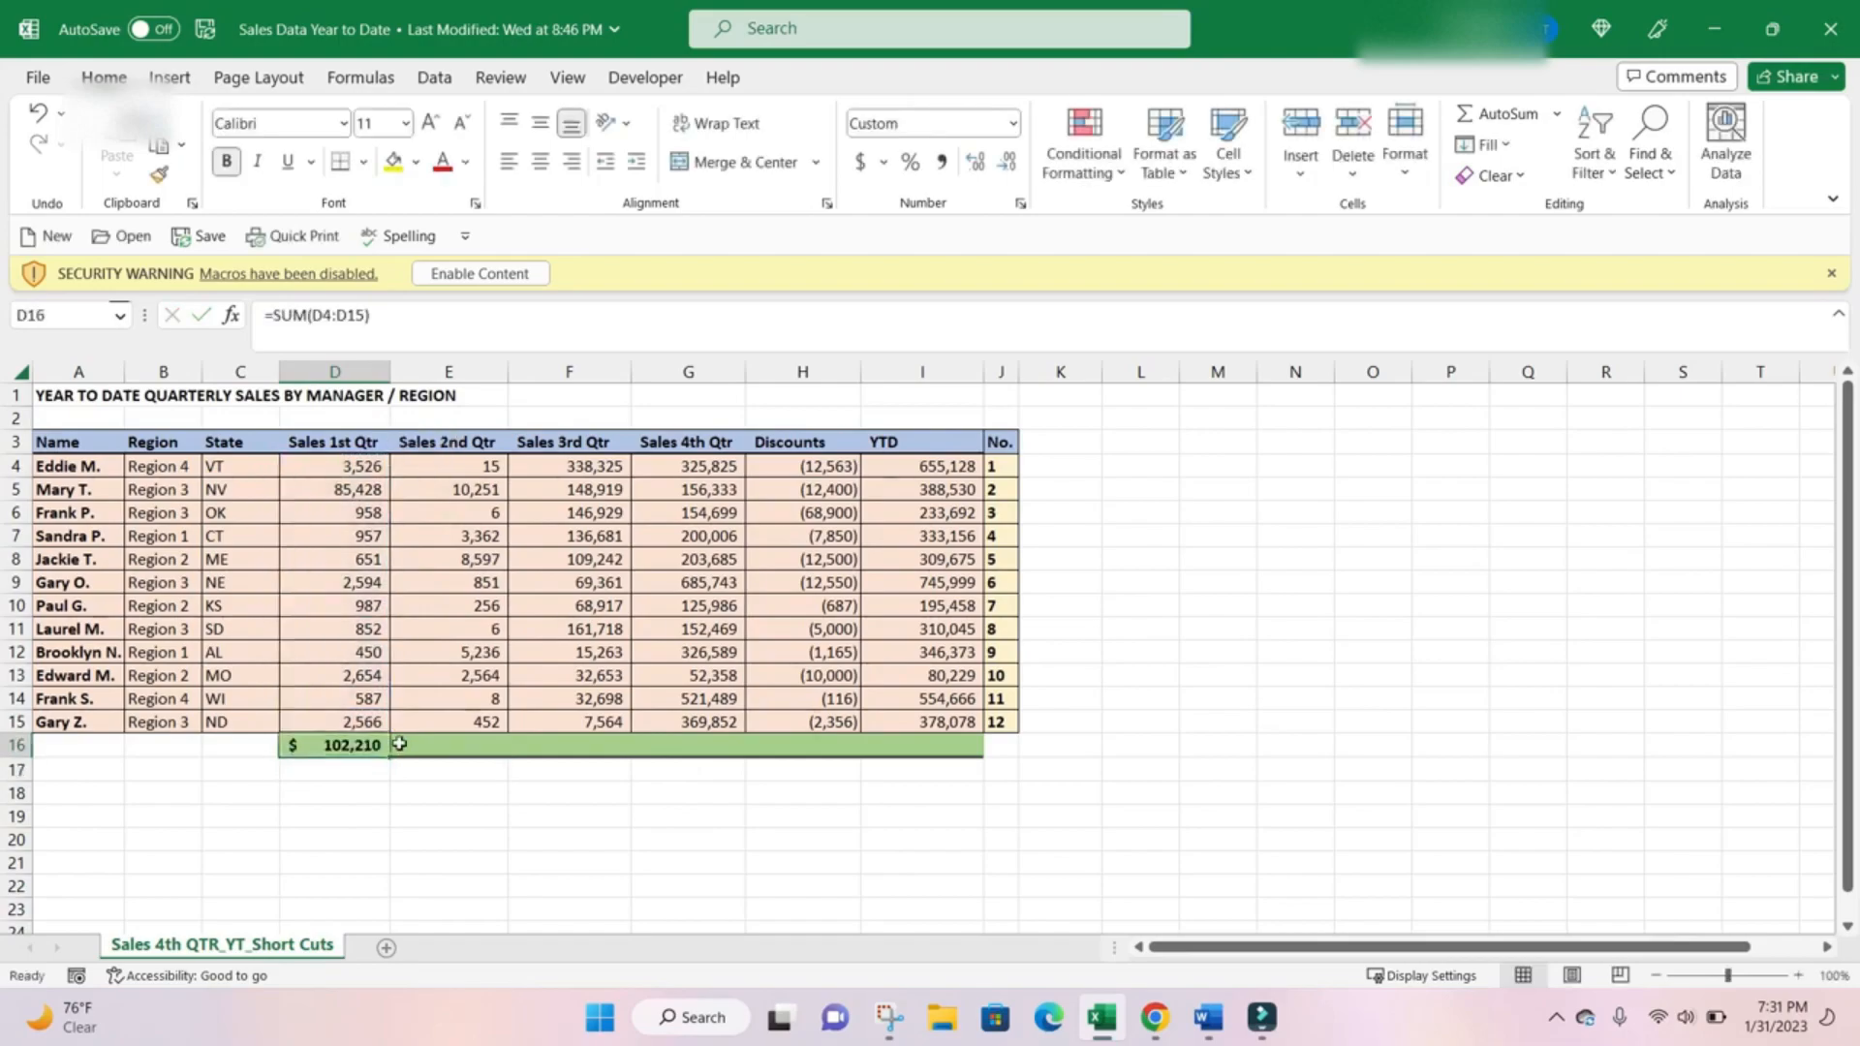
Clear the manually written total from D16 and keep that cell selected.
key("BackSpace")
key("Return")
key("Up")
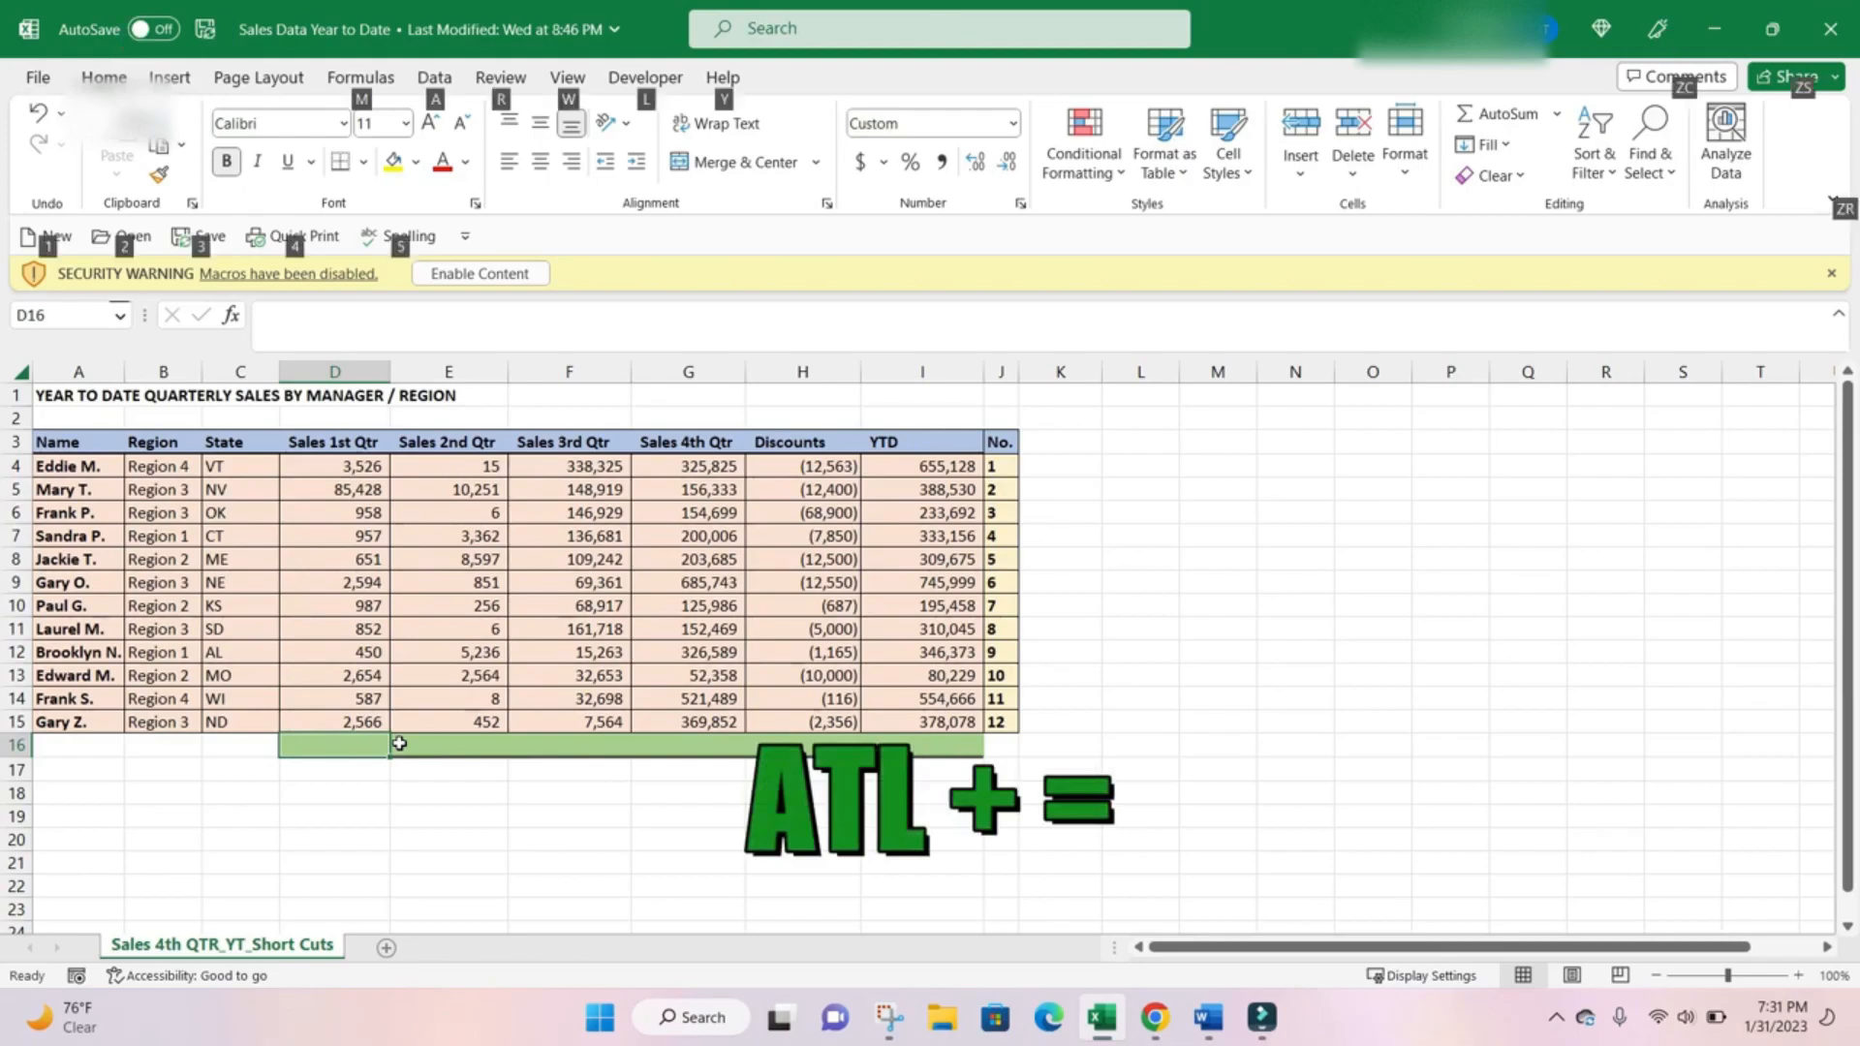
Total the Sales 1st Qtr and Sales 2nd Qtr columns in D16 and E16 with AutoSum.
key("alt+equal")
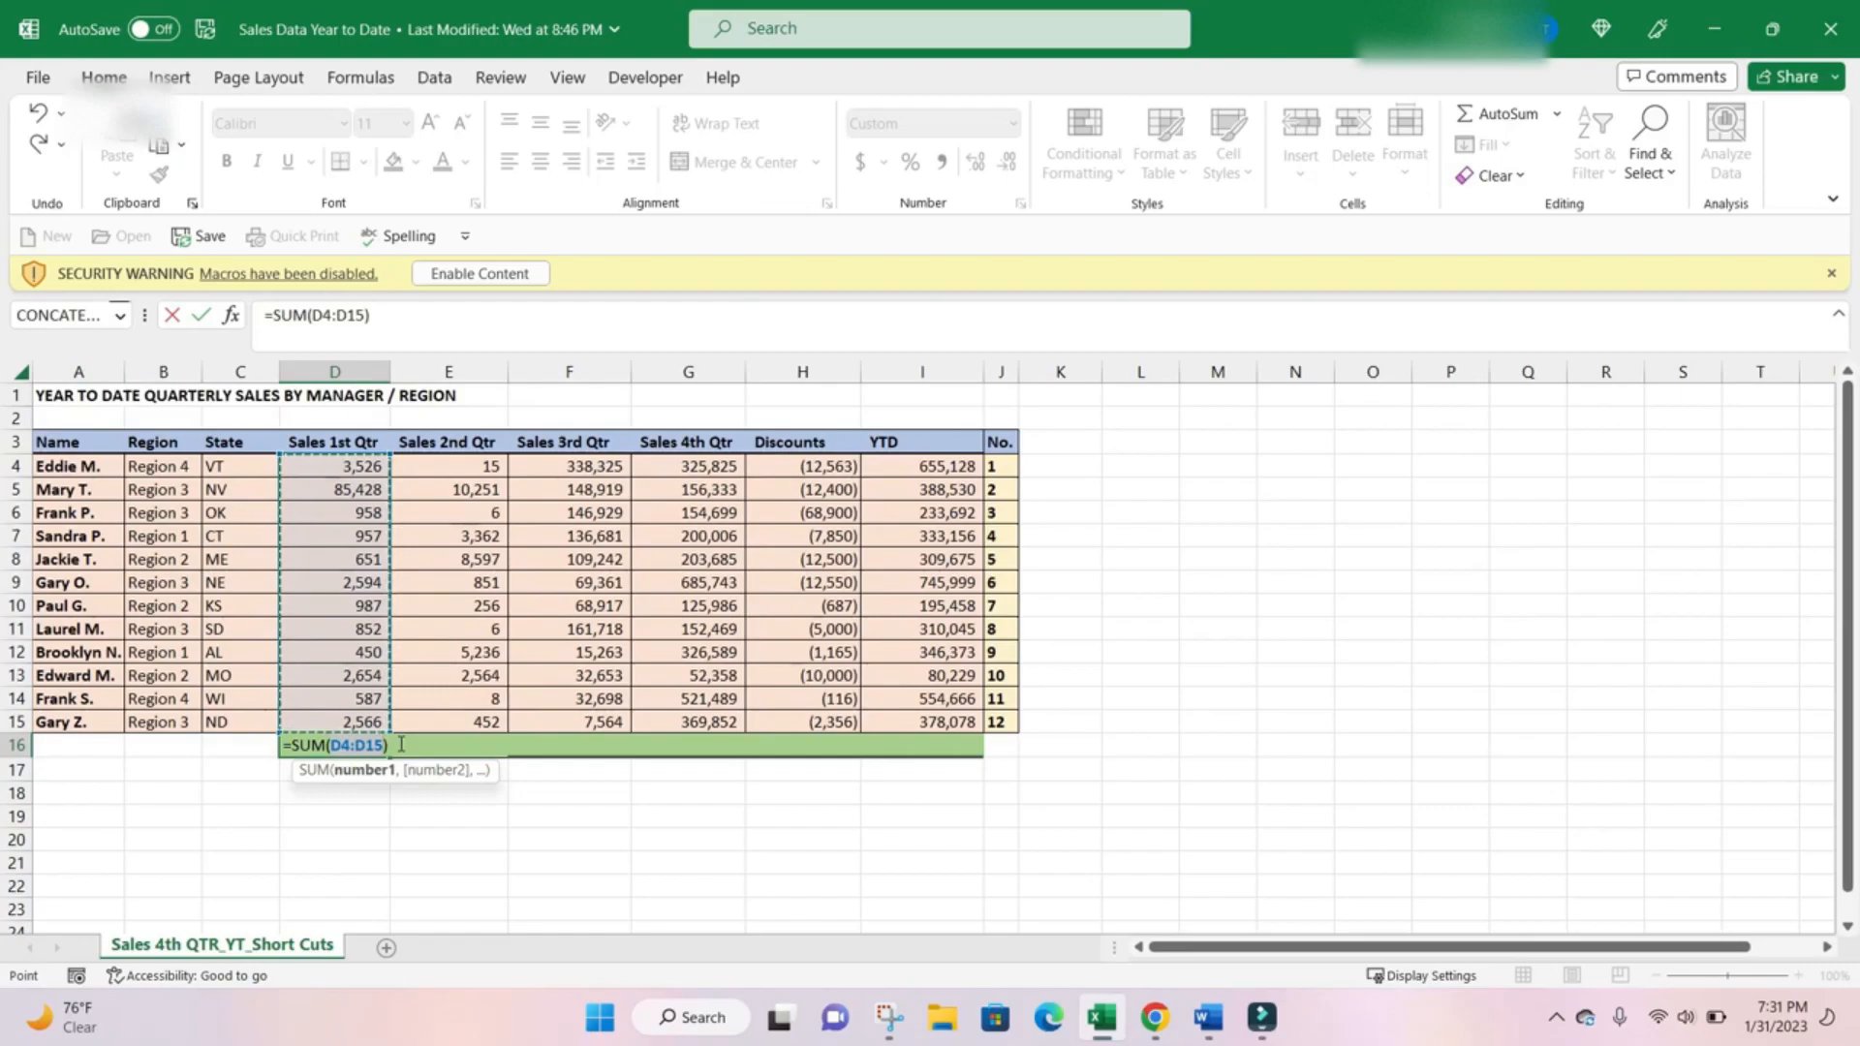
key("Tab")
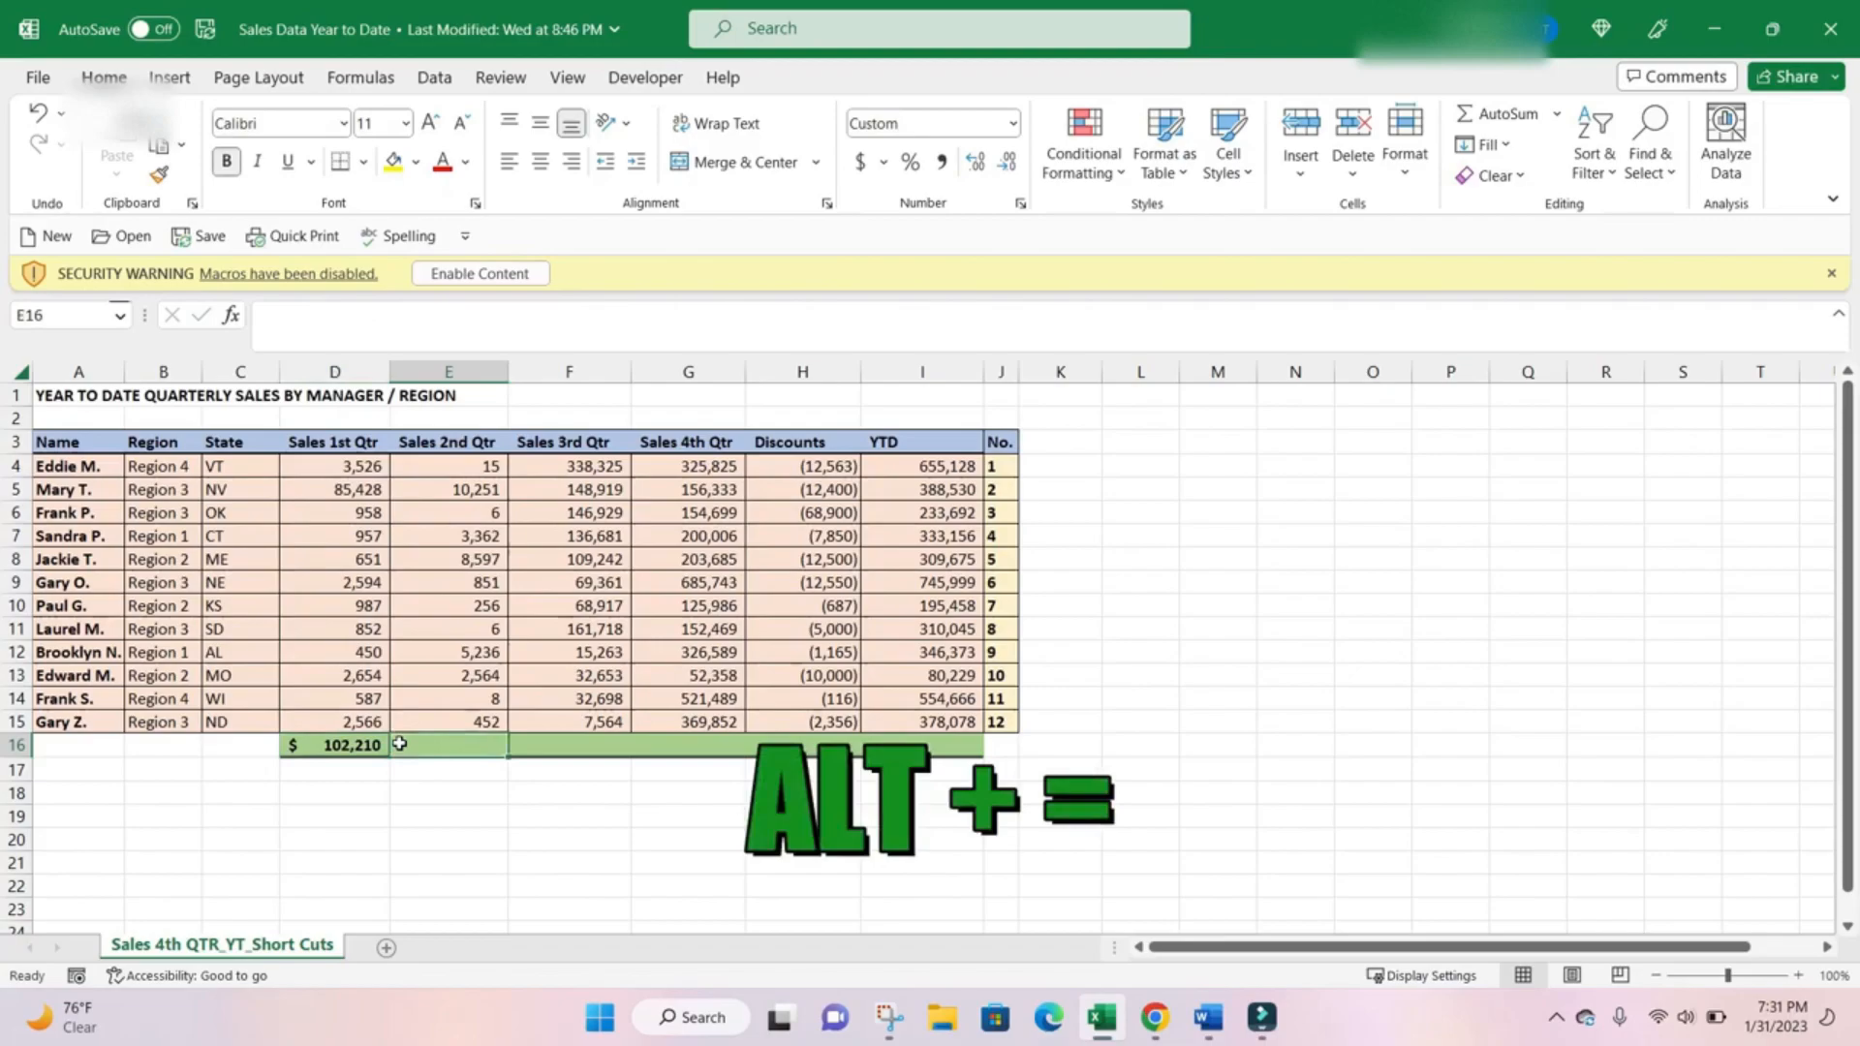
key("alt+equal")
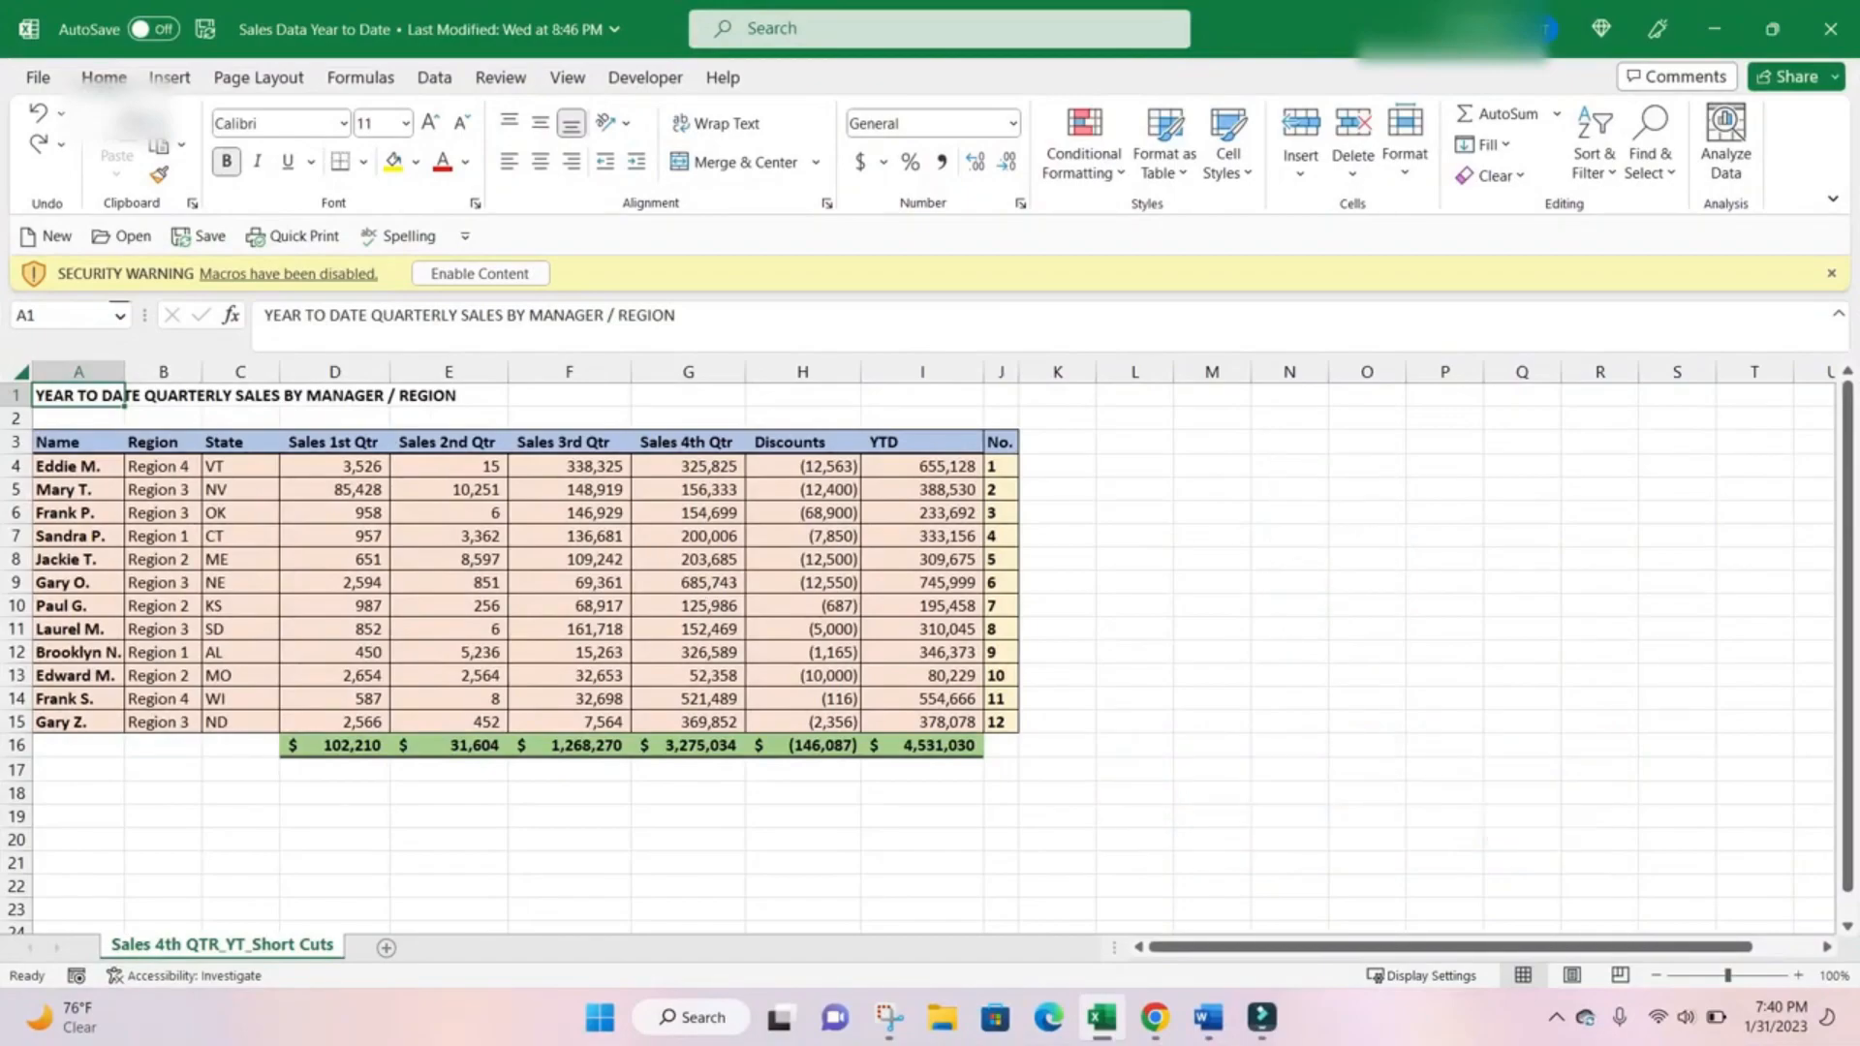
Create a default embedded chart from the data range A4:J15, leaving out the totals row.
left_click(94, 471)
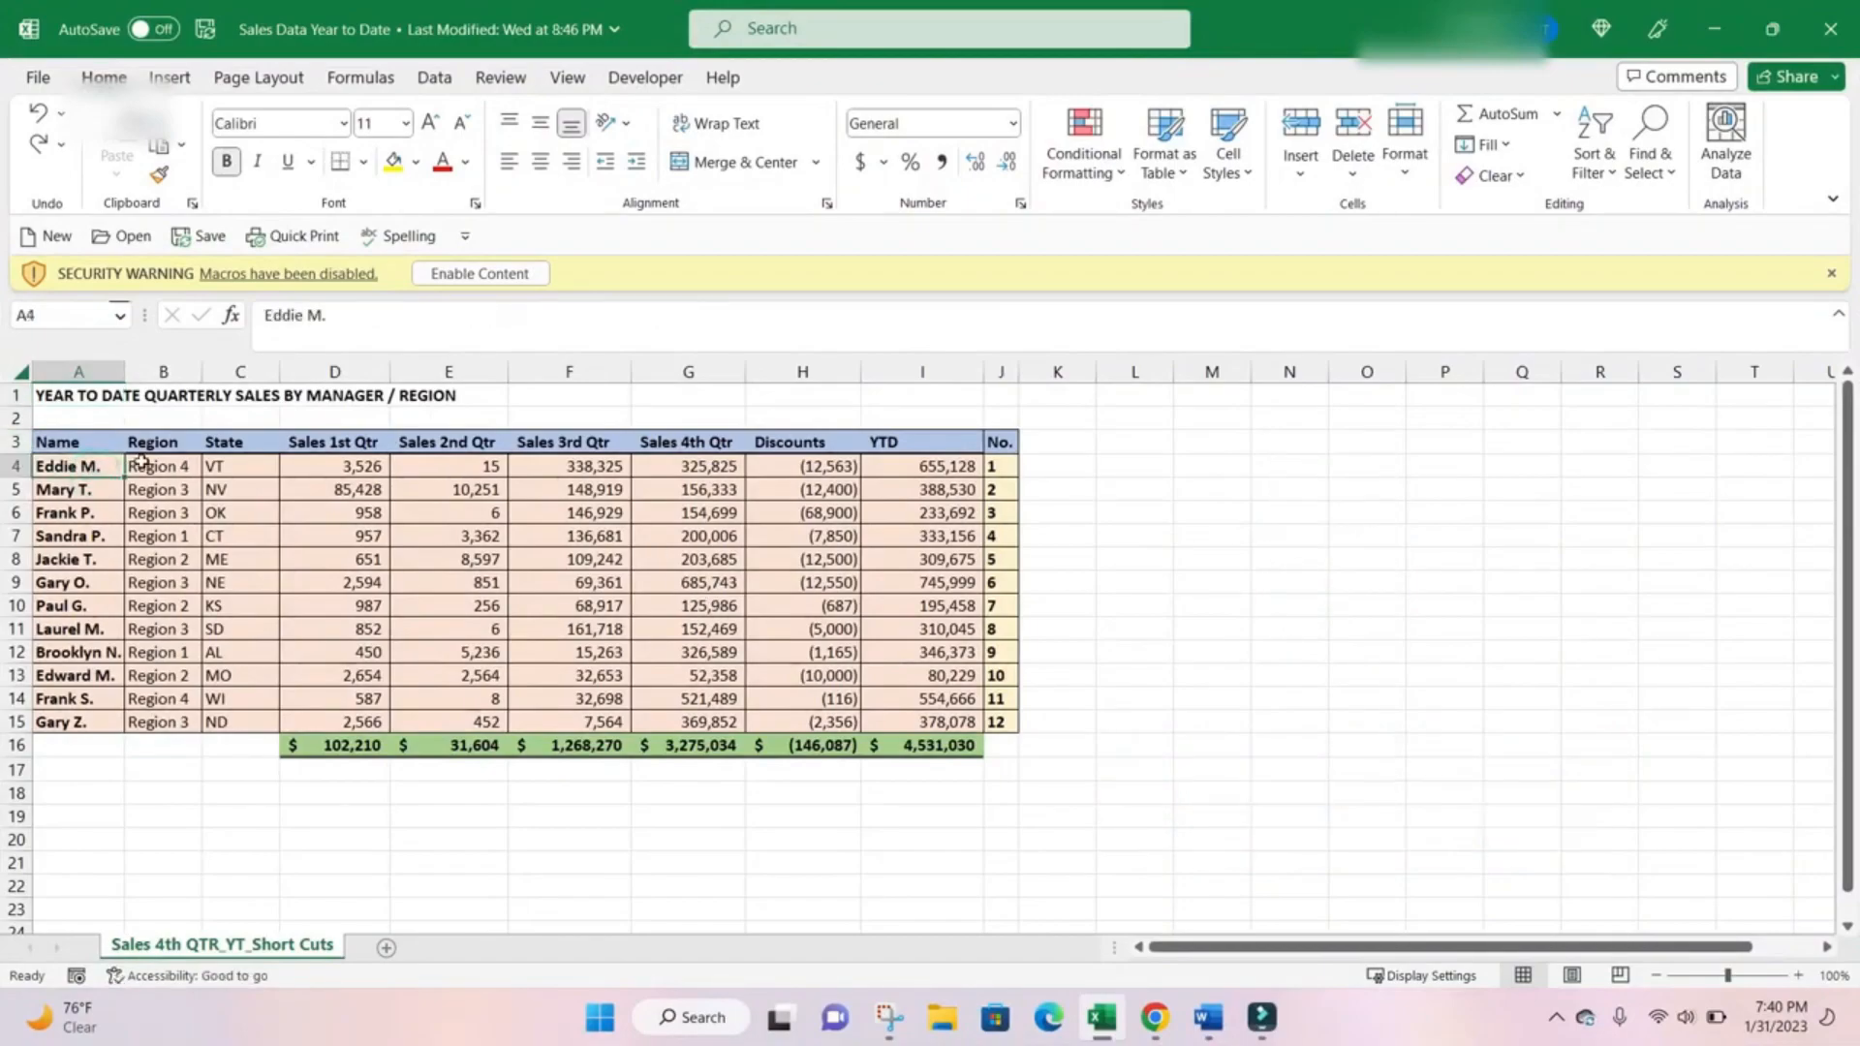
key("ctrl+shift+Right")
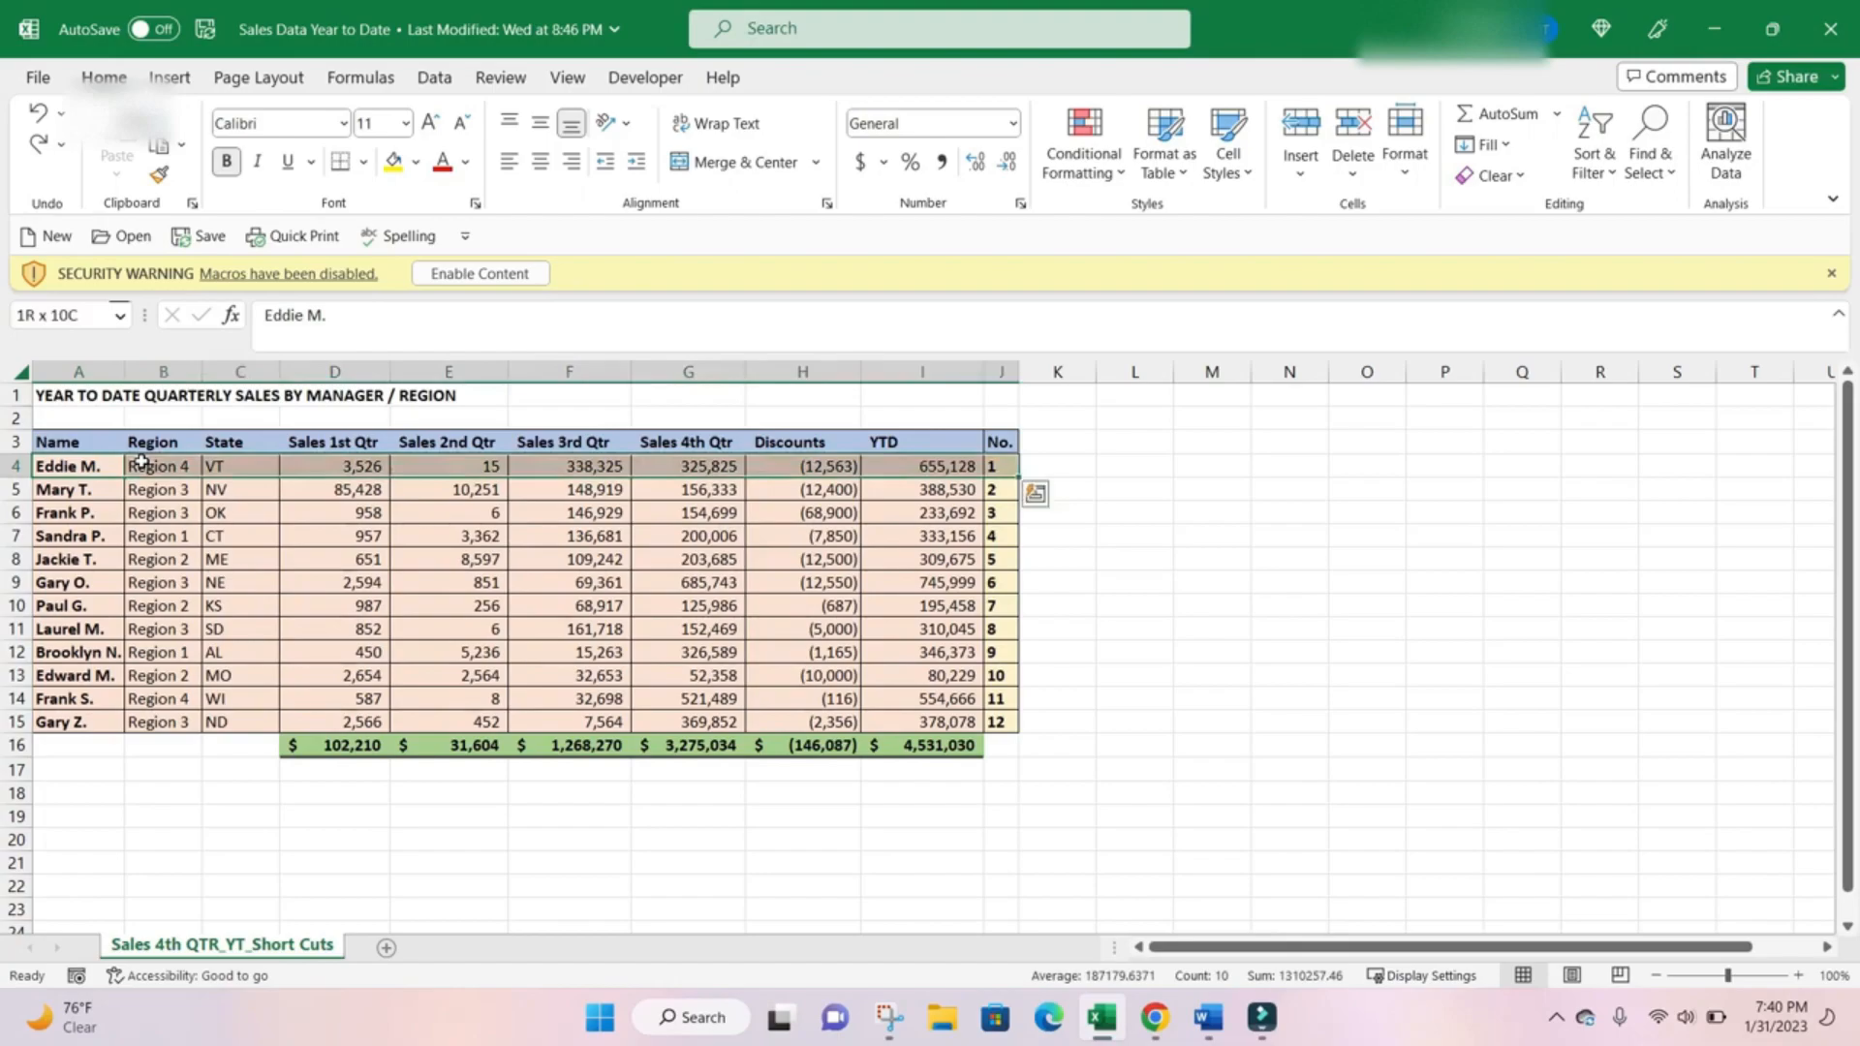
key("ctrl+shift+End")
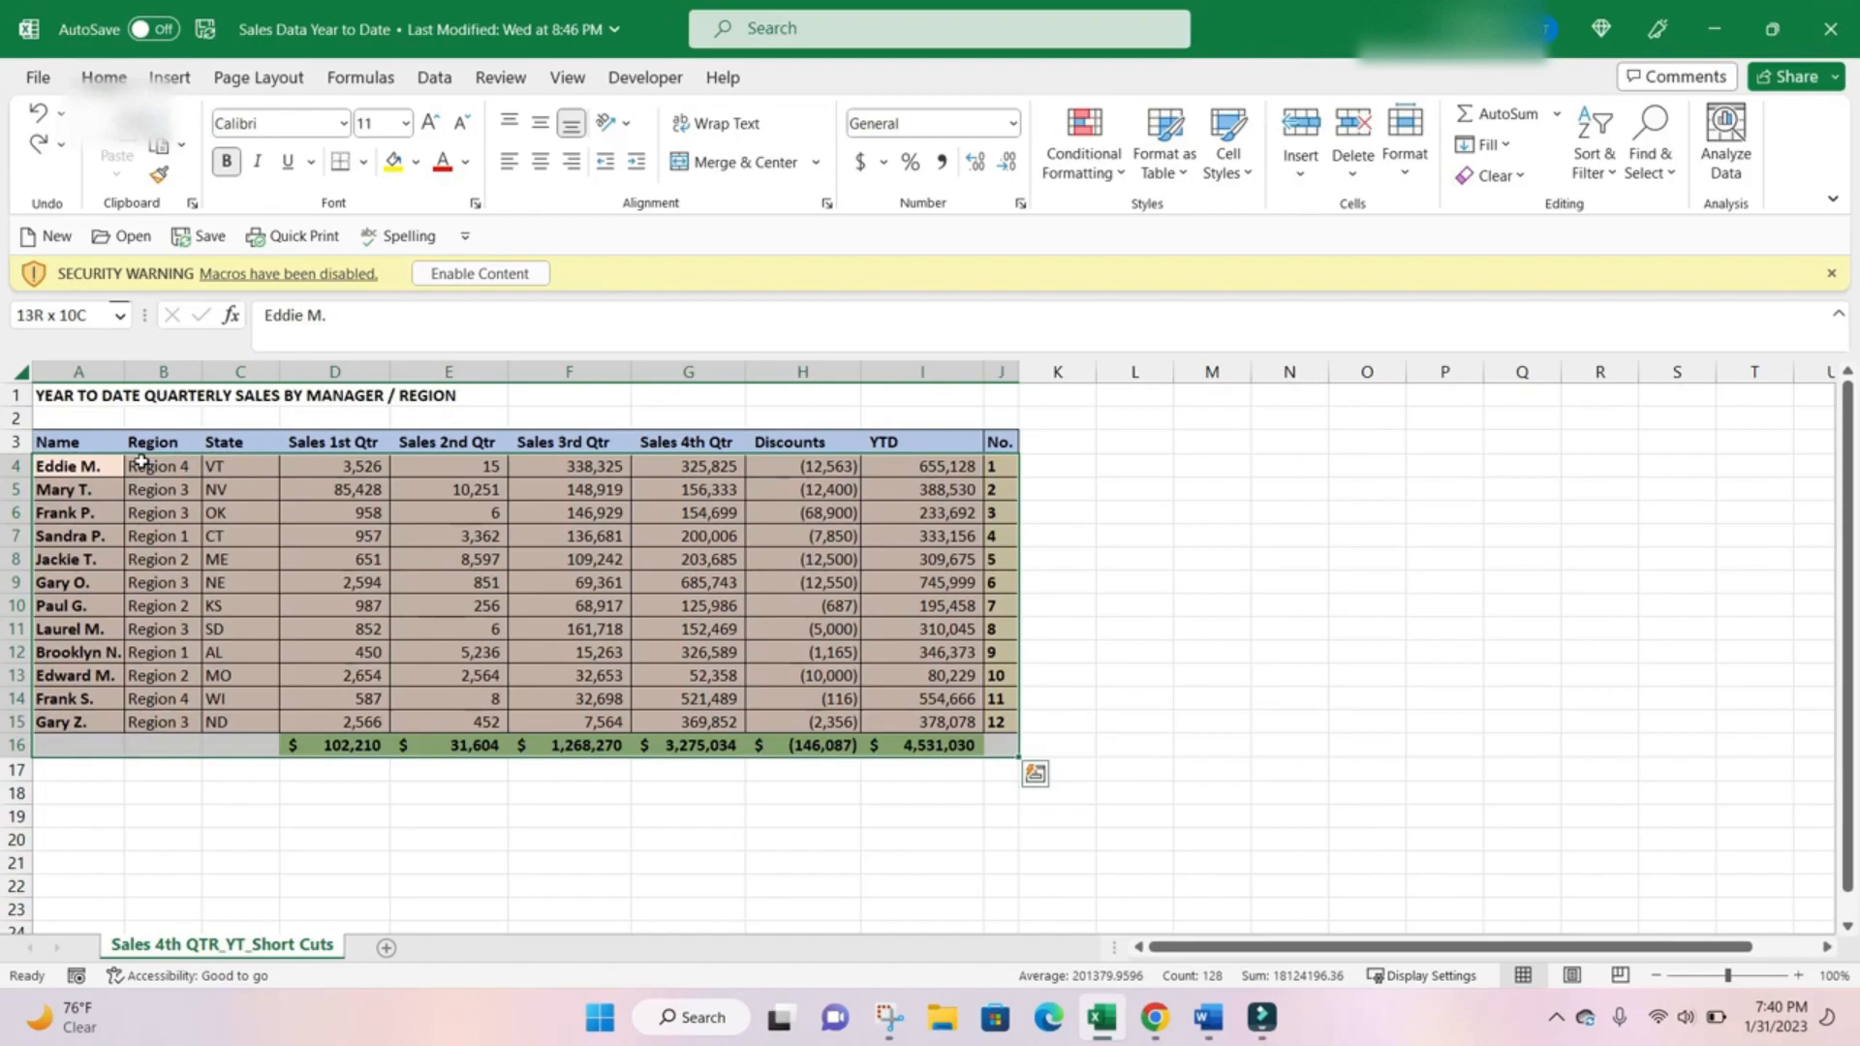
key("shift+Up")
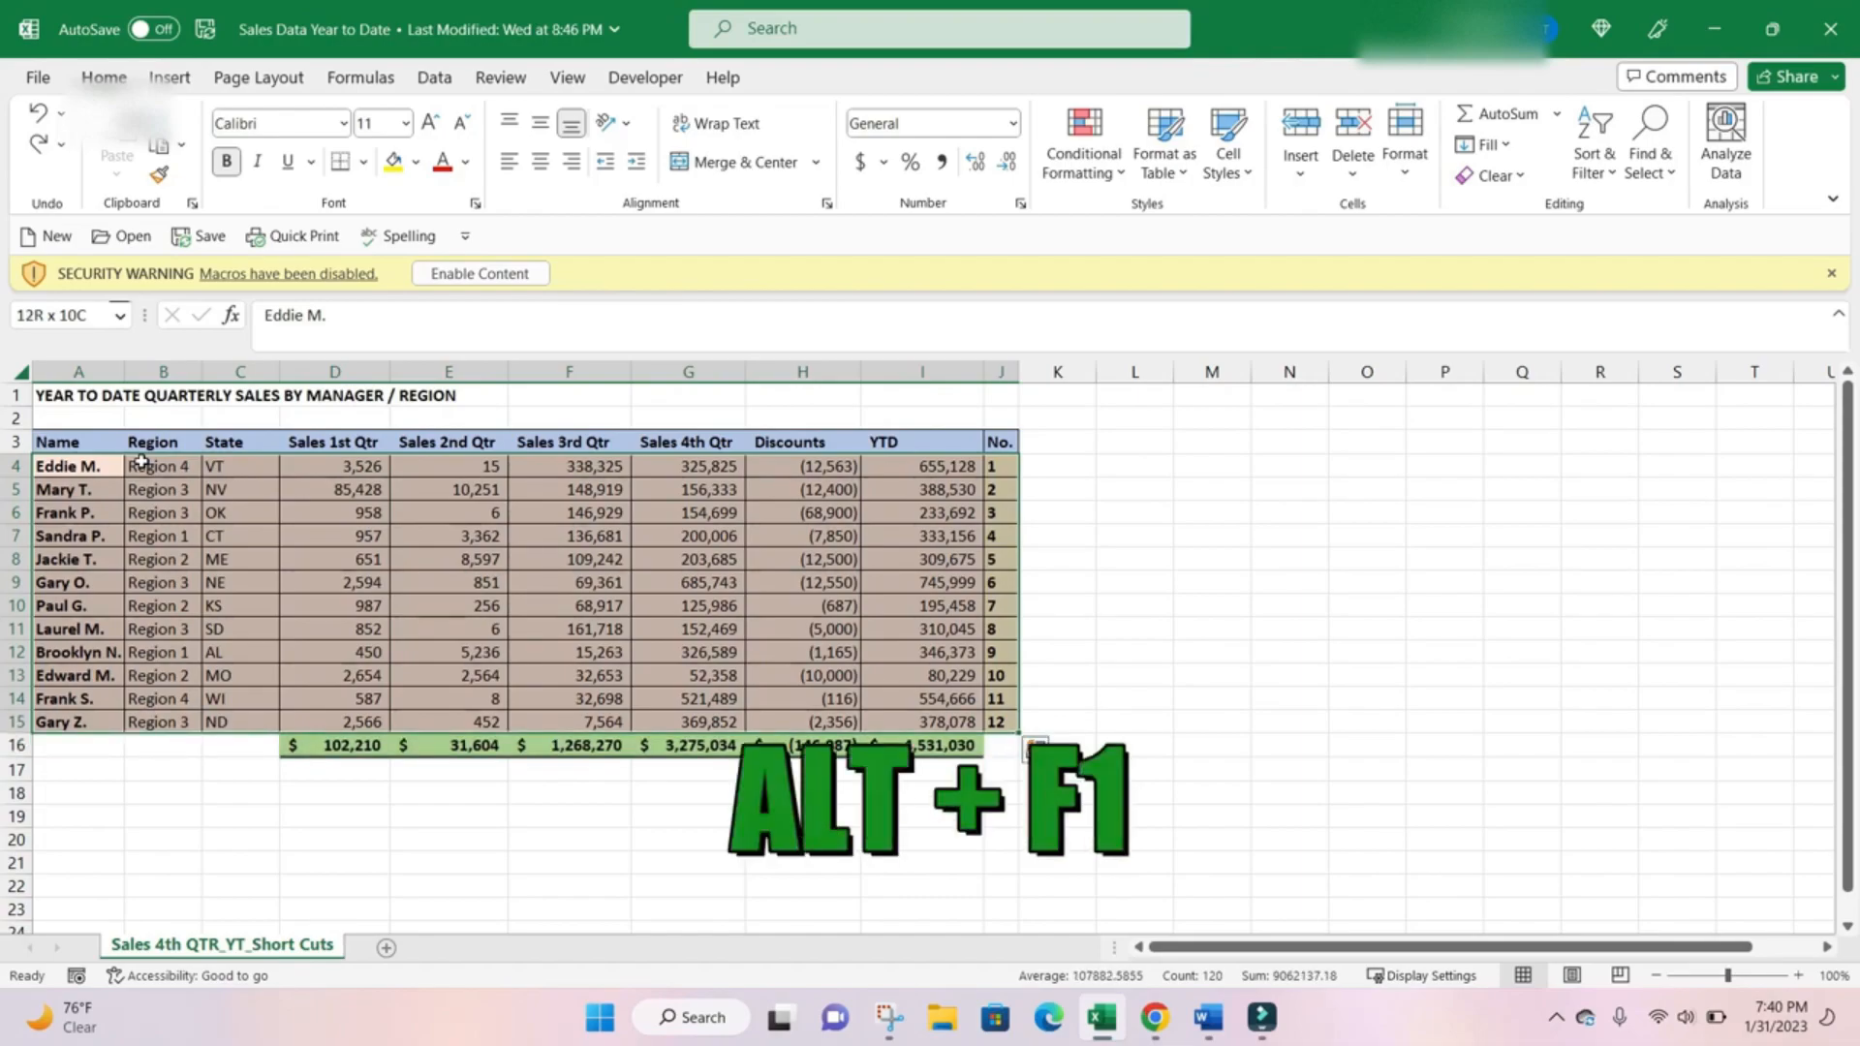
key("alt+F1")
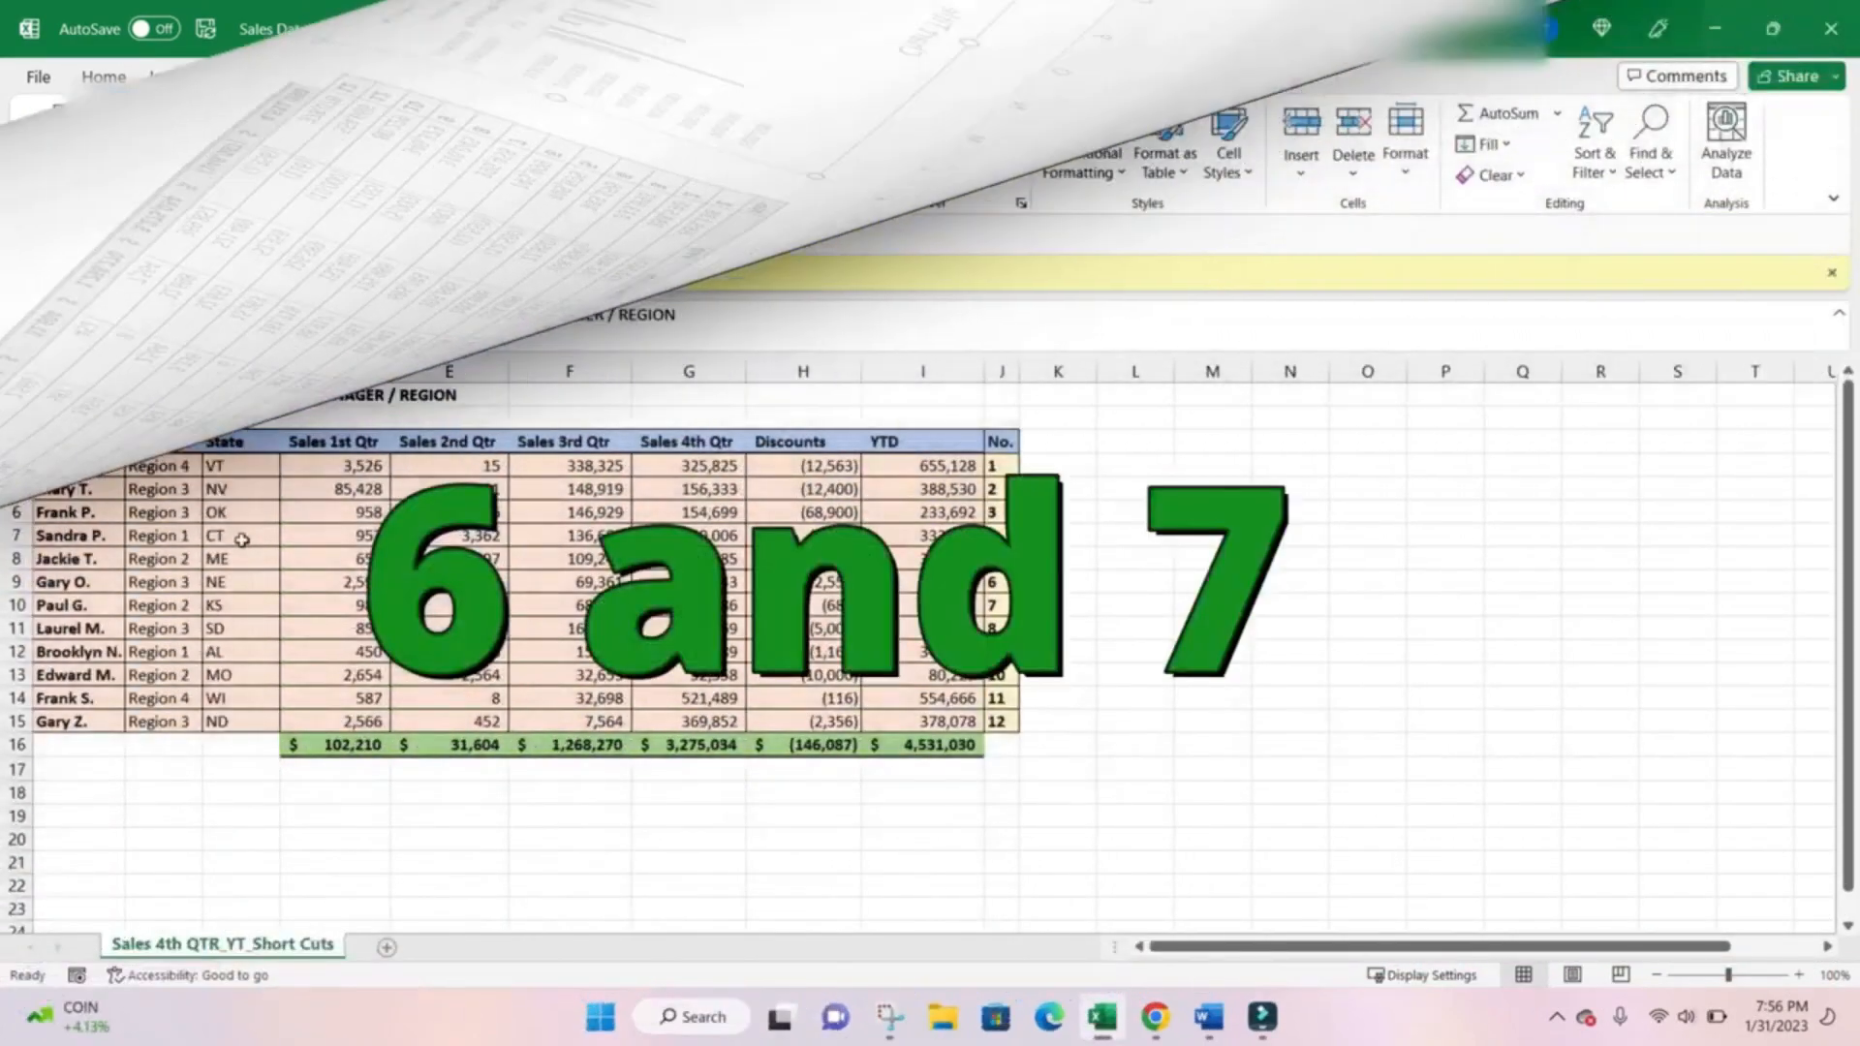
Starting from cell C7, select the entire State column, and in turn the entire row 7.
left_click(242, 539)
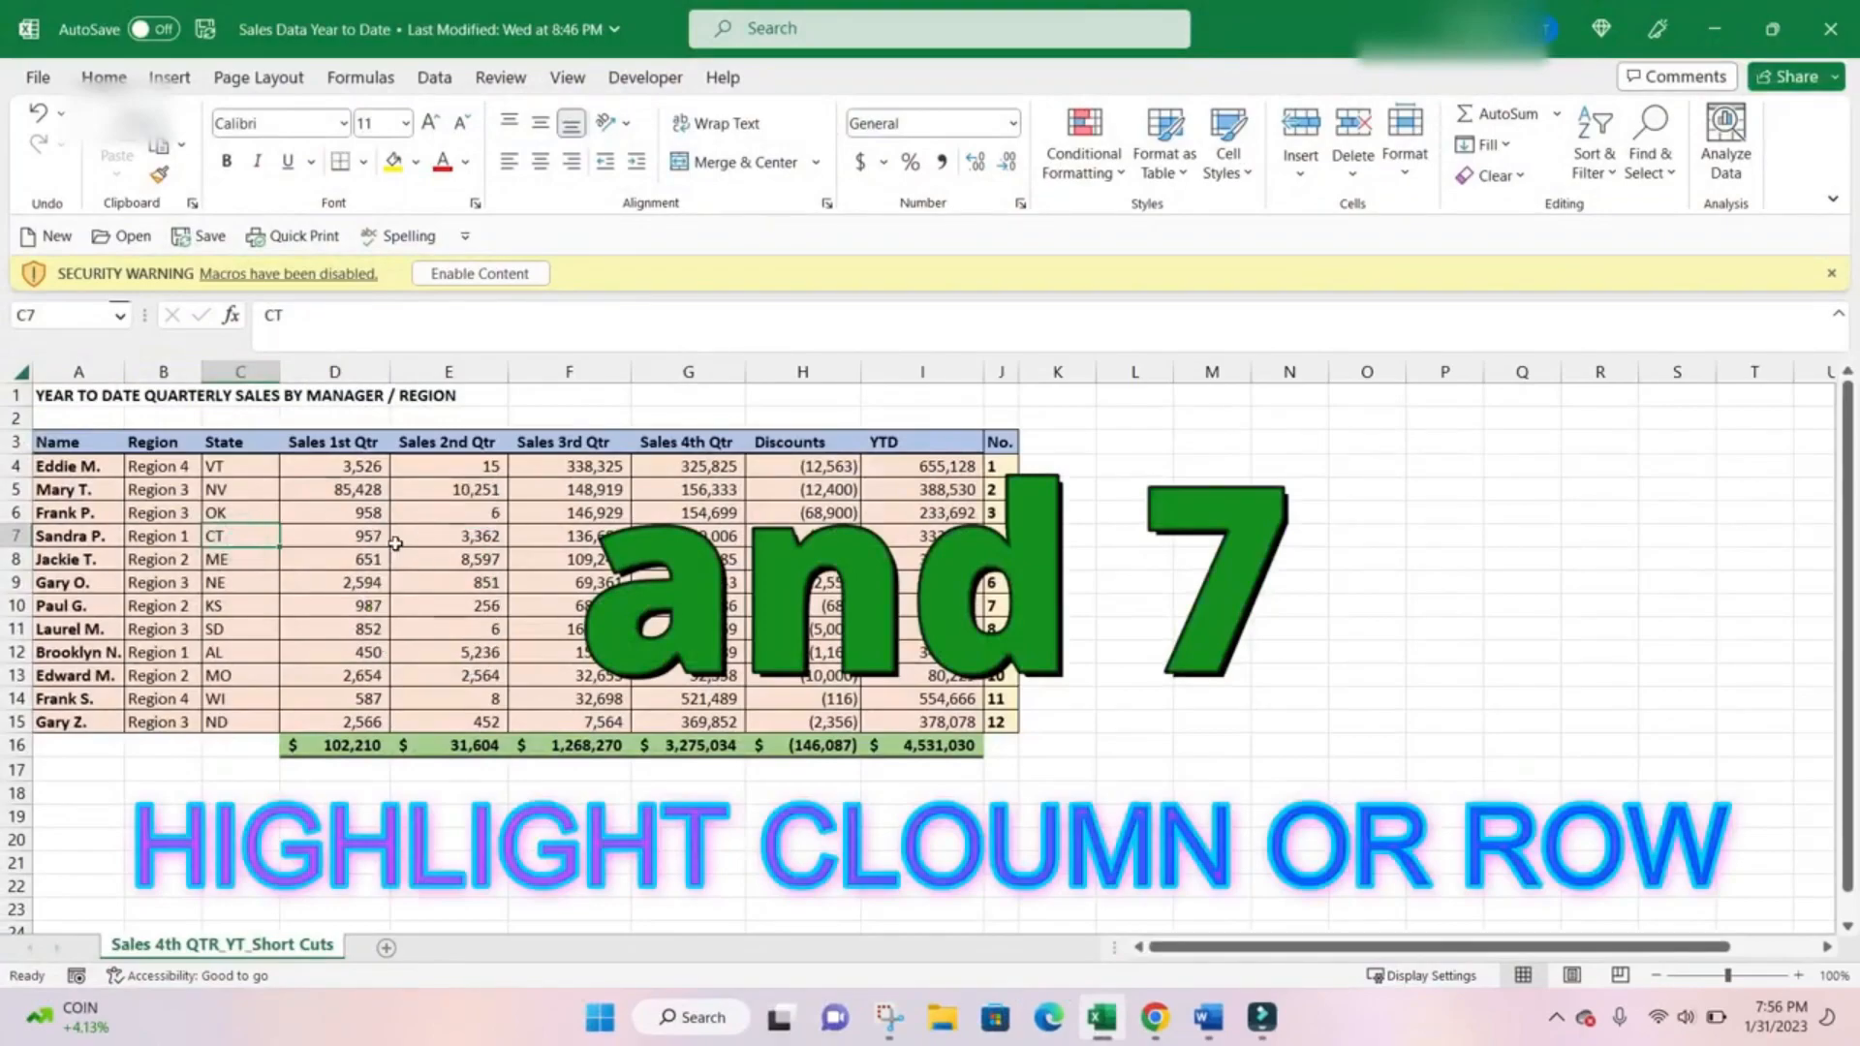
key("ctrl+space")
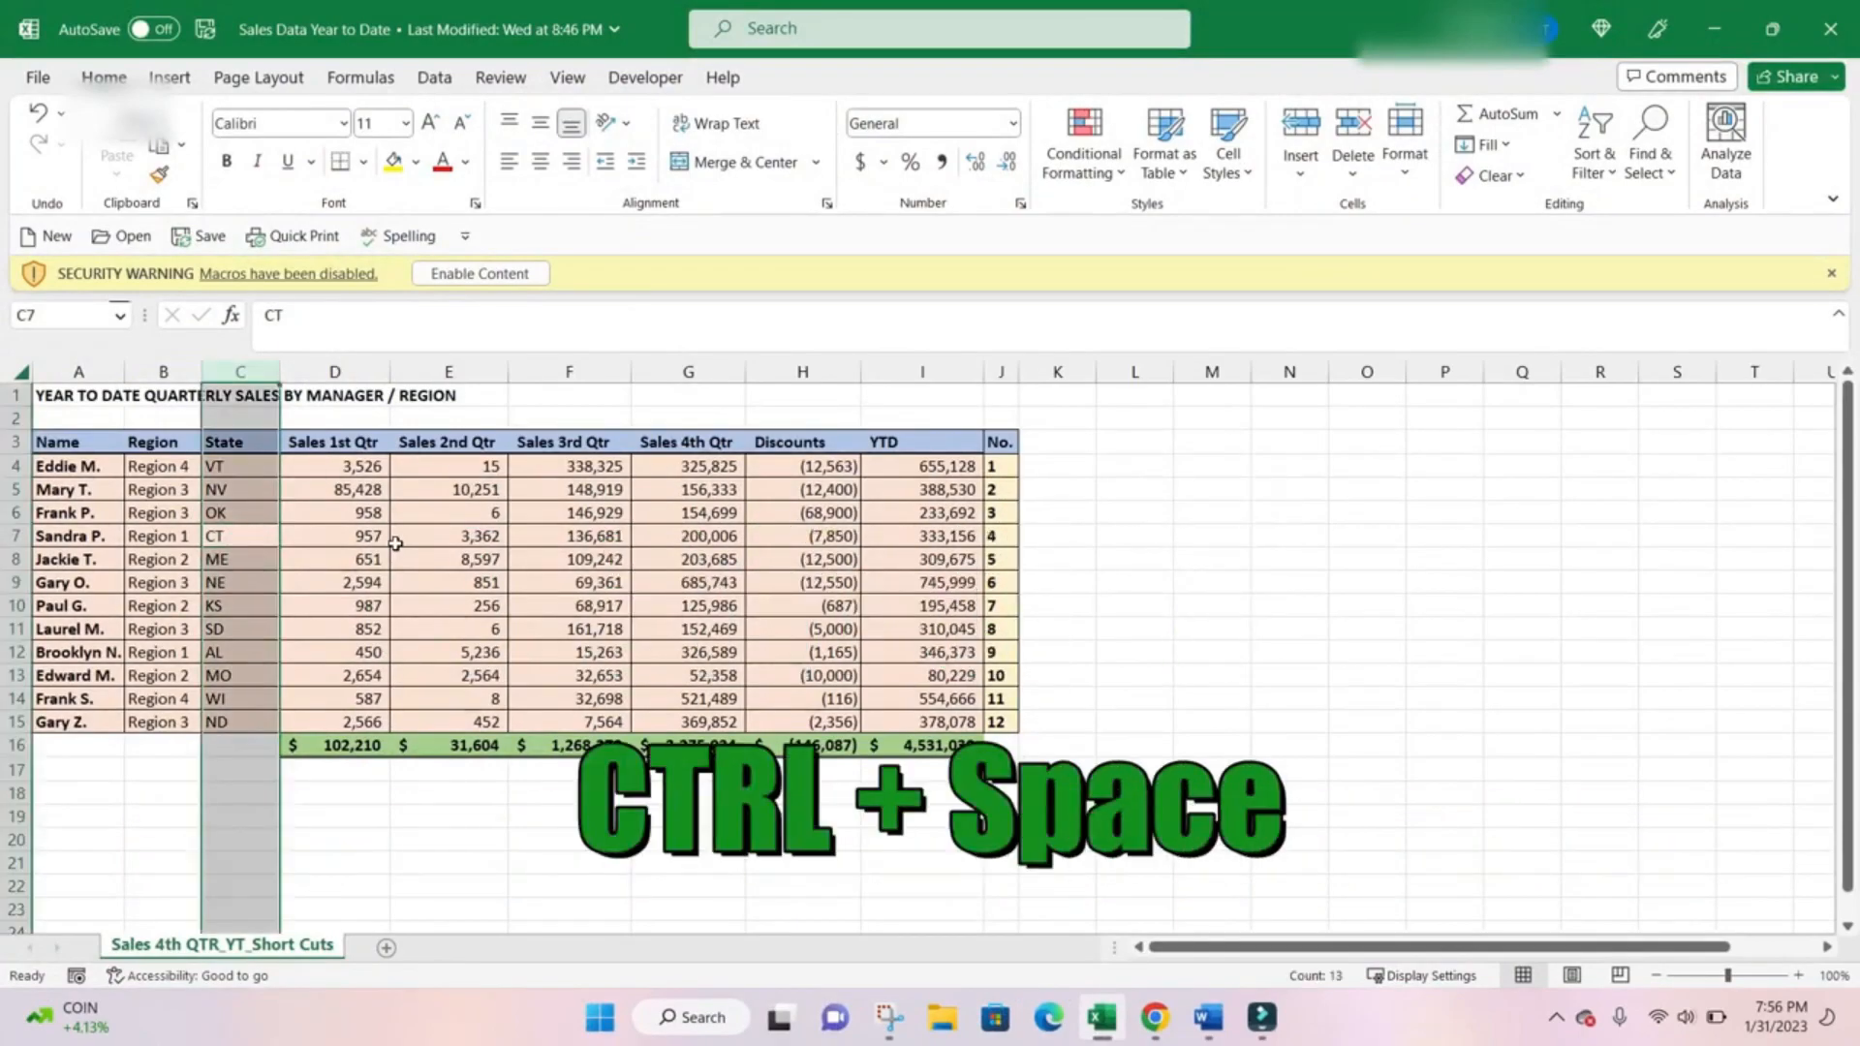
left_click(446, 535)
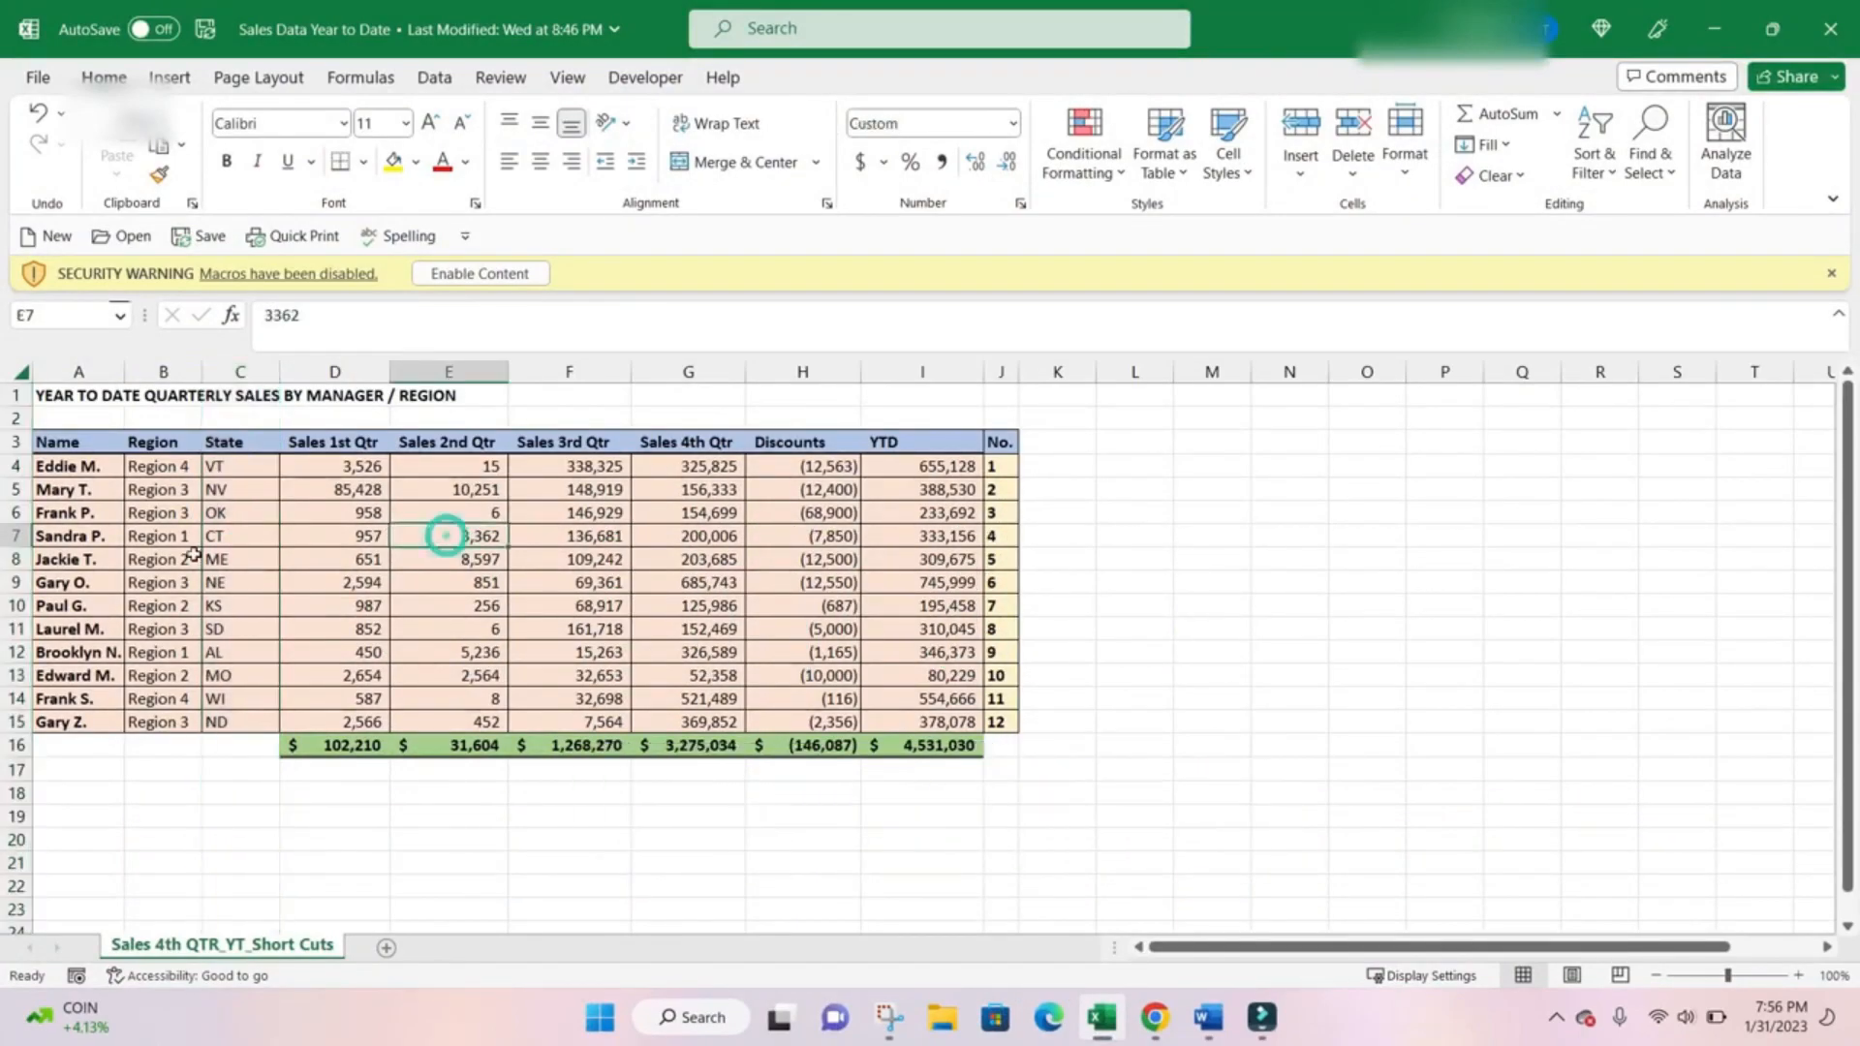
left_click(255, 537)
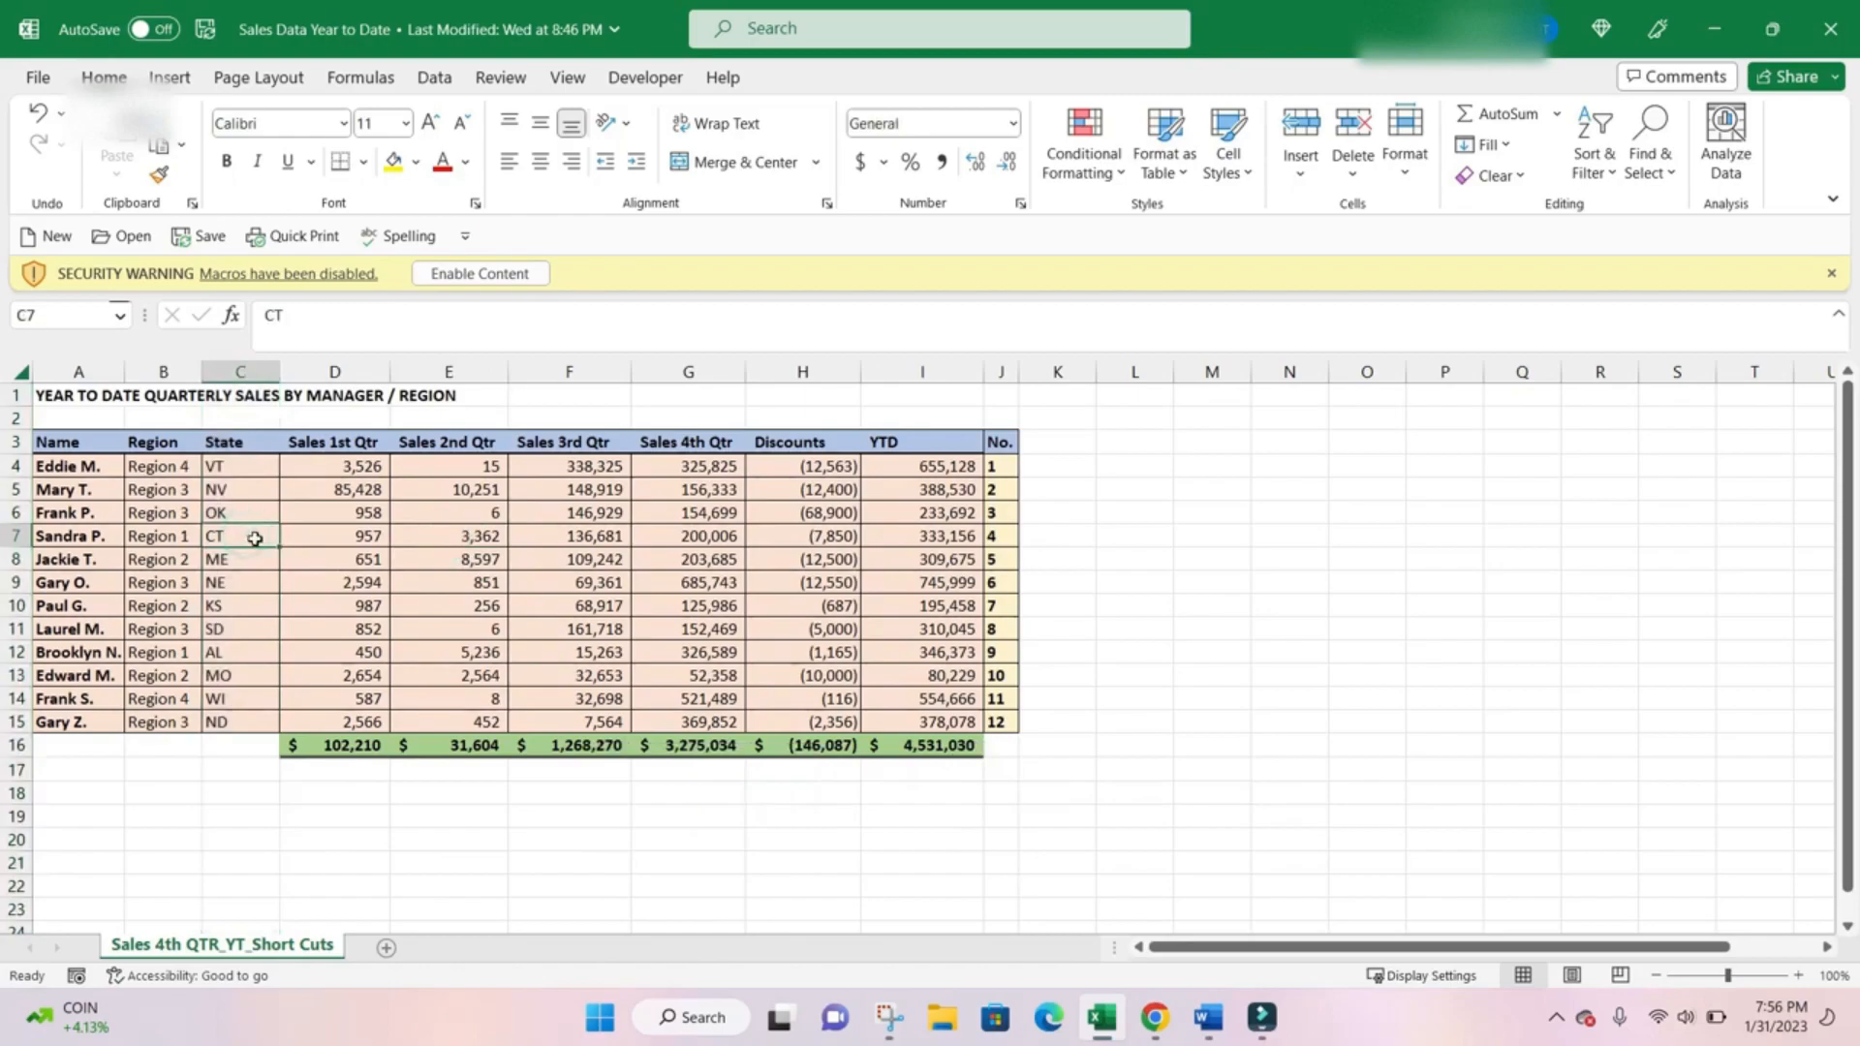
key("shift+space")
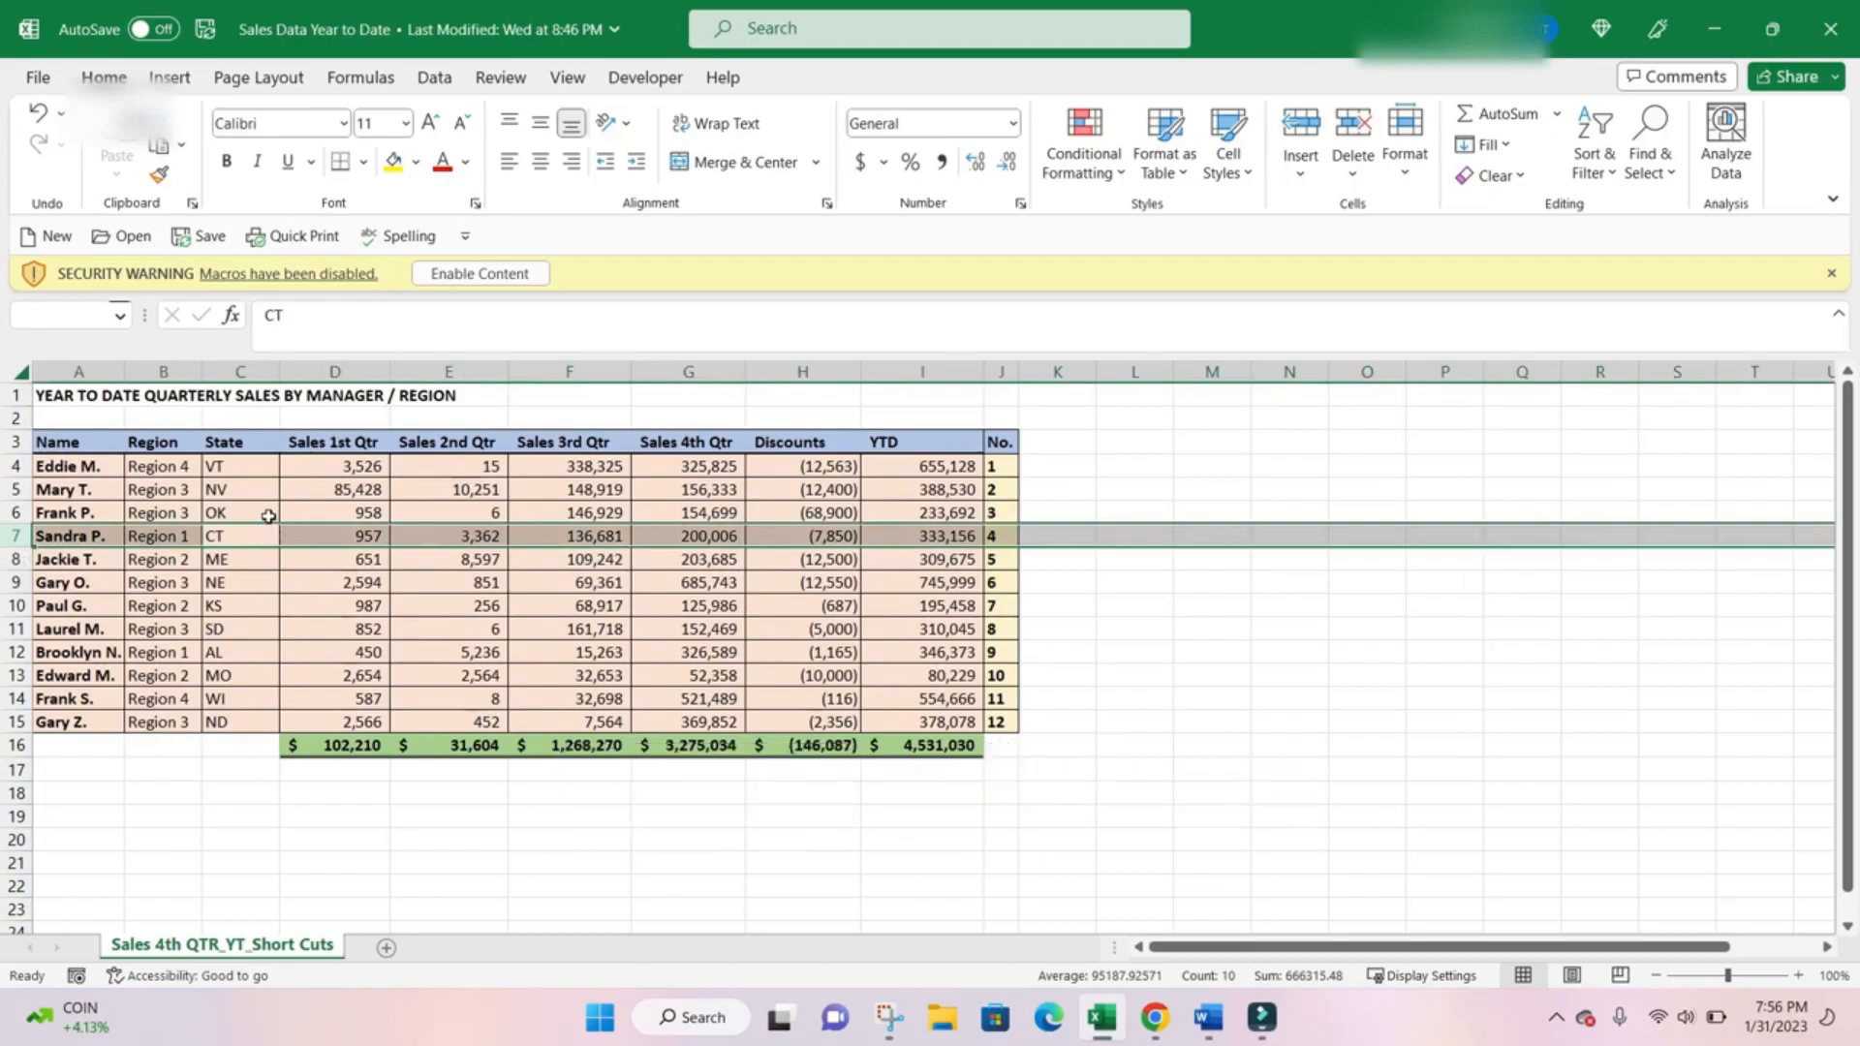
Review the cell insertion options for C6 and close them without inserting anything.
left_click(262, 513)
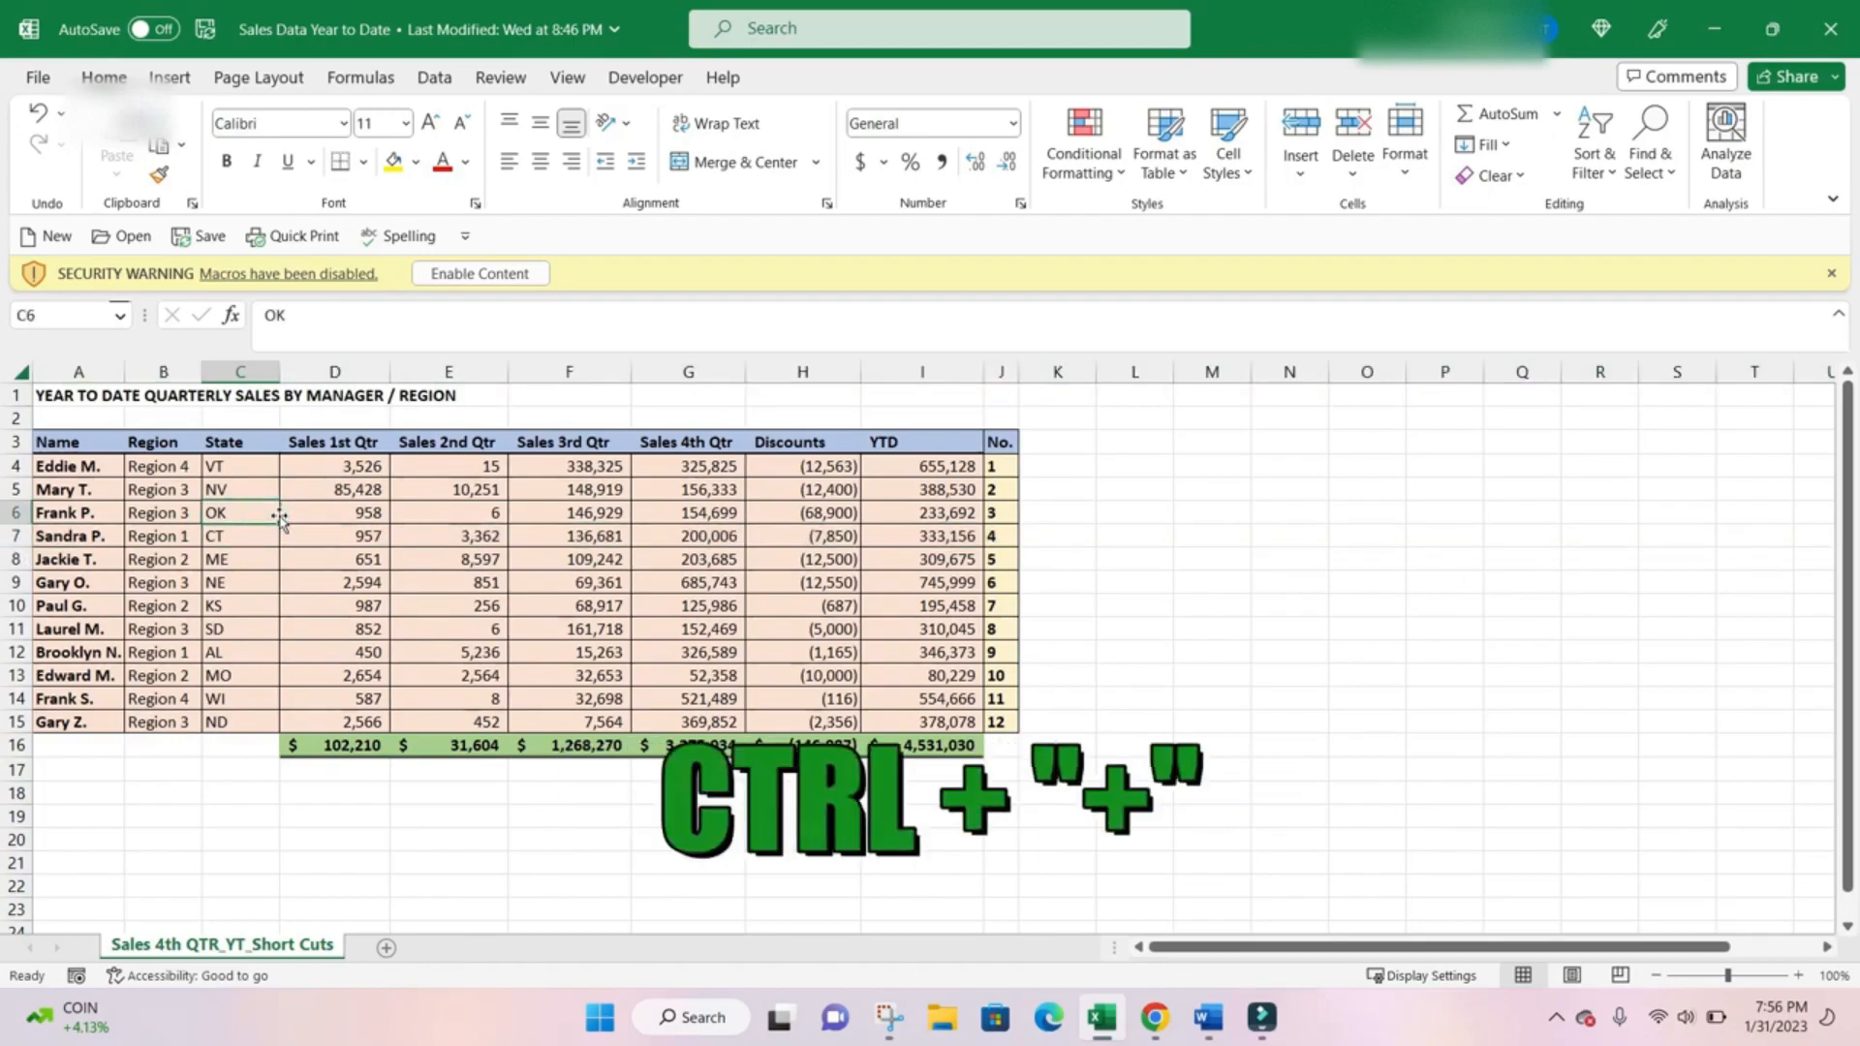
key("ctrl+plus")
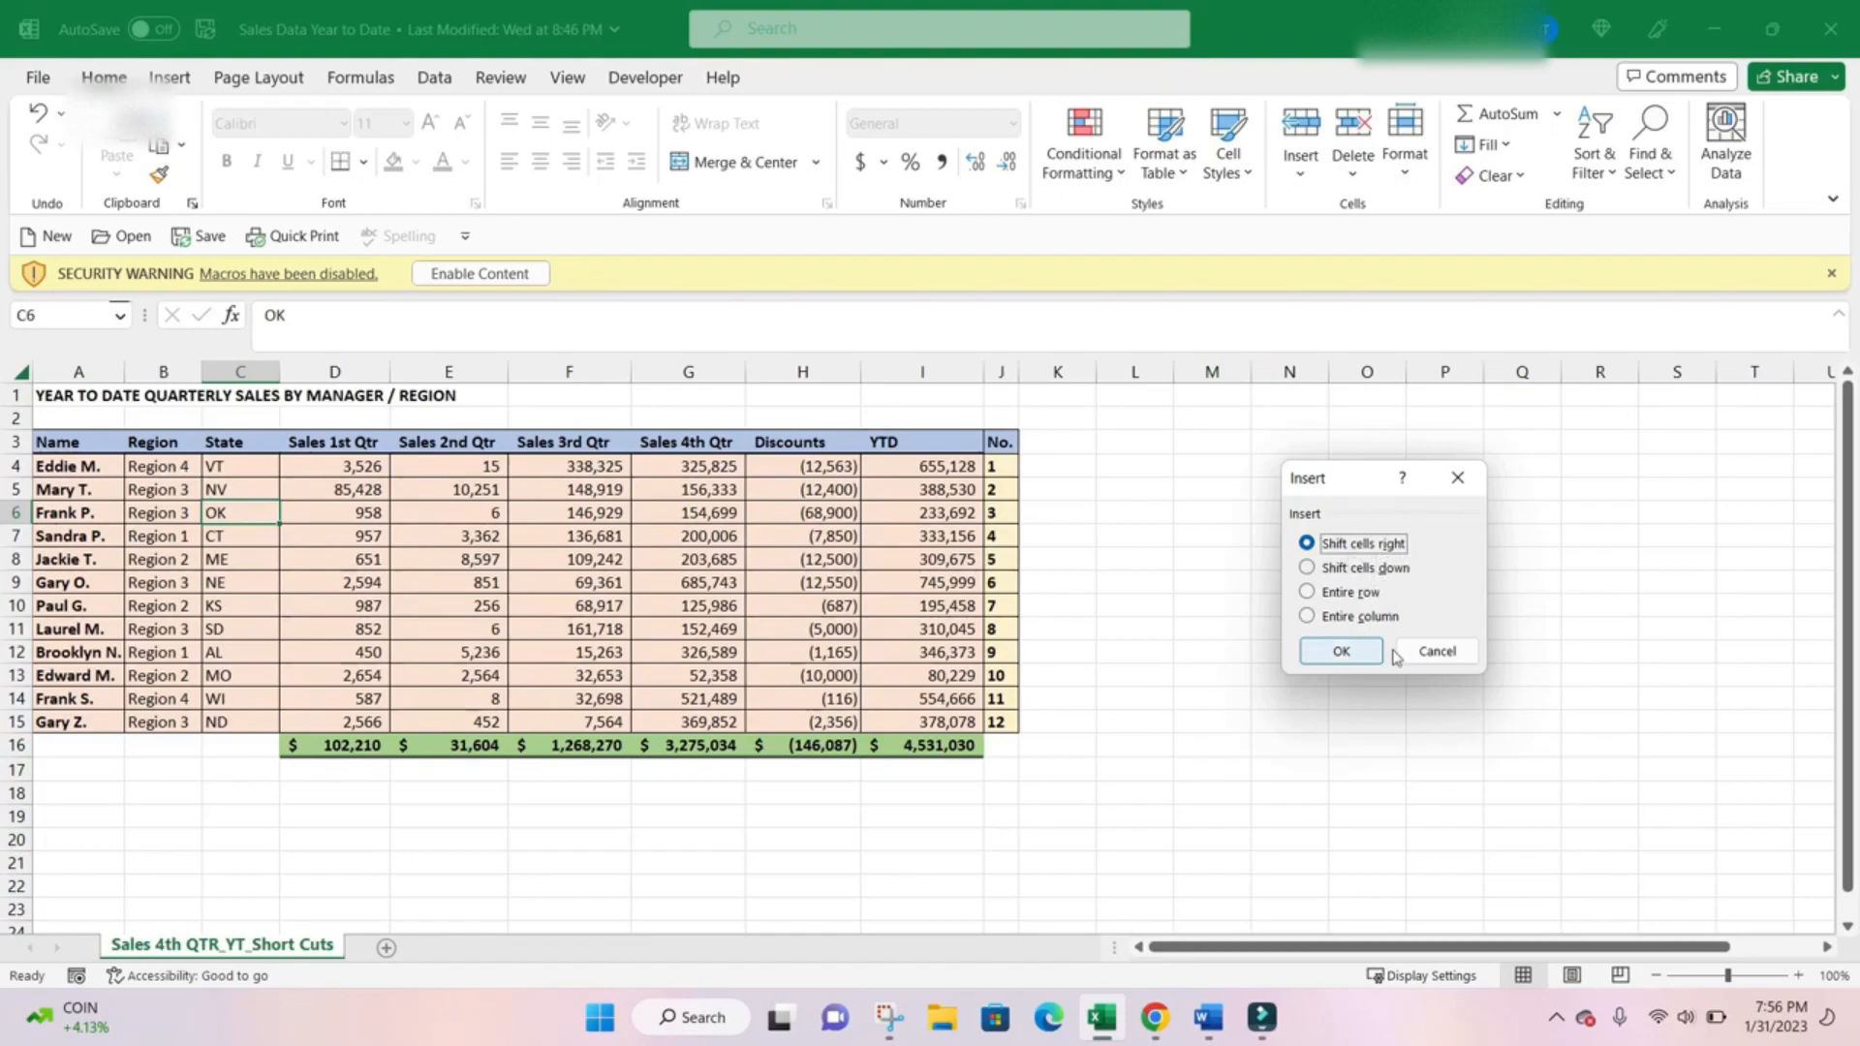
left_click(1435, 655)
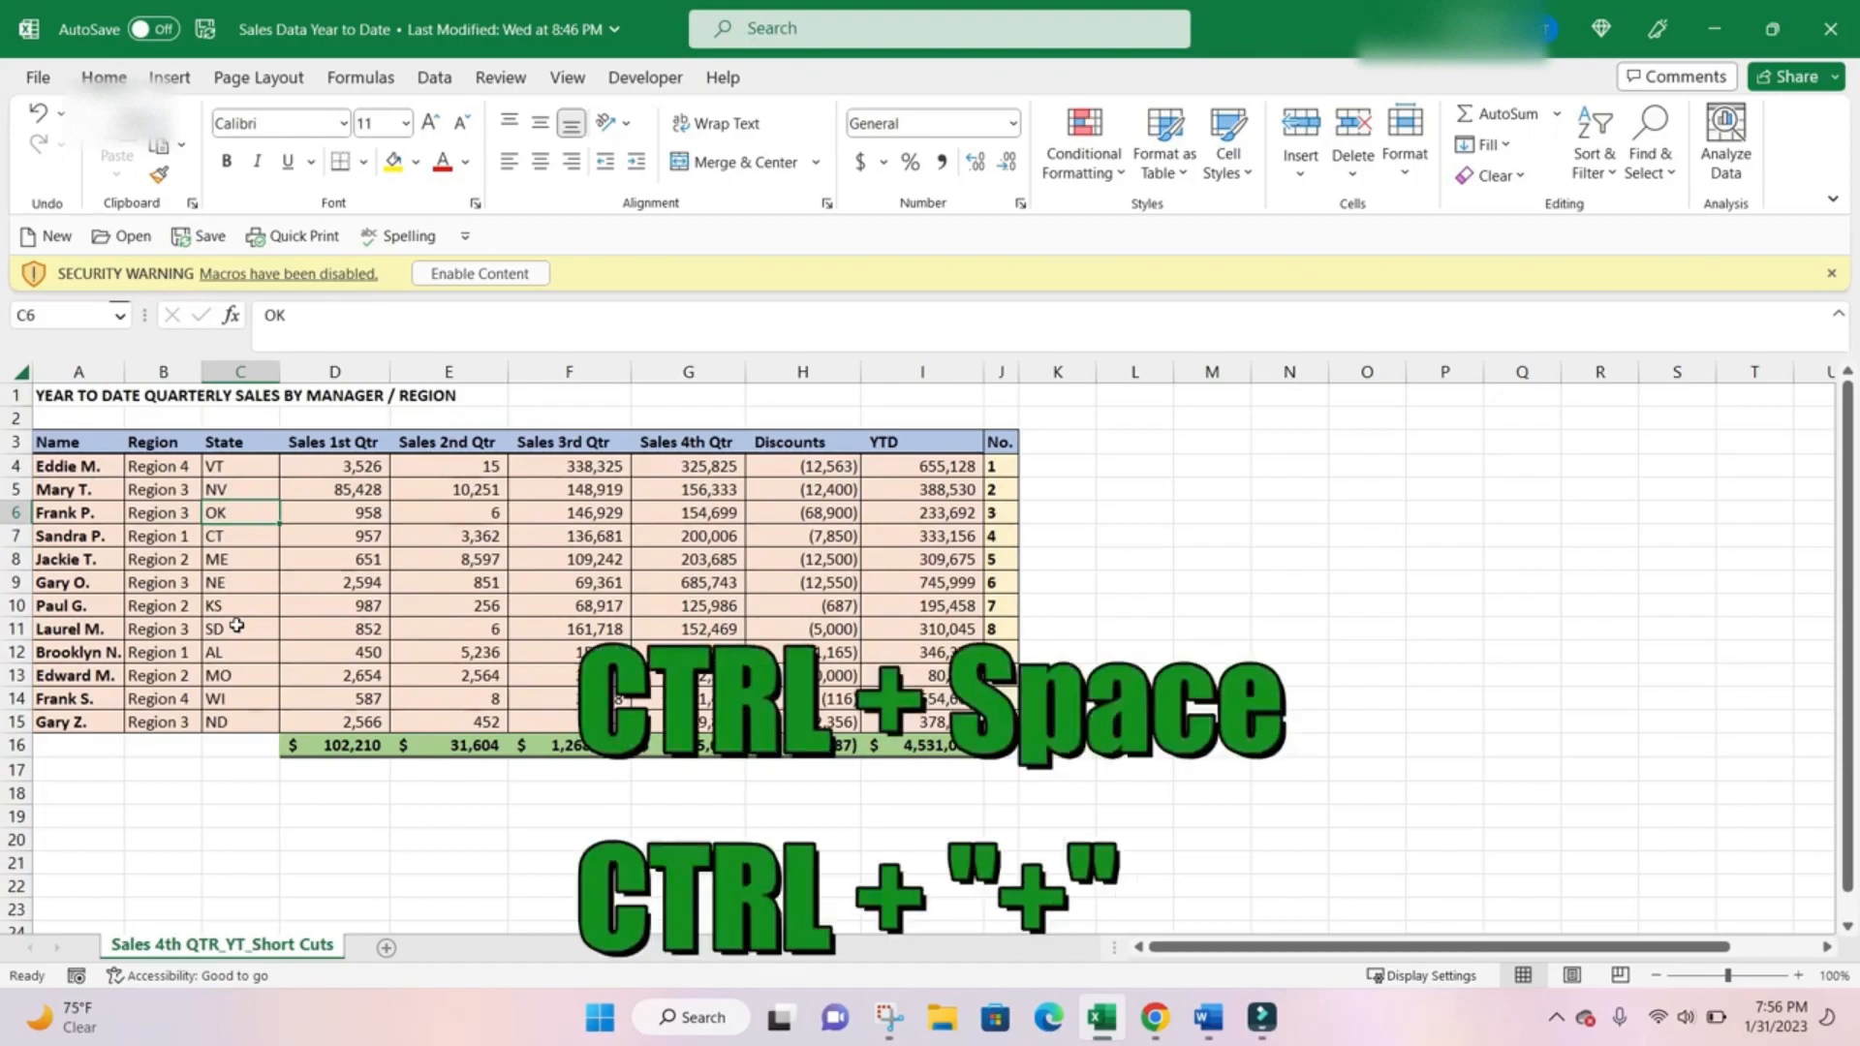
Insert a blank column before the State column and a blank row above row 8.
key("ctrl+space")
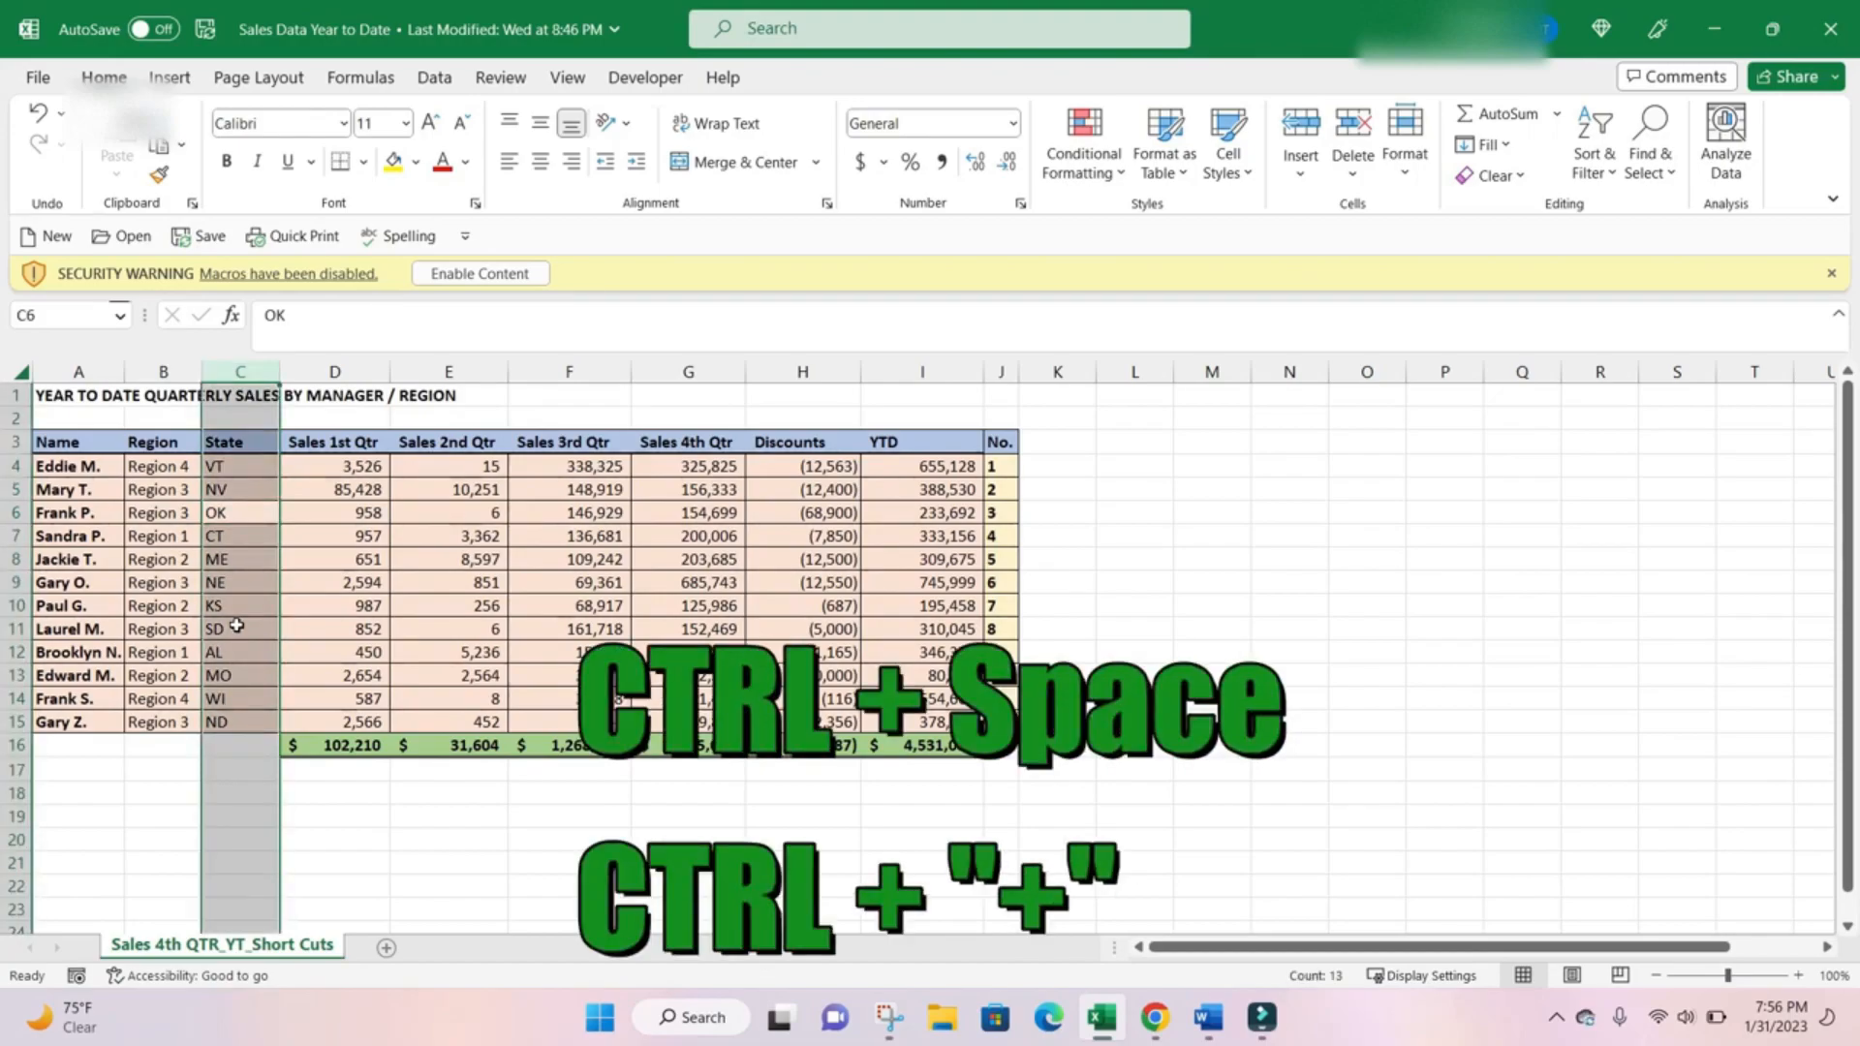
key("ctrl+plus")
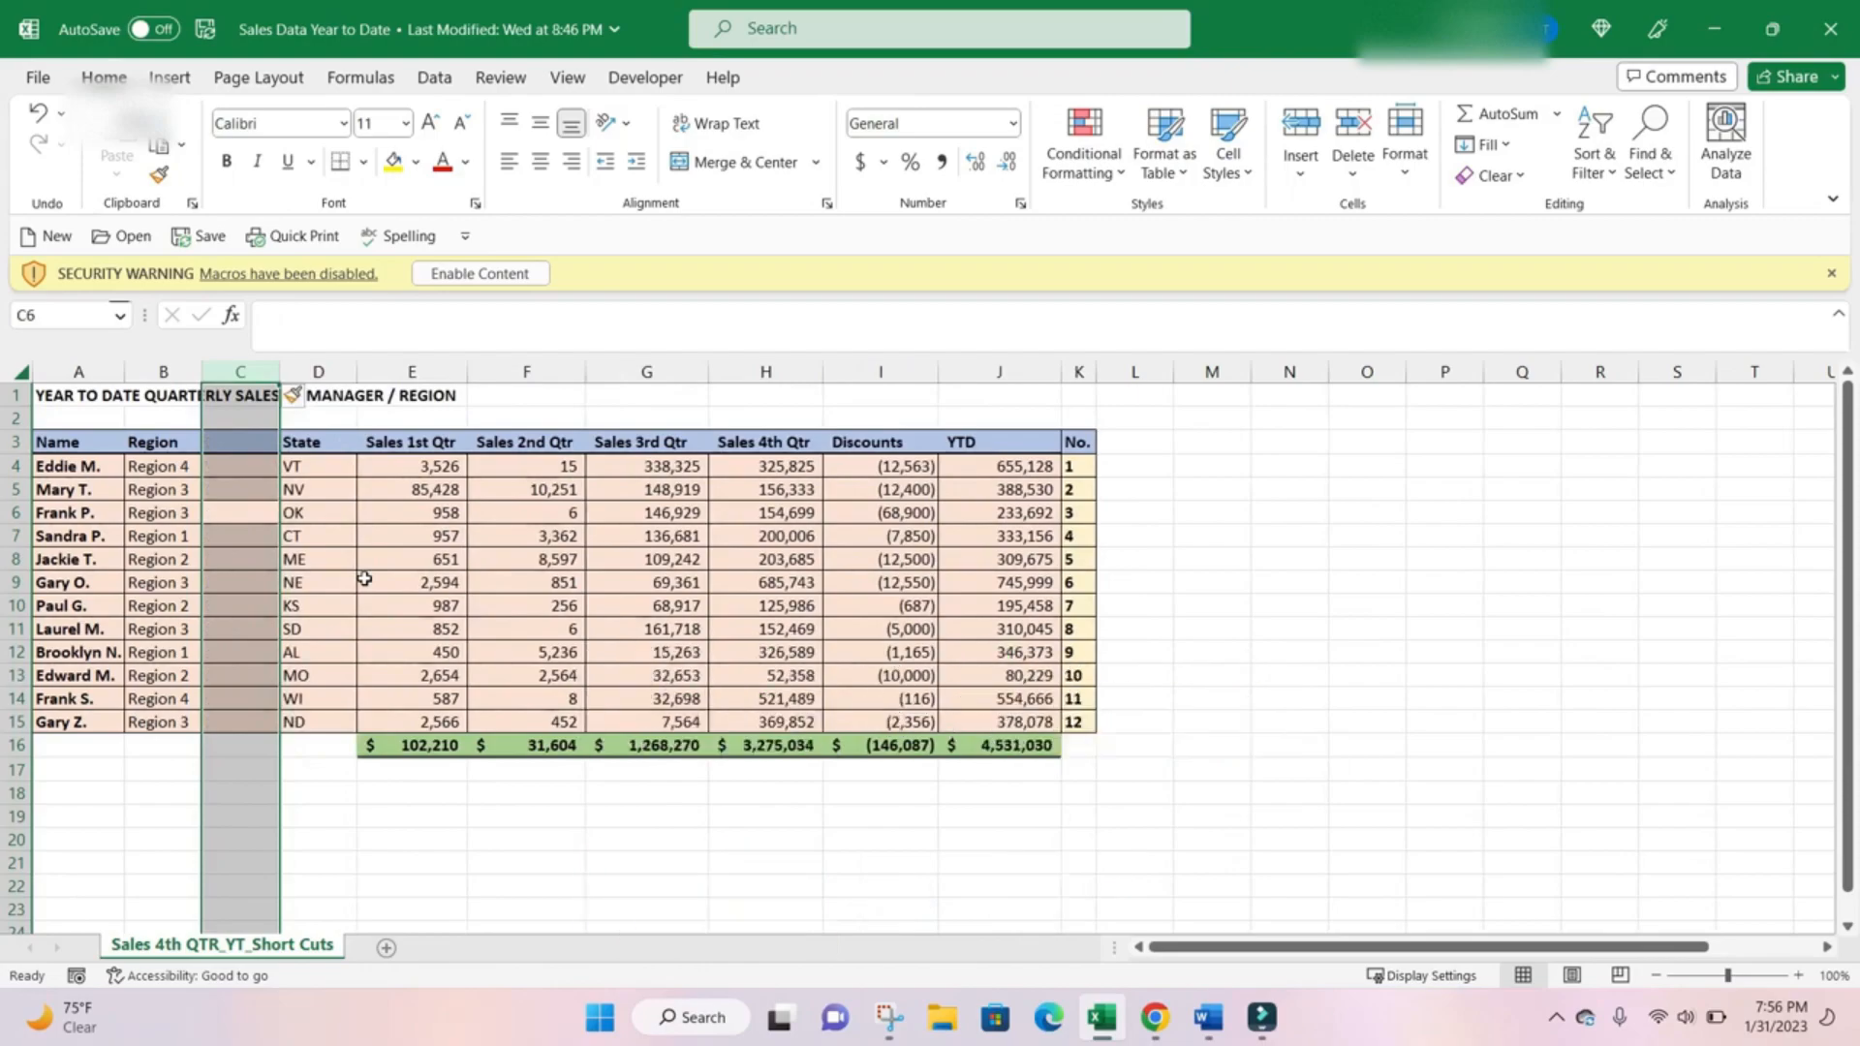
left_click(336, 564)
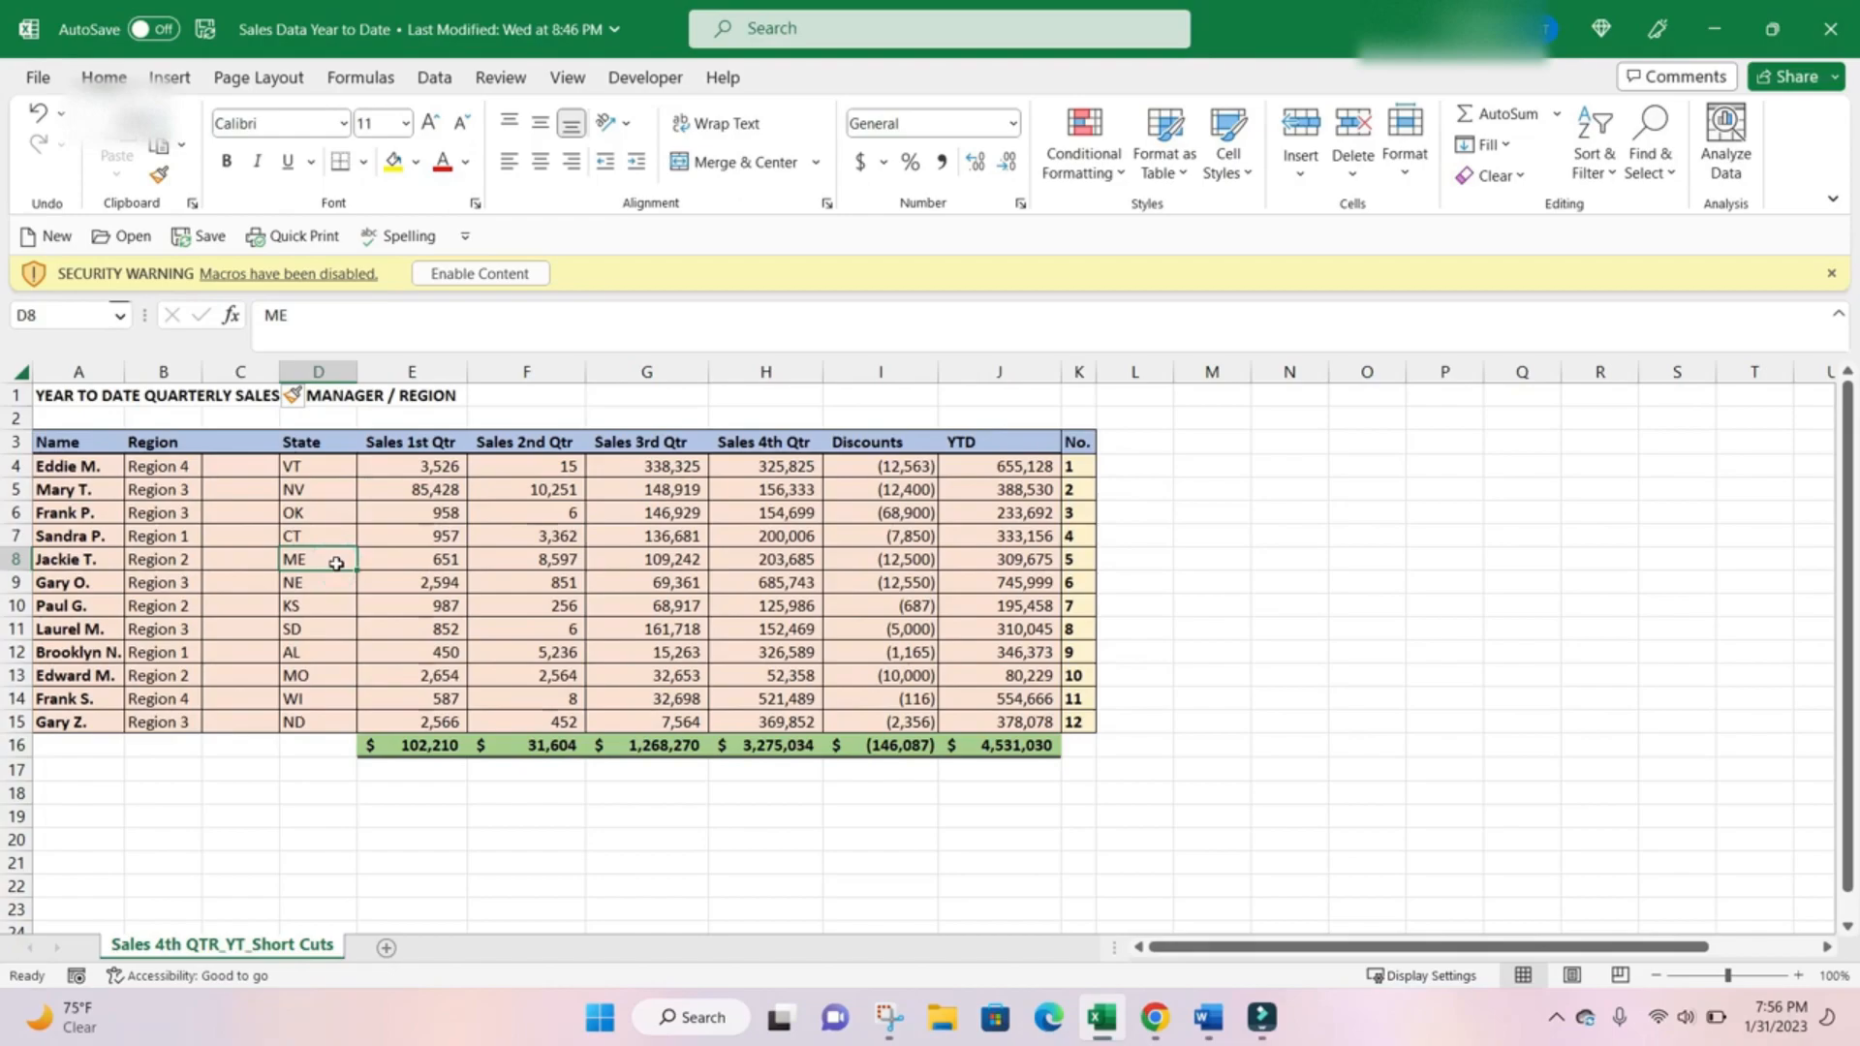
key("shift+space")
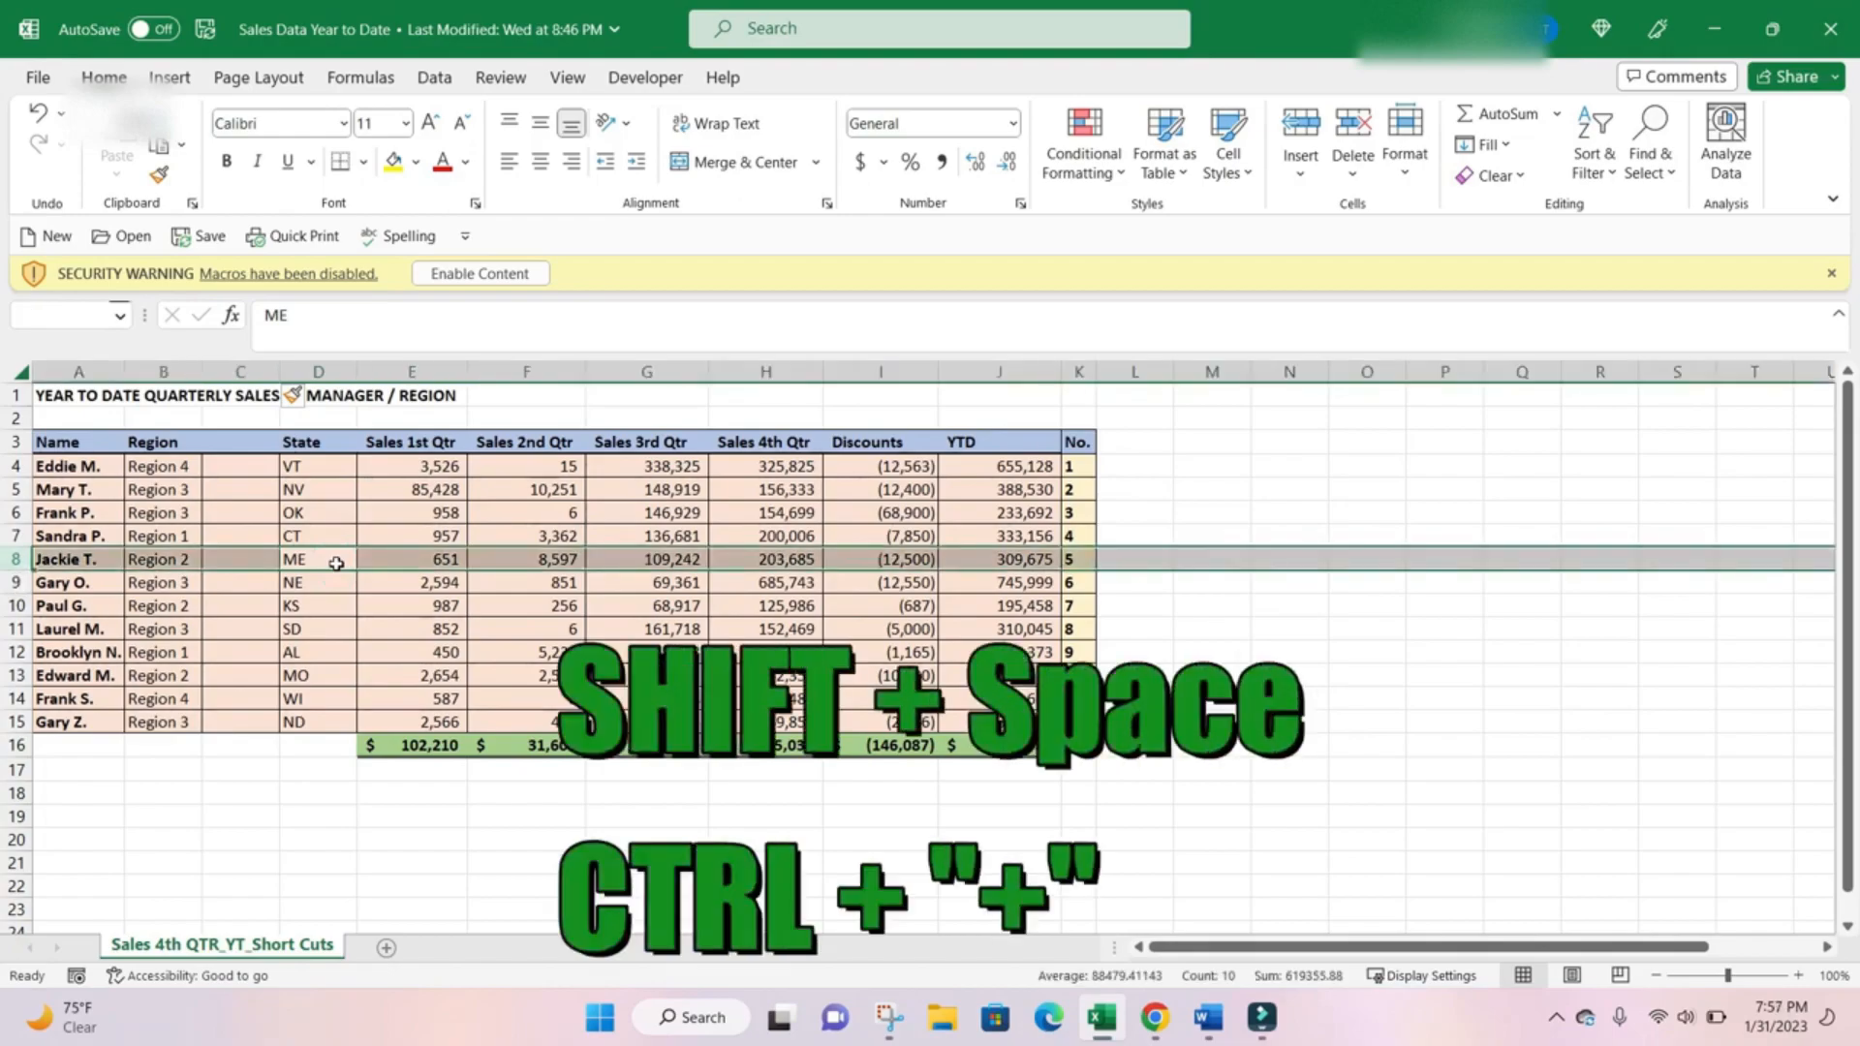
key("ctrl+plus")
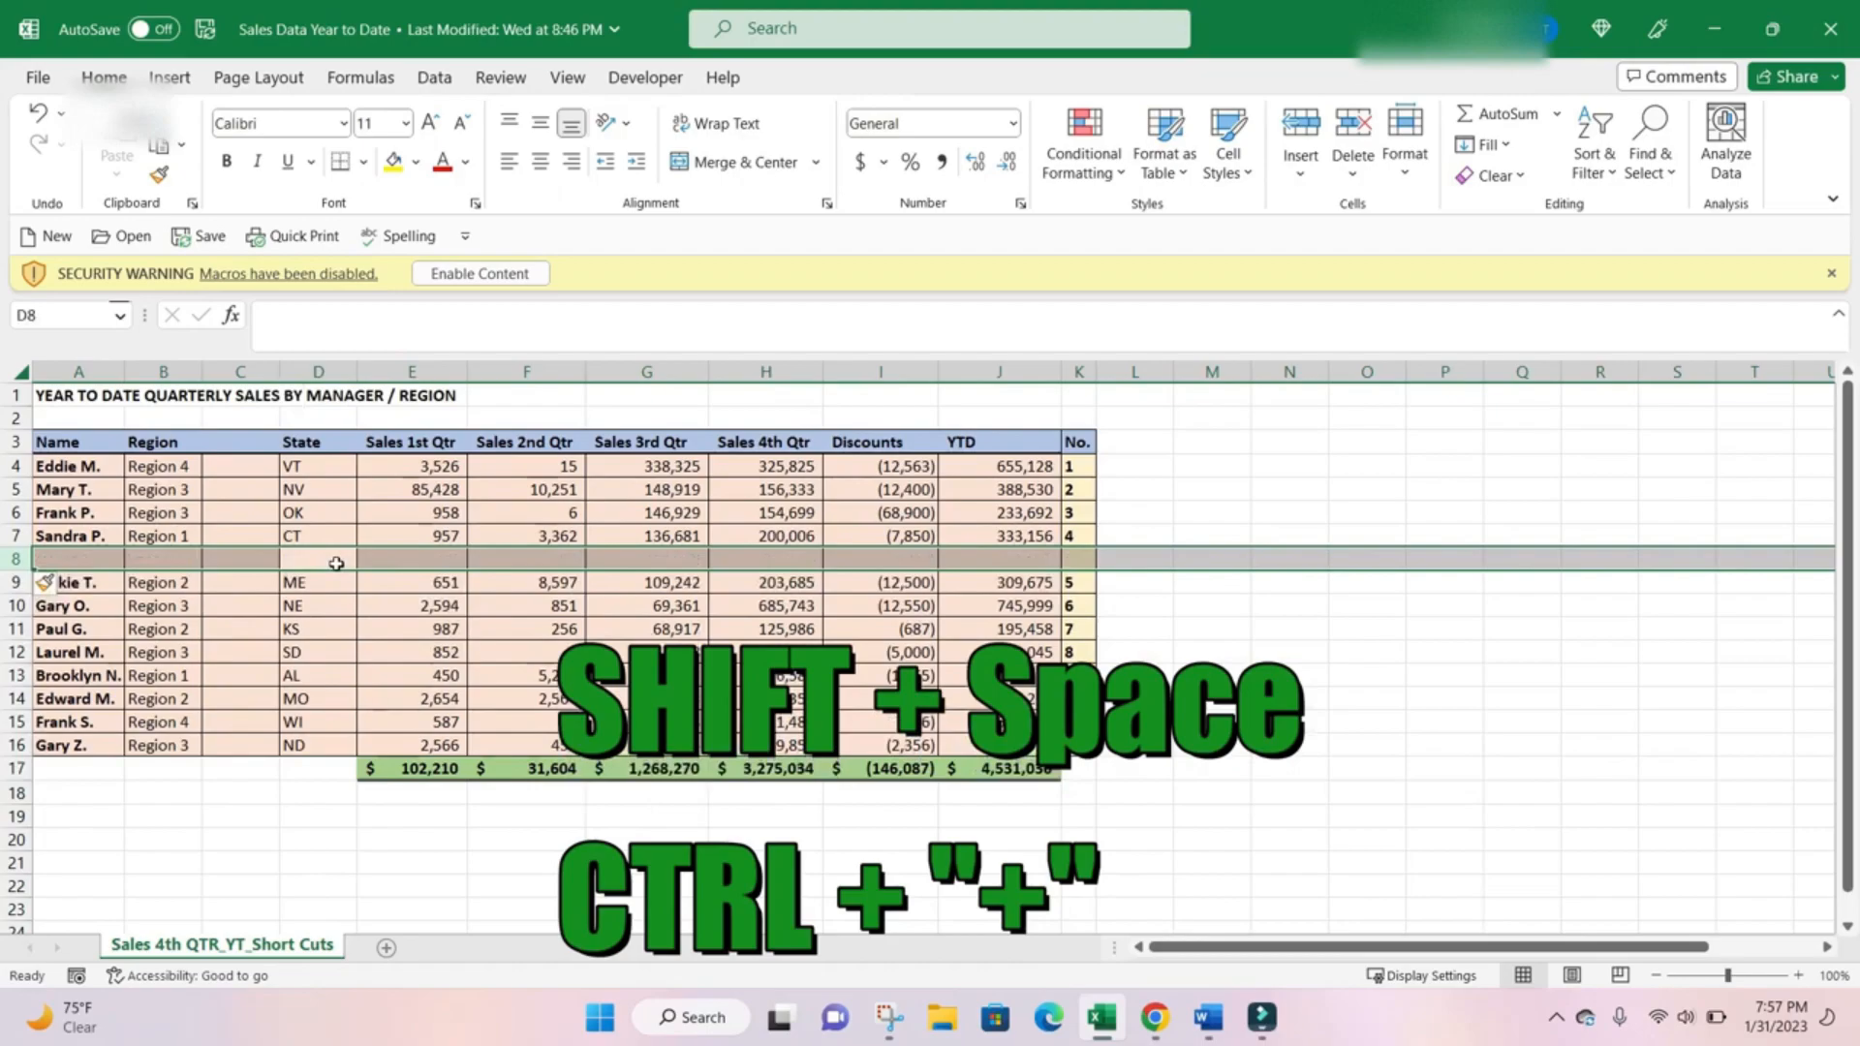
Review the cell deletion options for D8 and close them without deleting anything.
left_click(373, 605)
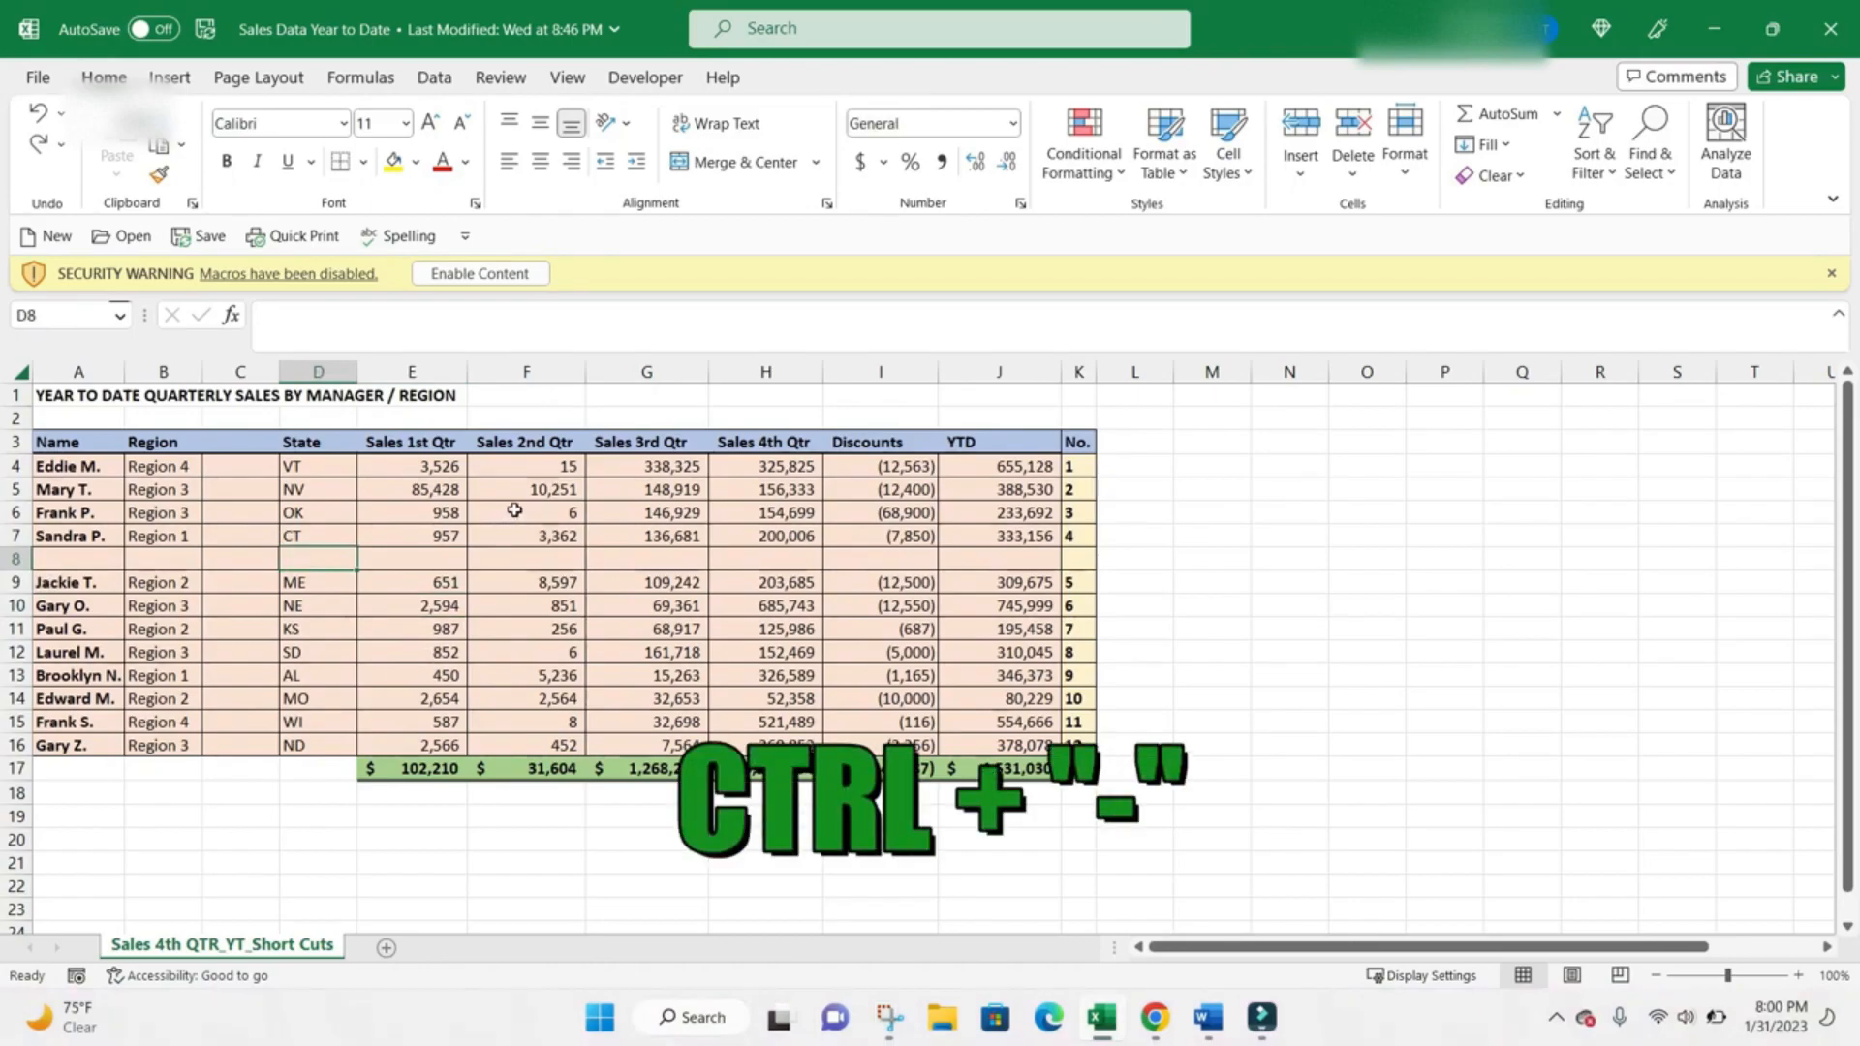
key("ctrl+minus")
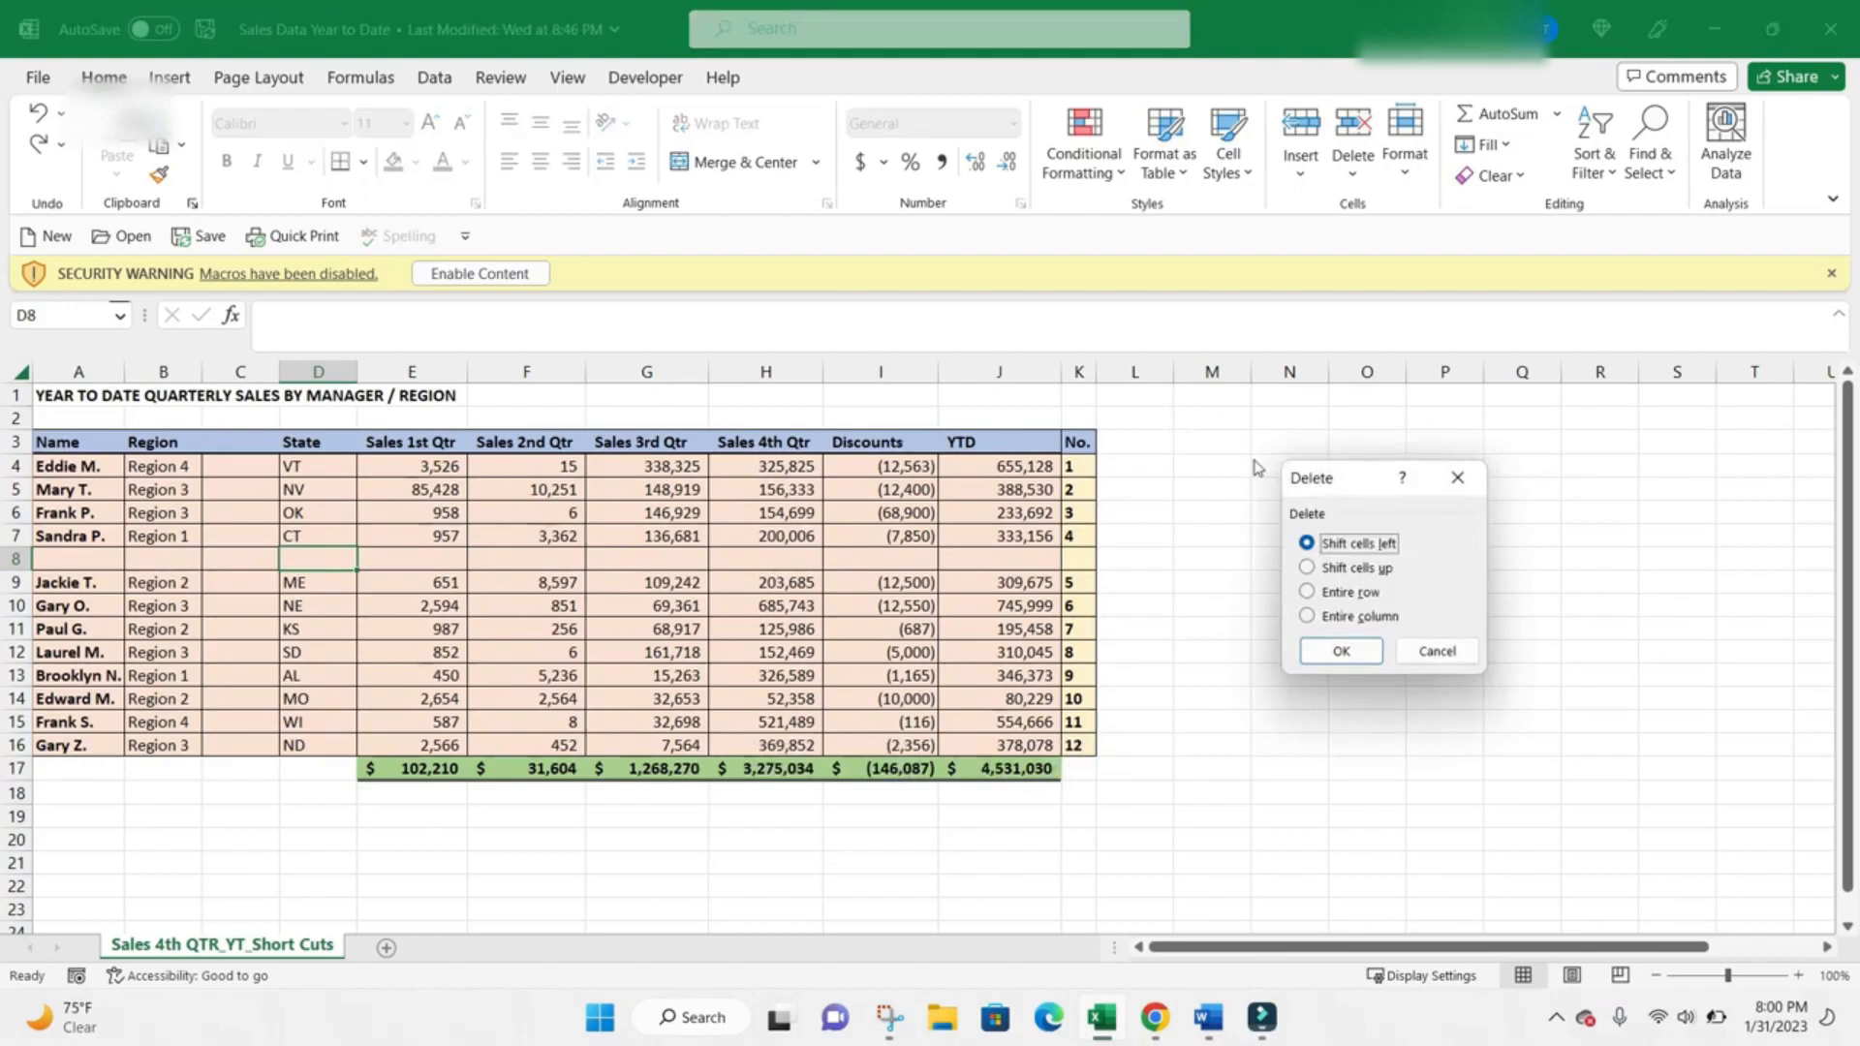
left_click(1438, 652)
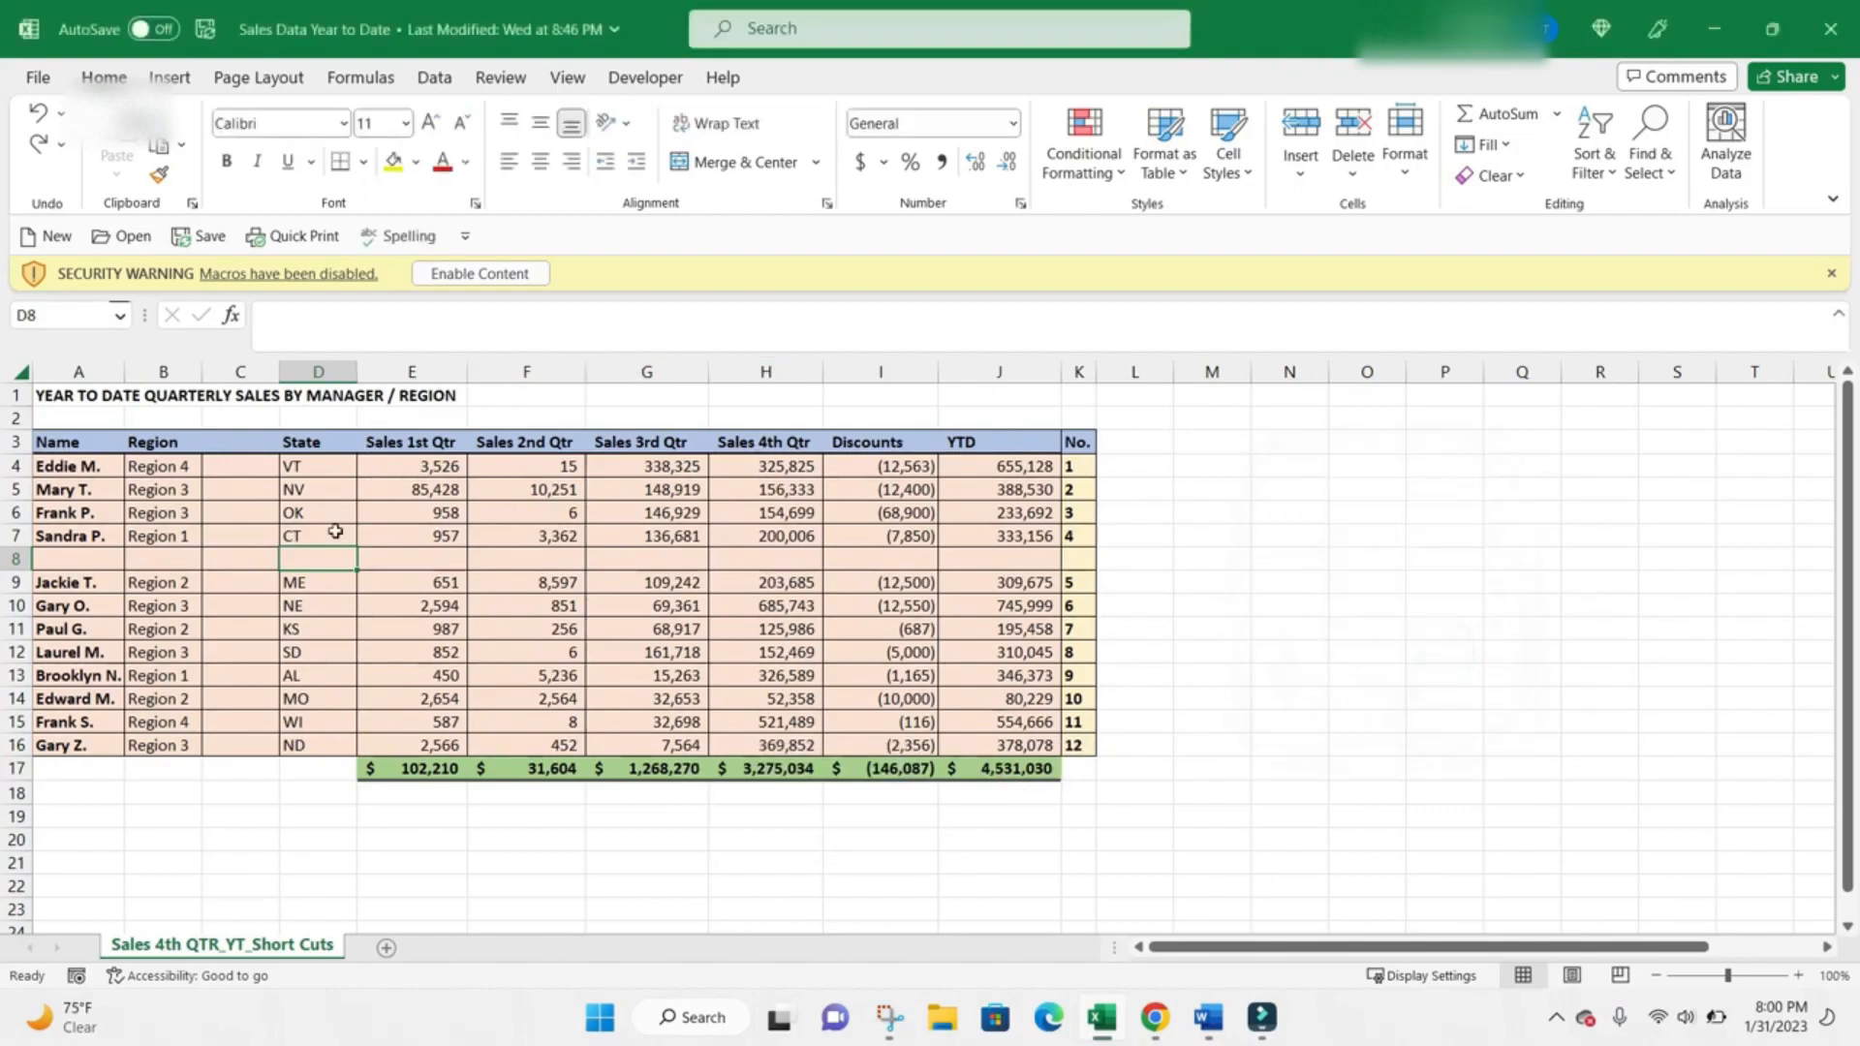
Delete the entire blank row 8 from the sales data.
left_click(257, 560)
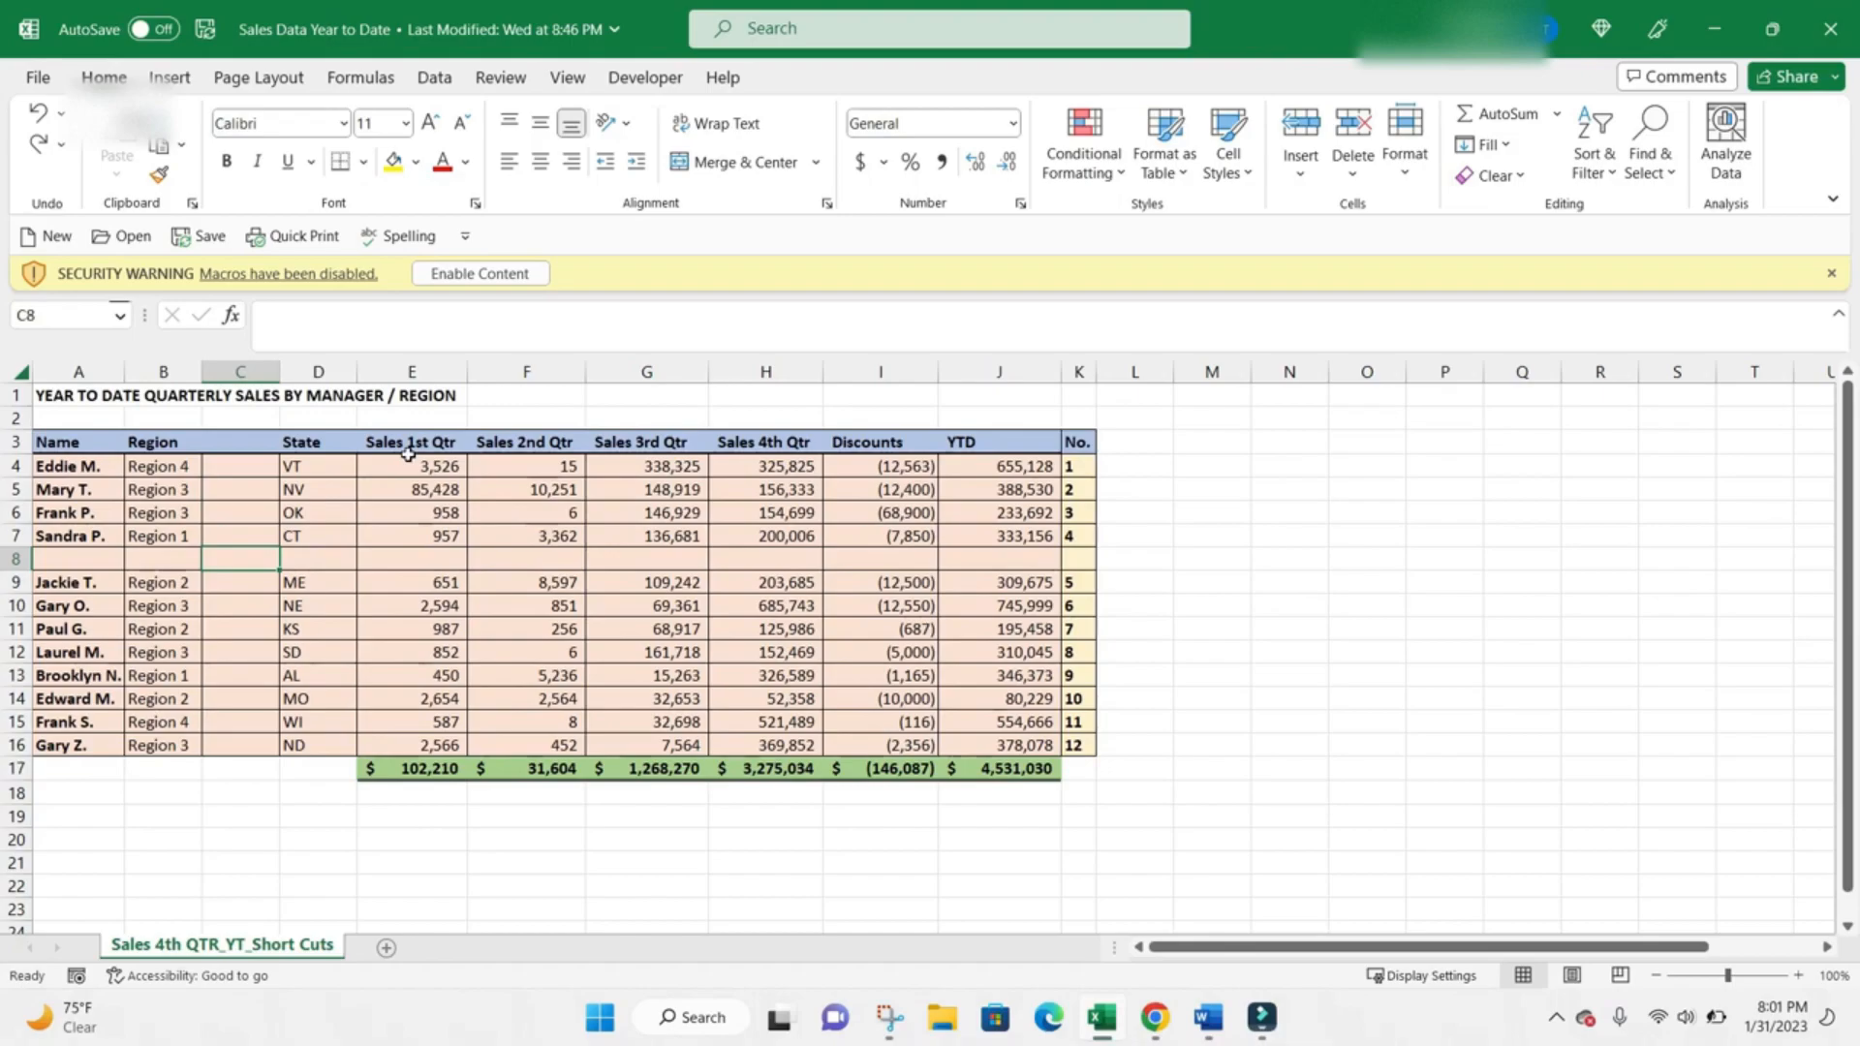
key("shift+space")
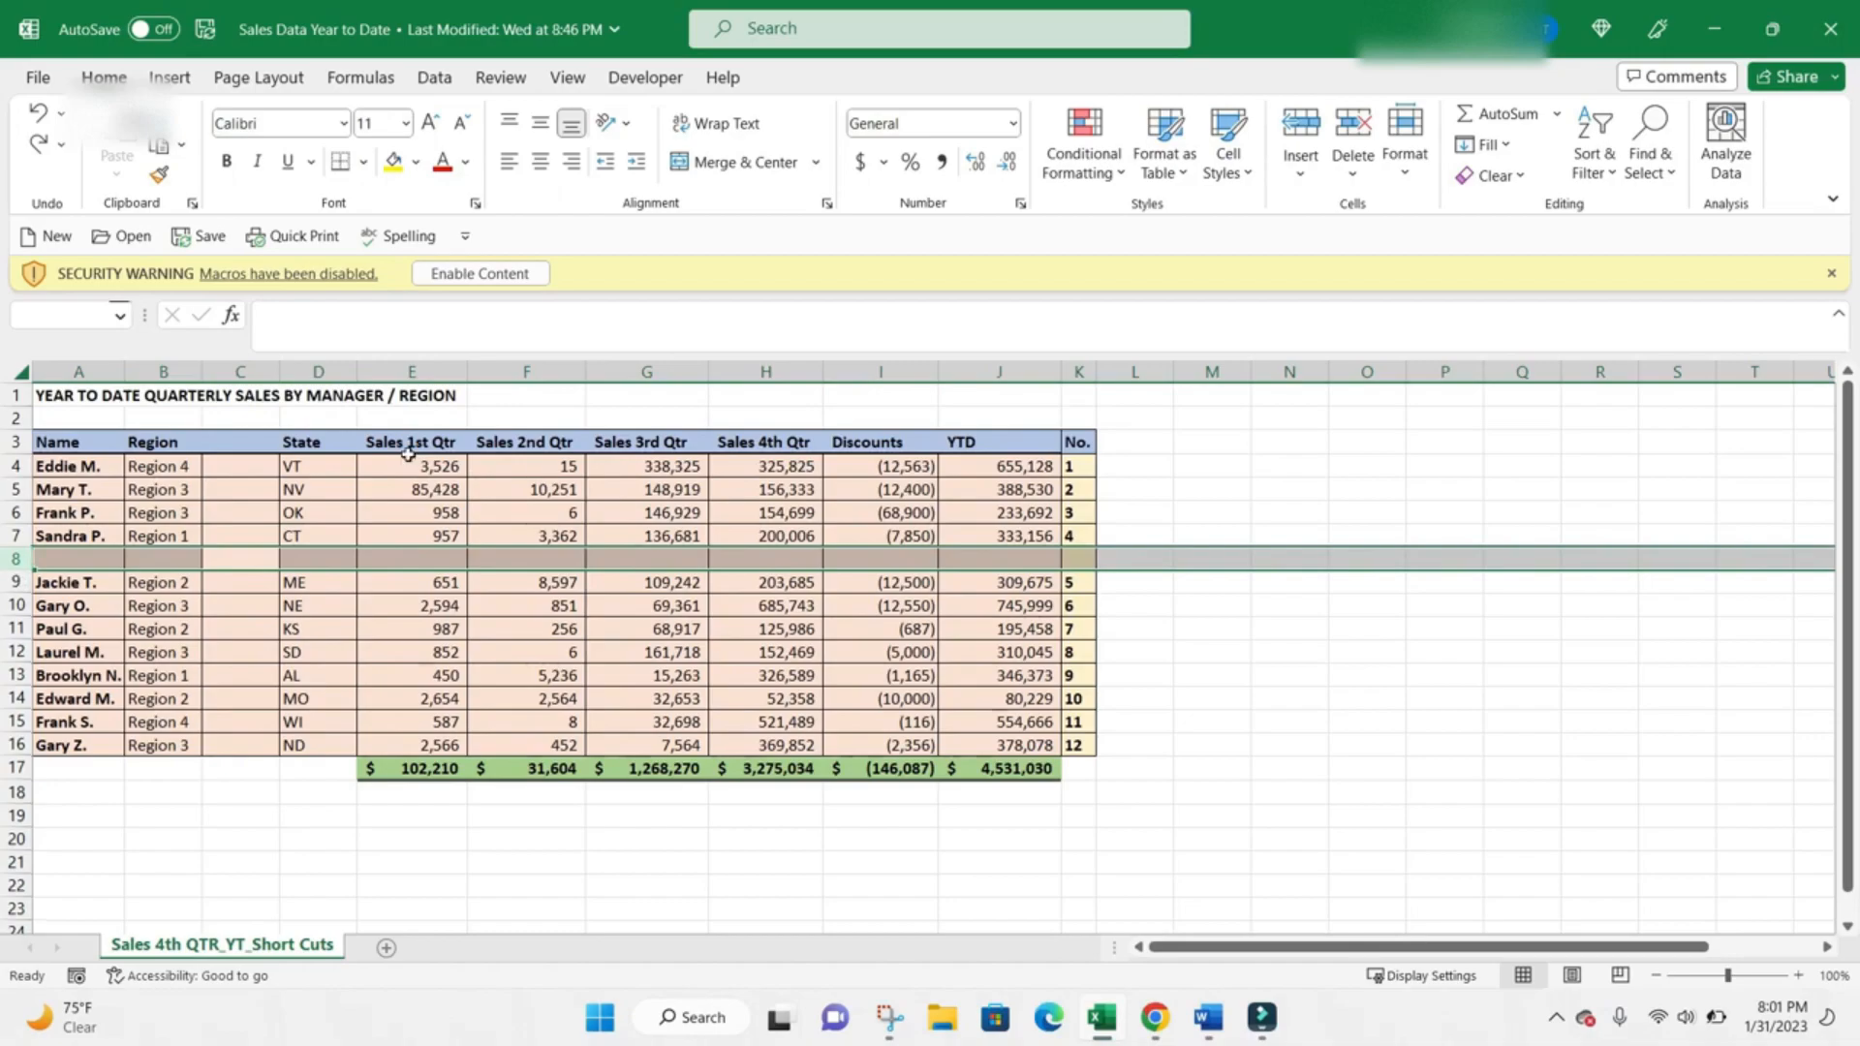
key("ctrl+minus")
Delete the entire blank column C between Region and State.
left_click(260, 558)
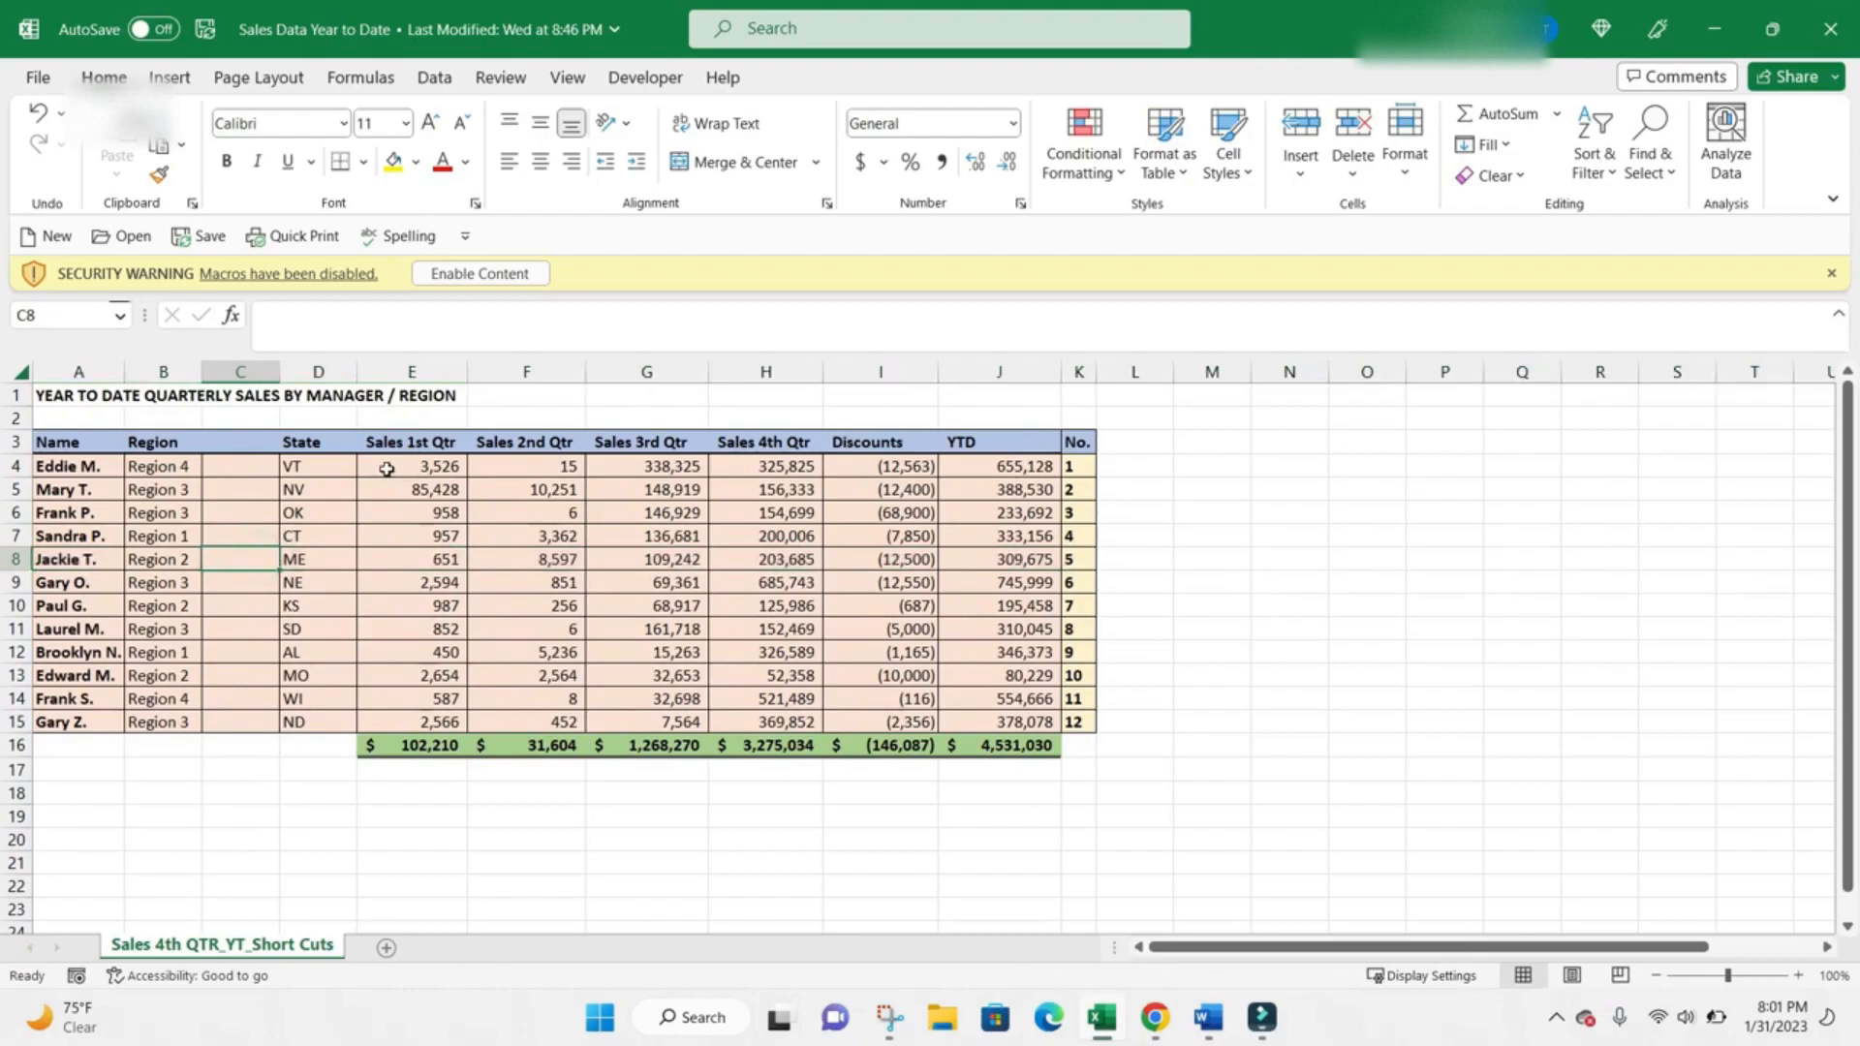
key("ctrl+space")
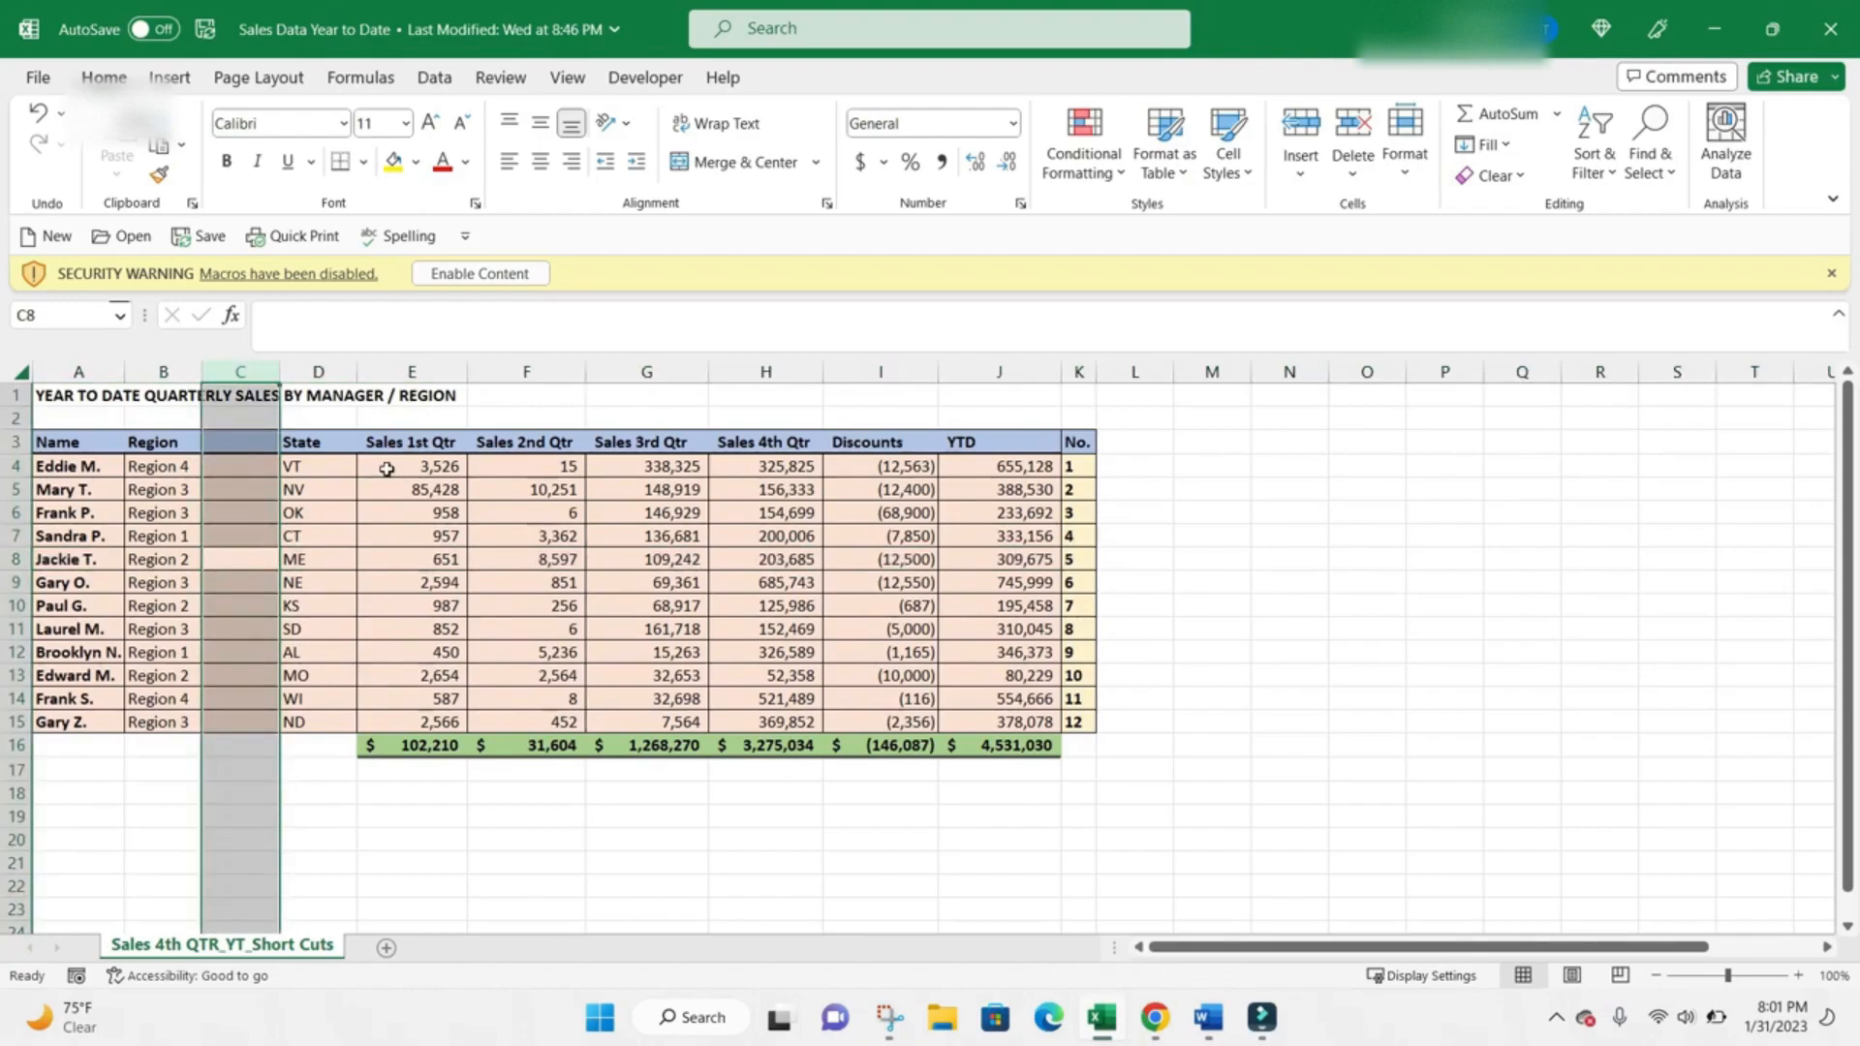
key("ctrl+minus")
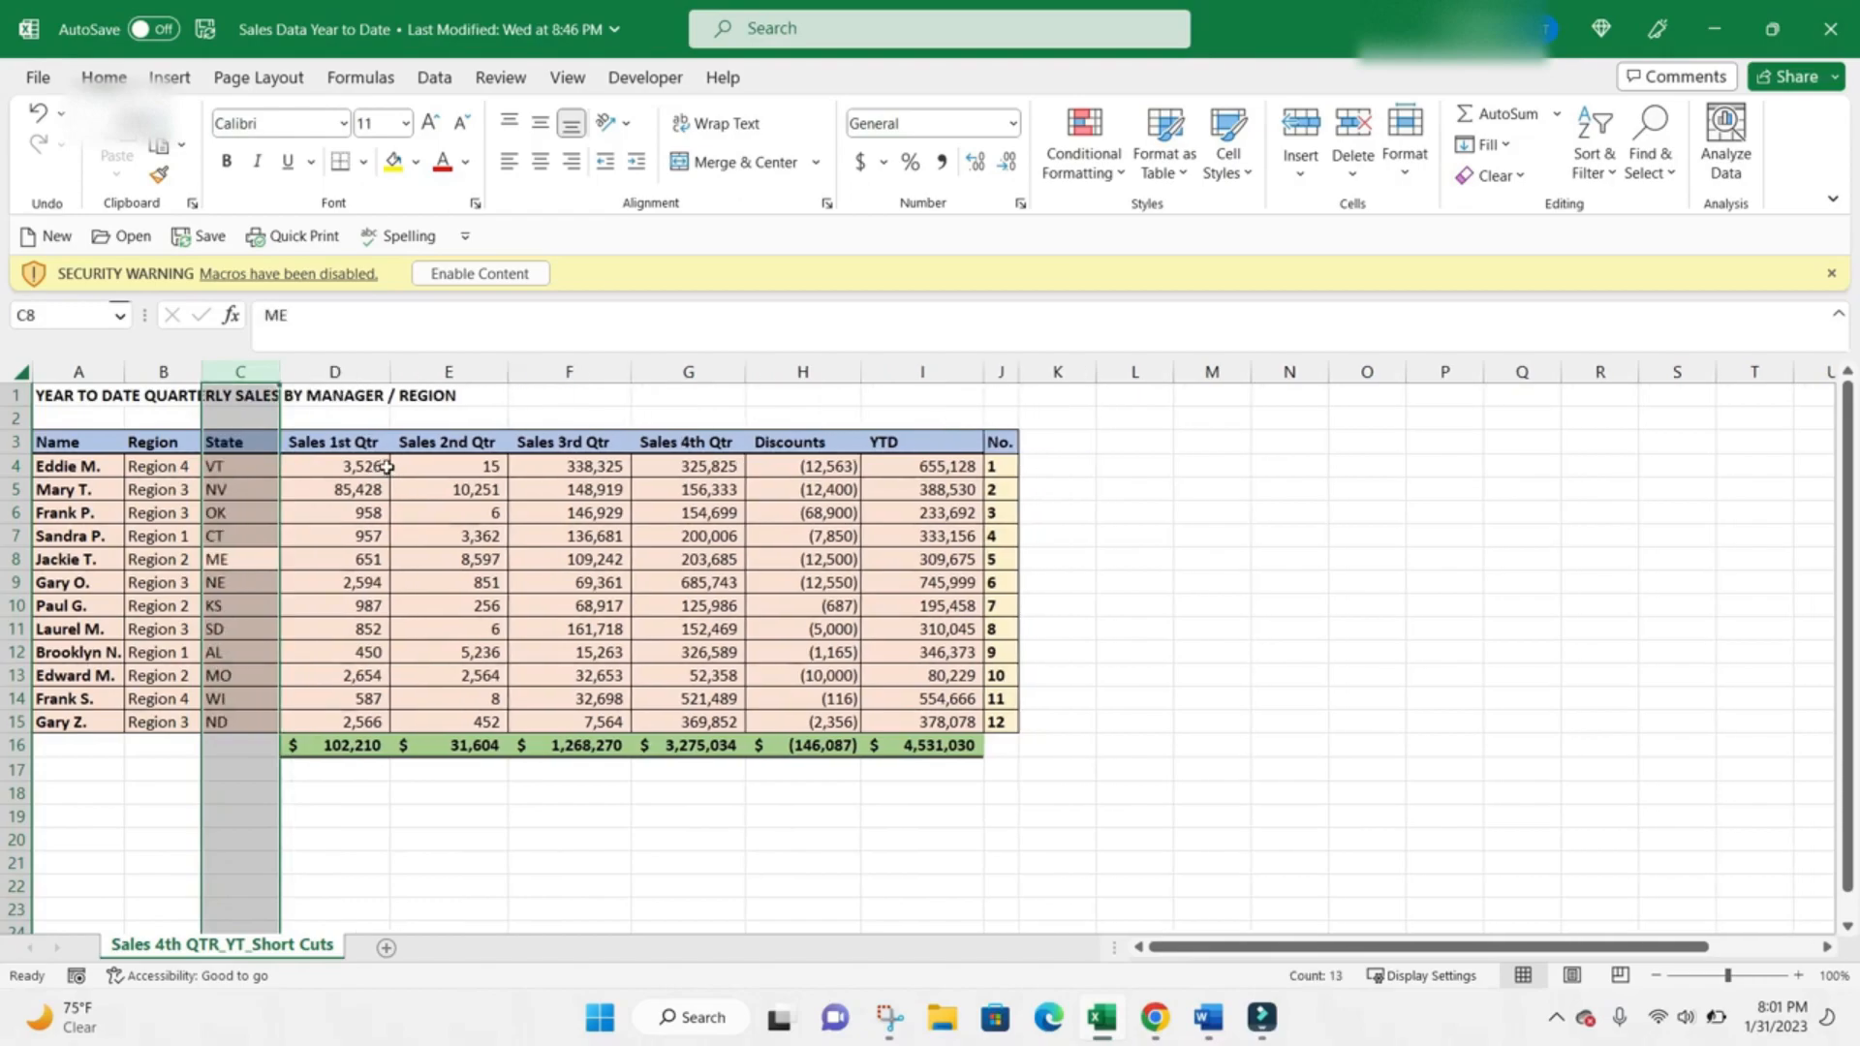
Examine the ranges used by the YTD total formula in I16 in edit mode, leaving the formula as it is.
left_click(704, 559)
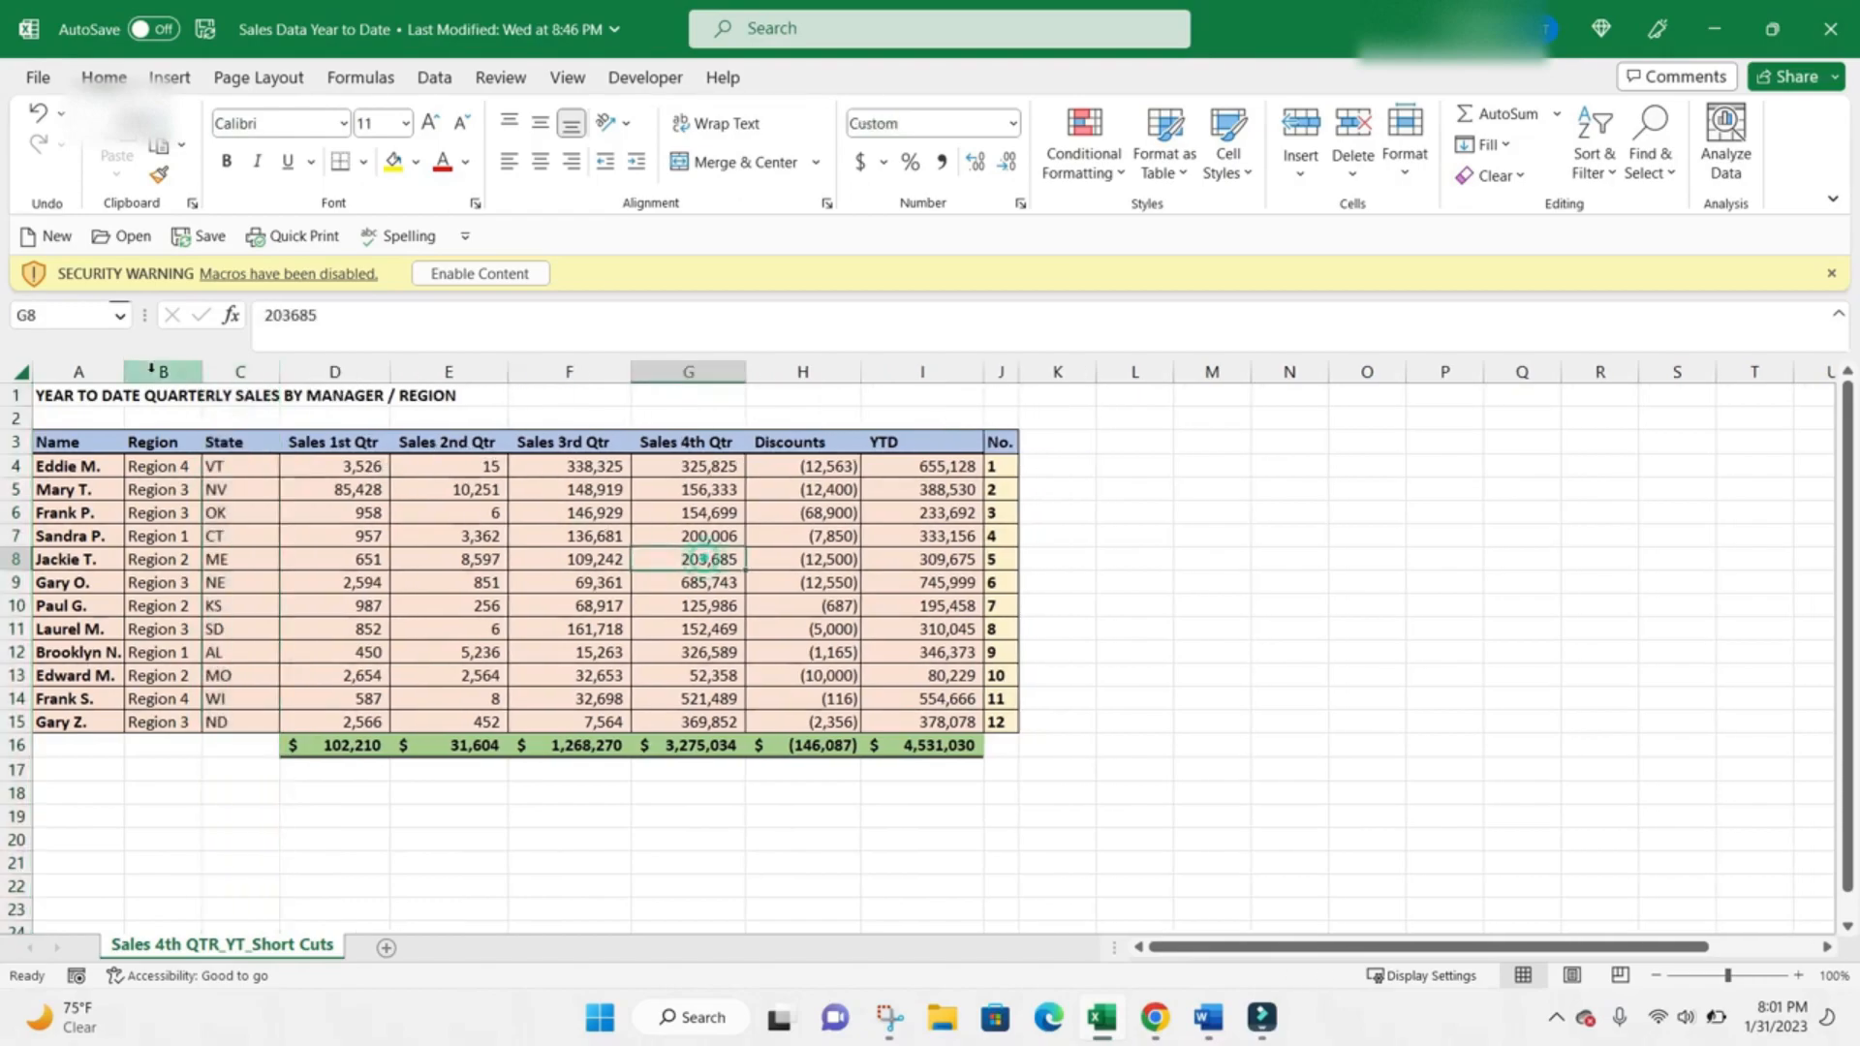
left_click(77, 394)
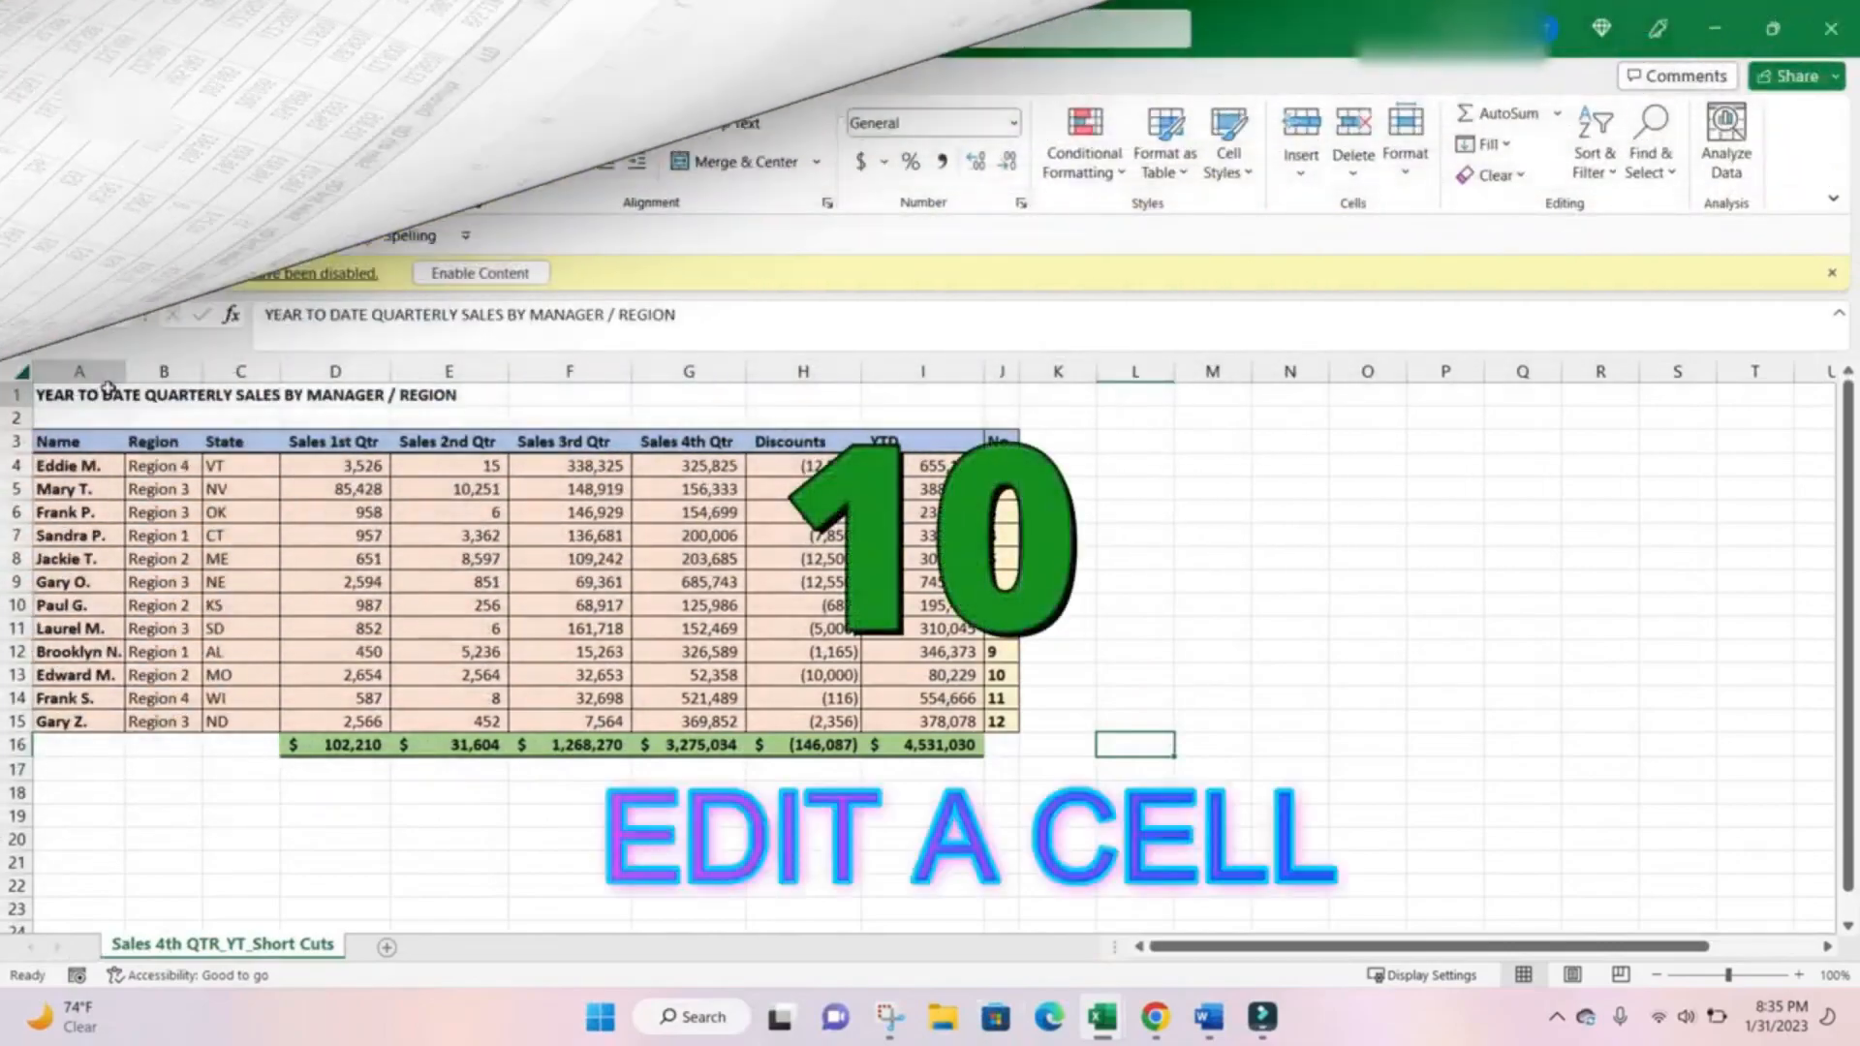
left_click(947, 745)
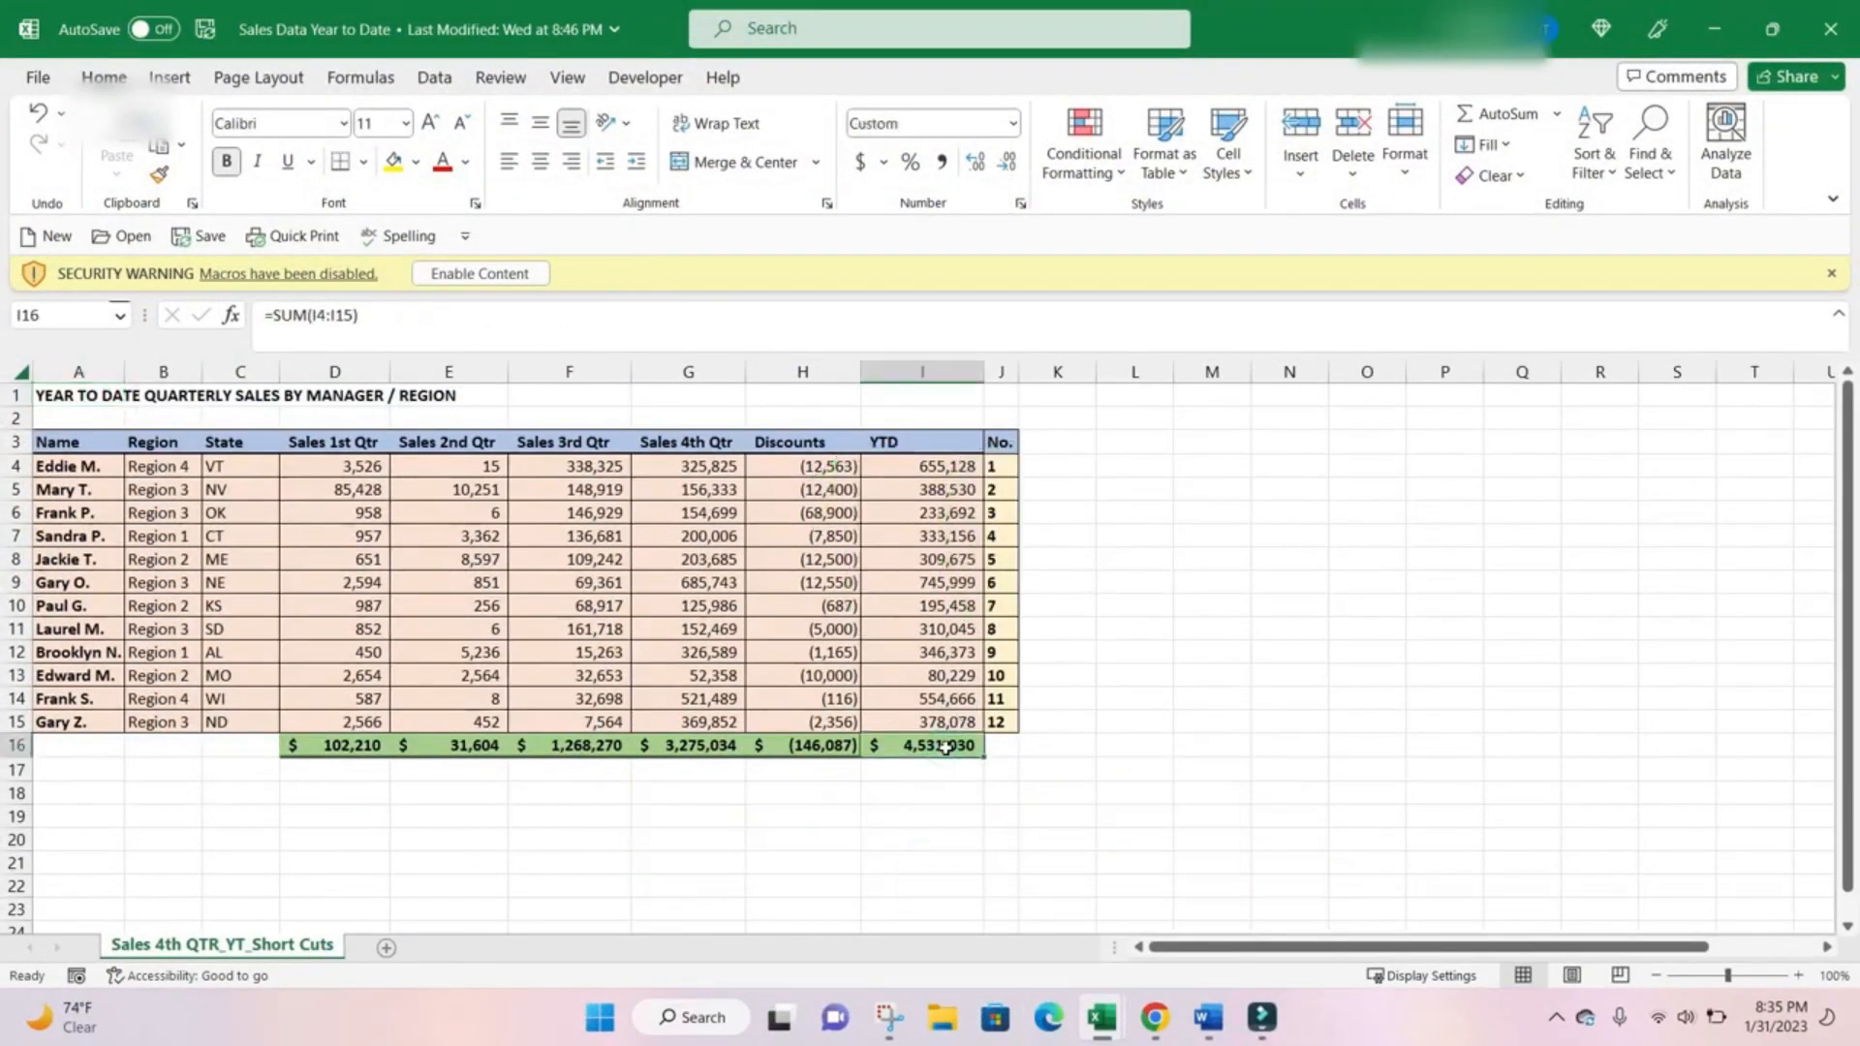
key("F2")
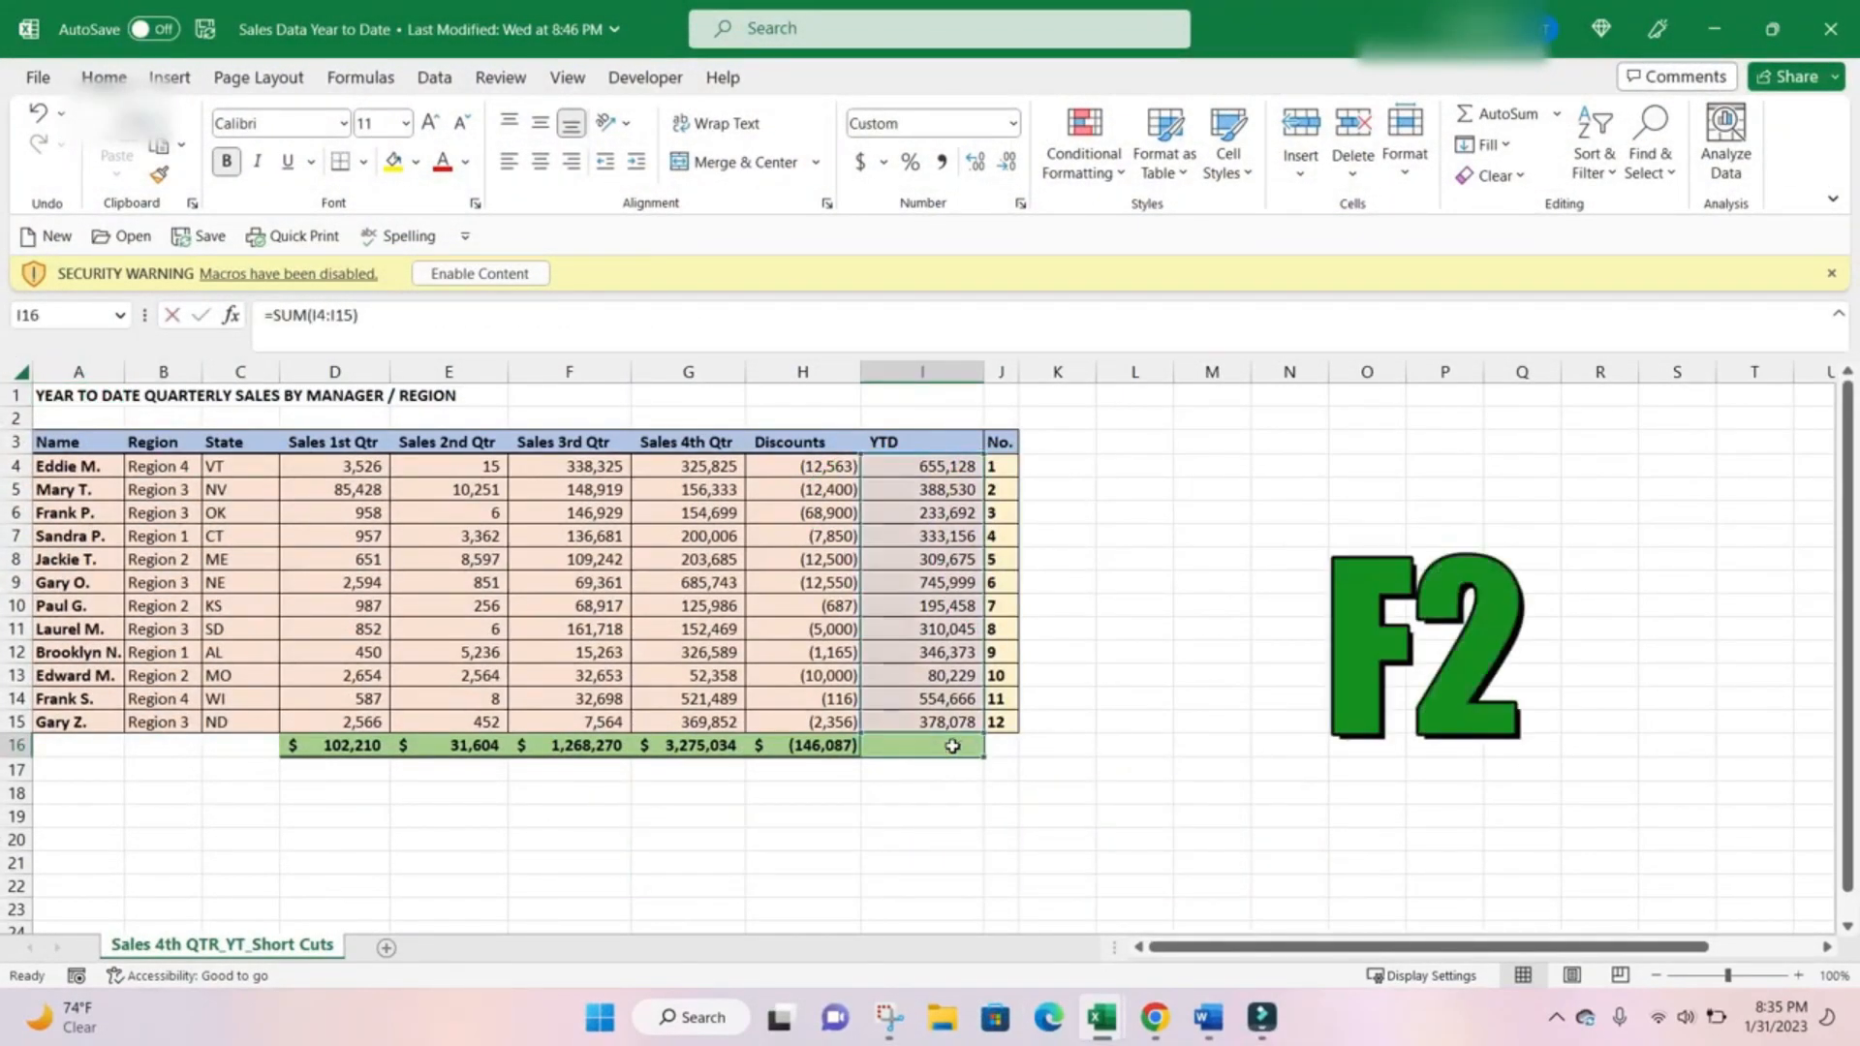
key("Escape")
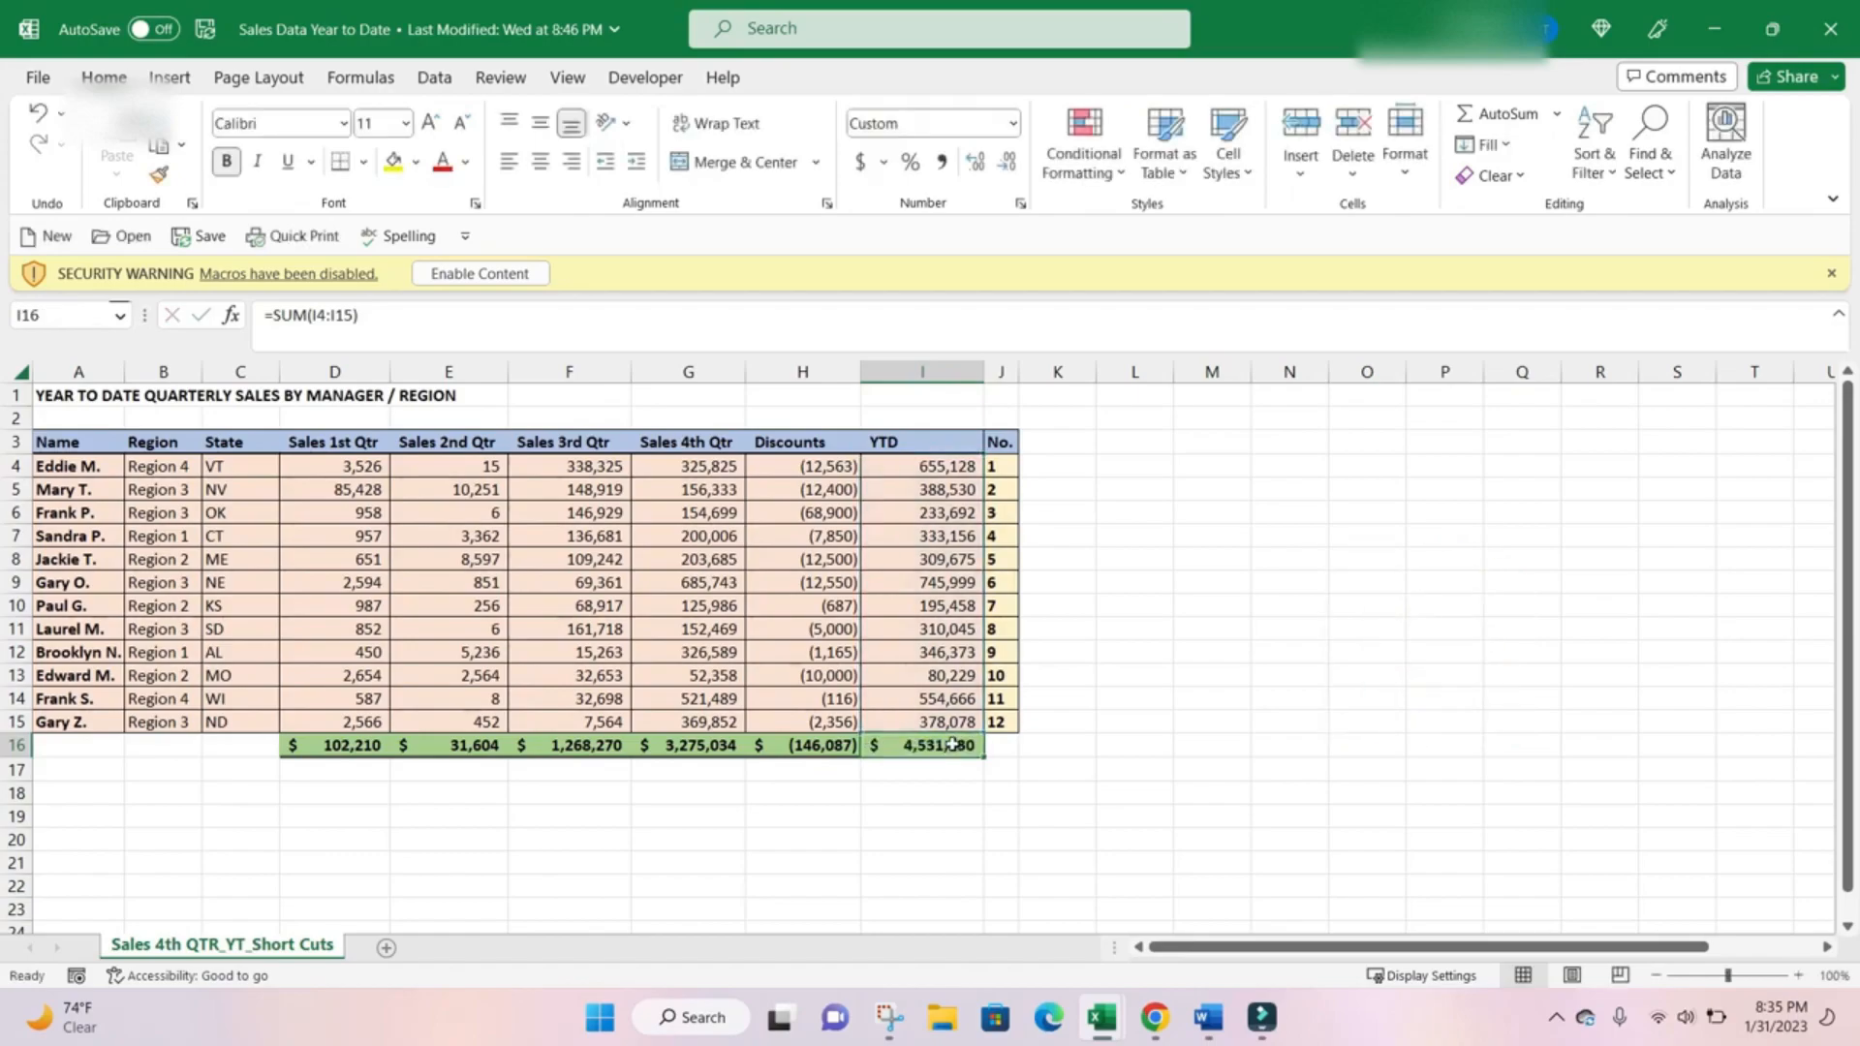
Enter a SUM formula in I19 that adds the YTD values in I4:I7, I10 and I13.
left_click(926, 775)
left_click(936, 811)
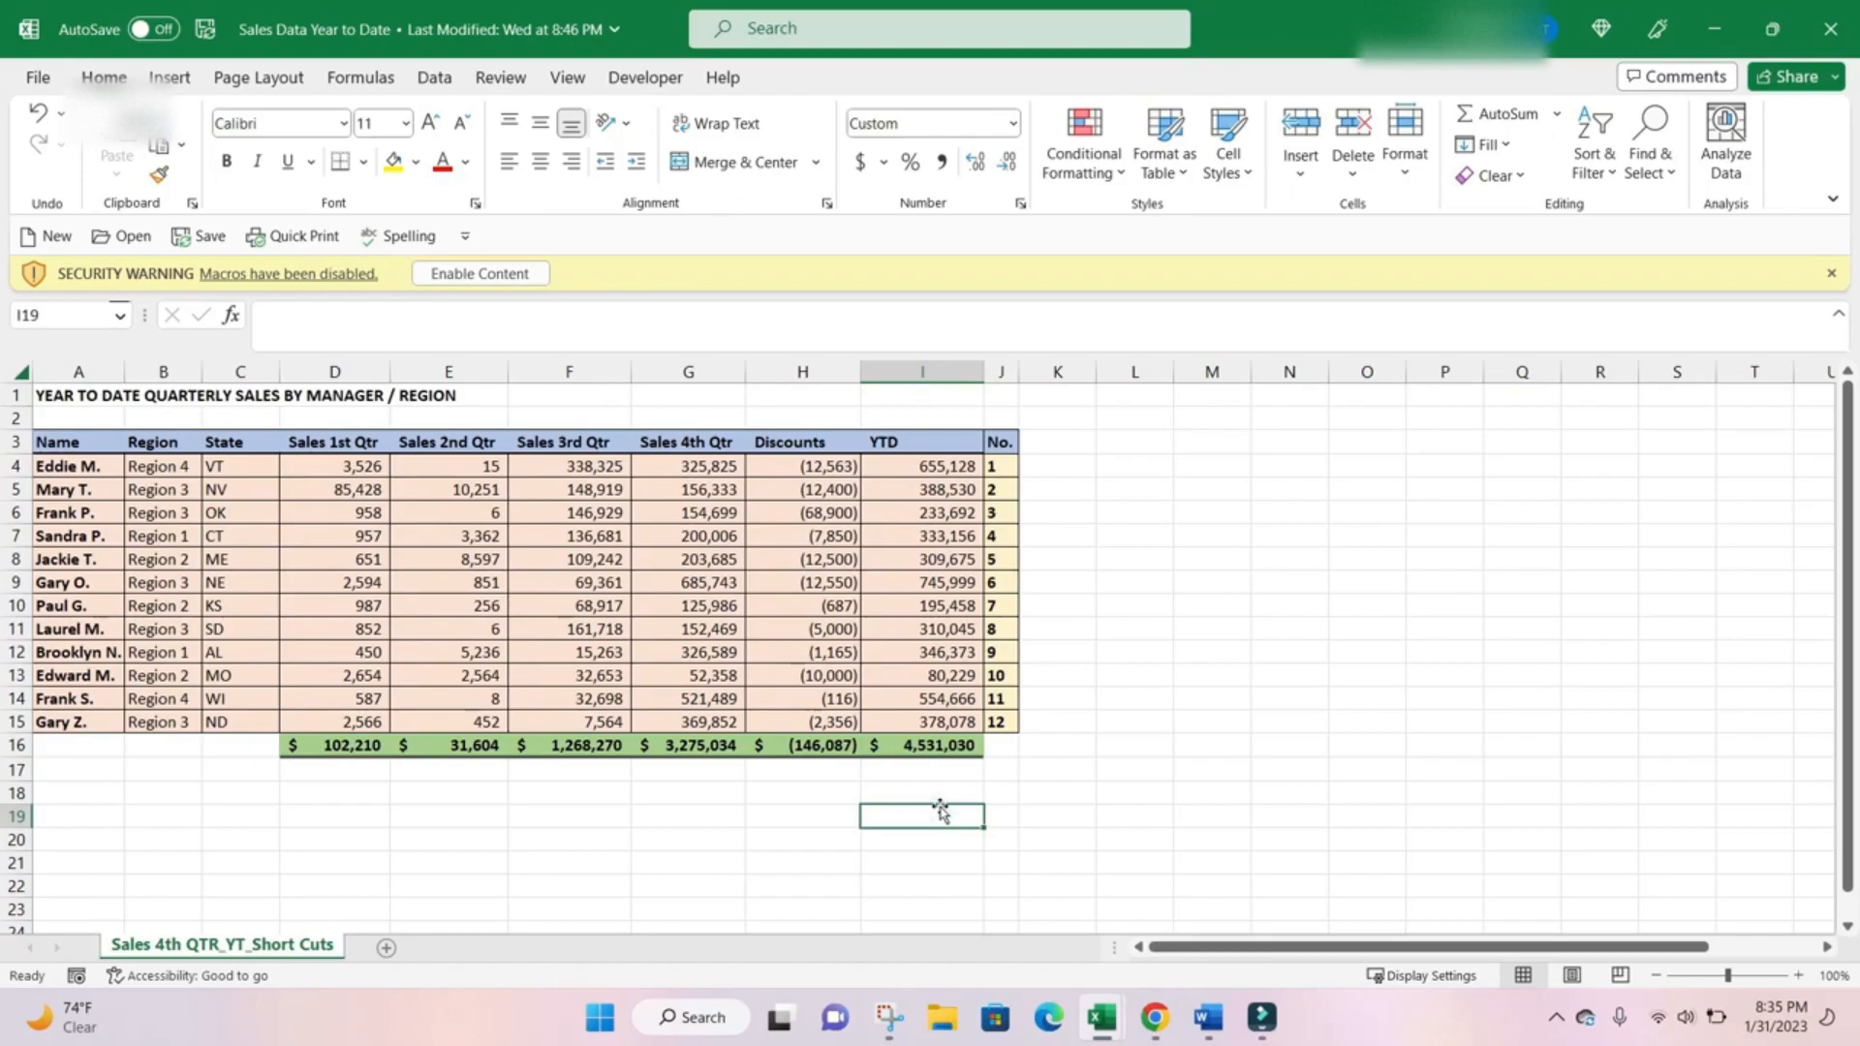
type("+sum(")
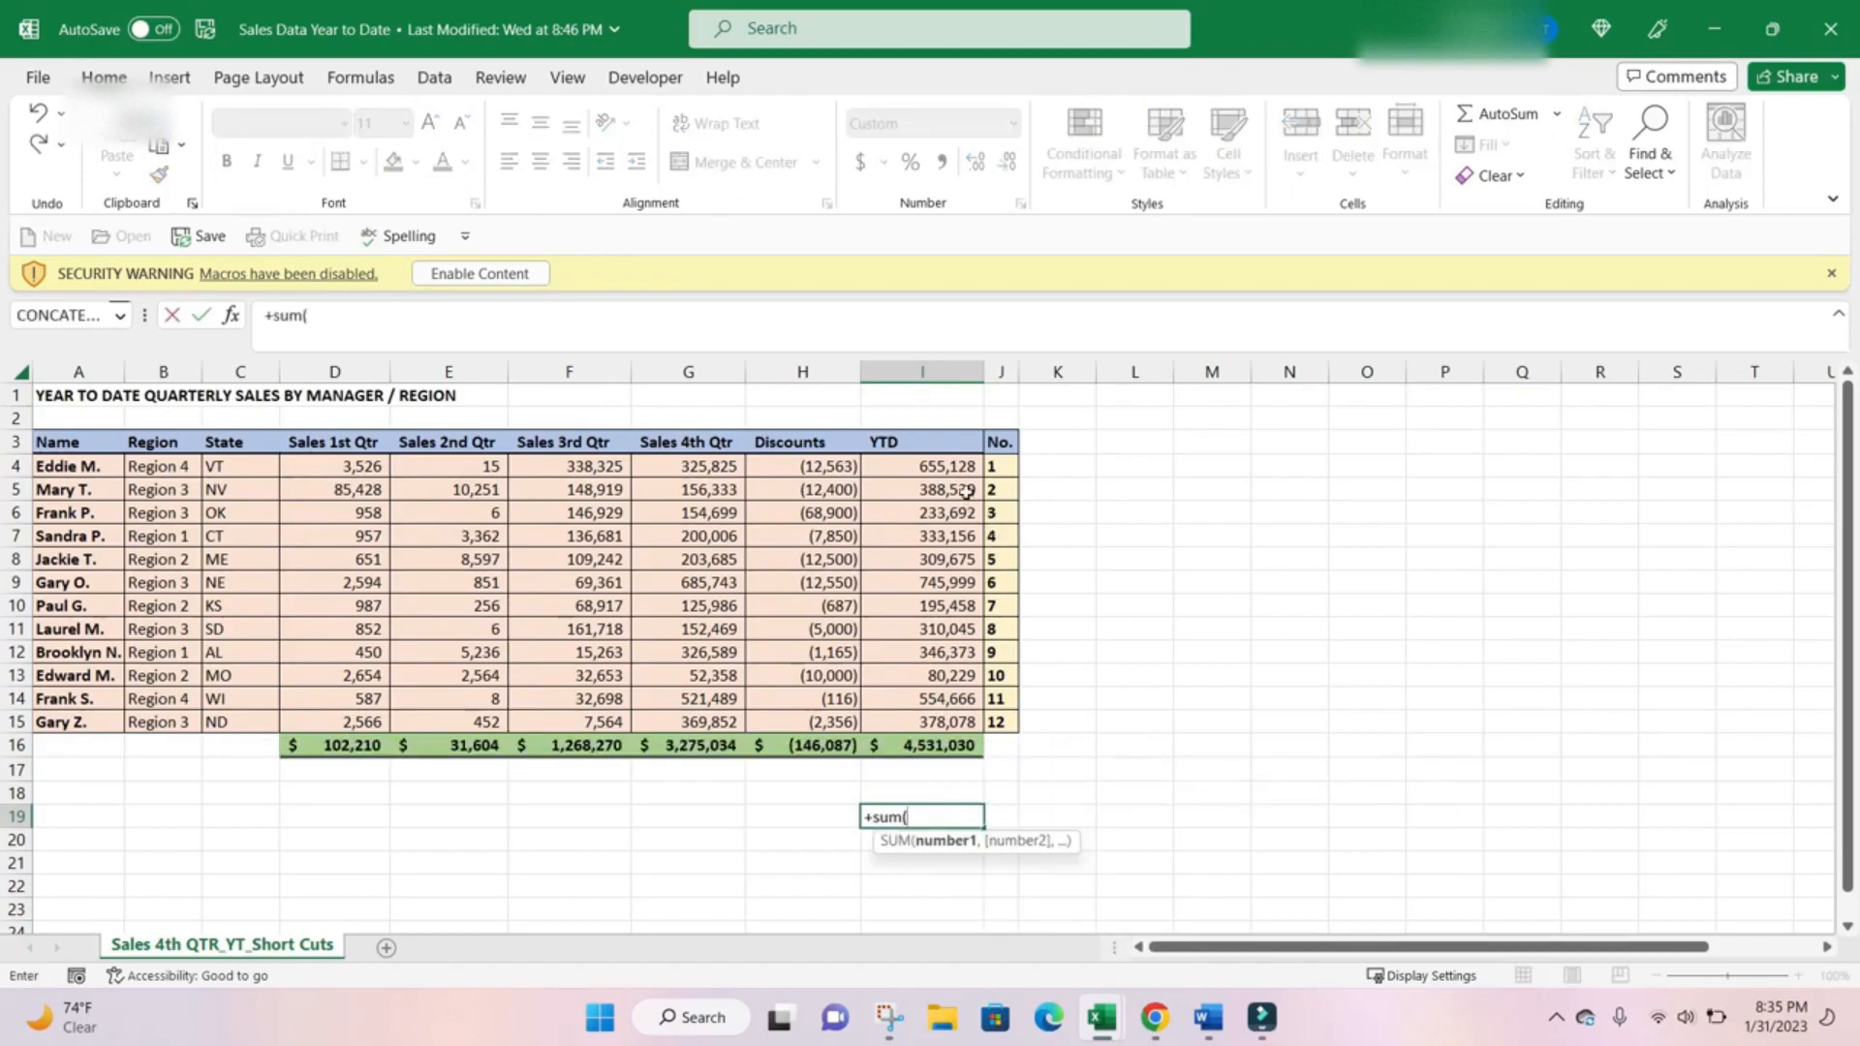
left_click_drag(947, 465, 938, 524)
type(",")
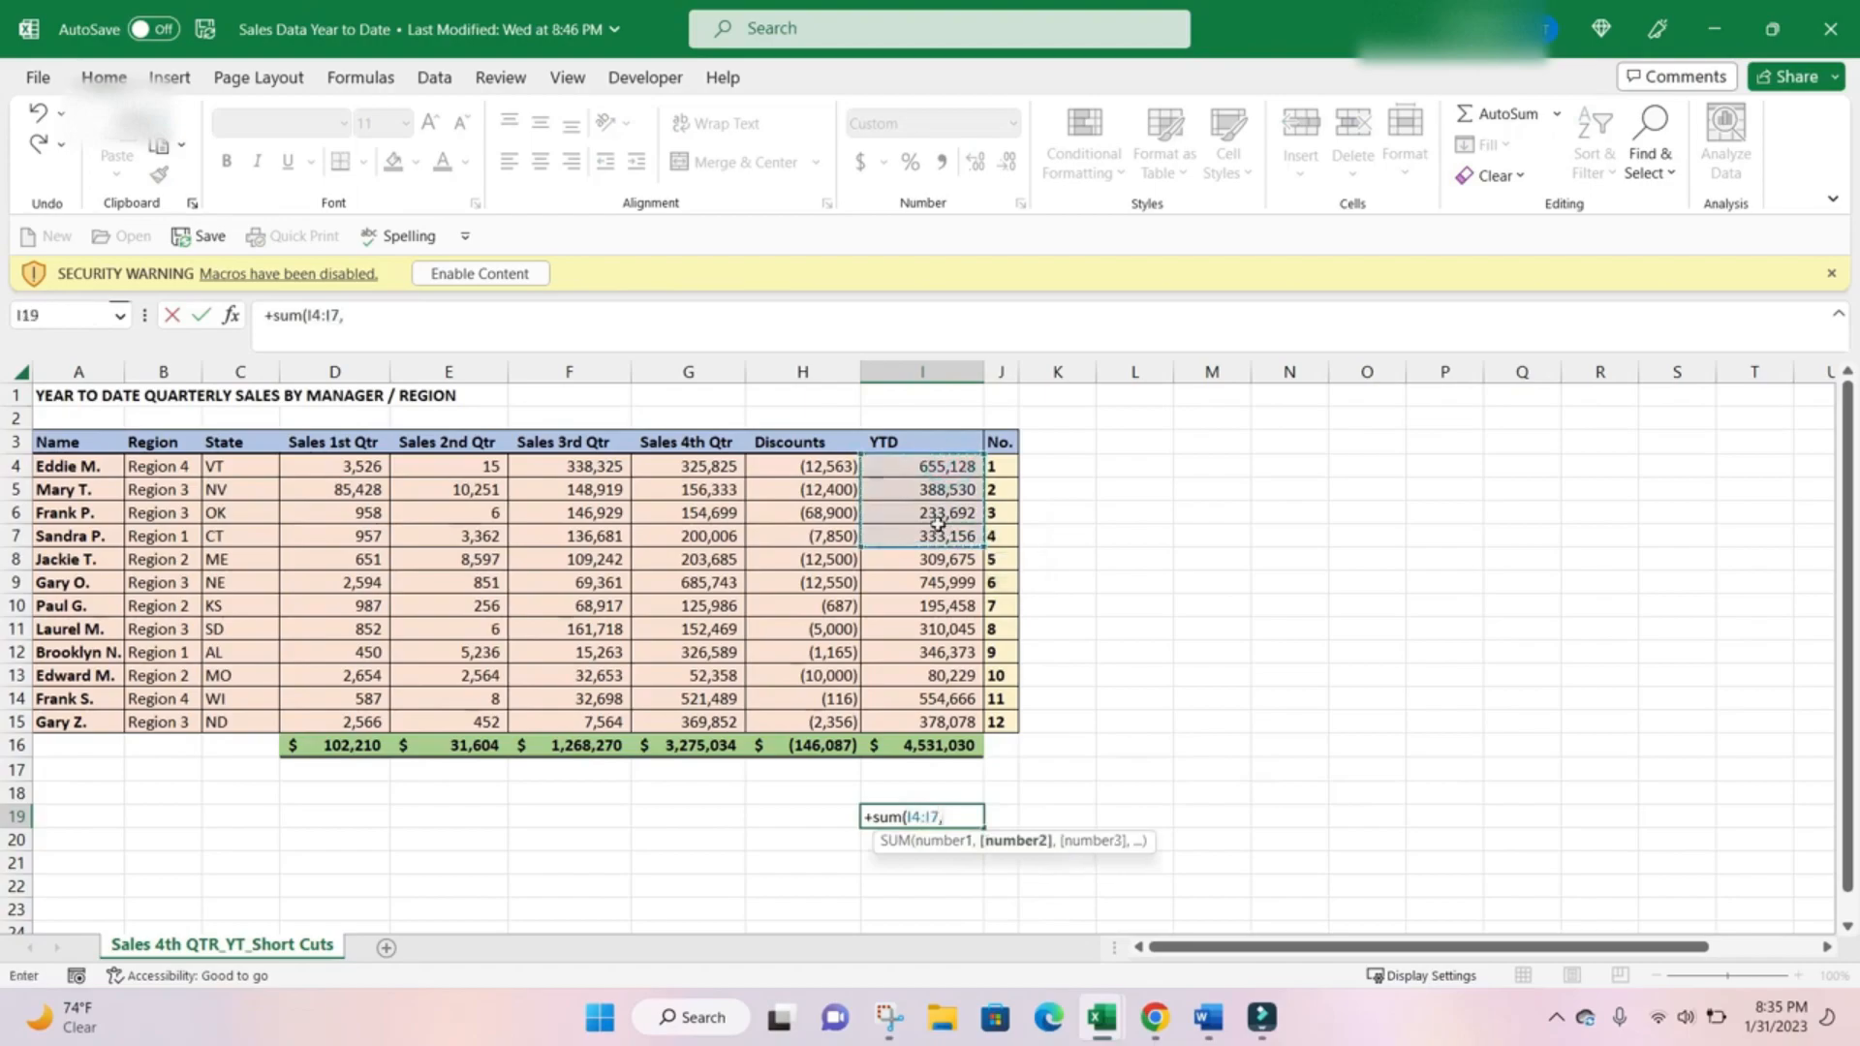
left_click(964, 606)
type(",")
left_click(949, 673)
type(",193")
key("Return")
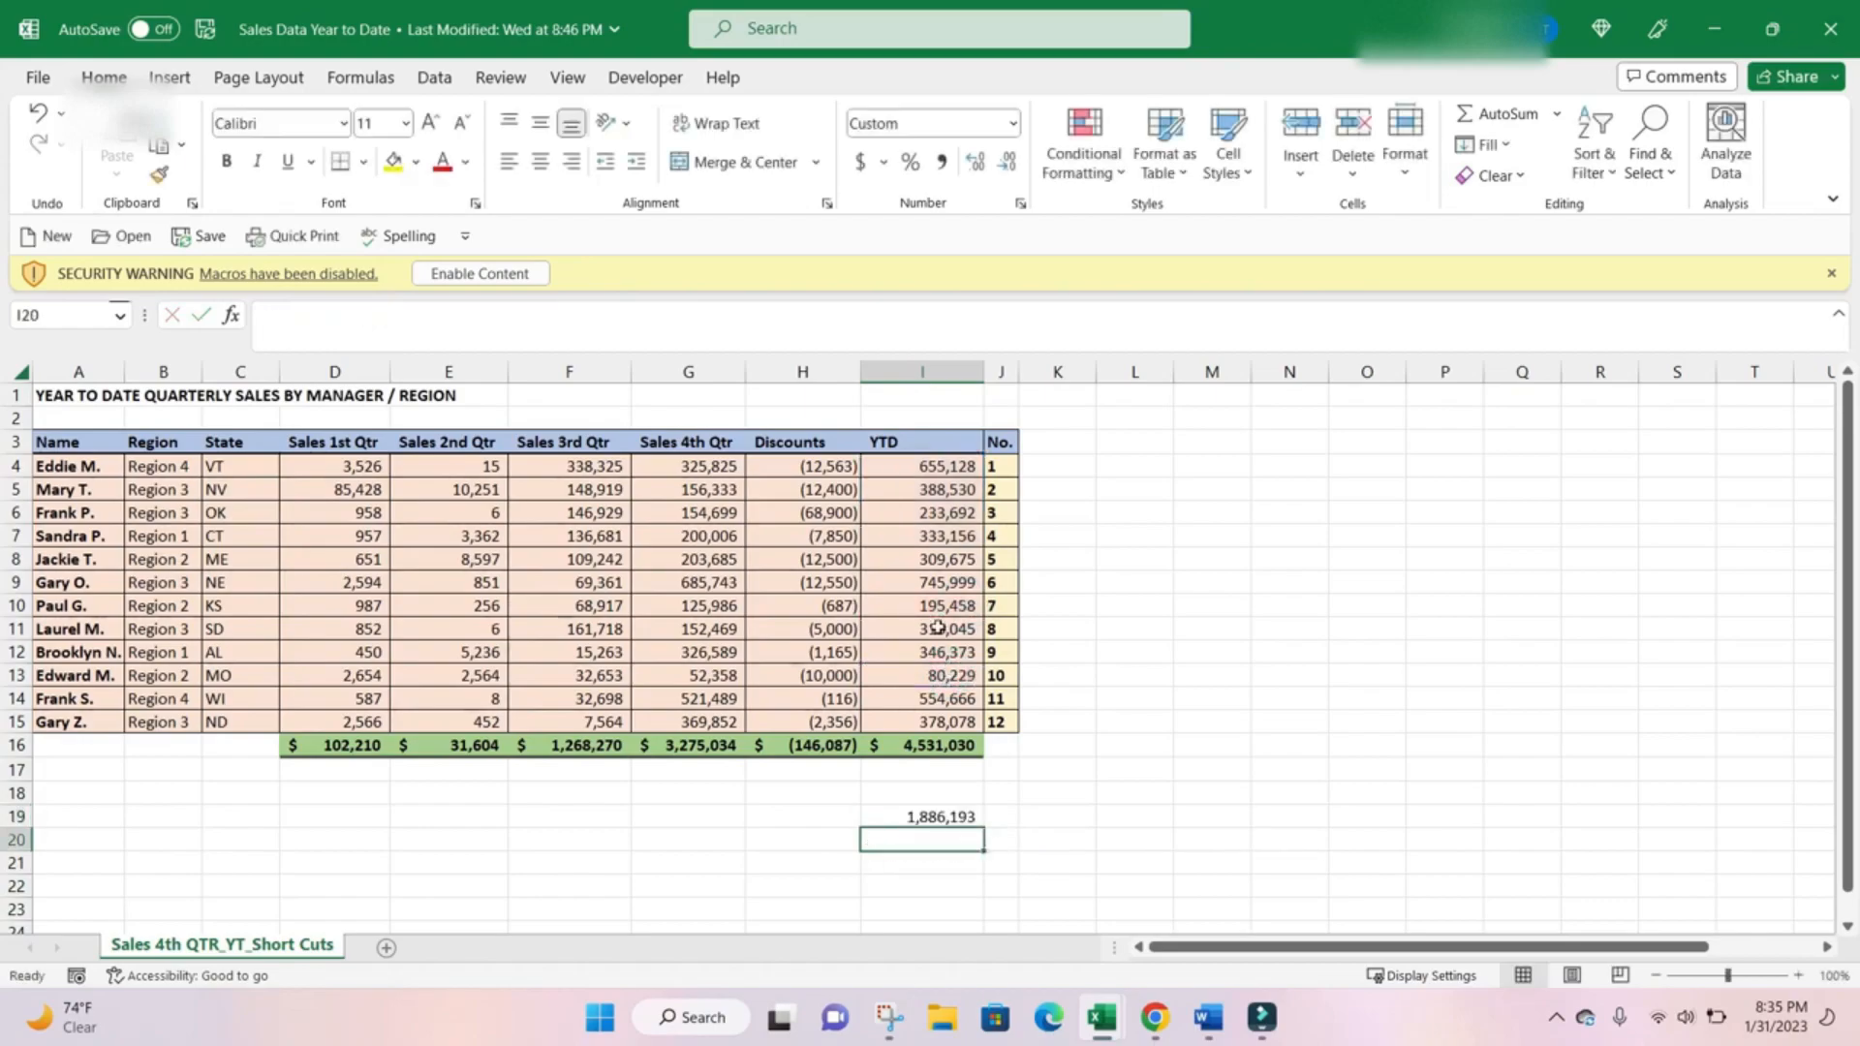
Review which cells the SUM formula in I19 references by opening it in edit mode.
left_click(1010, 789)
left_click(969, 814)
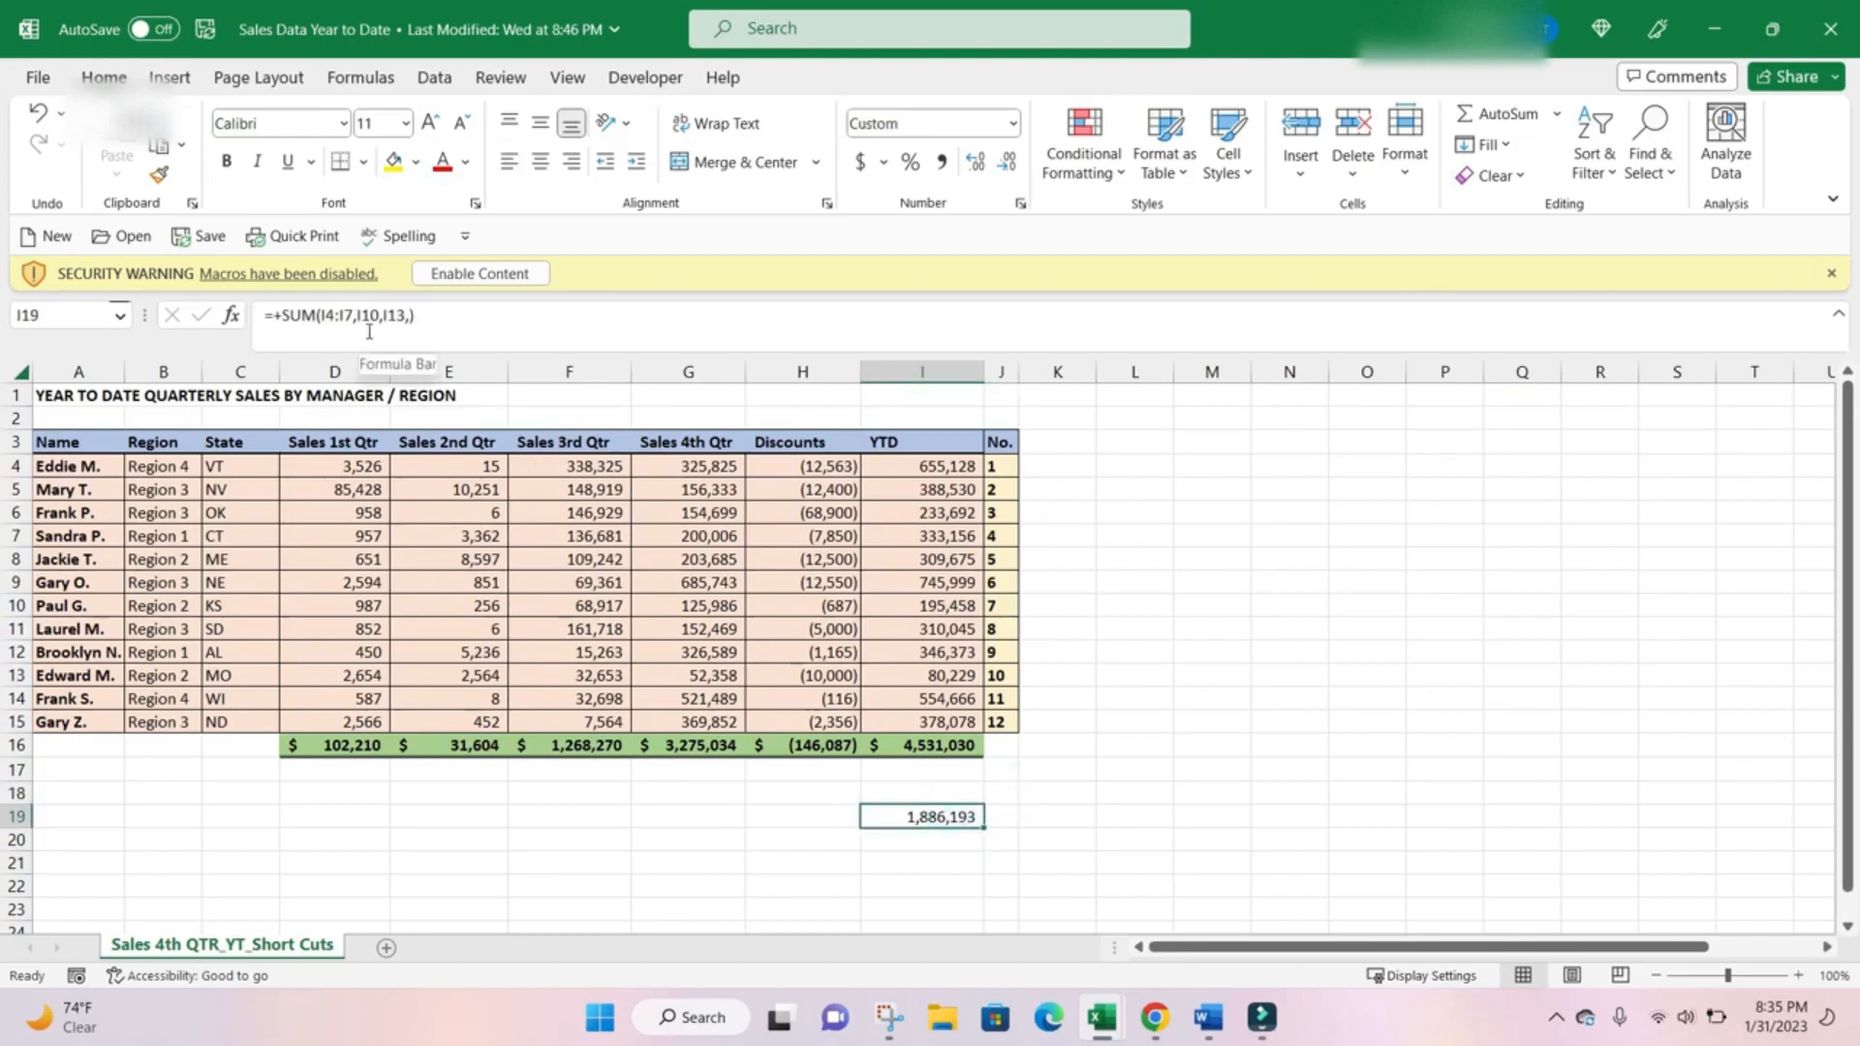
key("F2")
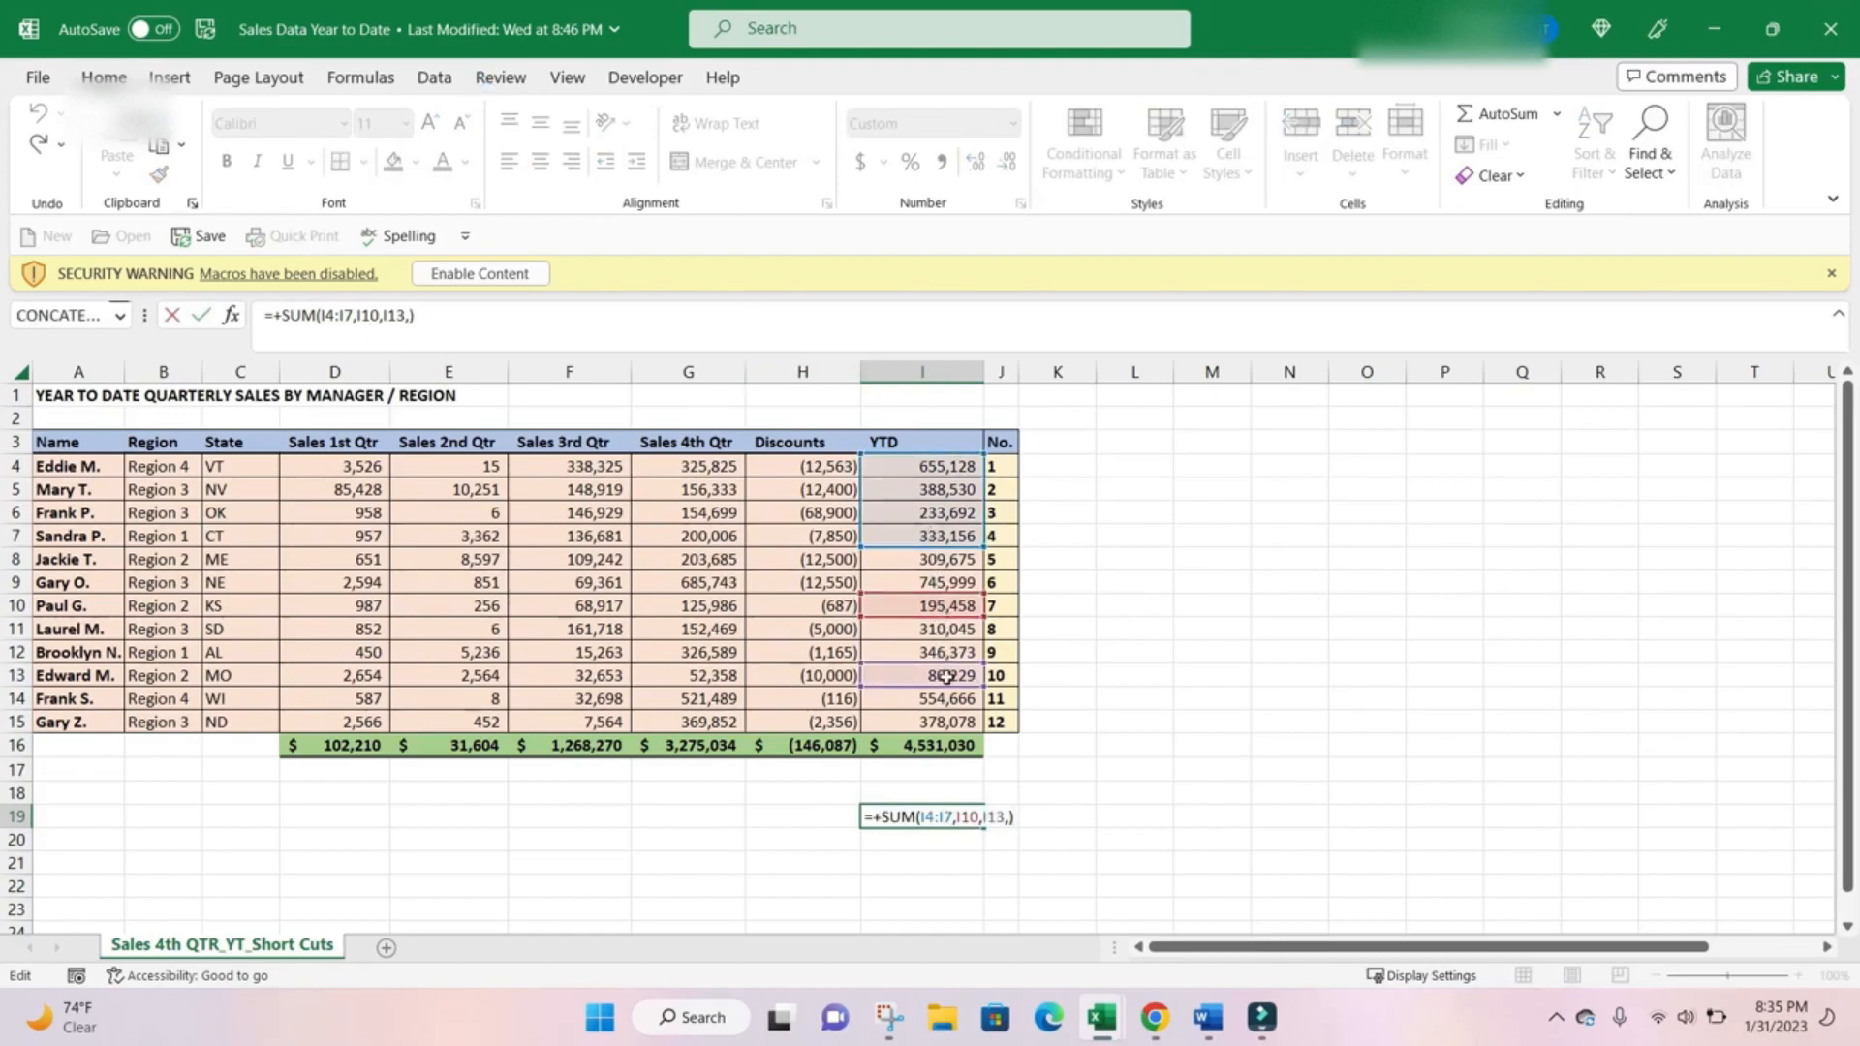
key("ctrl+Return")
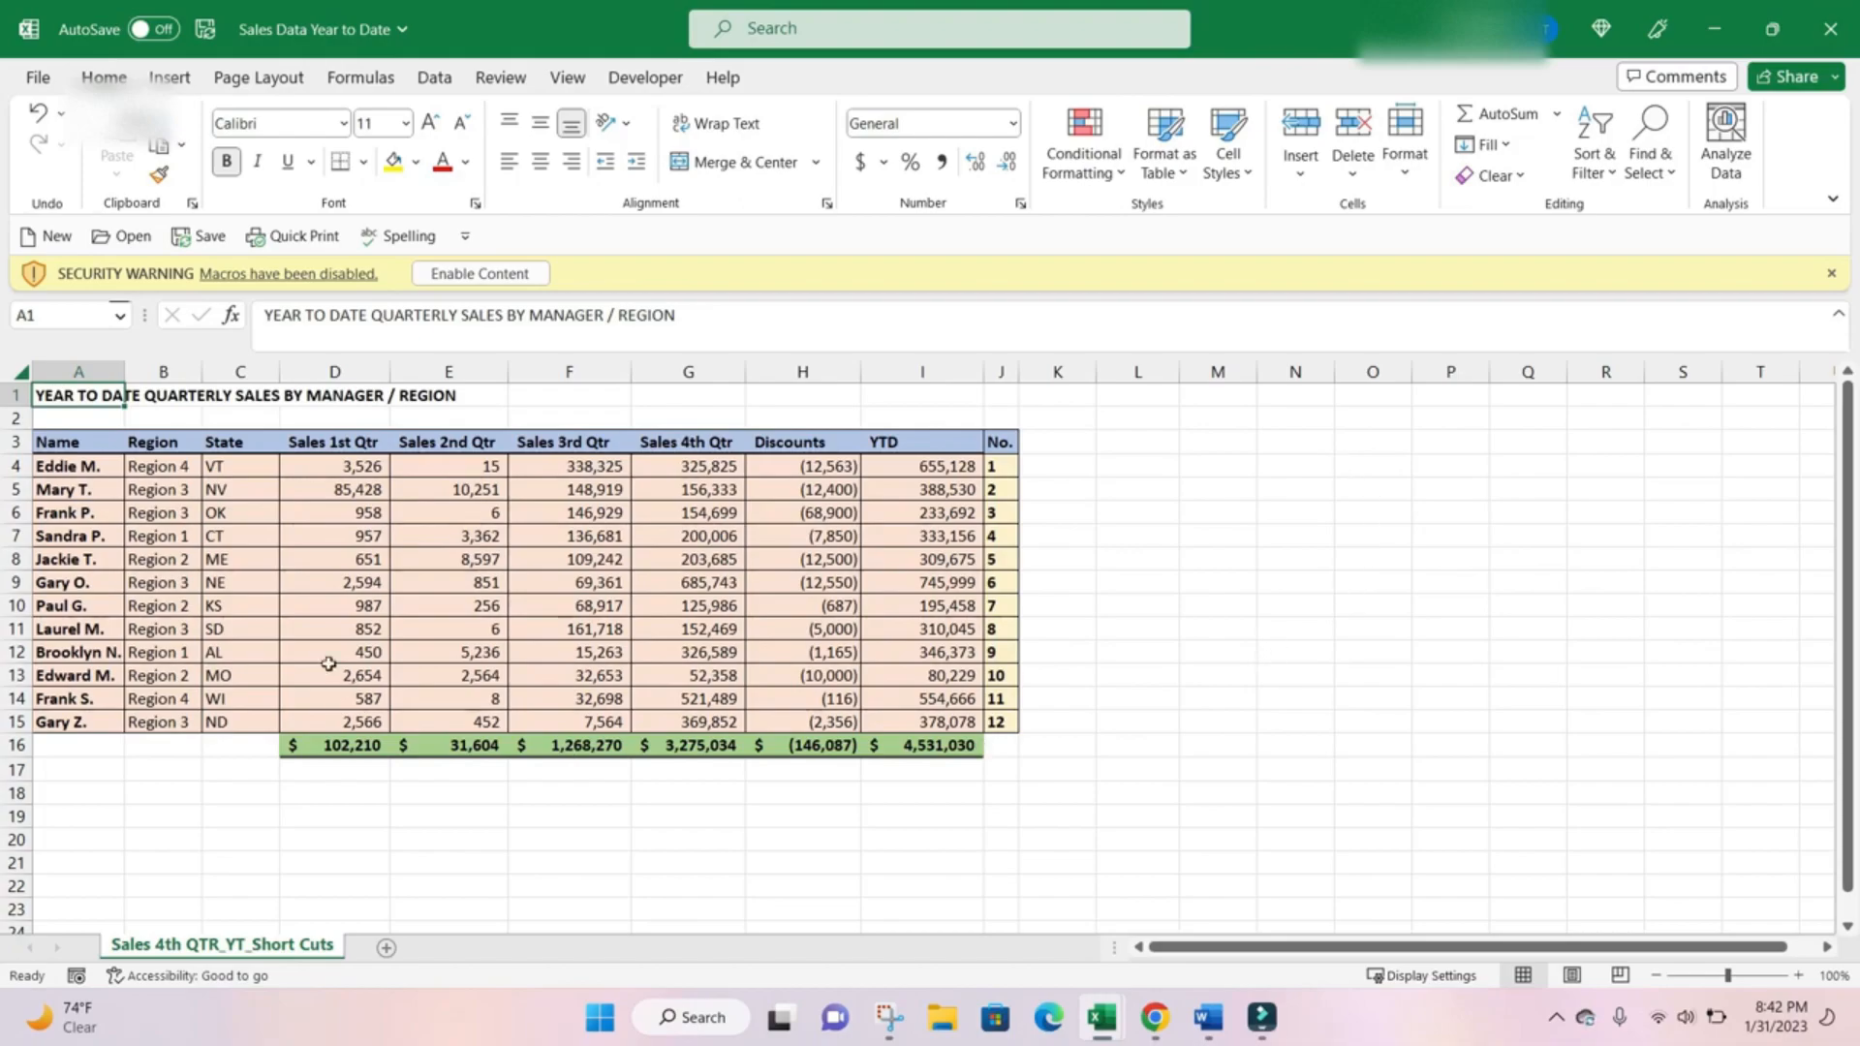
left_click(104, 533)
left_click(94, 464)
left_click_drag(94, 464, 95, 771)
scroll(83, 735, "up", 7)
left_click(212, 576)
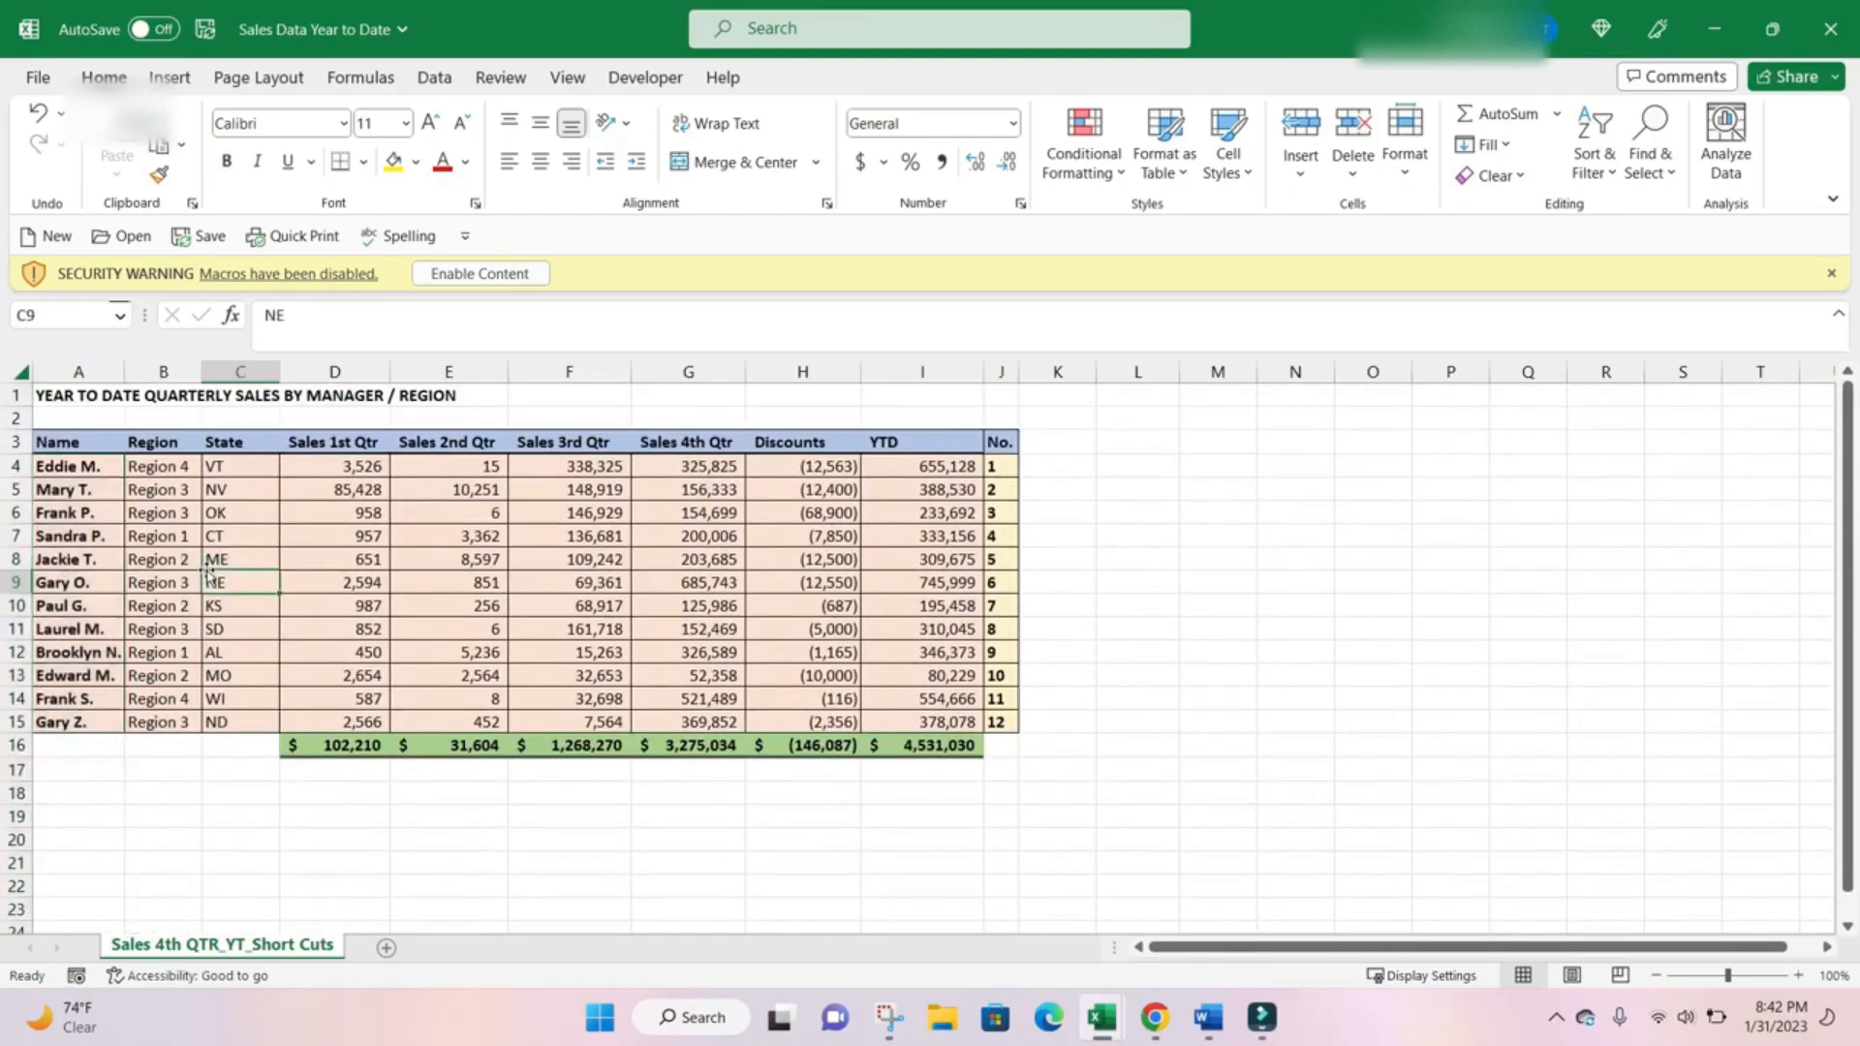
Insert a blank column between the Name and Region columns.
left_click(163, 552)
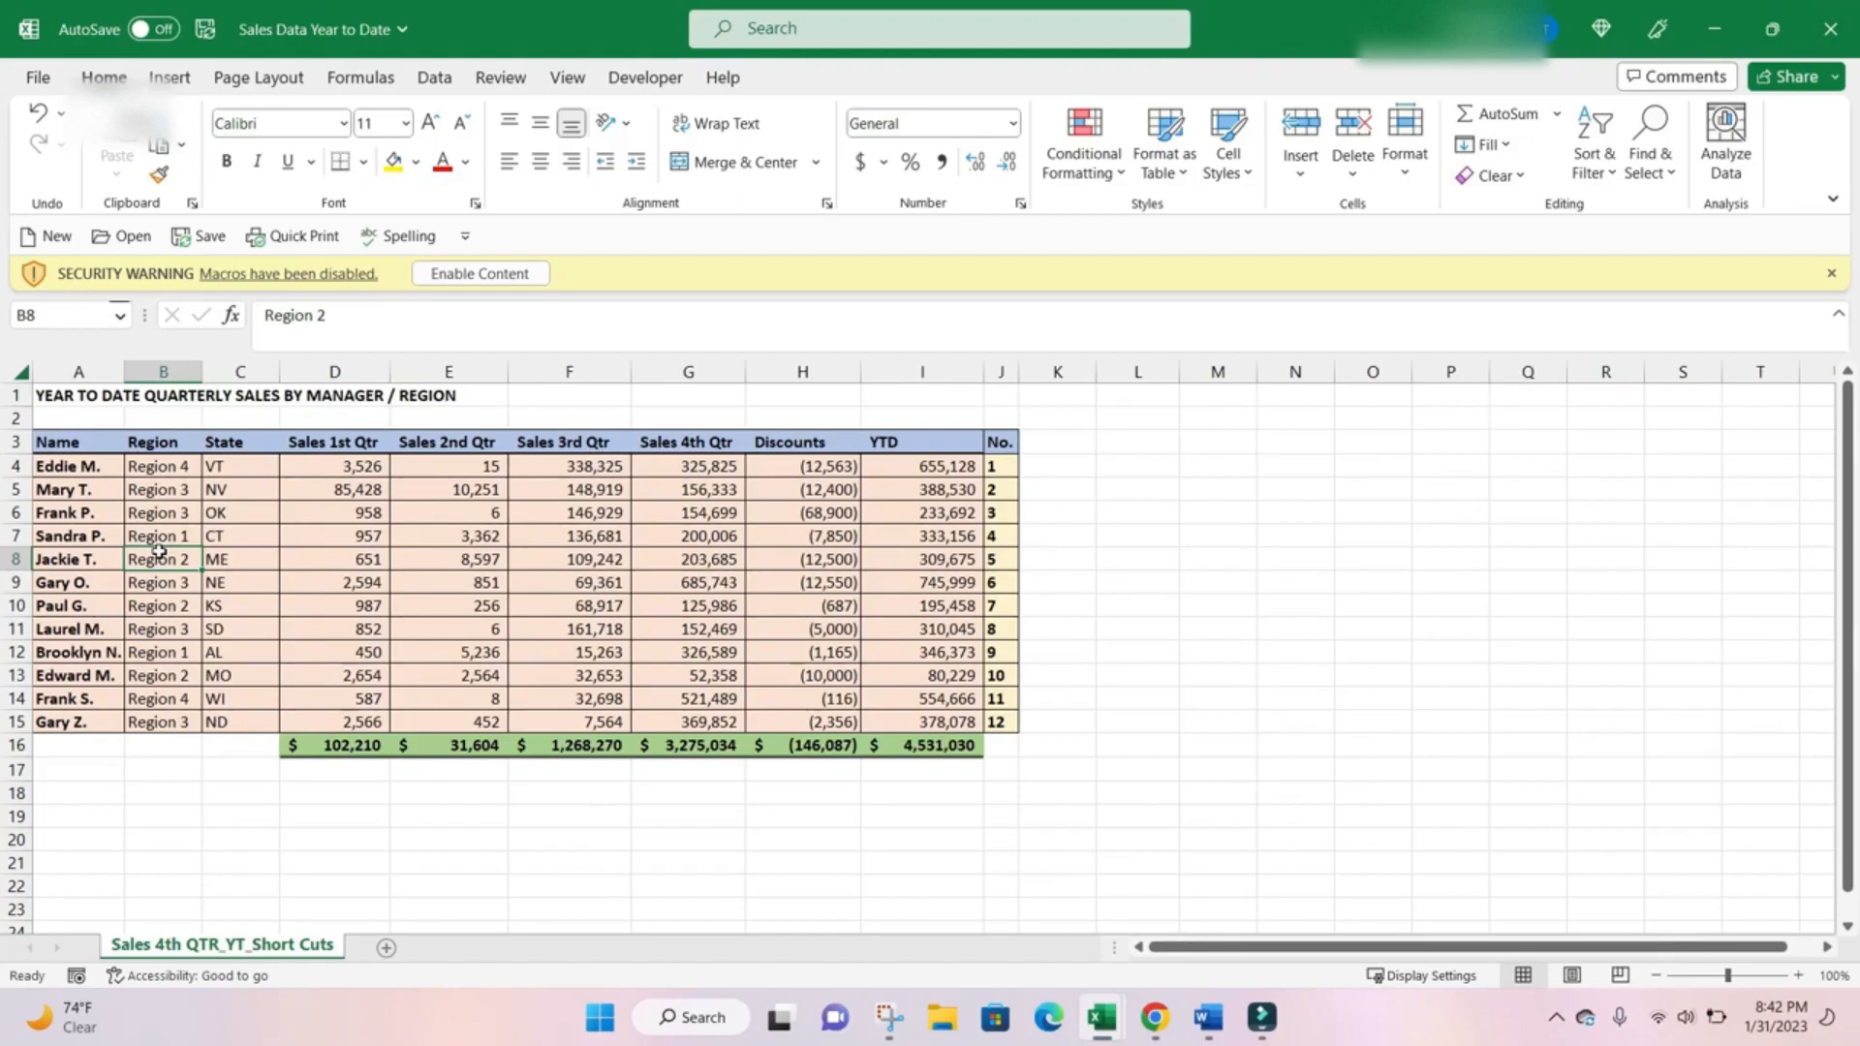
key("ctrl+space")
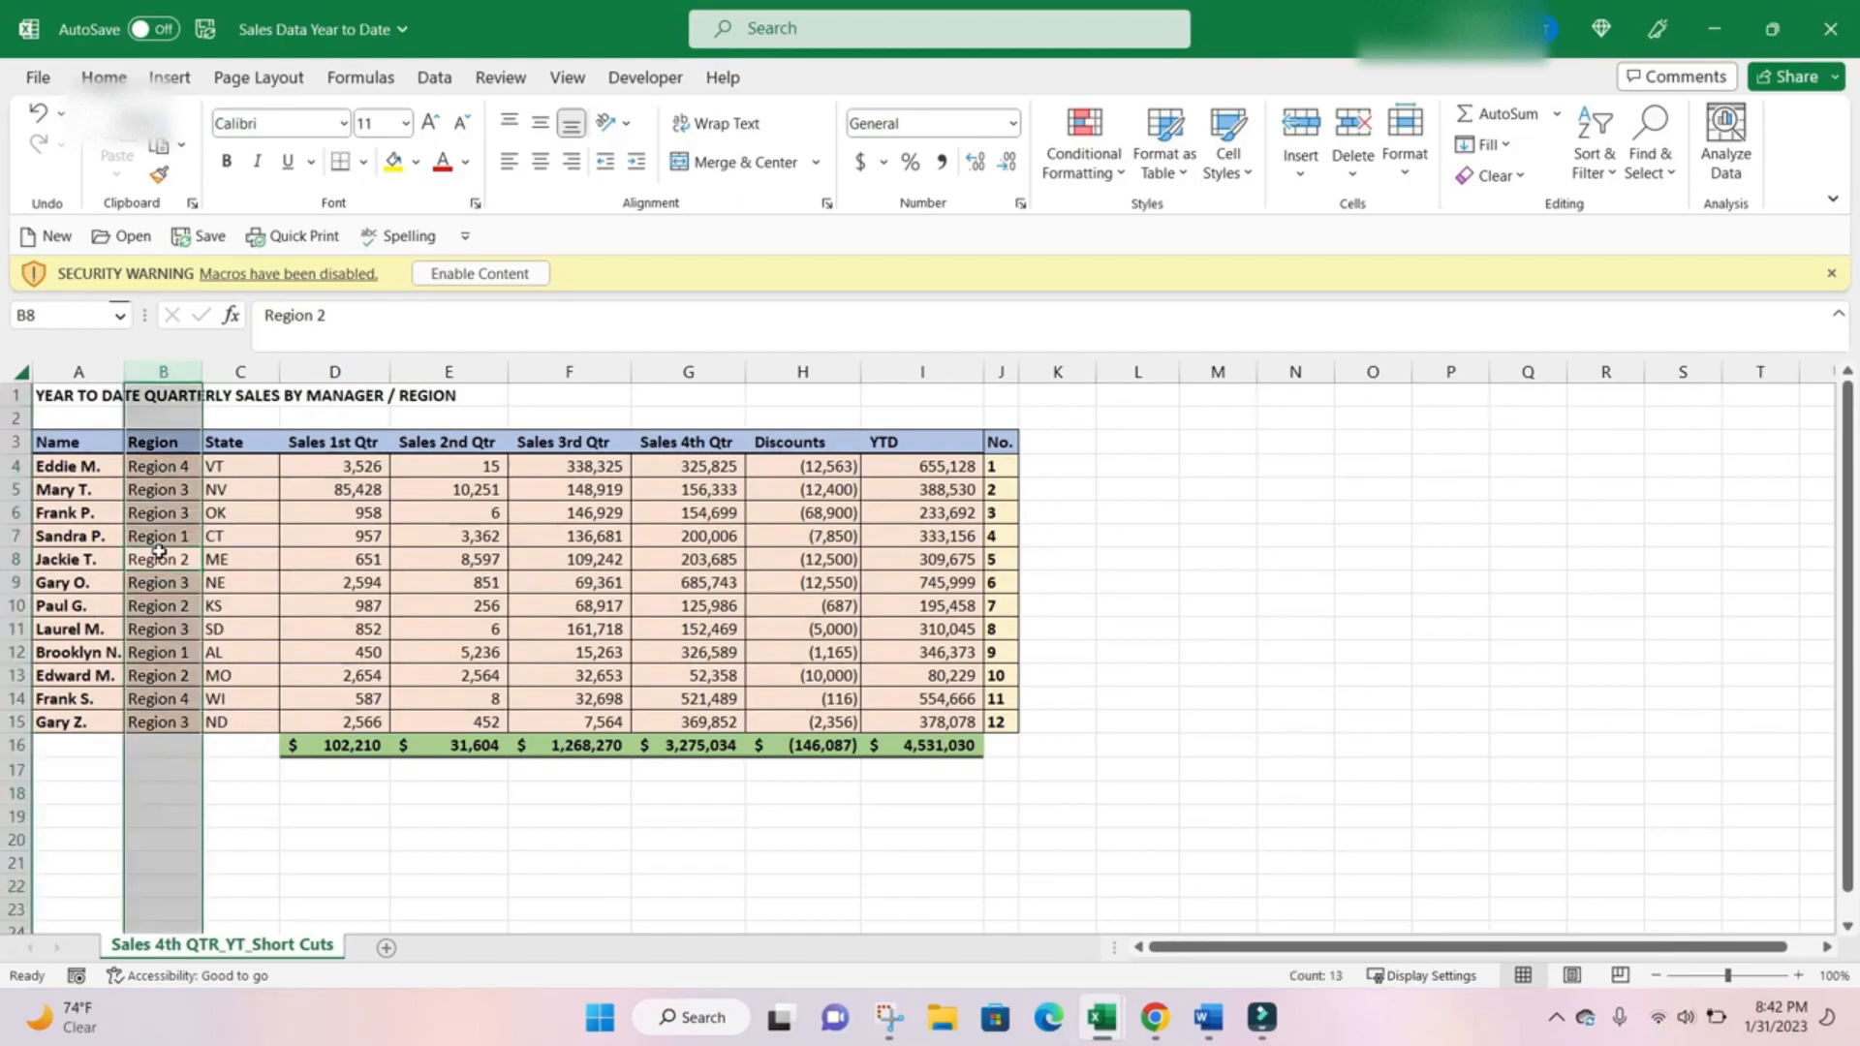
key("ctrl+shift+plus")
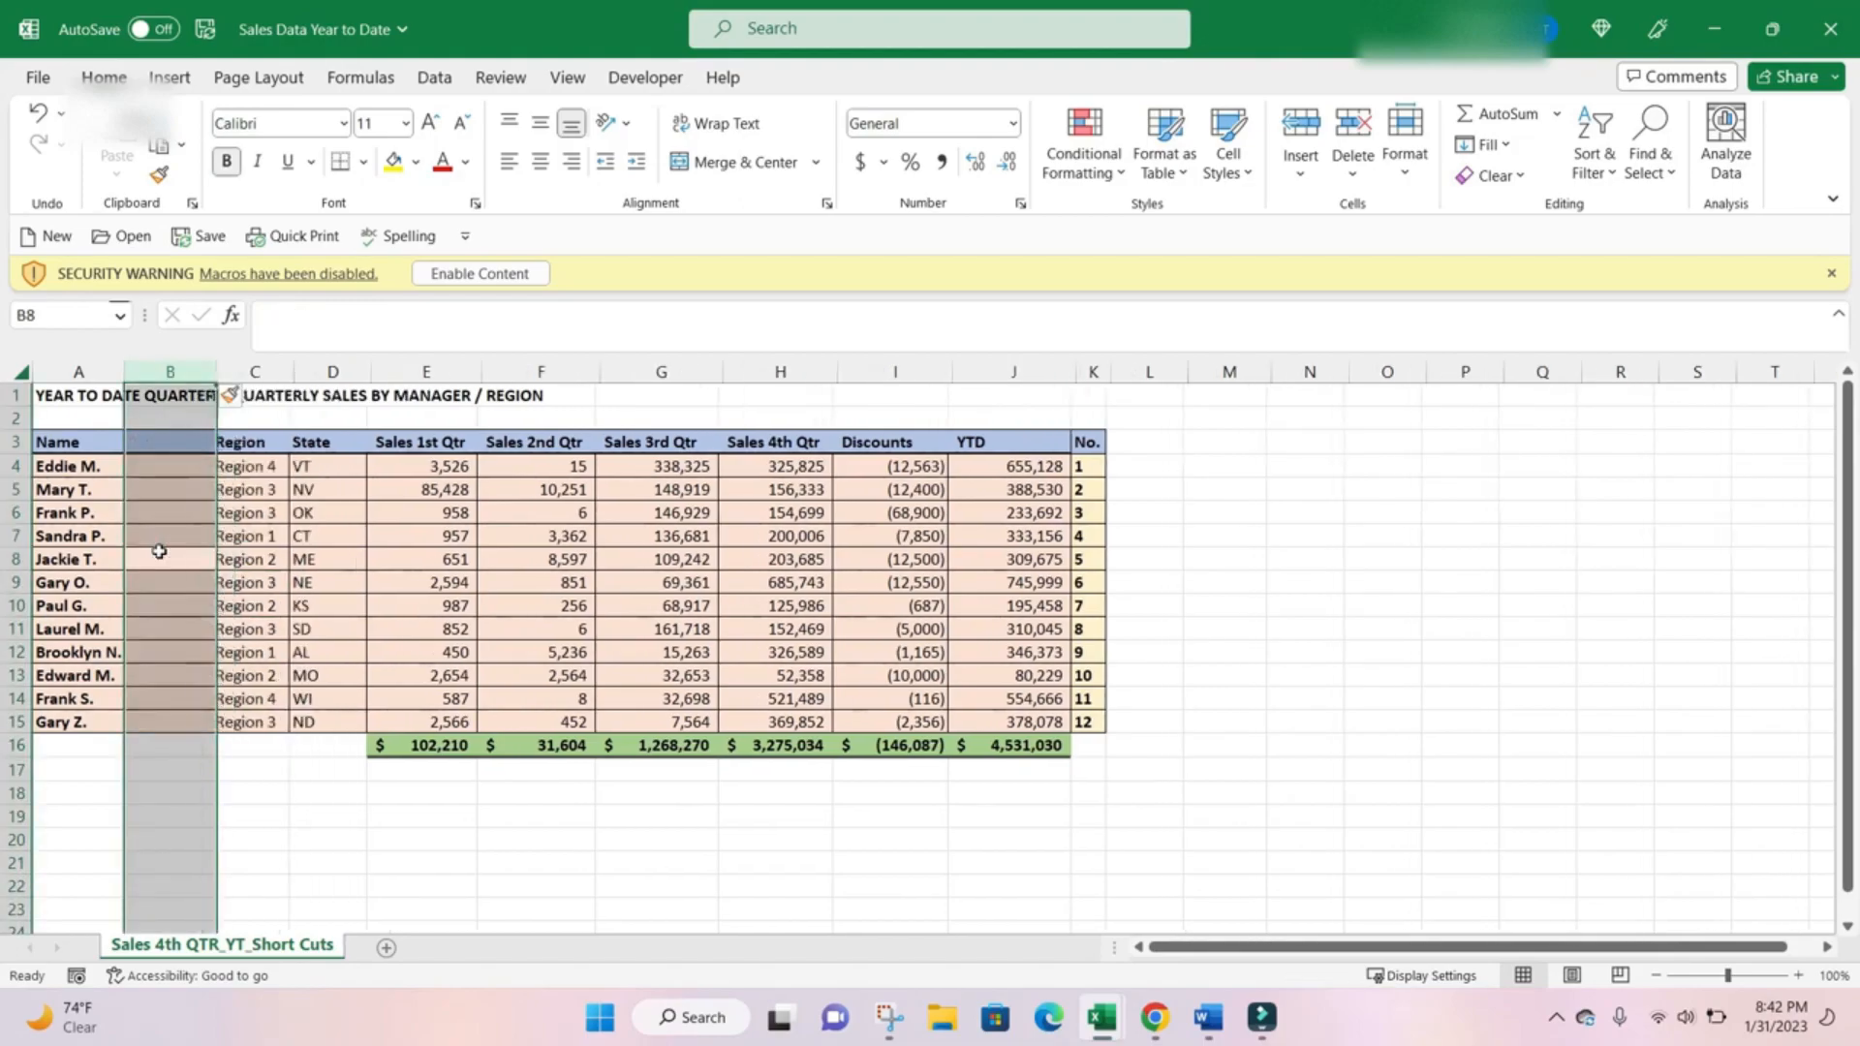
left_click(149, 472)
left_click(89, 467)
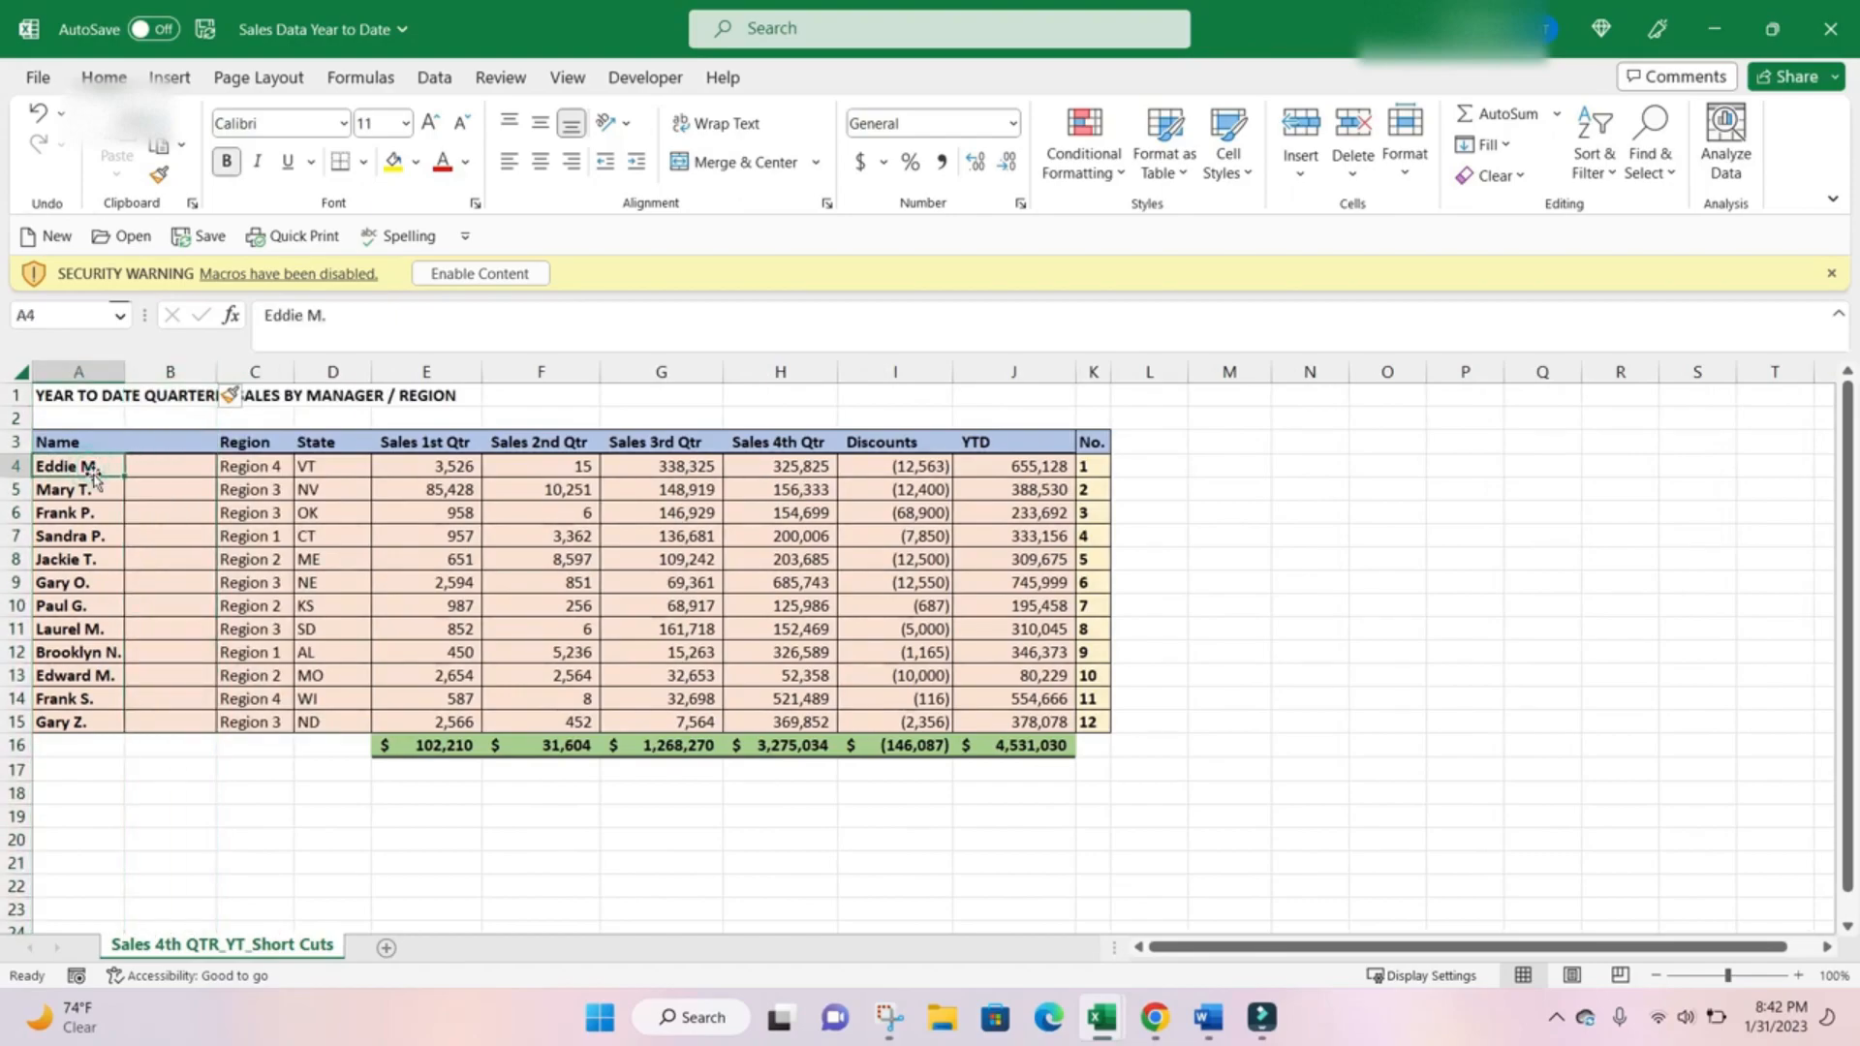
key("ctrl+c")
key("Right")
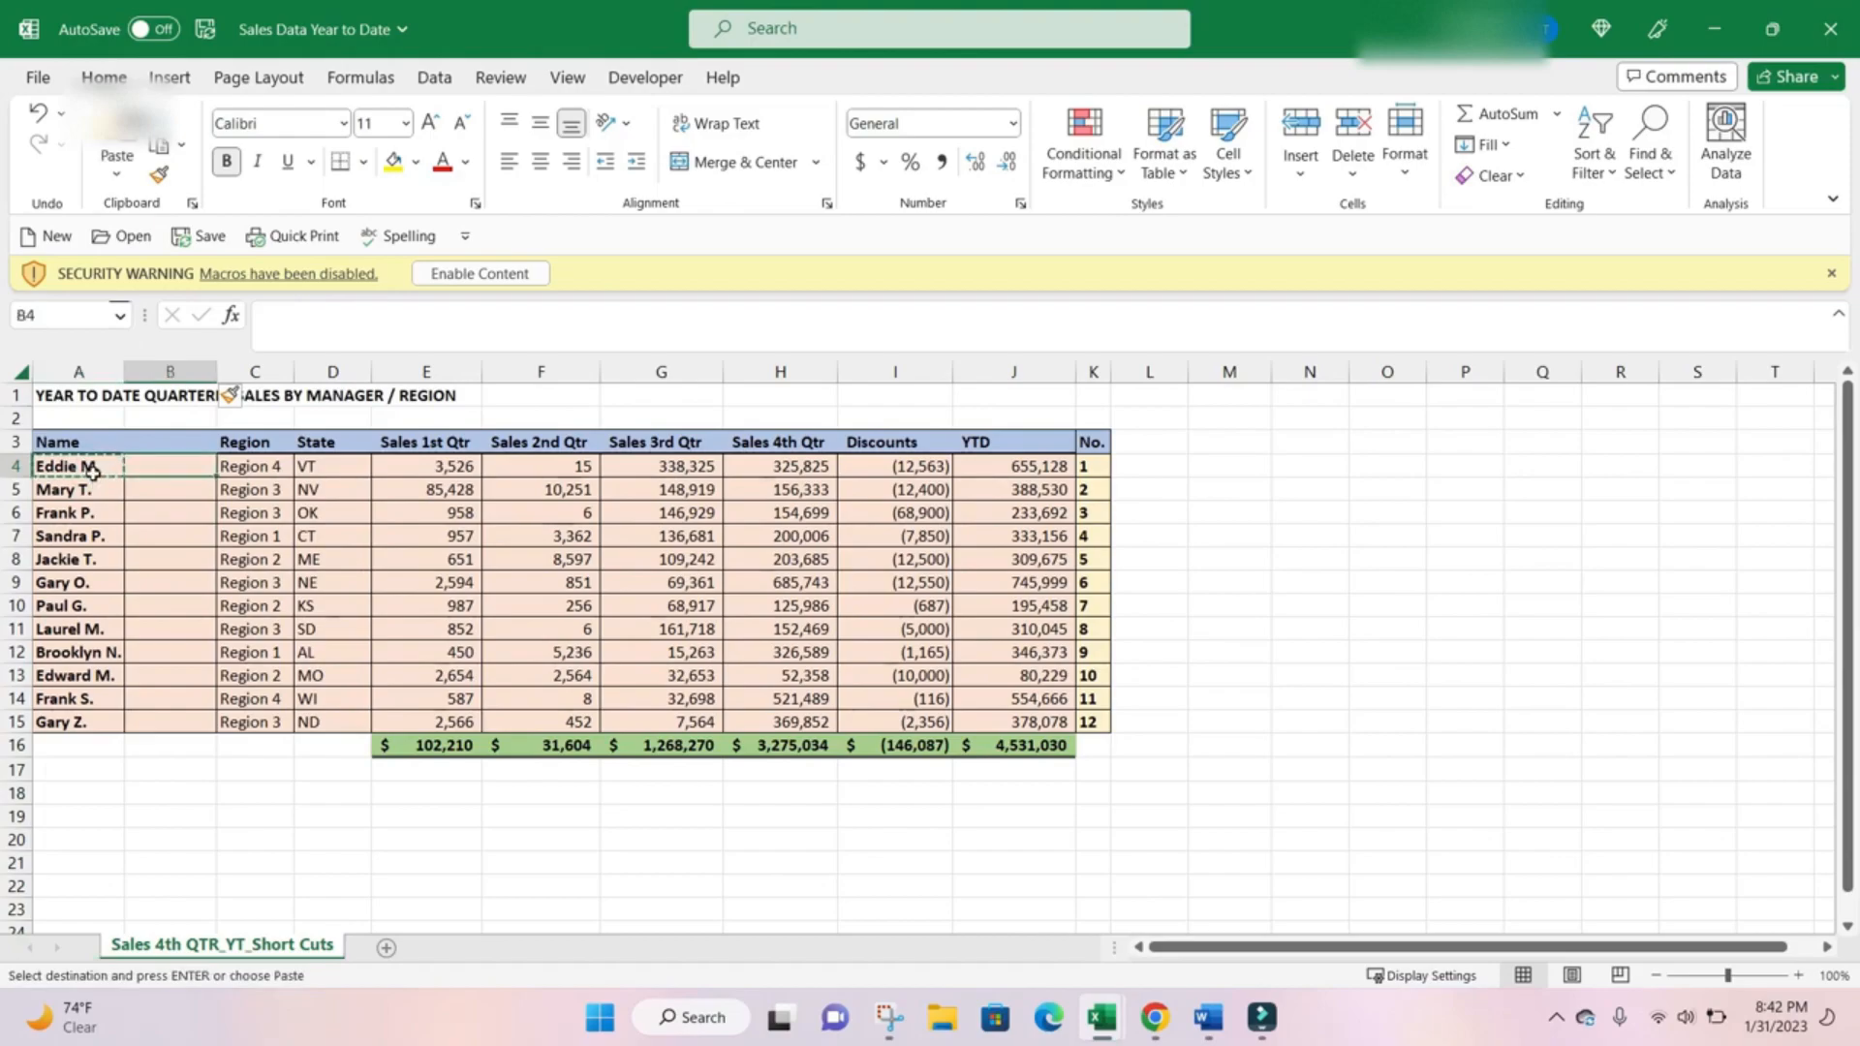
key("ctrl+v")
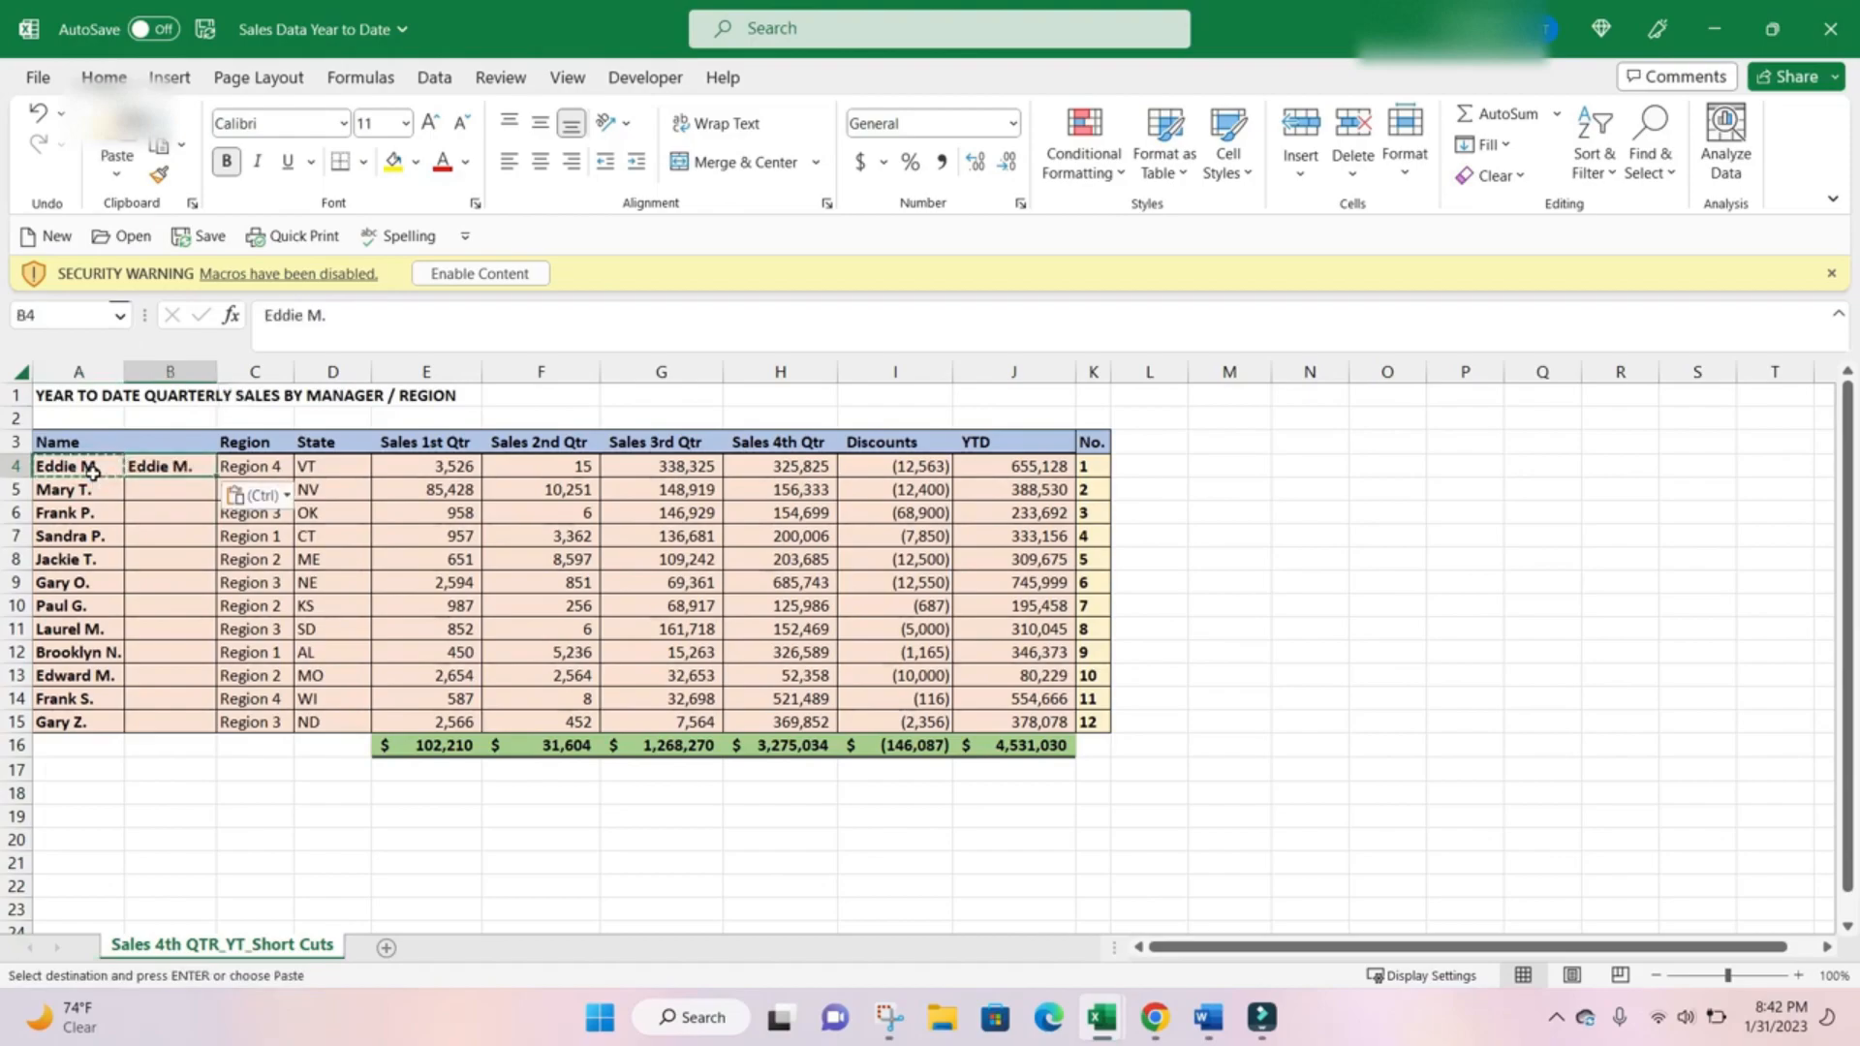
left_click(365, 317)
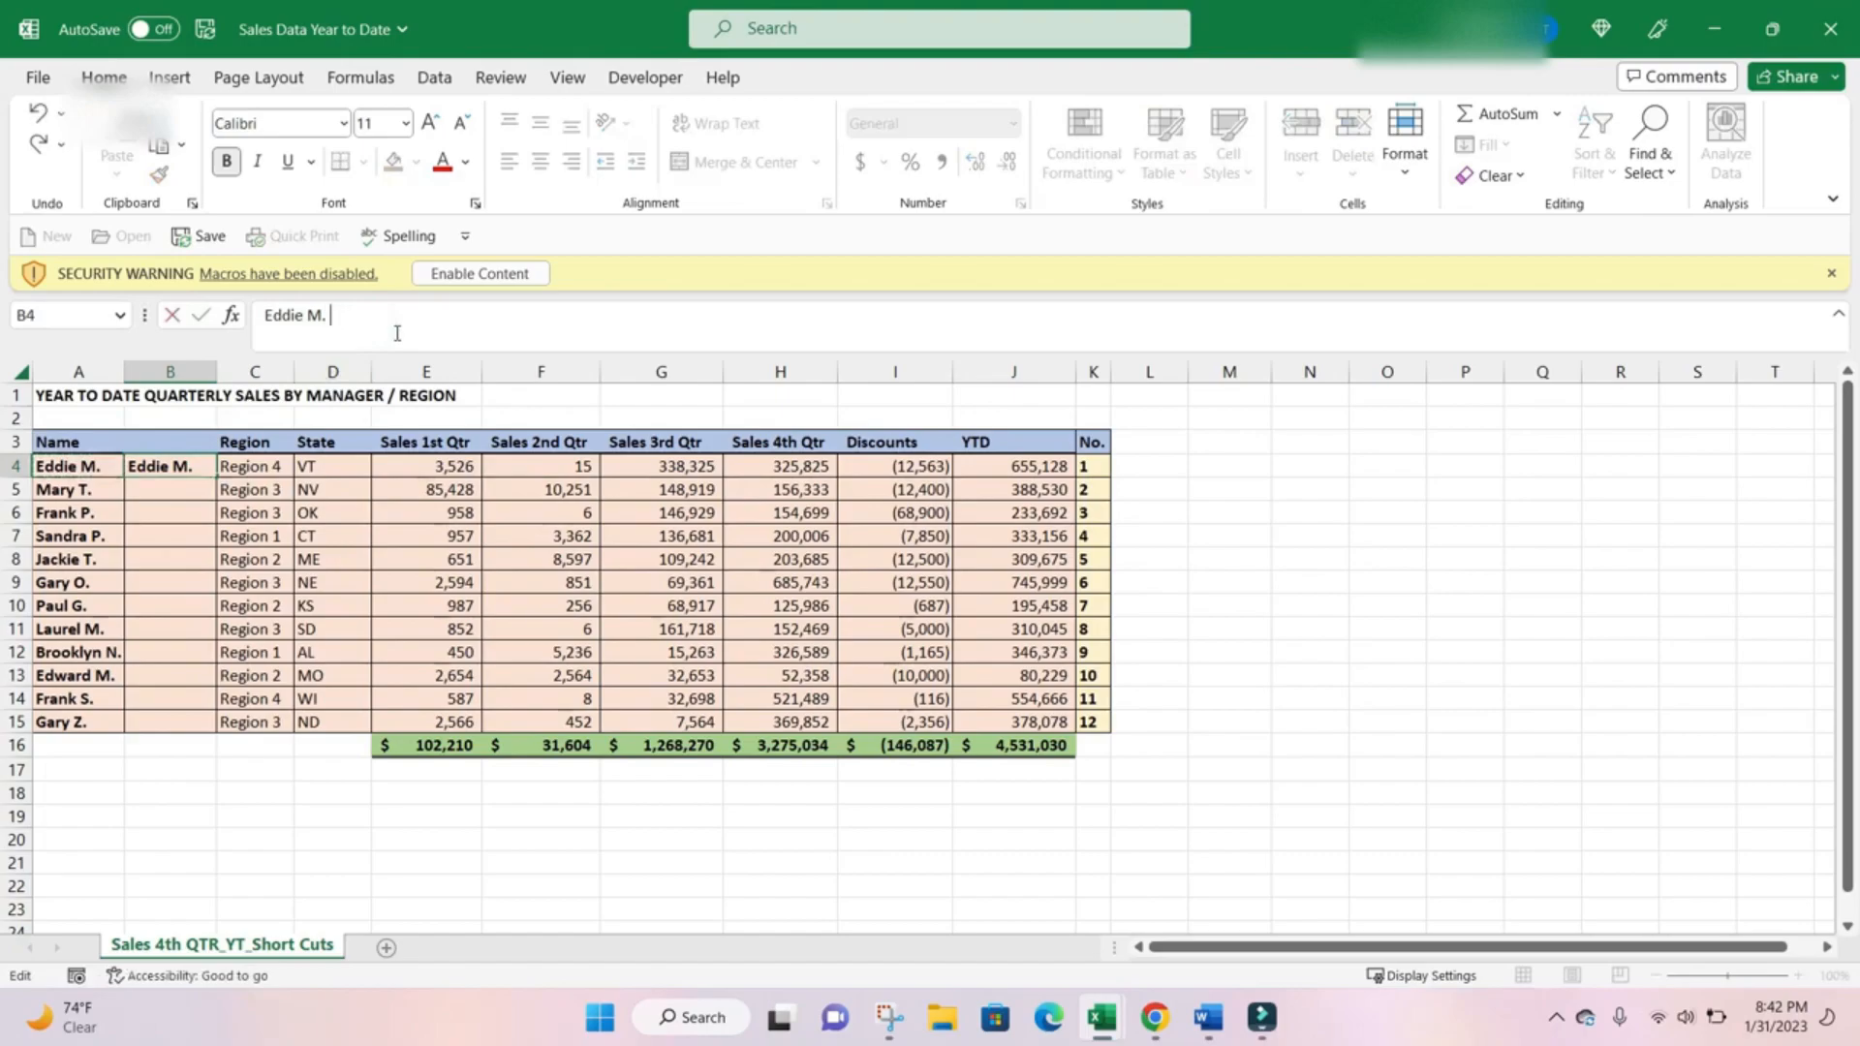
type("@gmail.com")
key("Return")
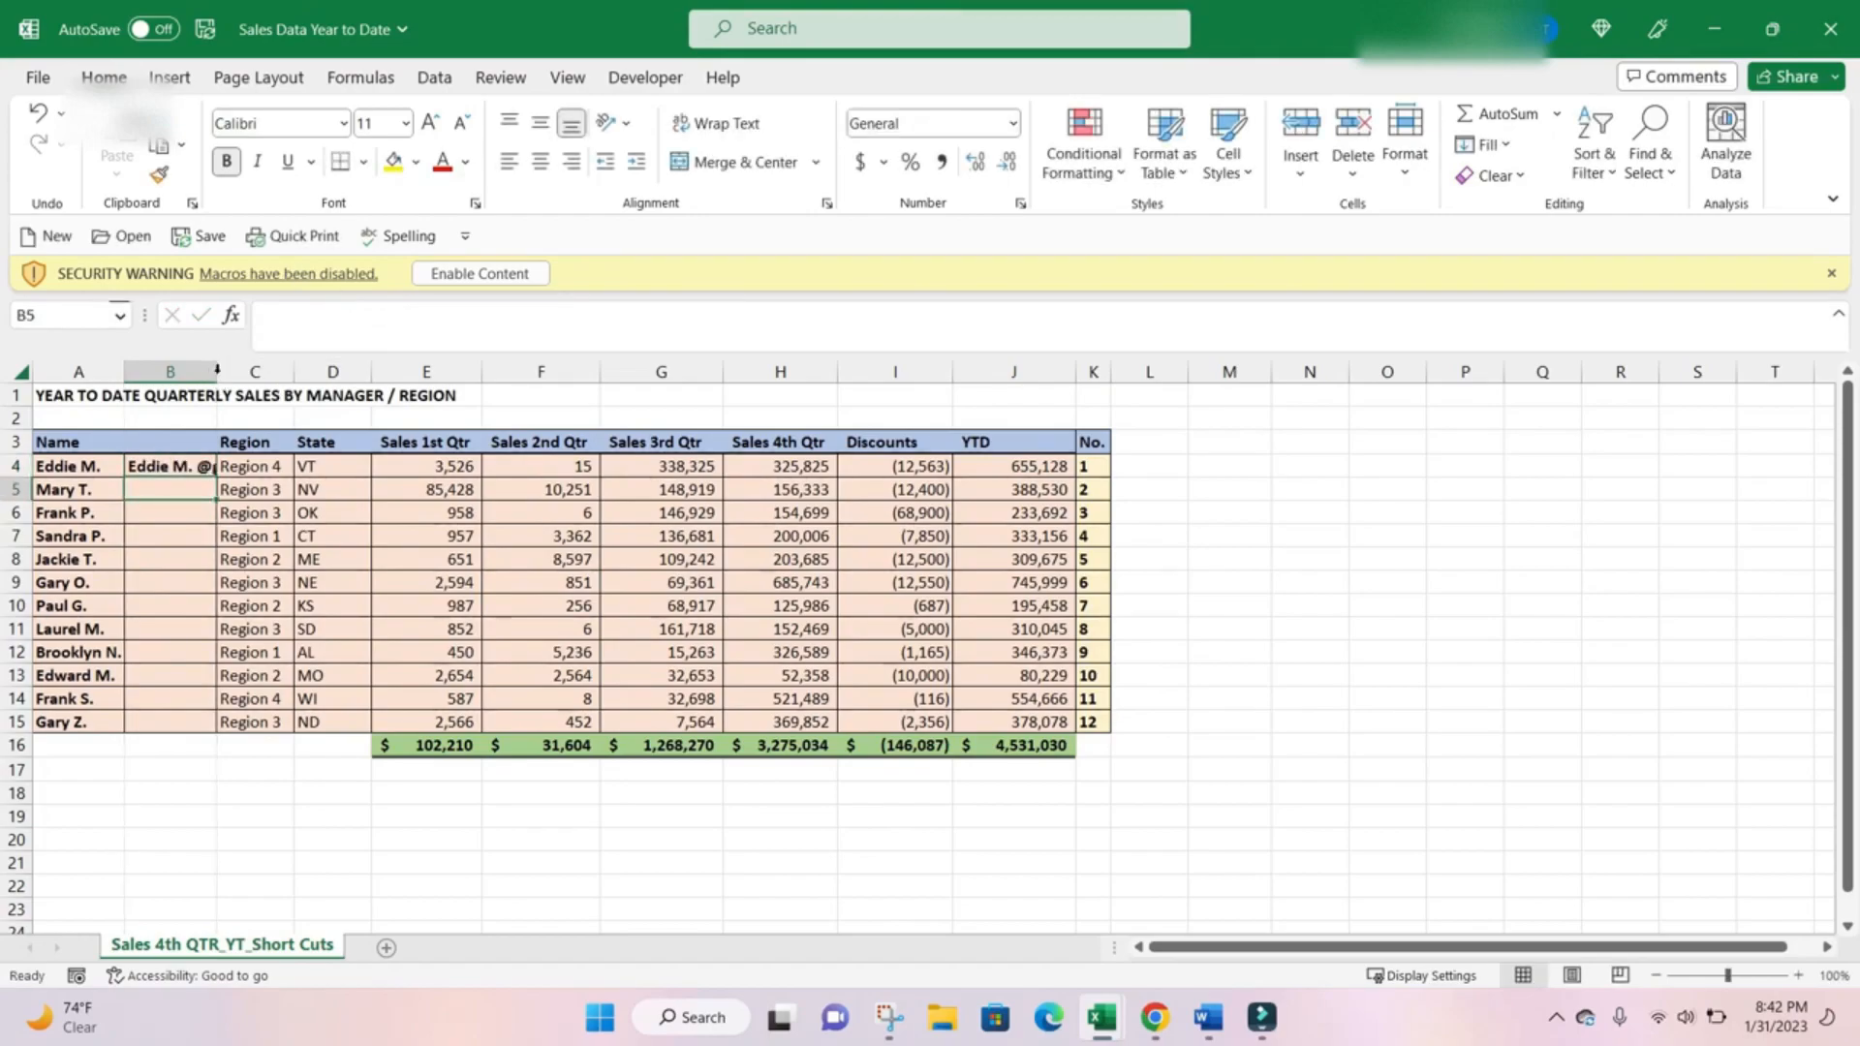
Auto-fit the width of column B and Flash Fill B4:B15 with e-mail addresses following the pattern in B4.
double_click(217, 372)
left_click(219, 465)
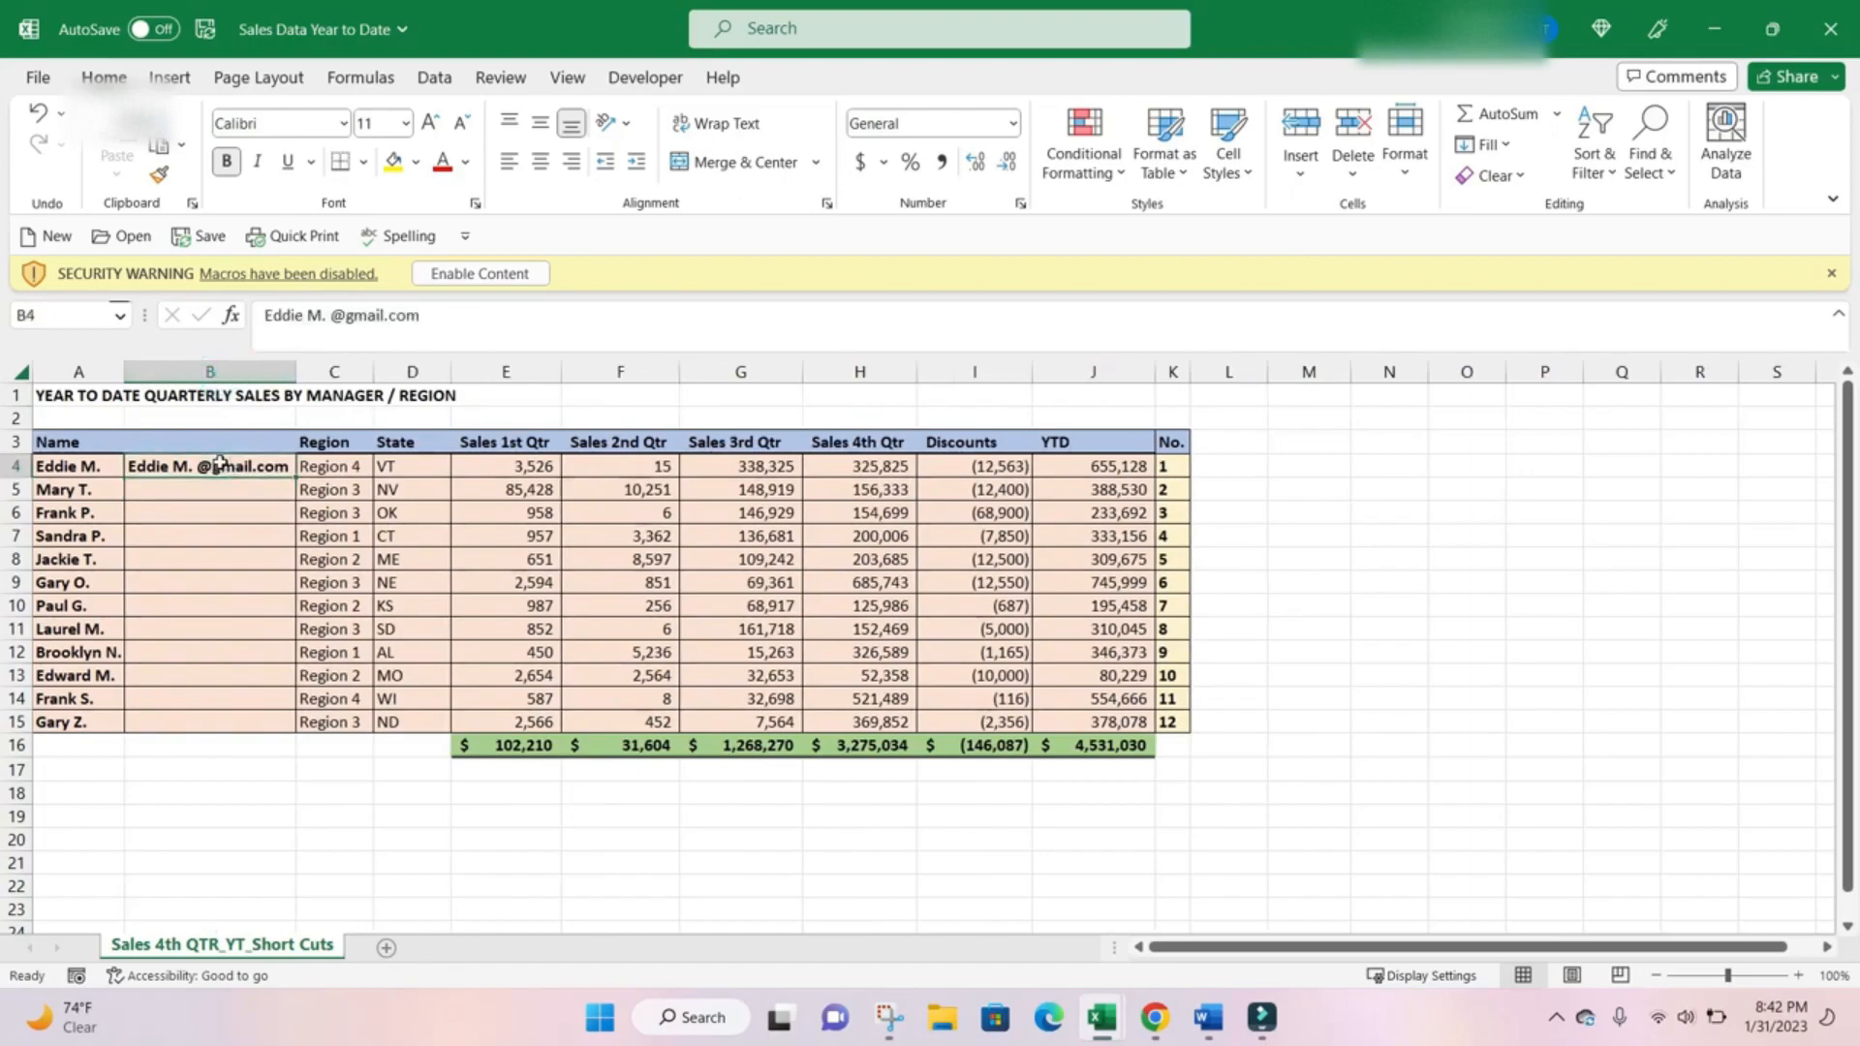
key("ctrl+shift+Down")
key("ctrl+shift+Up")
key("shift+Down")
key("shift+Down")
key("shift+Down")
key("shift+Down")
key("shift+Down")
key("shift+Down")
key("shift+Down")
key("shift+Down")
key("shift+Down")
key("shift+Down")
key("shift+Down")
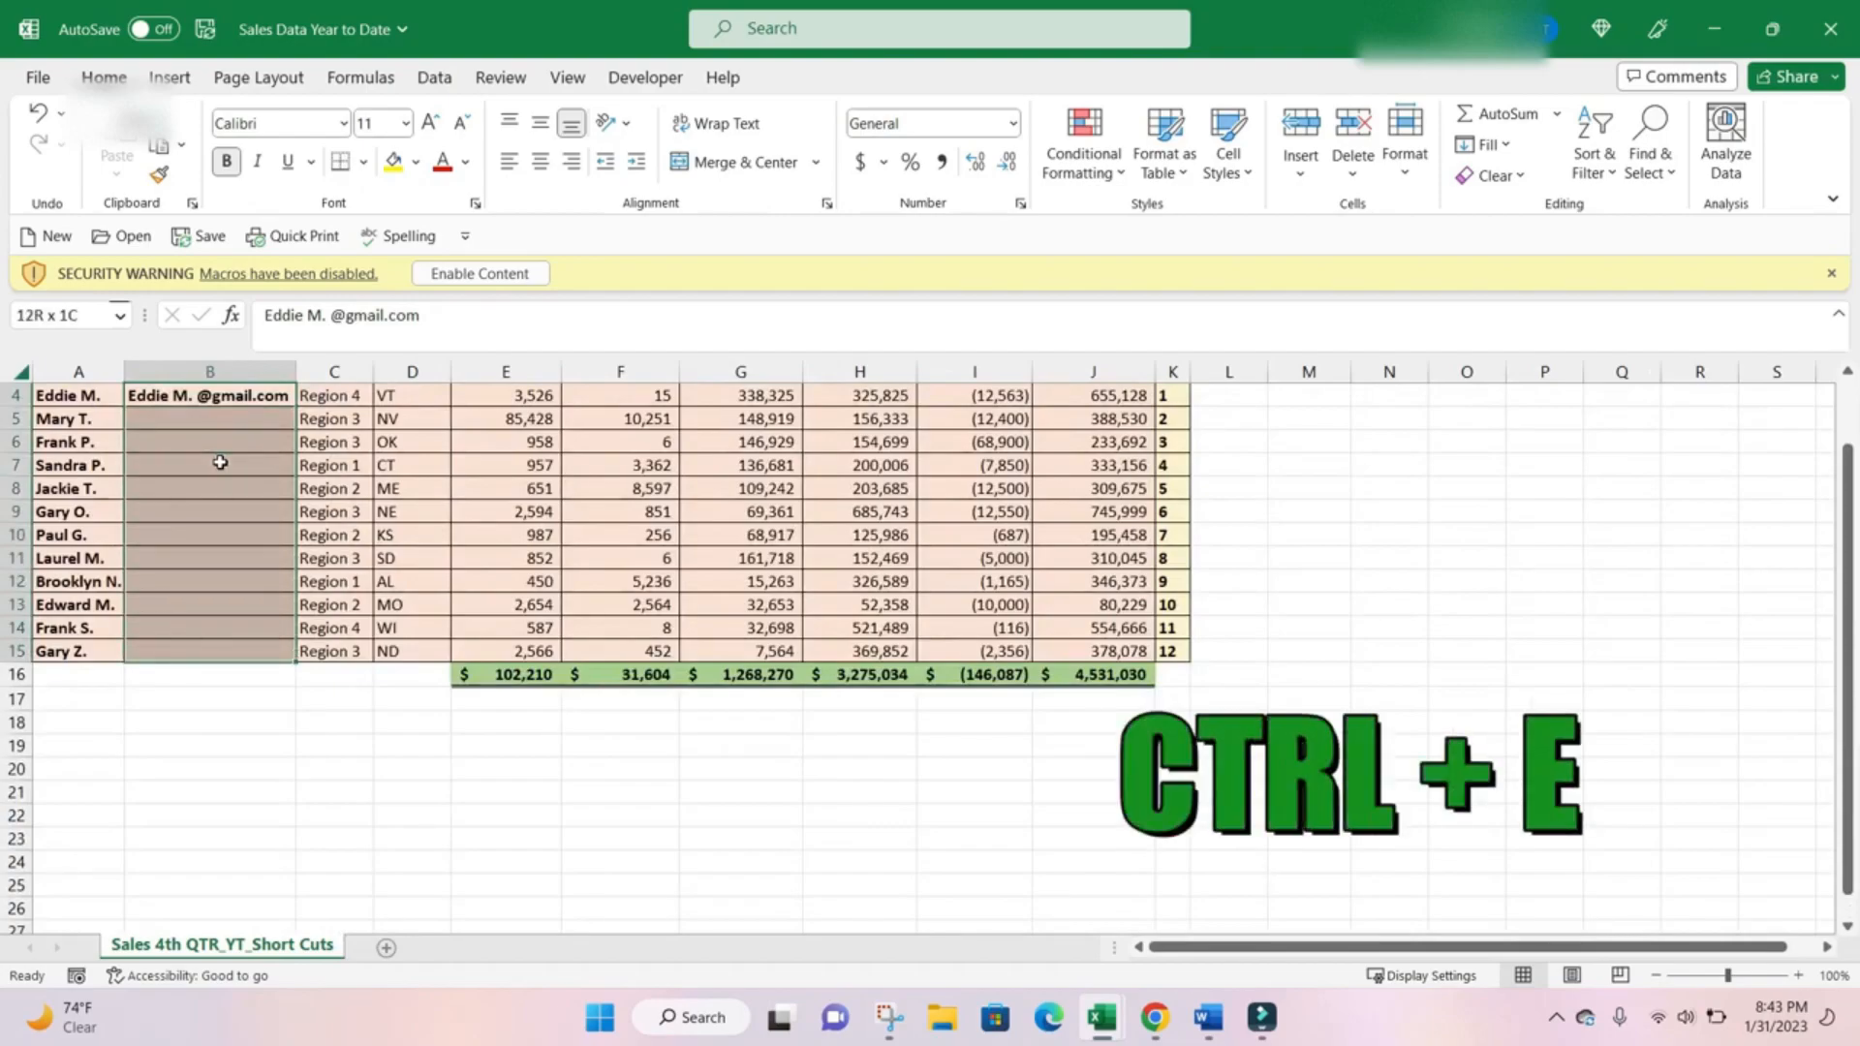
key("ctrl+e")
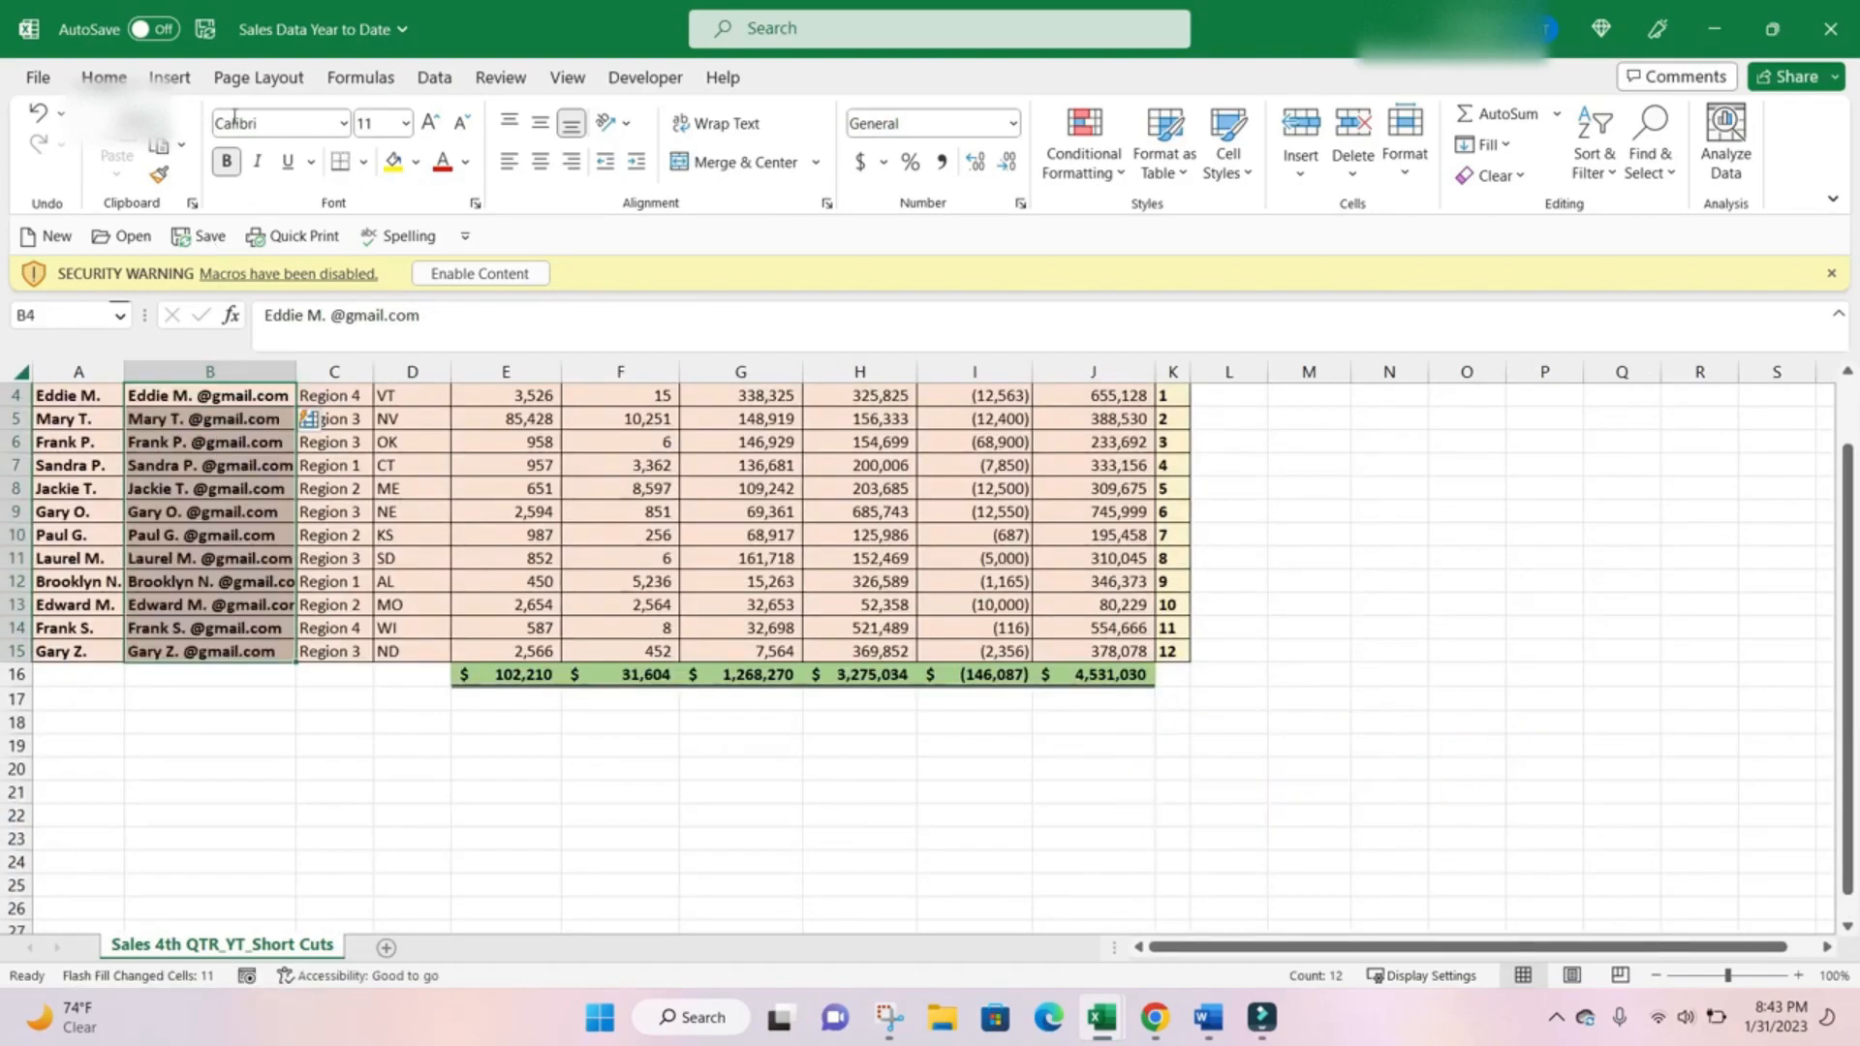
Auto-fit column B again so its width matches the longest e-mail address.
left_click(489, 560)
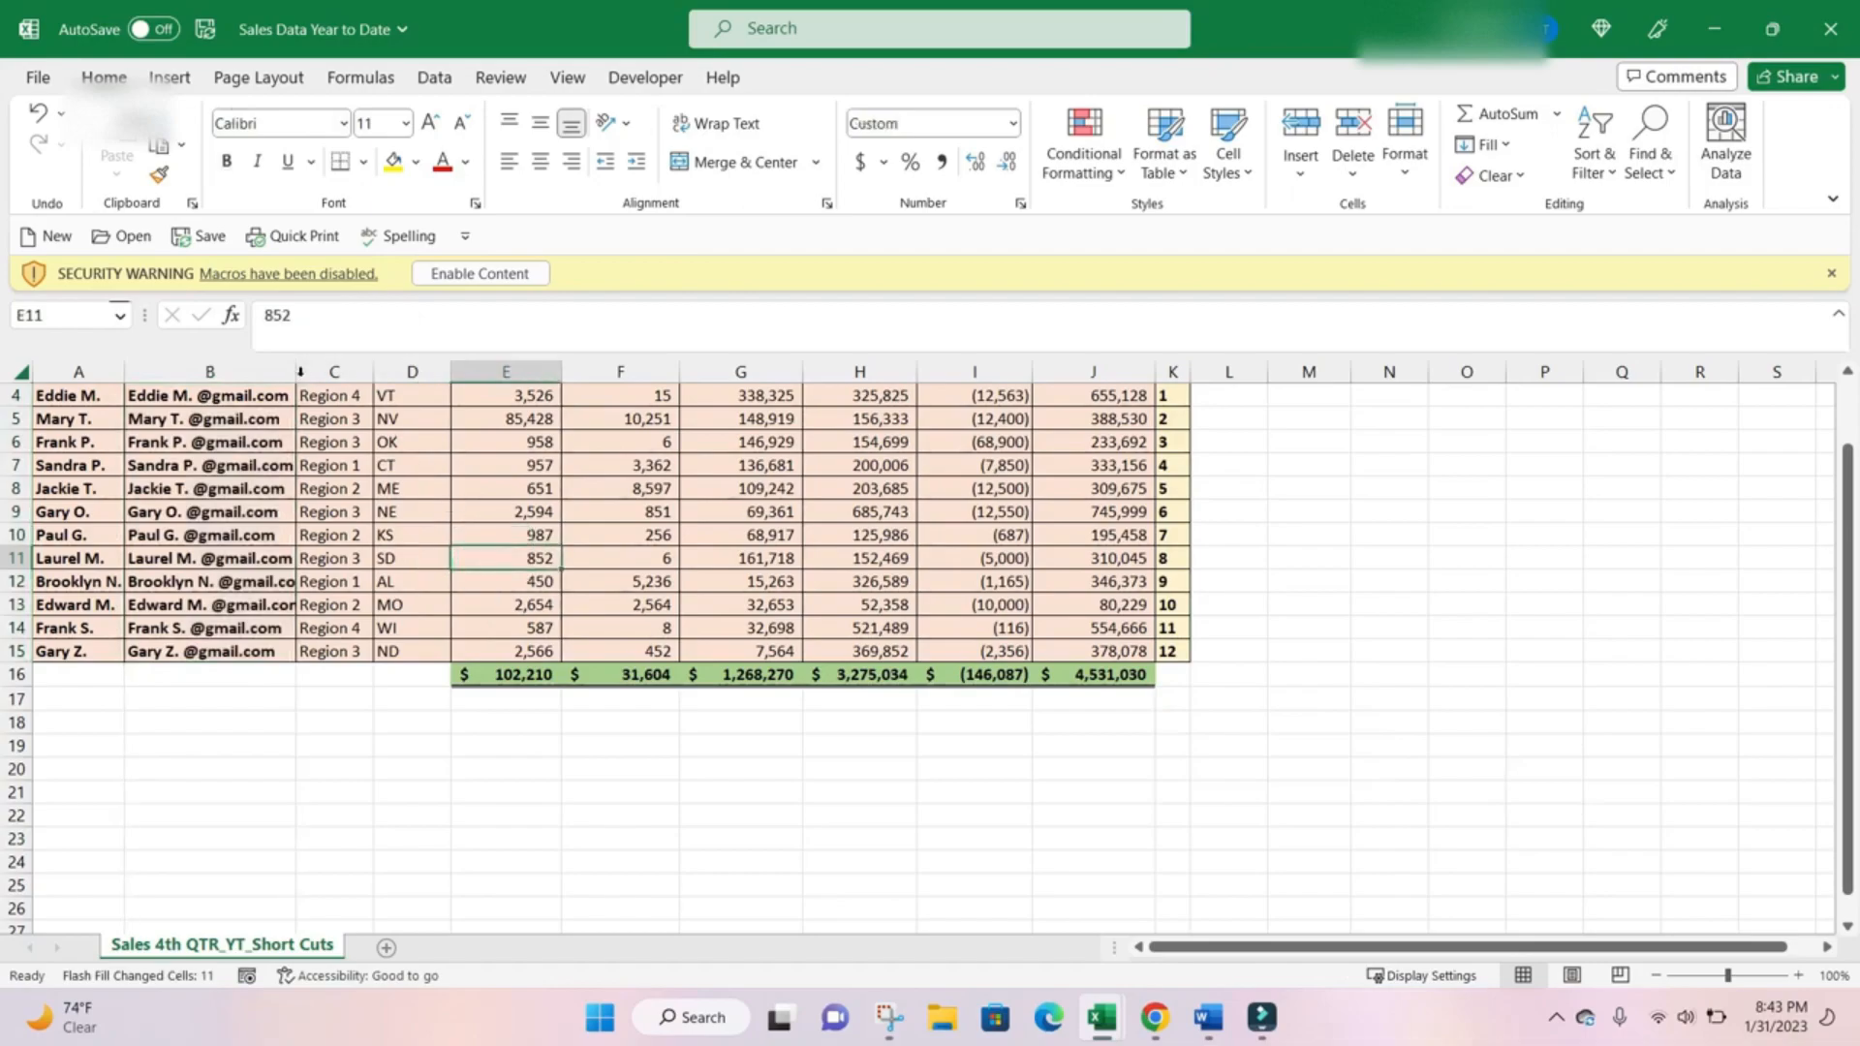
double_click(296, 373)
left_click(291, 602)
left_click_drag(77, 582, 62, 975)
scroll(65, 913, "up", 8)
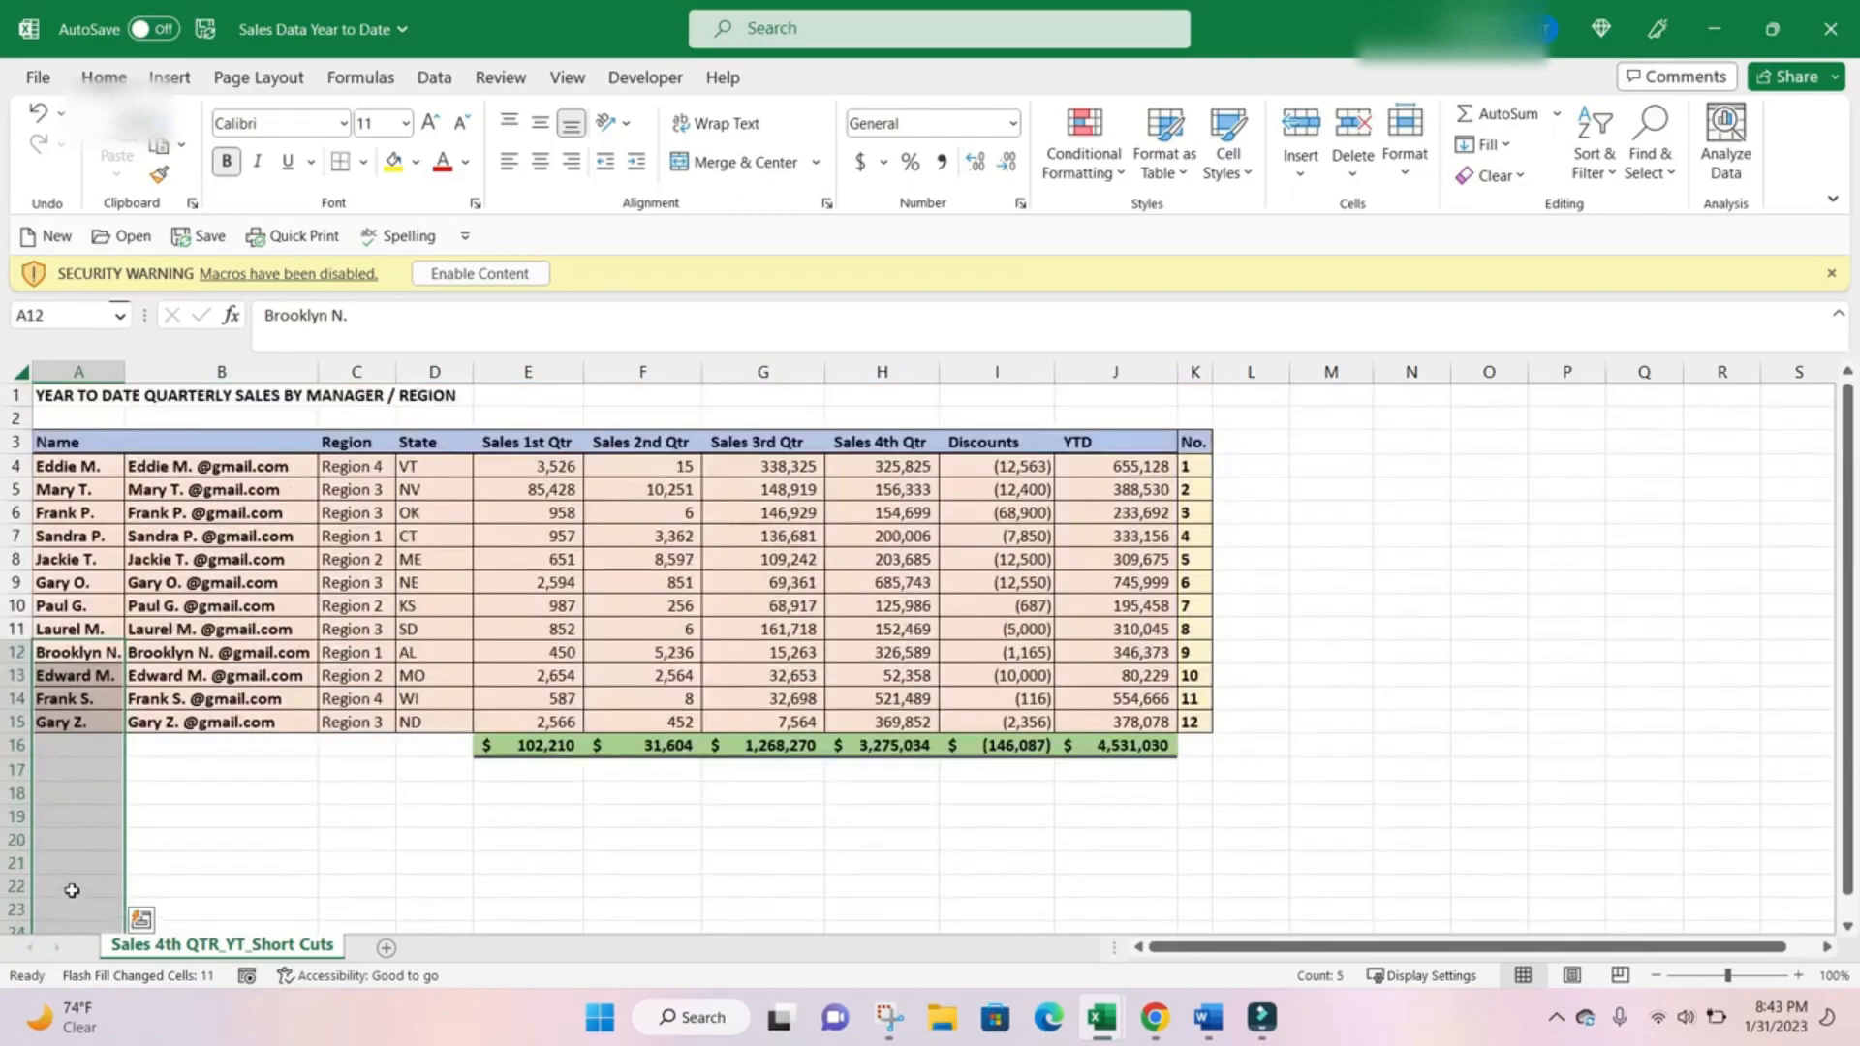
left_click(249, 676)
Enter the column header "Email" in B3.
left_click(250, 443)
type("Ema")
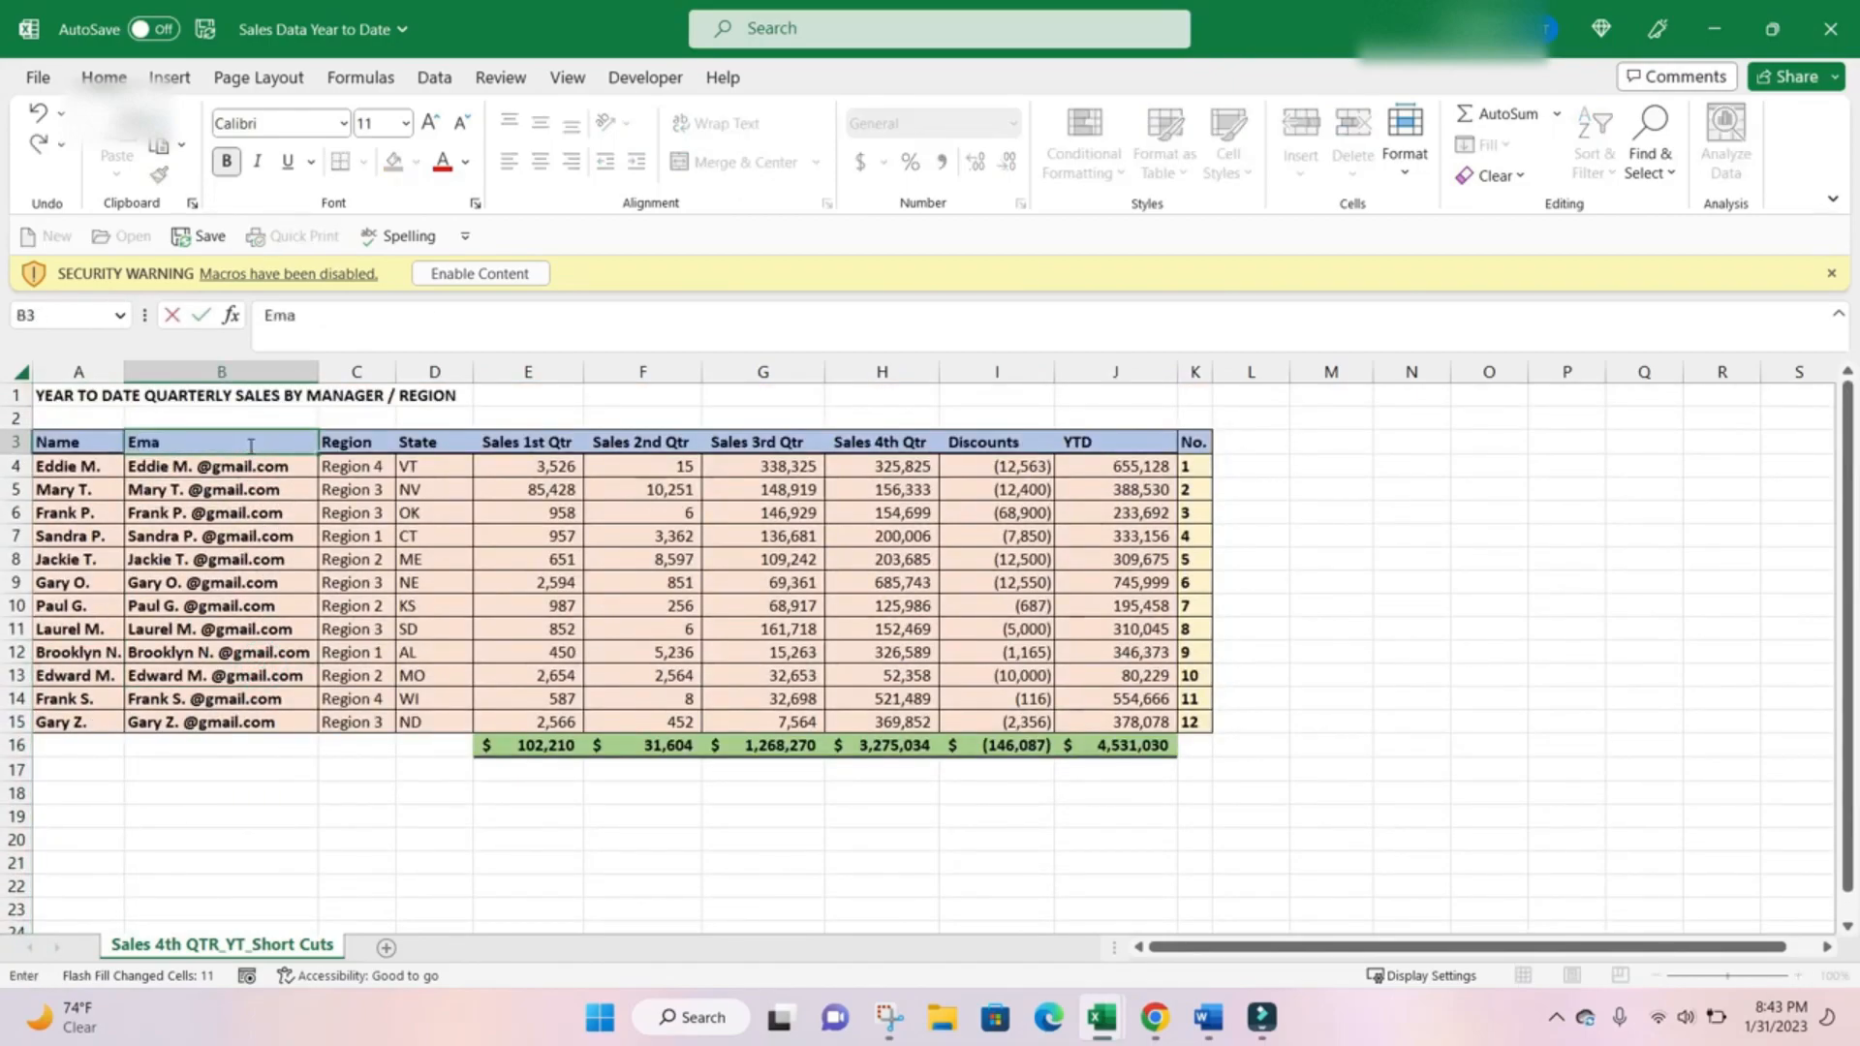
type("il")
key("Return")
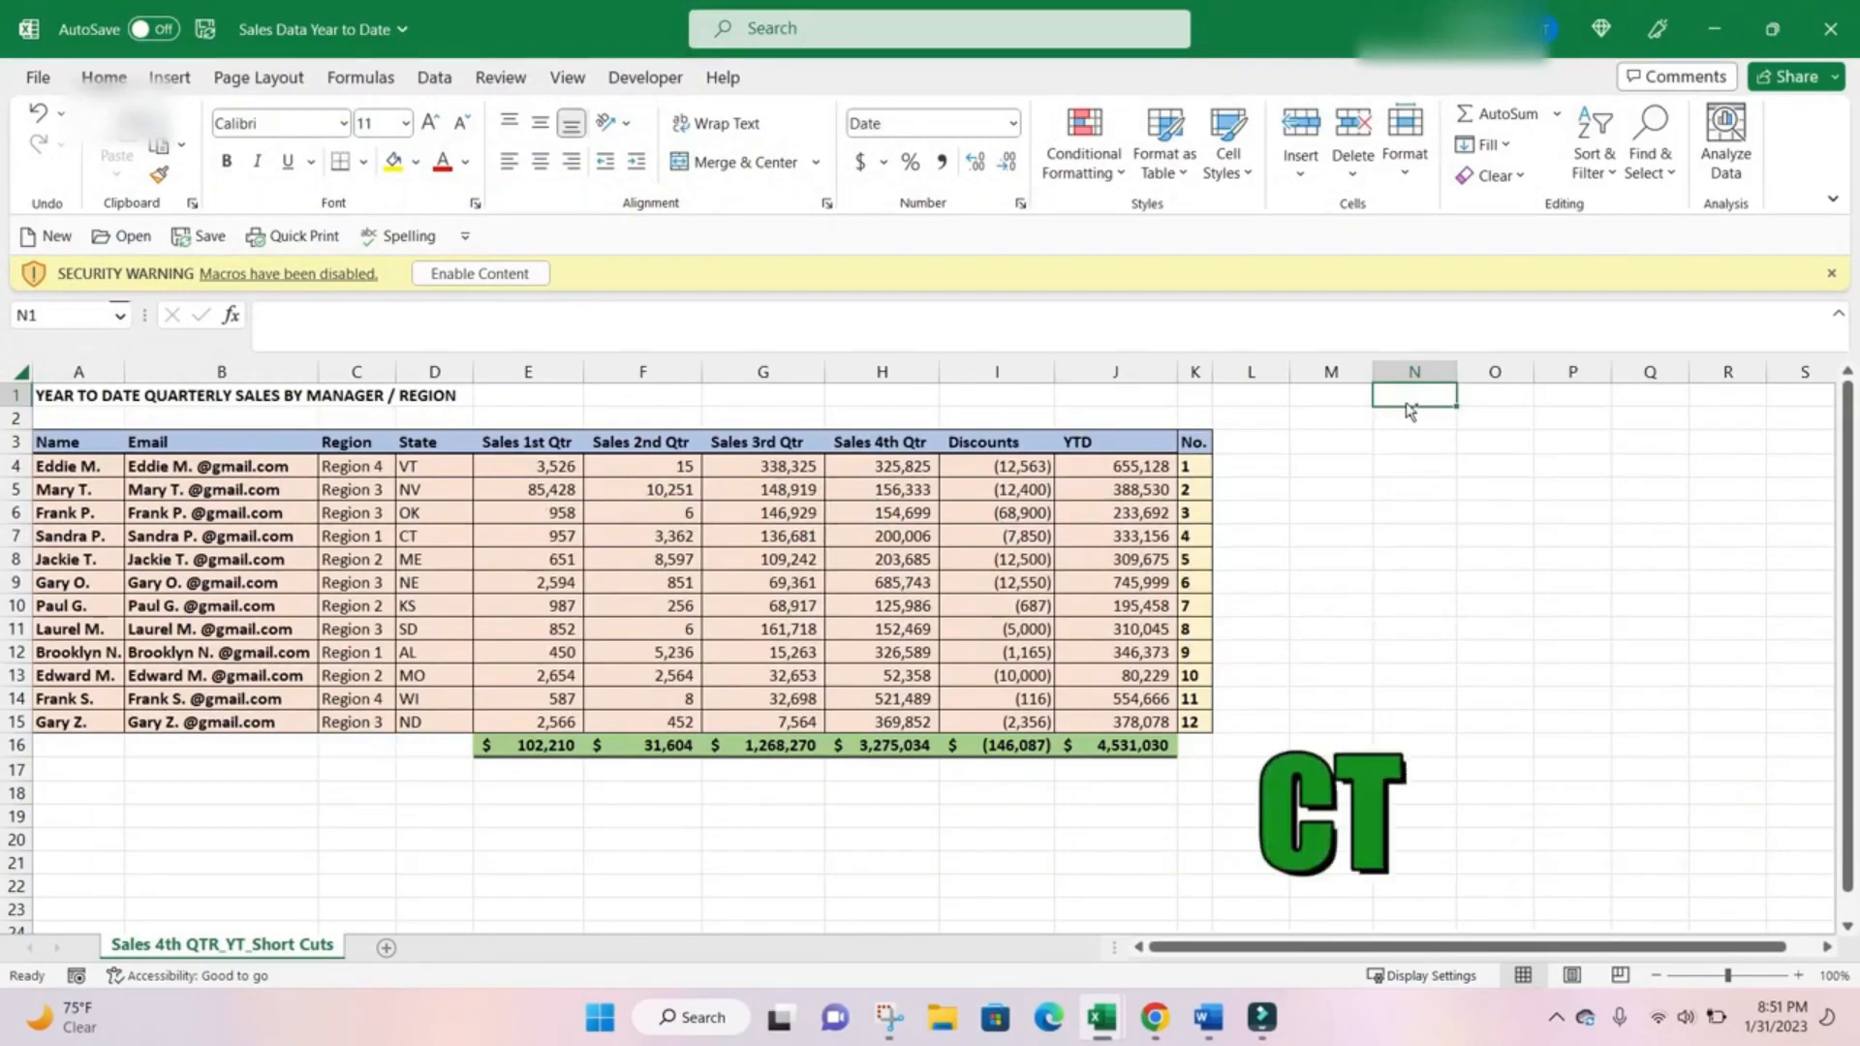
Insert the current date in N1 and the current time in N2 as static values.
key("ctrl+semicolon")
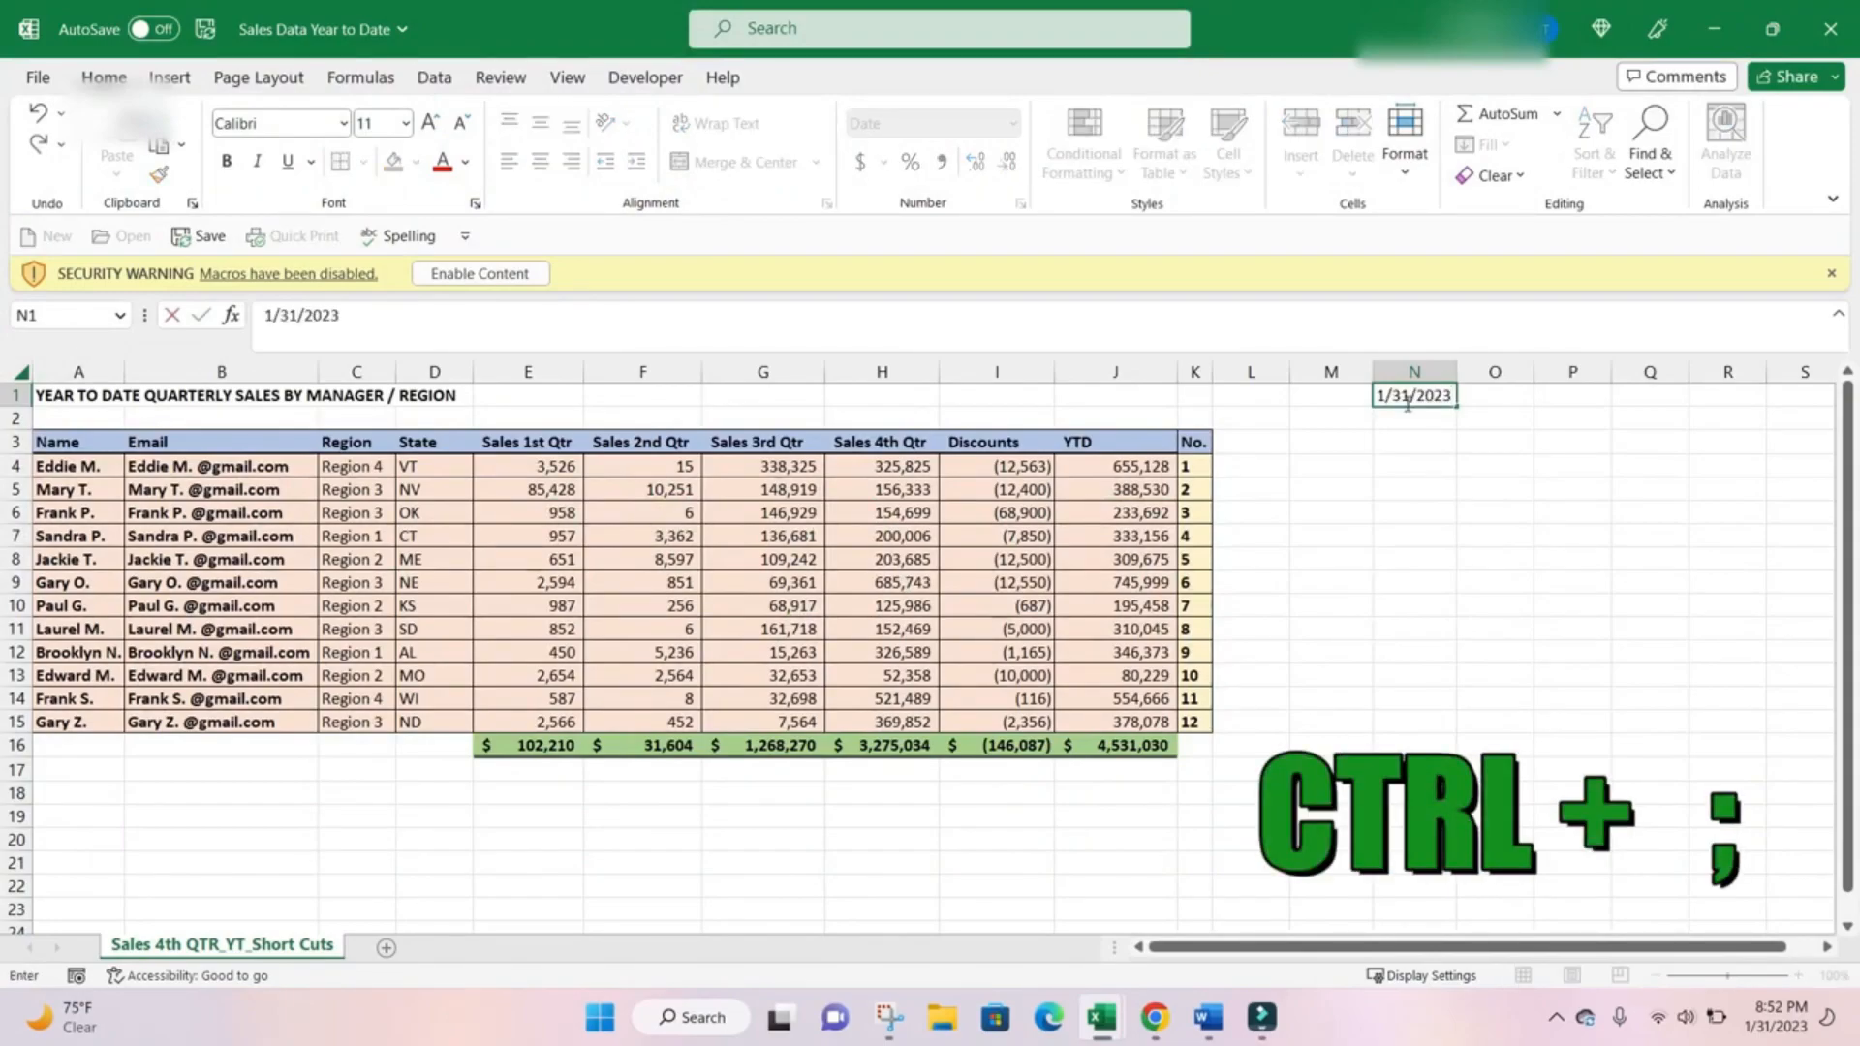
key("Return")
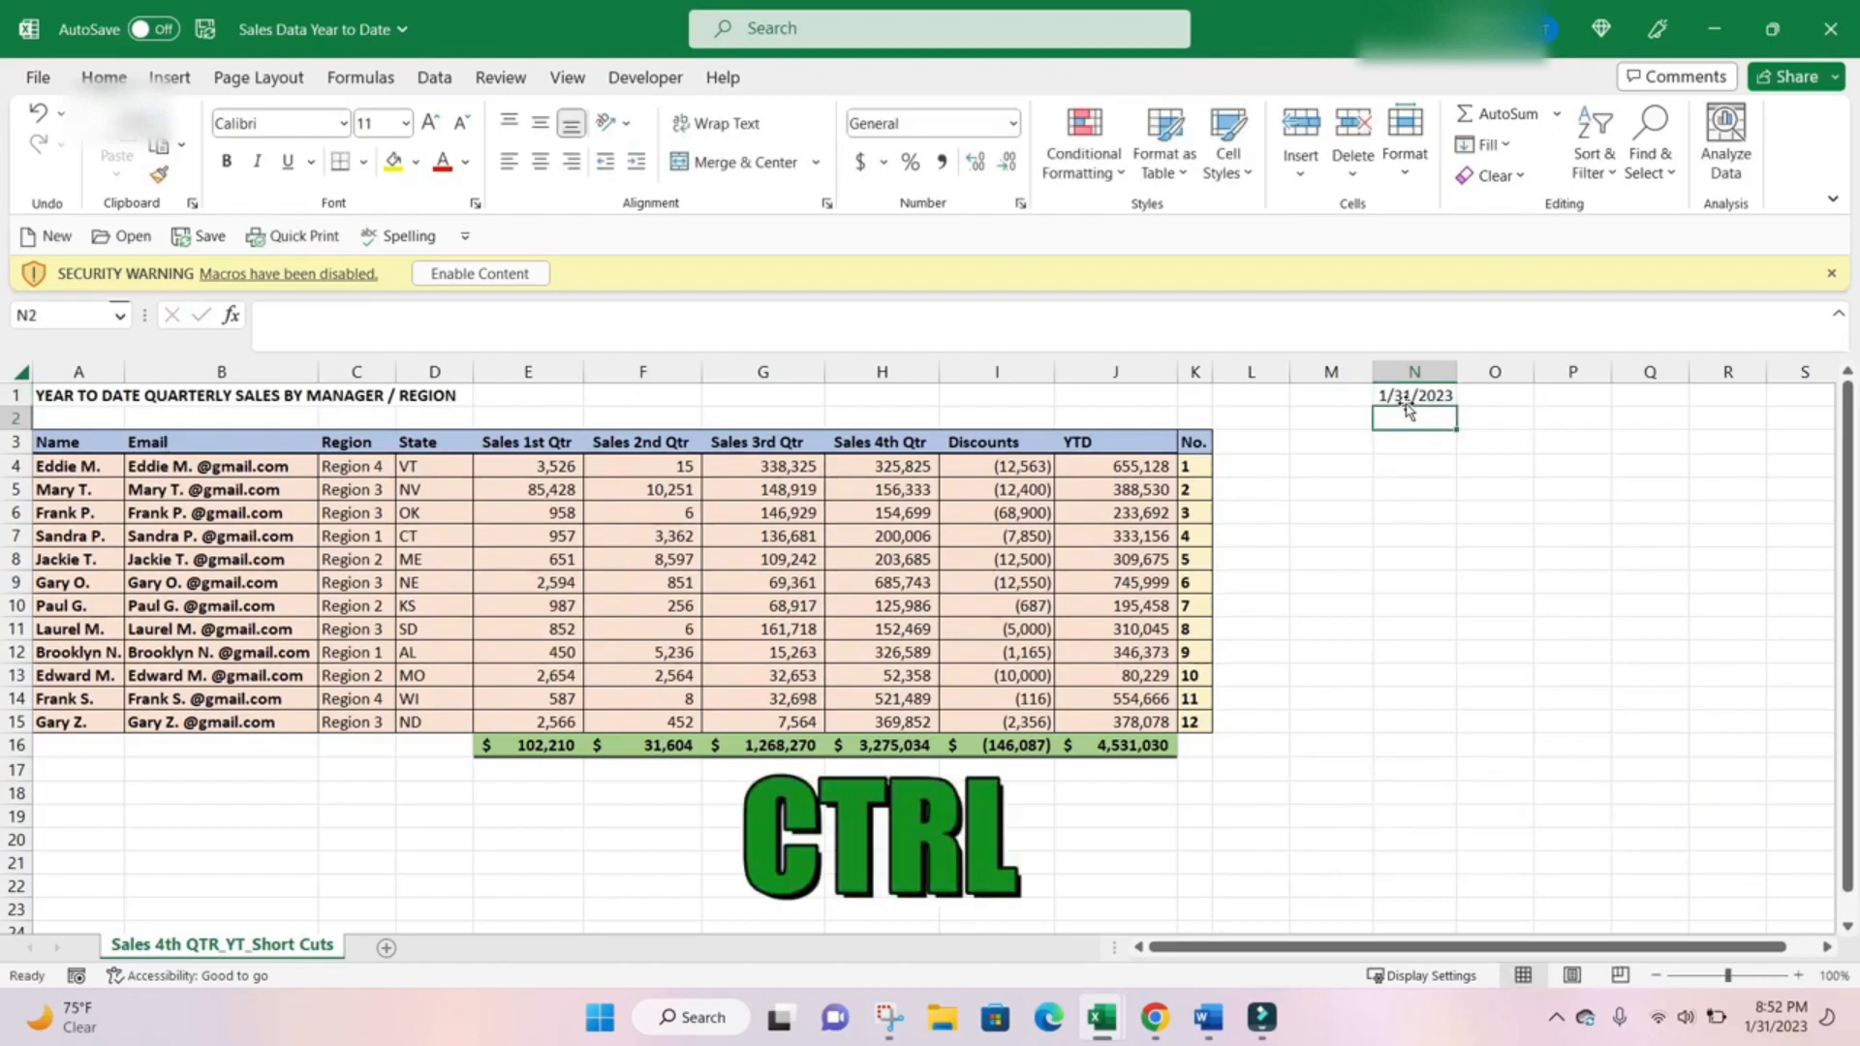
key("ctrl+shift+colon")
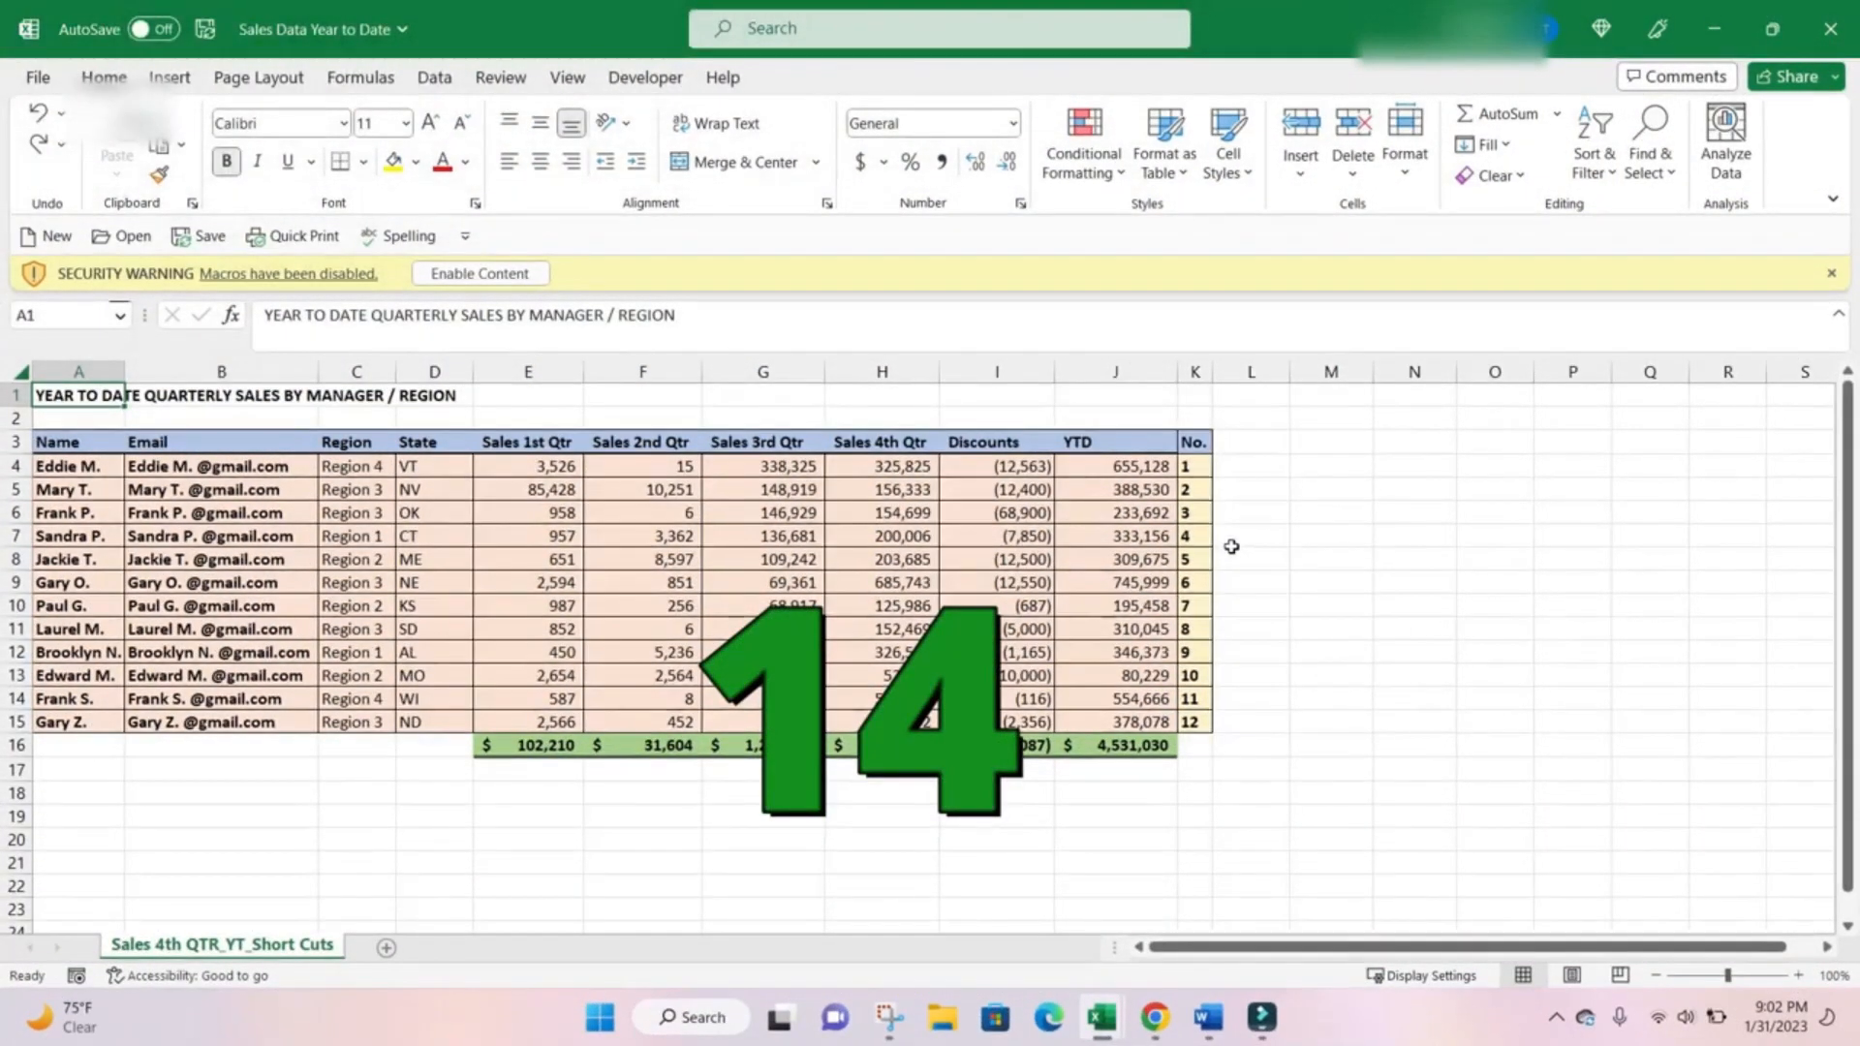
Format E4:J16 as Currency with two decimal places, the $ symbol and negative numbers in black parentheses.
left_click_drag(531, 465, 1114, 742)
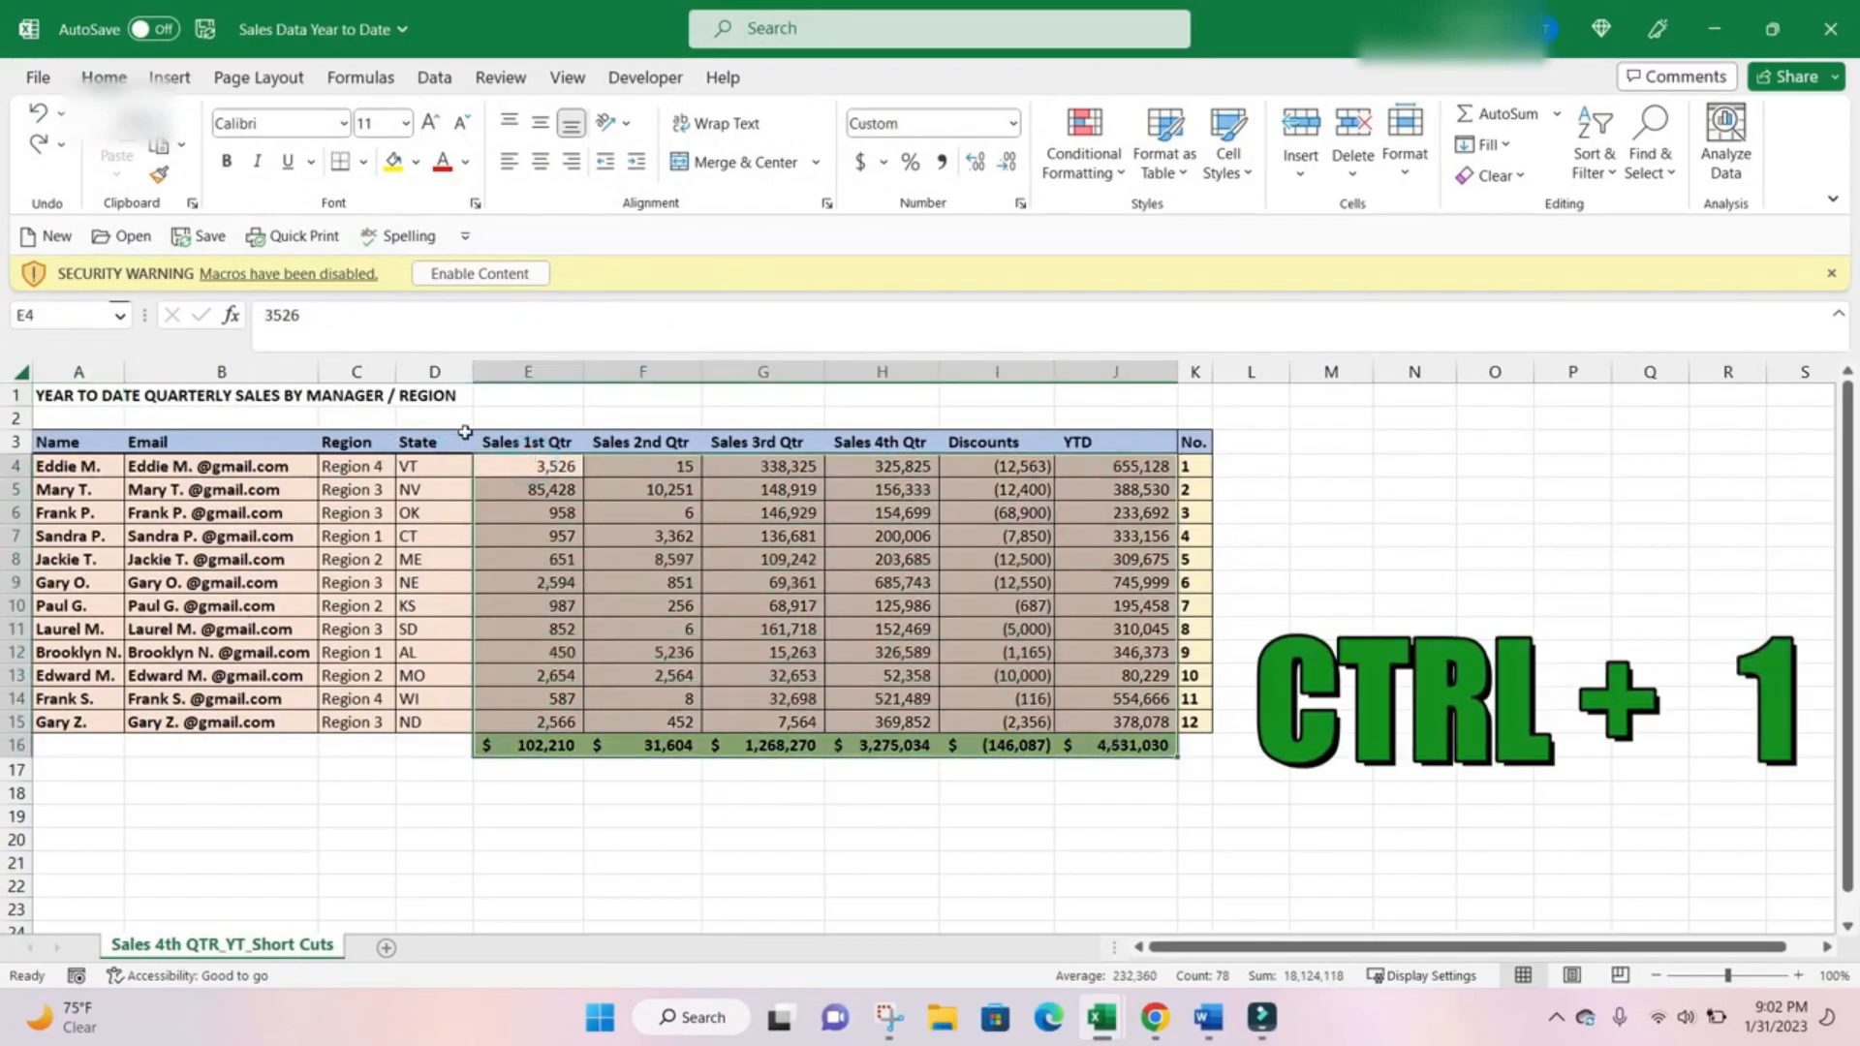
left_click(521, 469)
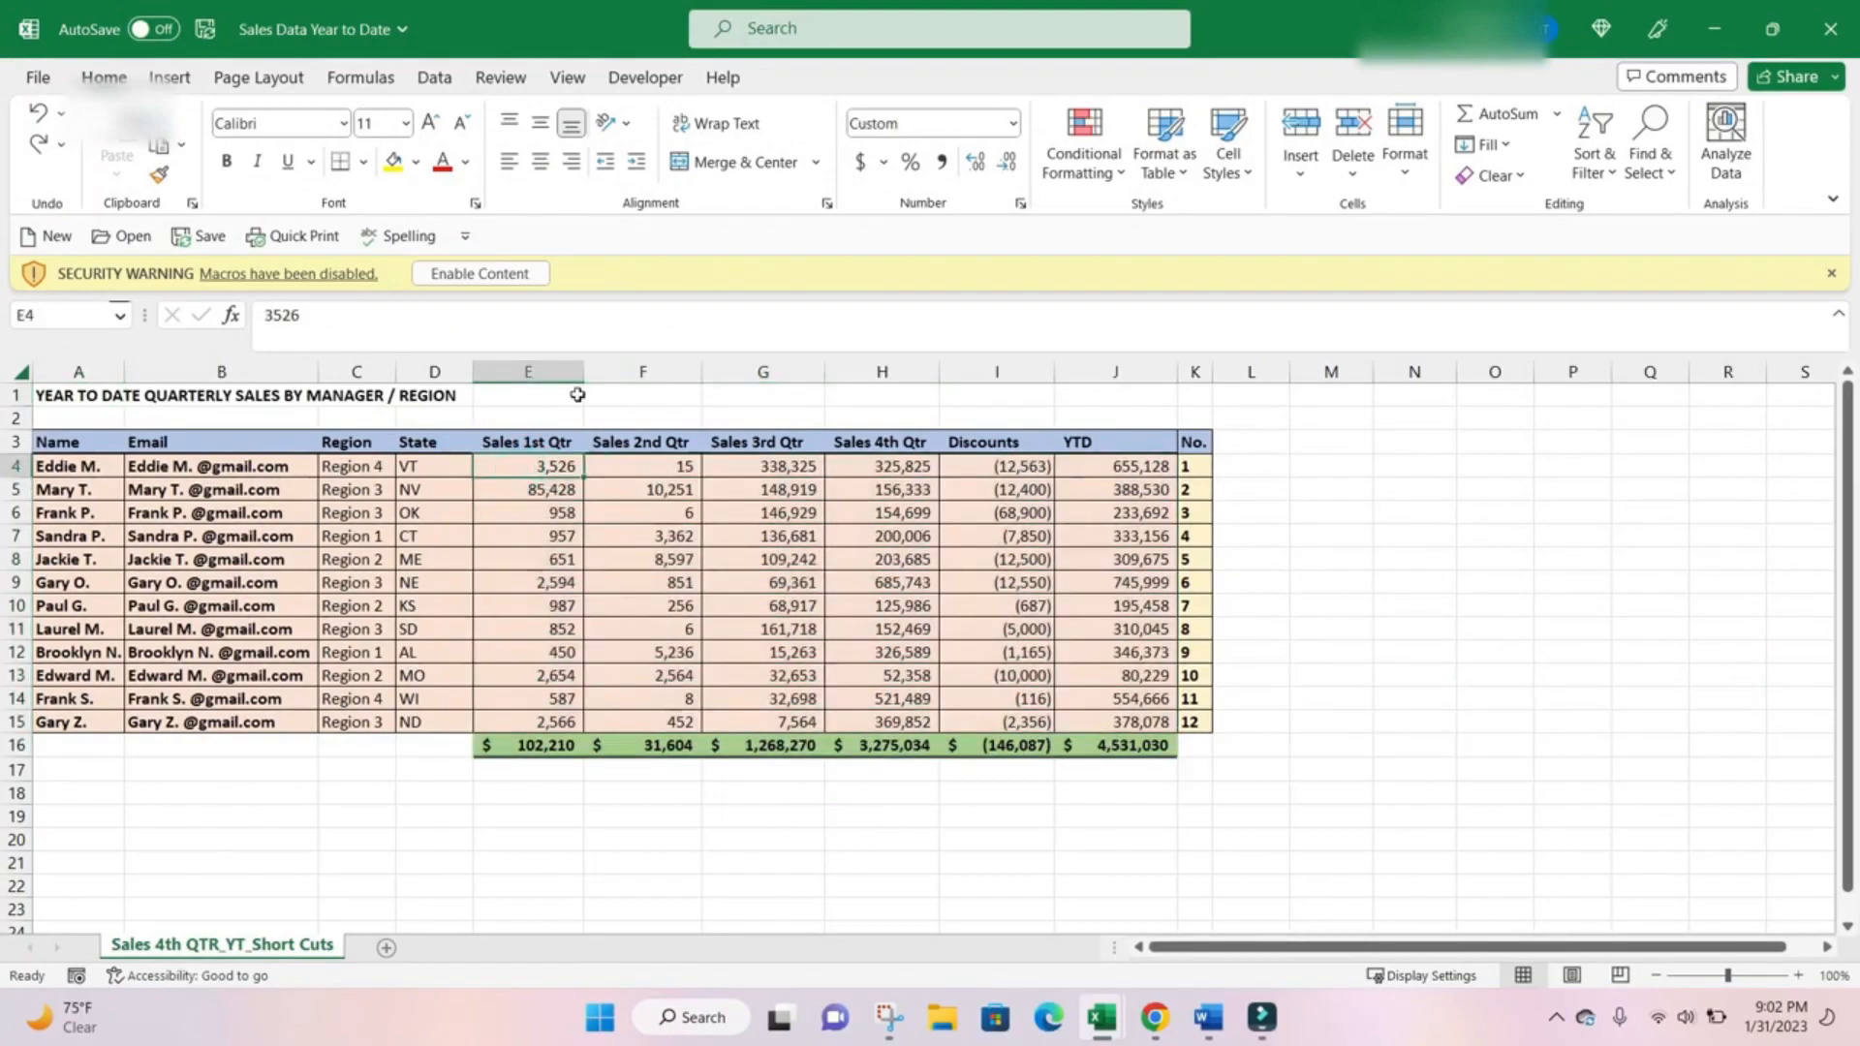
key("ctrl+shift+Right")
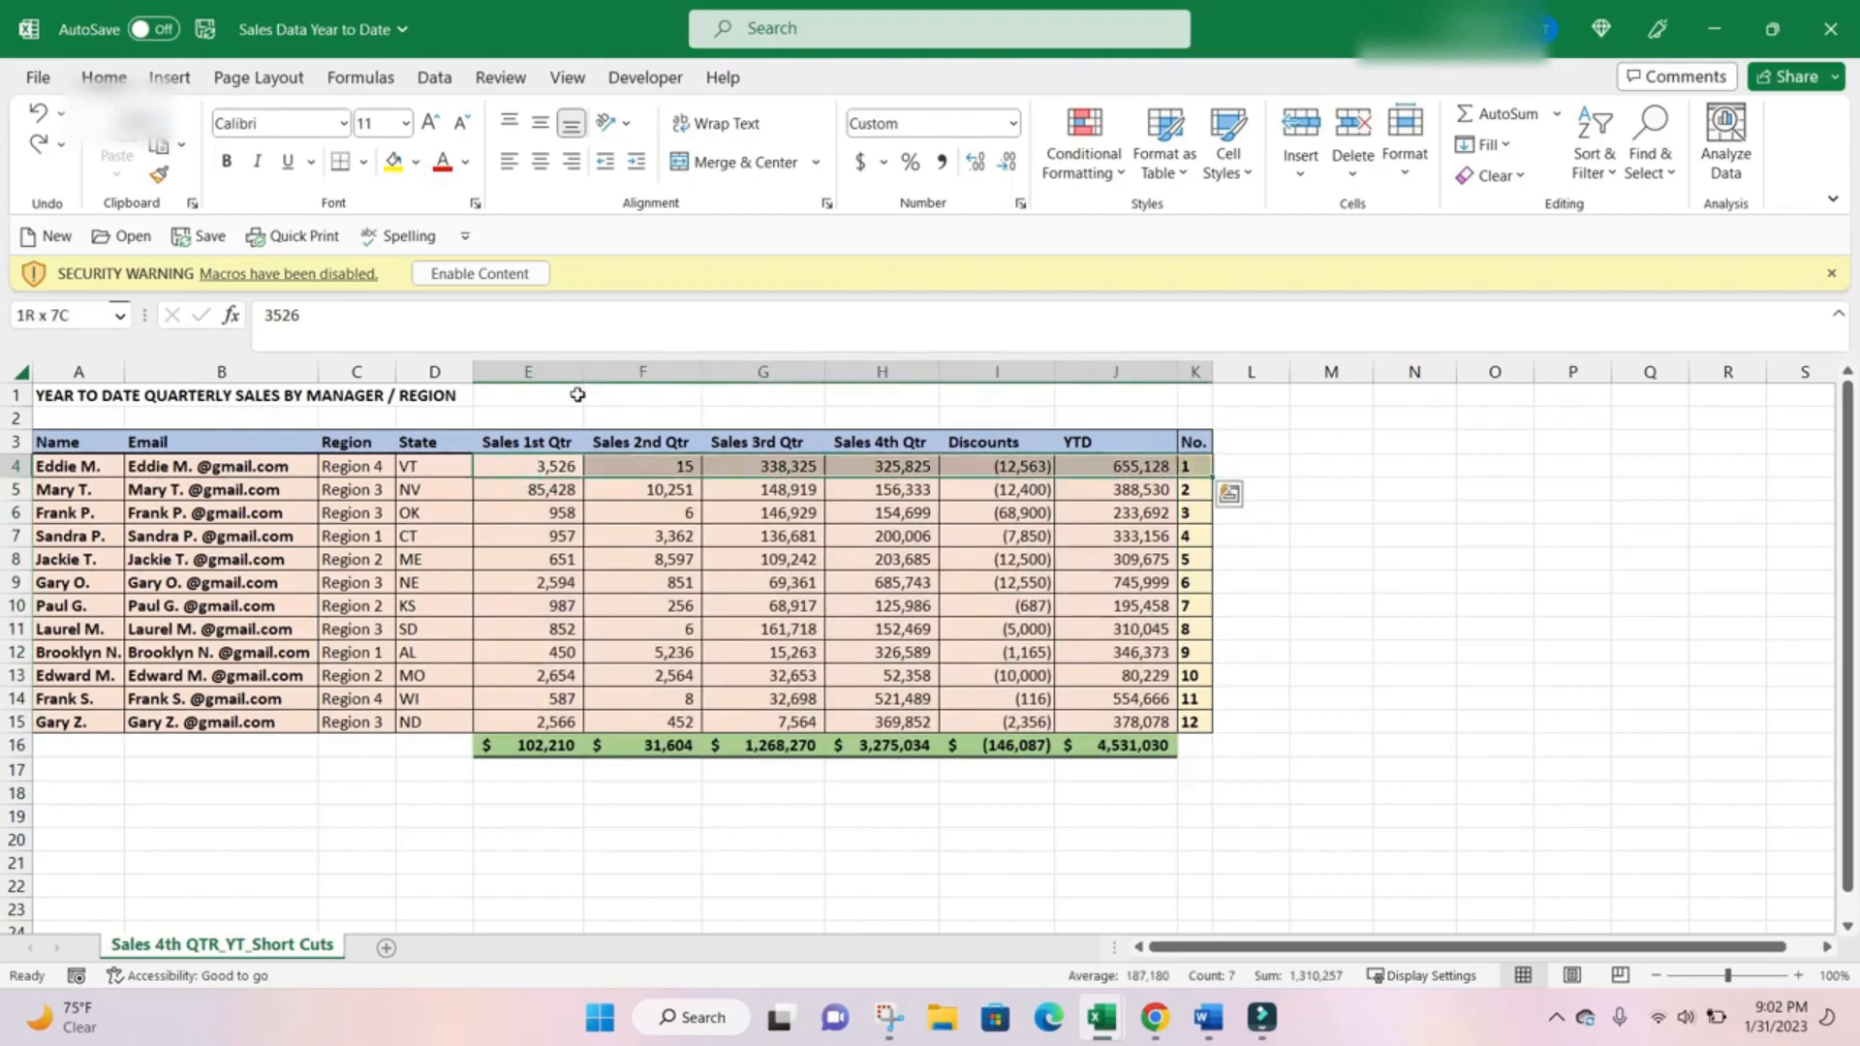
key("ctrl+shift+Down")
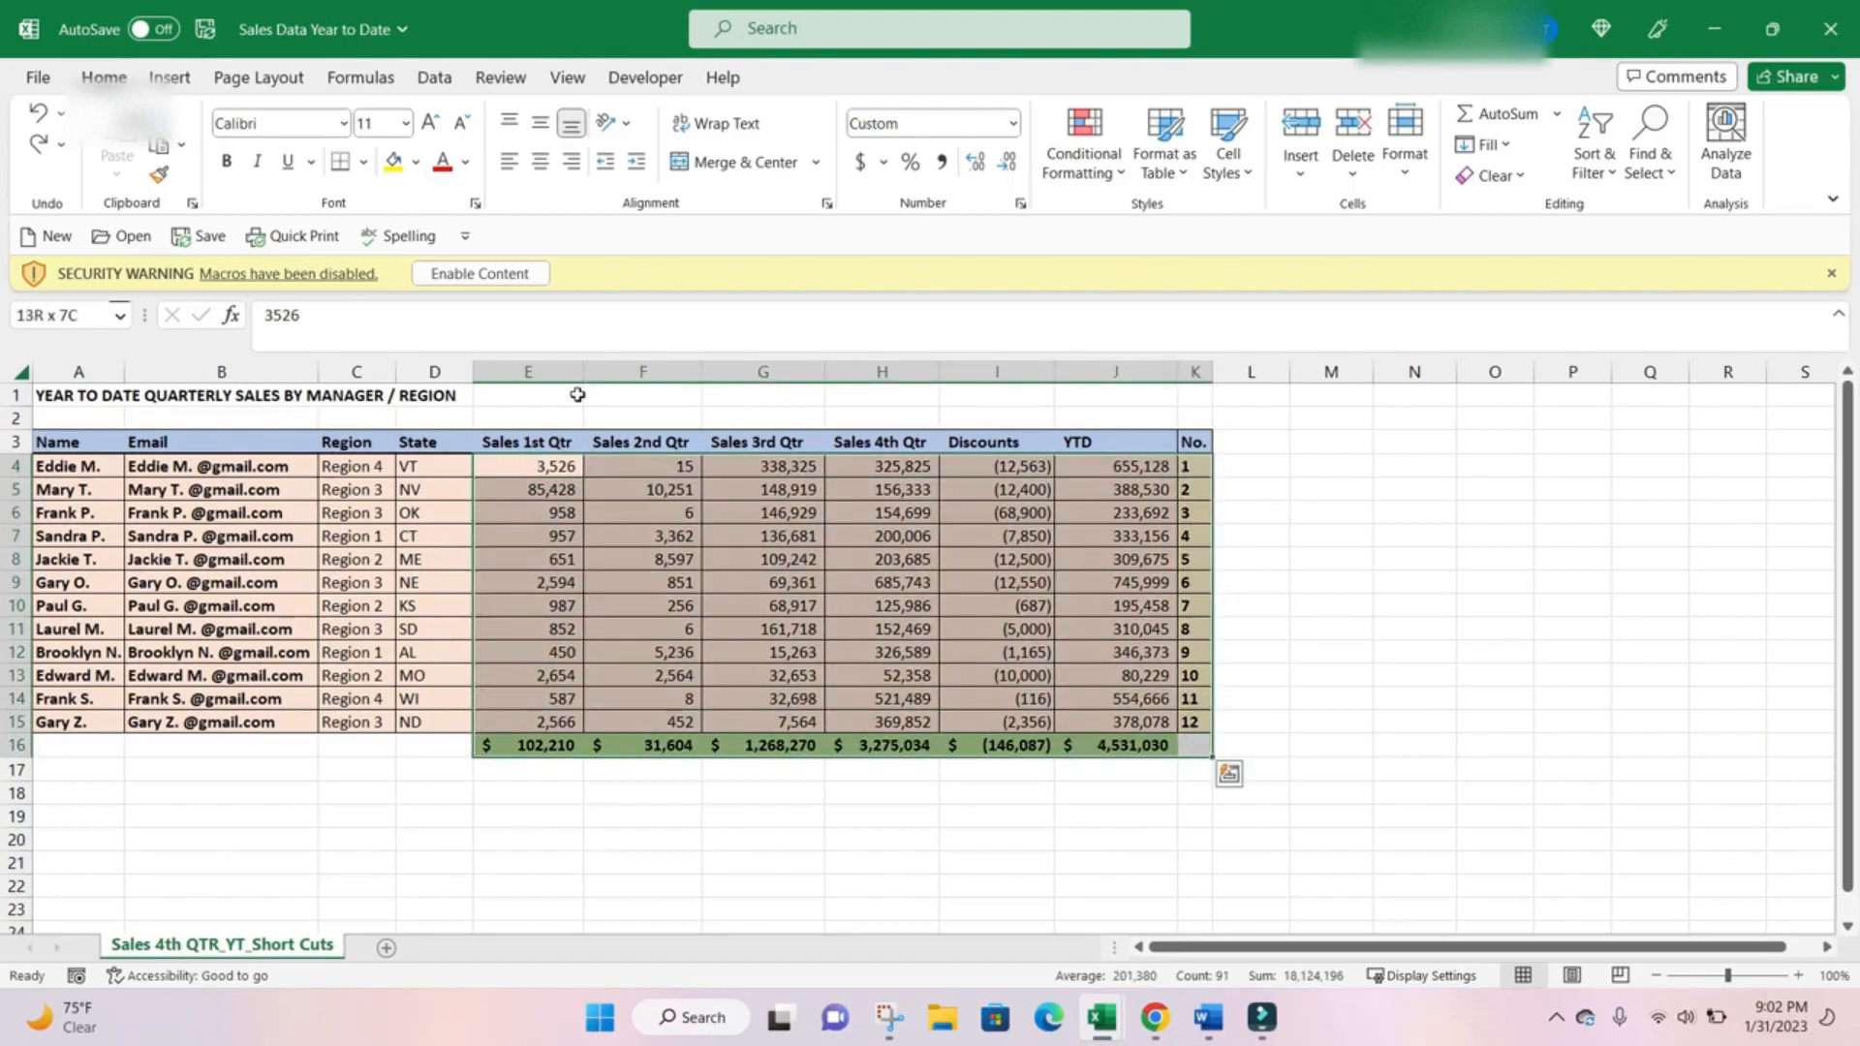
key("shift+Left")
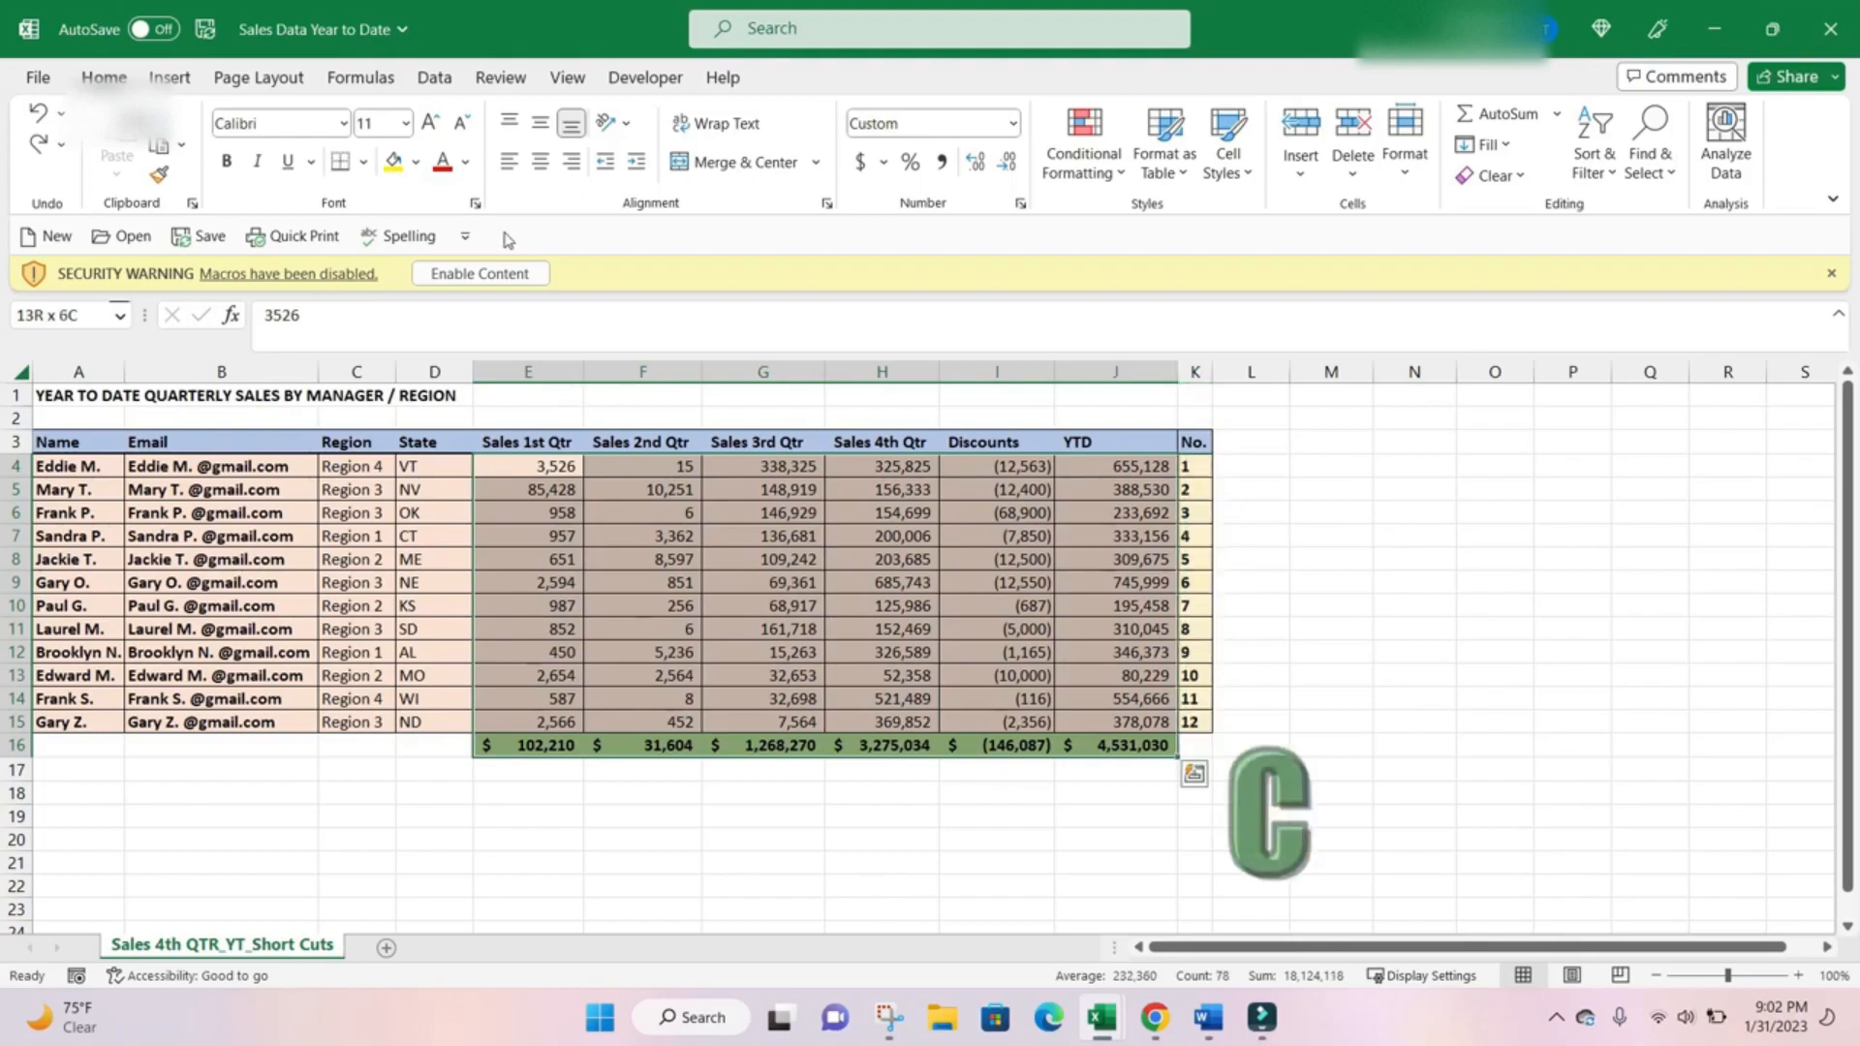
key("ctrl+1")
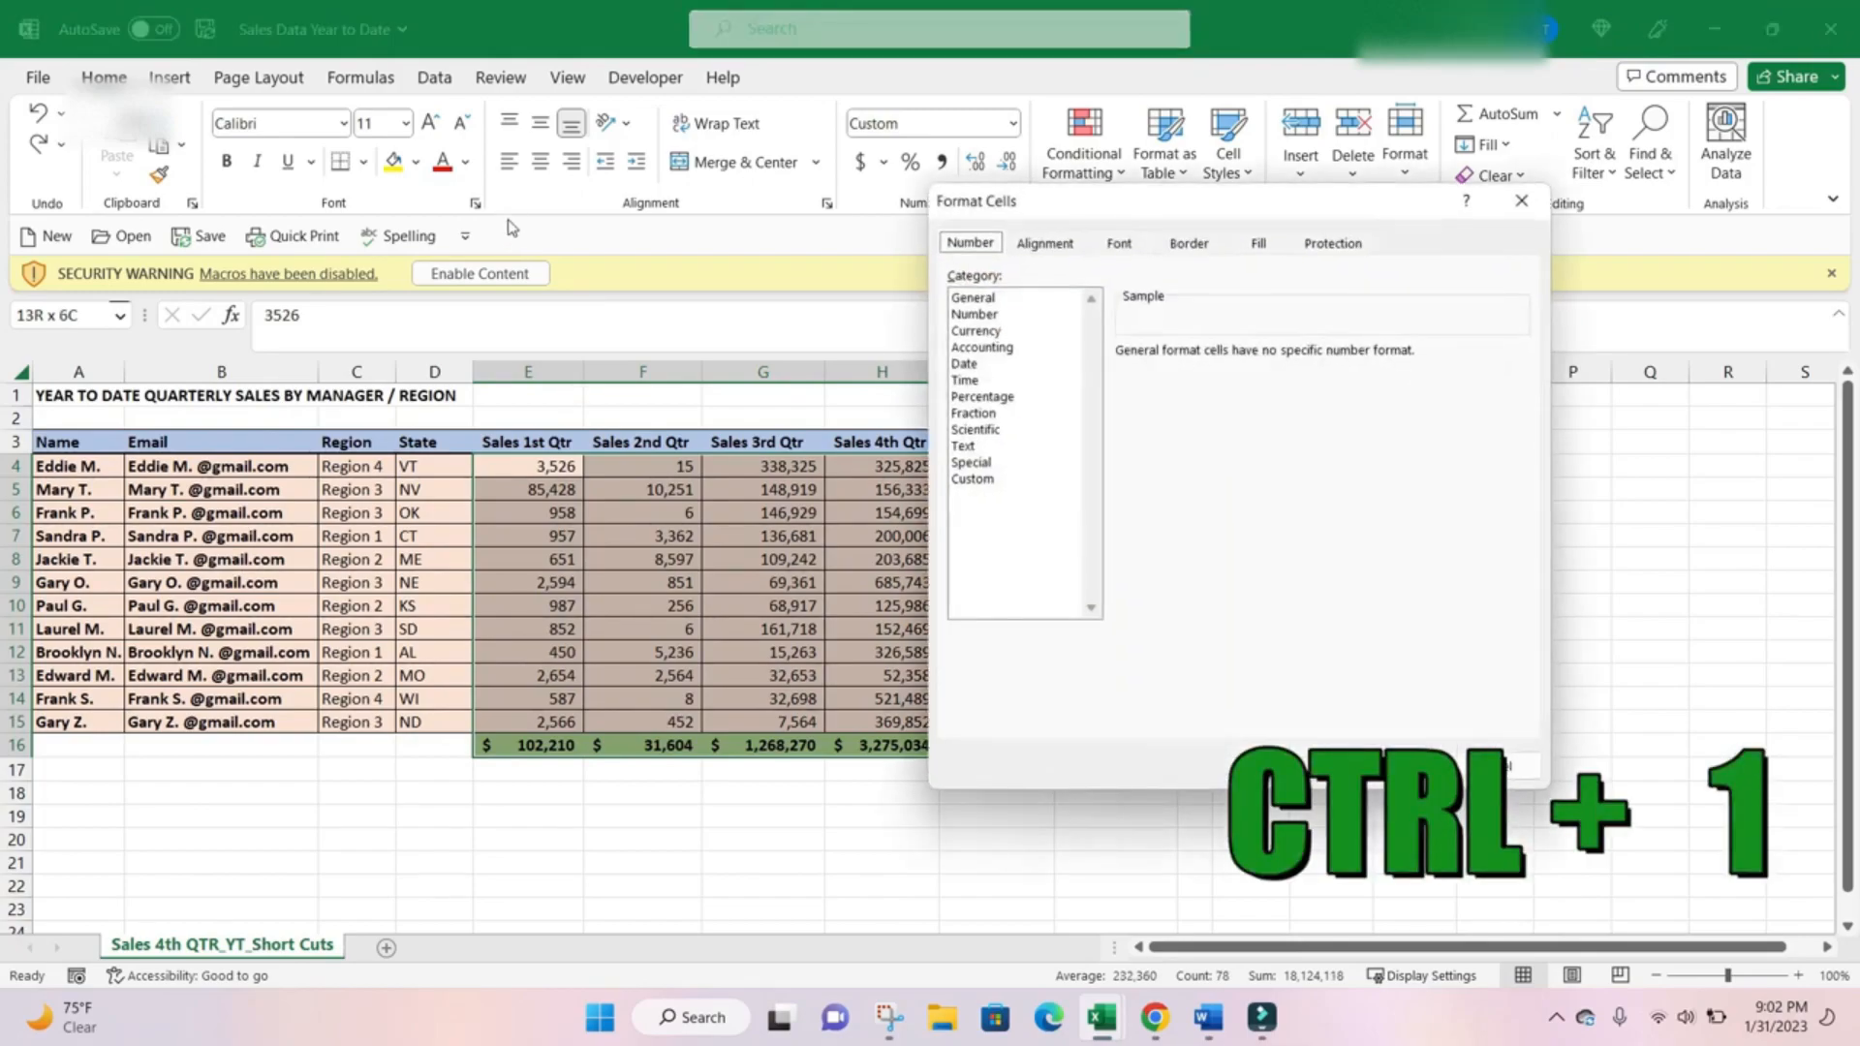
left_click_drag(1174, 201, 945, 177)
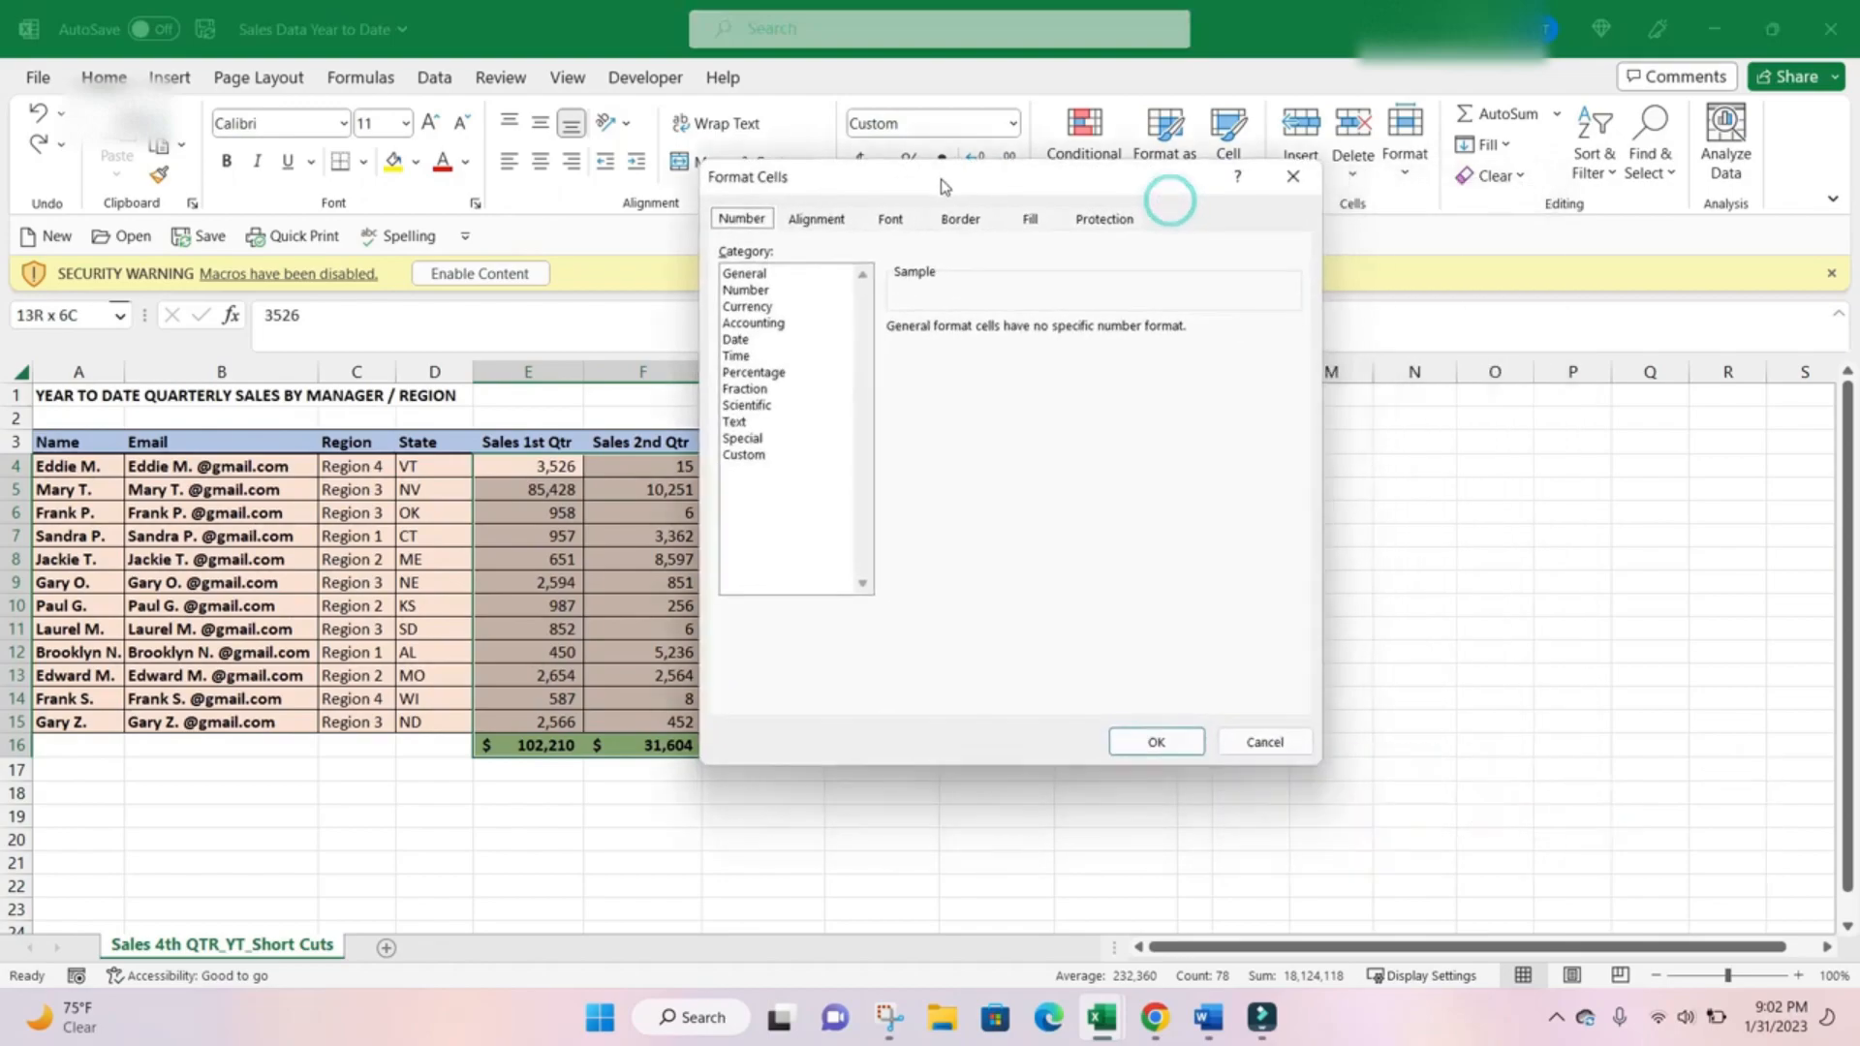
left_click(774, 293)
left_click(787, 307)
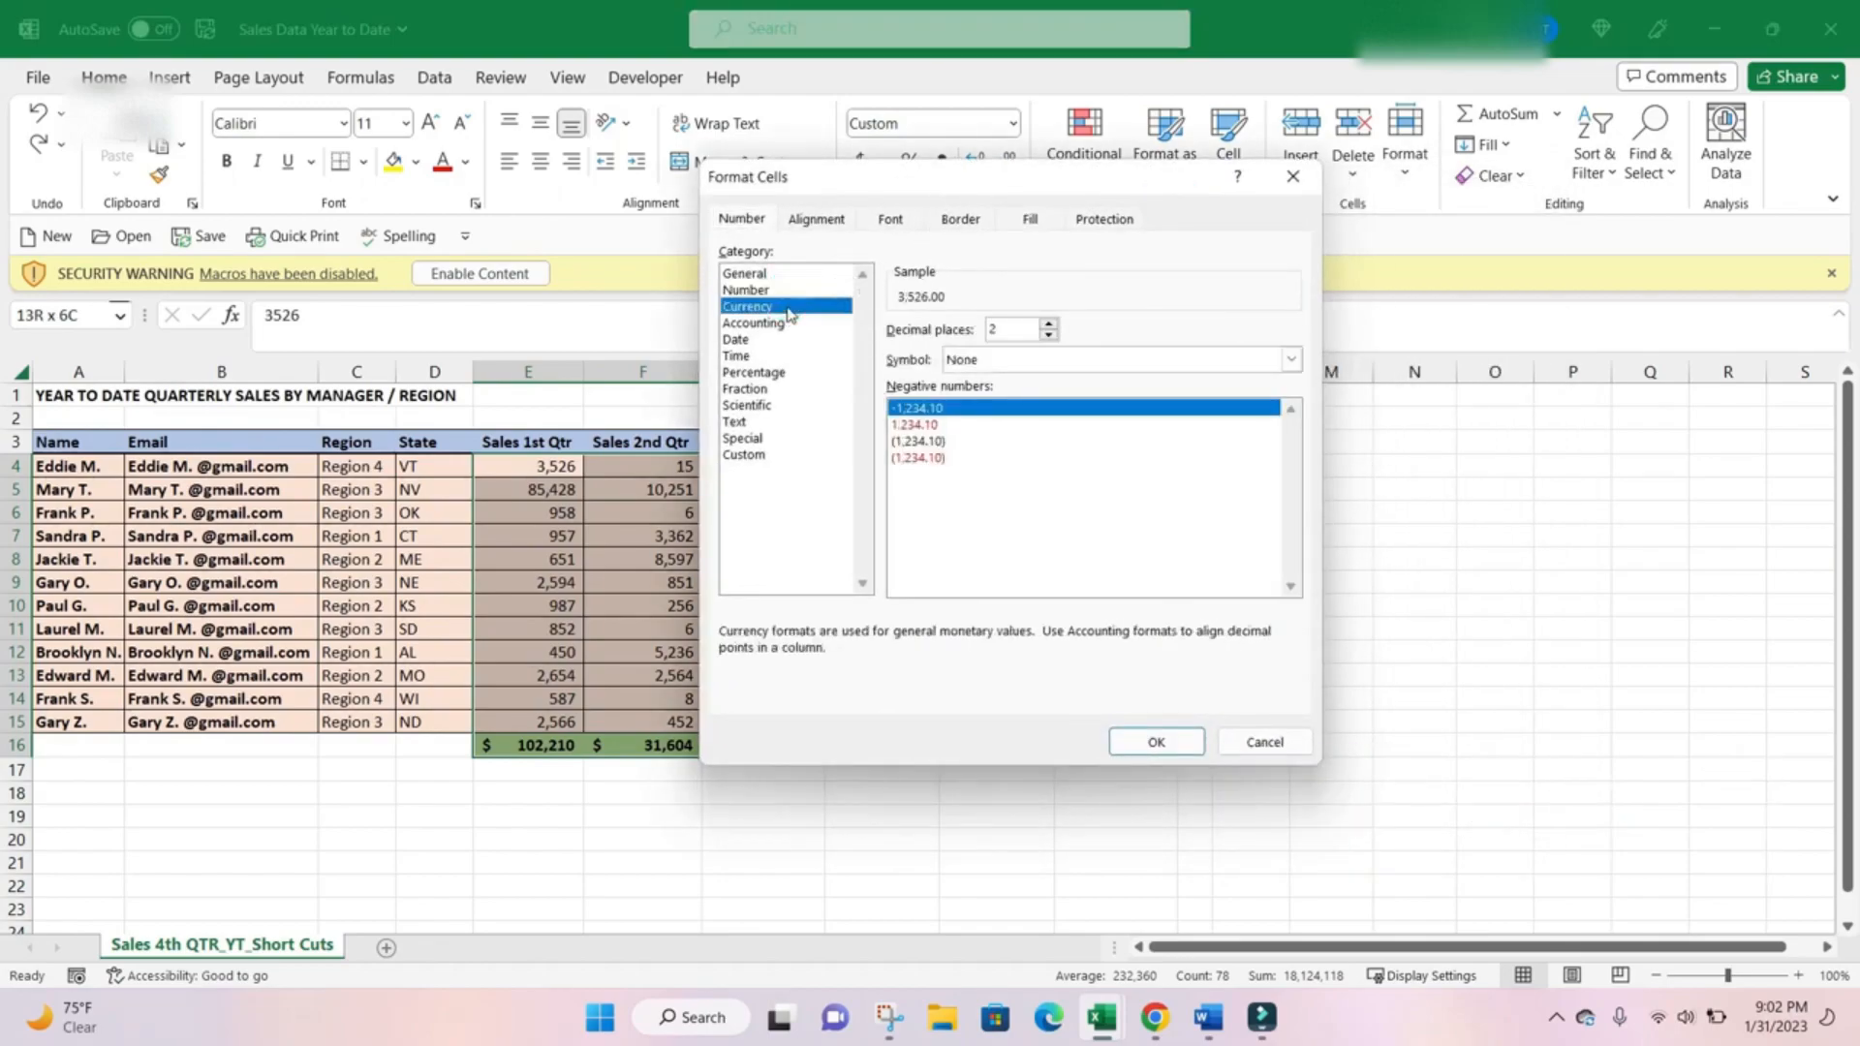
left_click(941, 360)
left_click(954, 398)
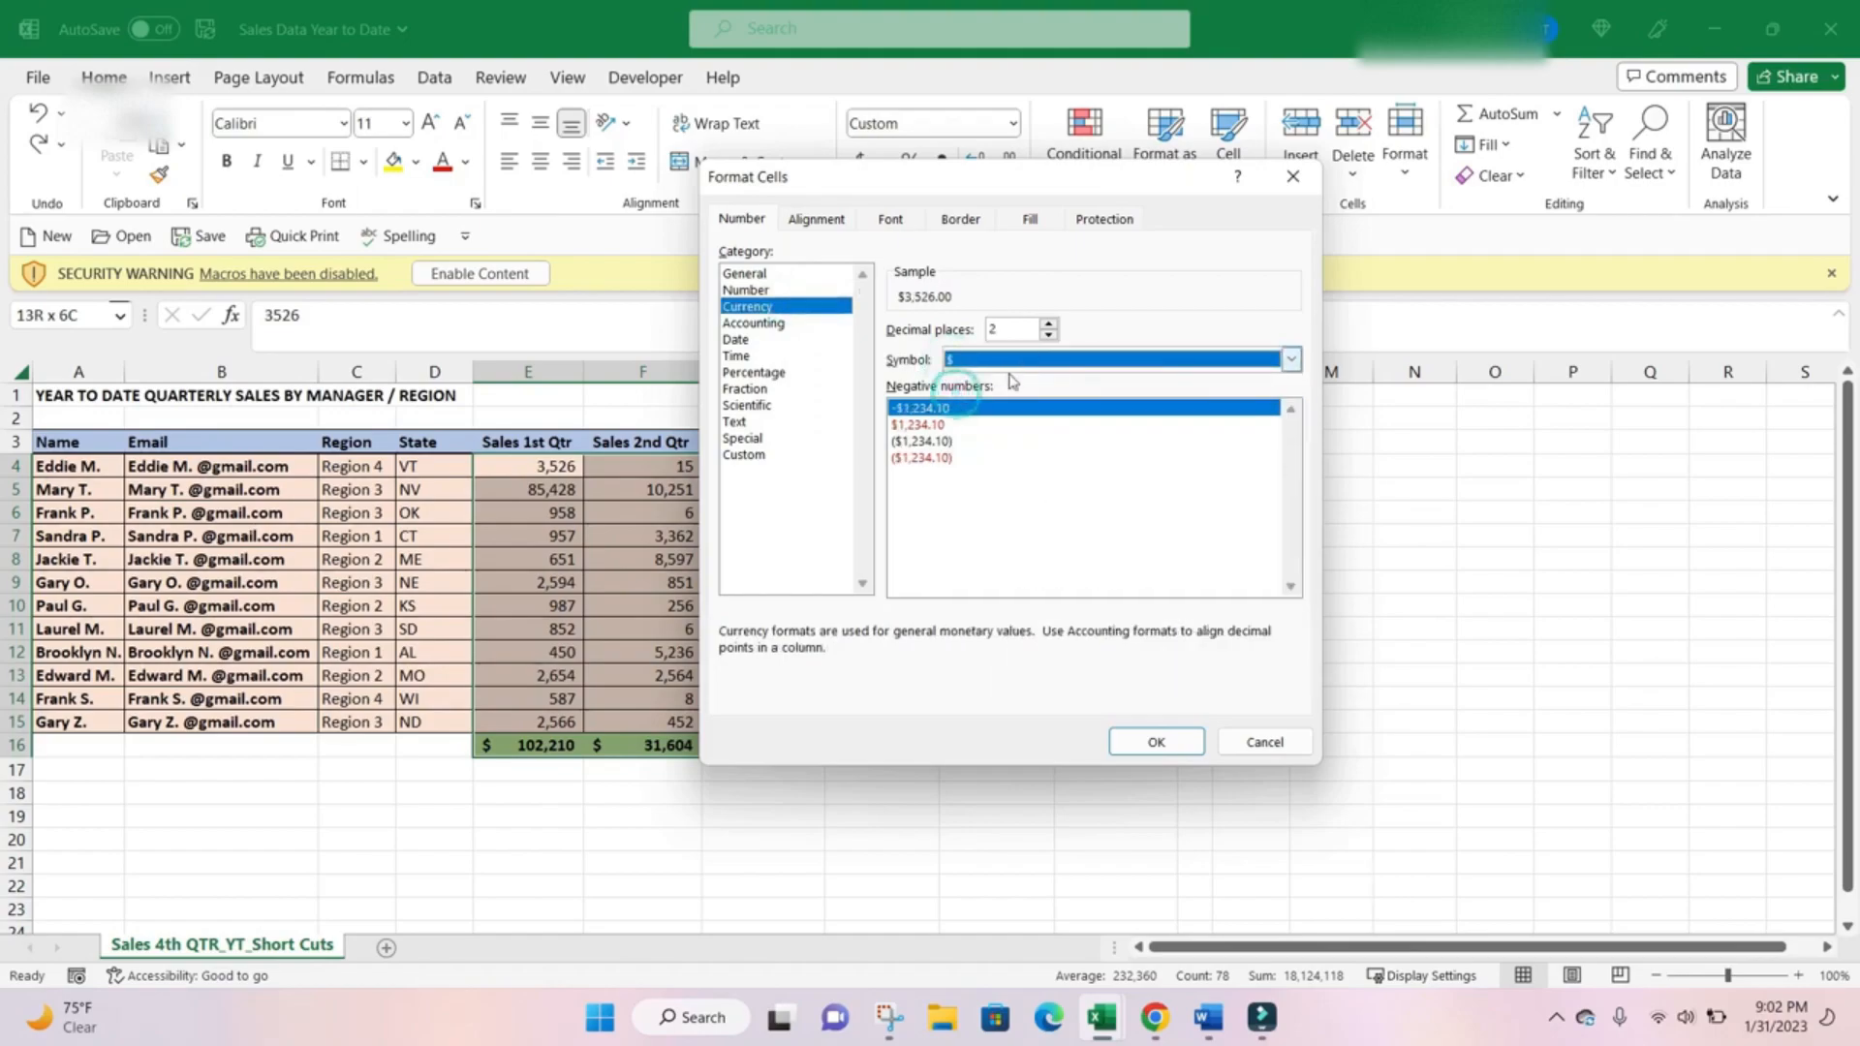
left_click(935, 442)
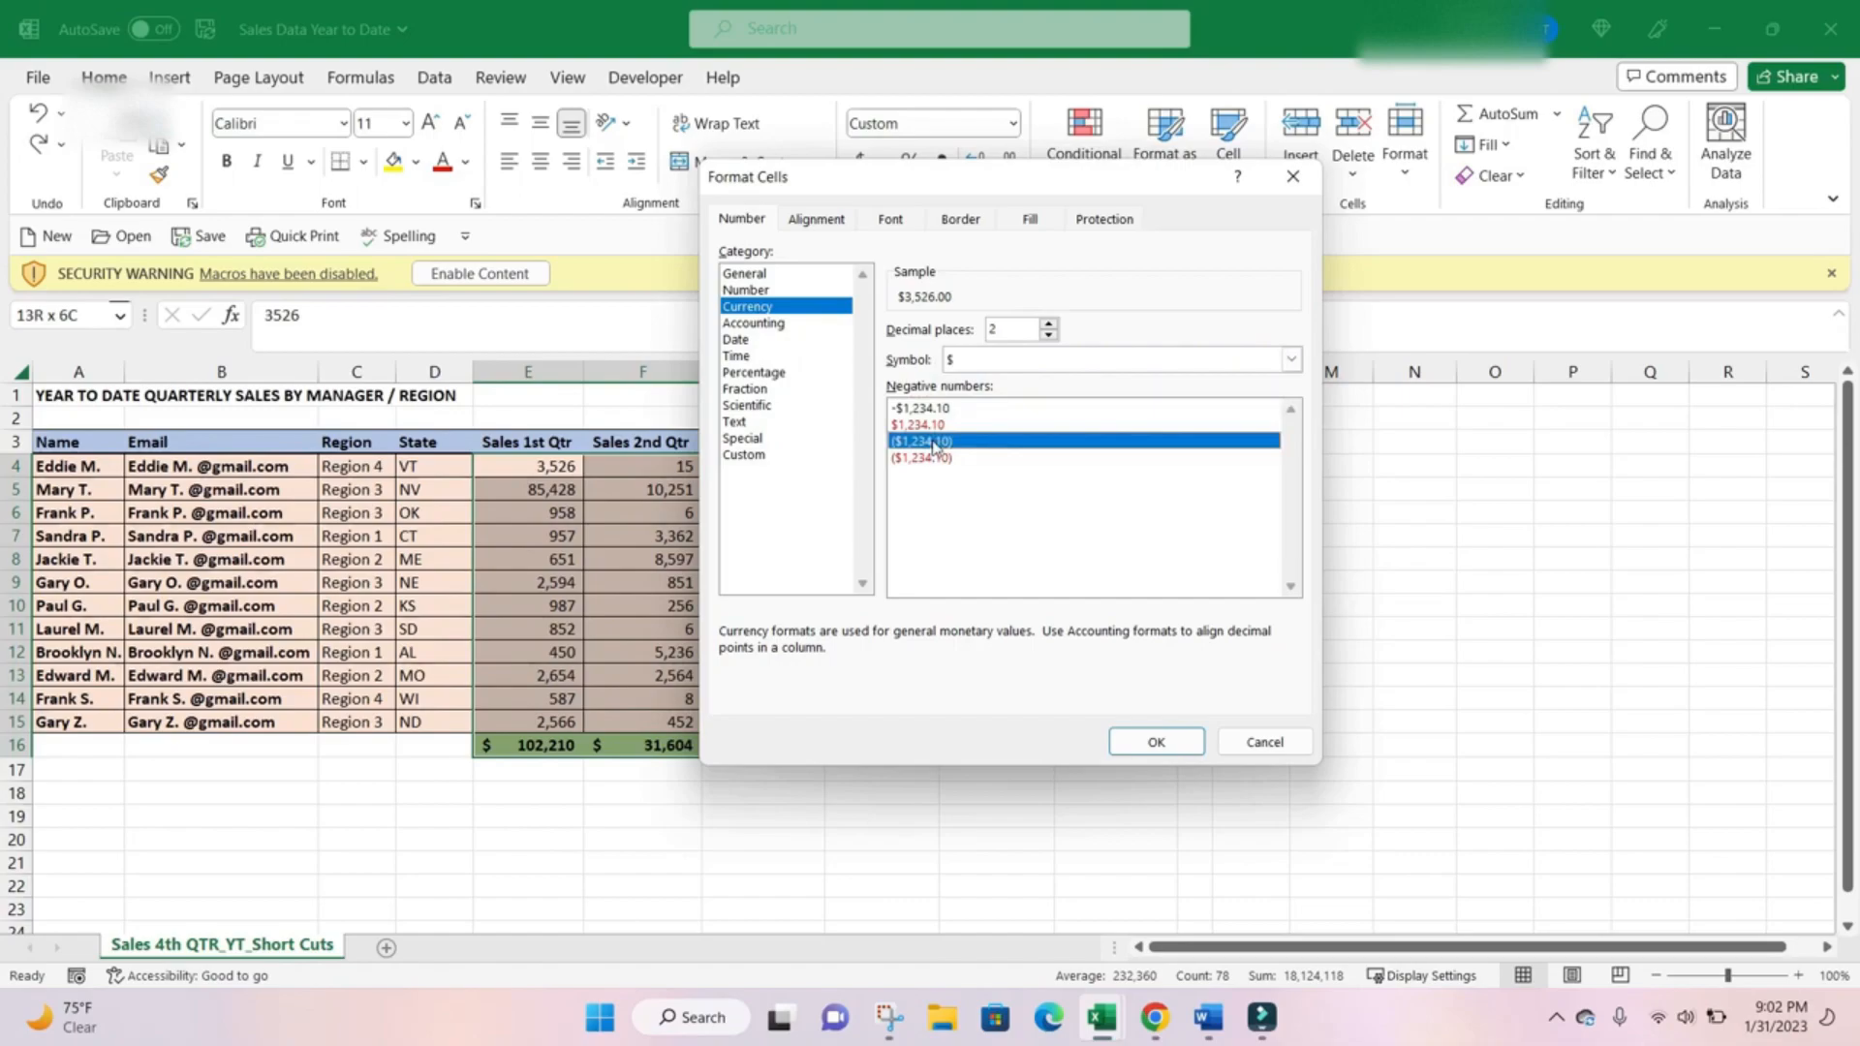
left_click(1155, 742)
left_click(779, 610)
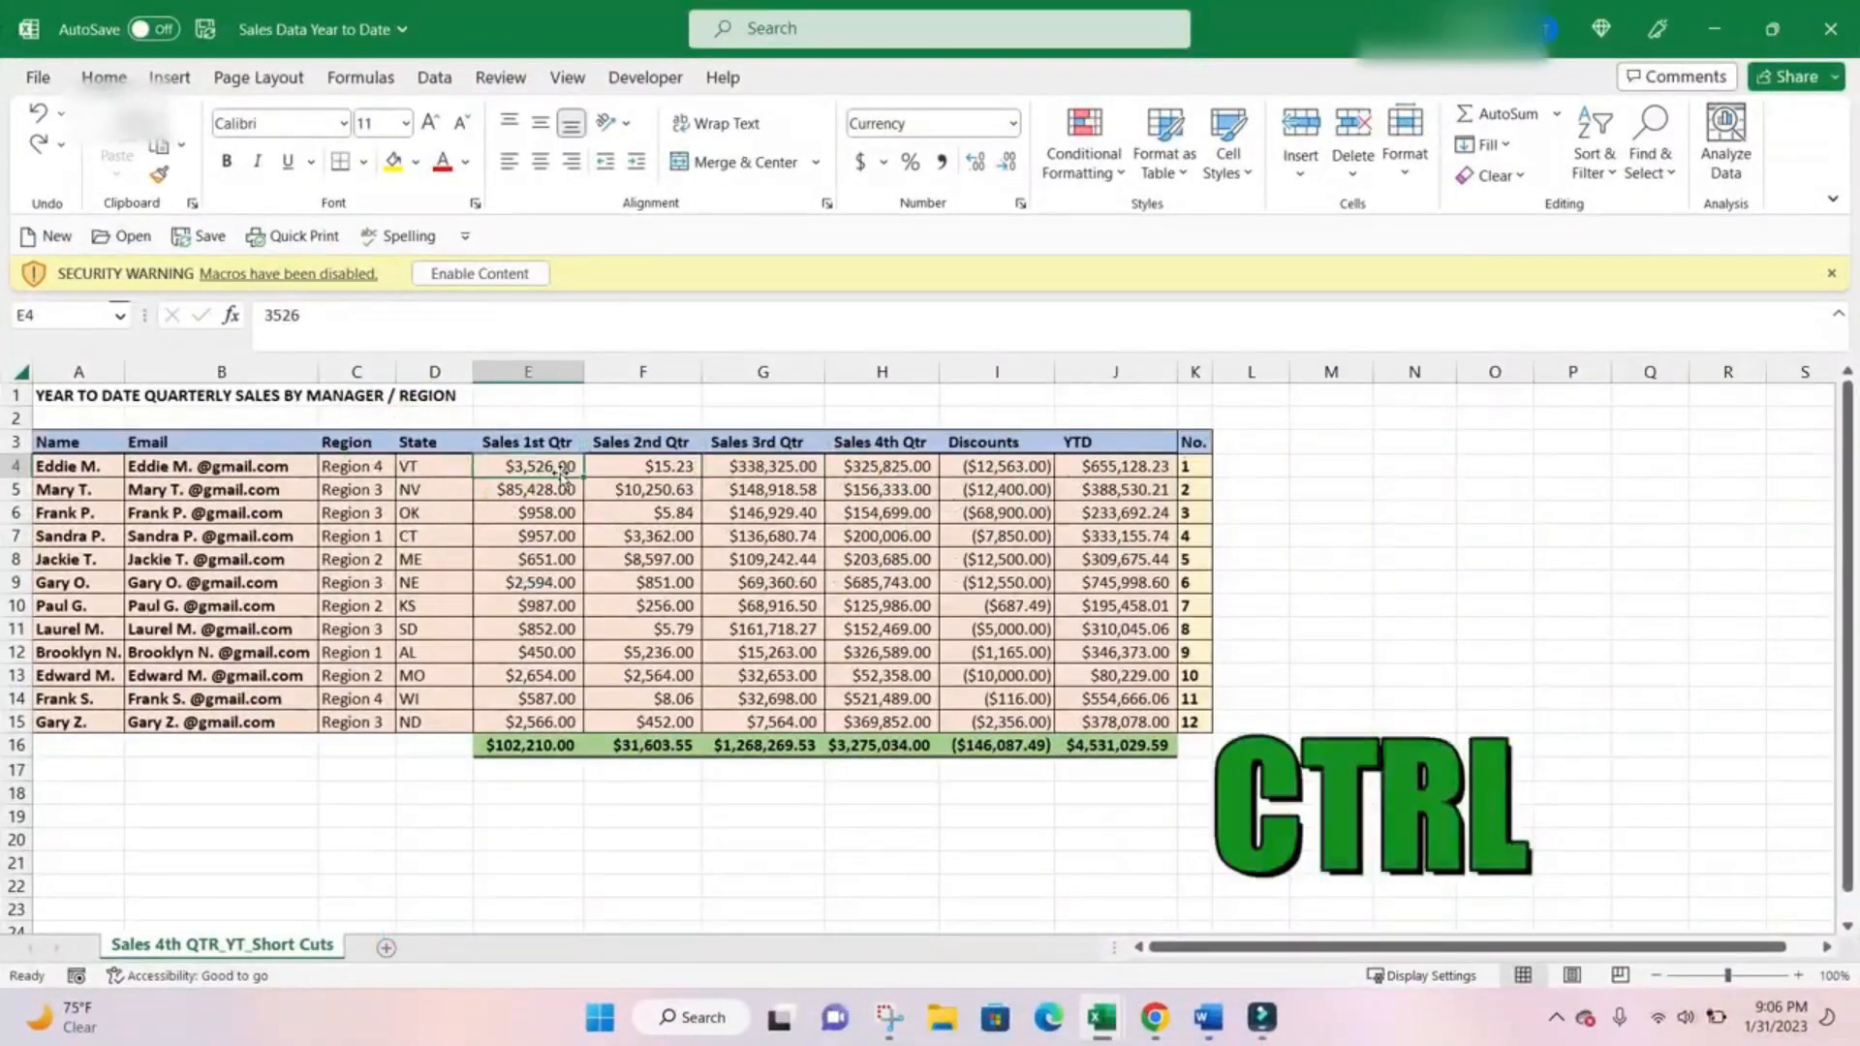
Apply italic and bold formatting to the first-quarter sales value in E4.
key("ctrl+i")
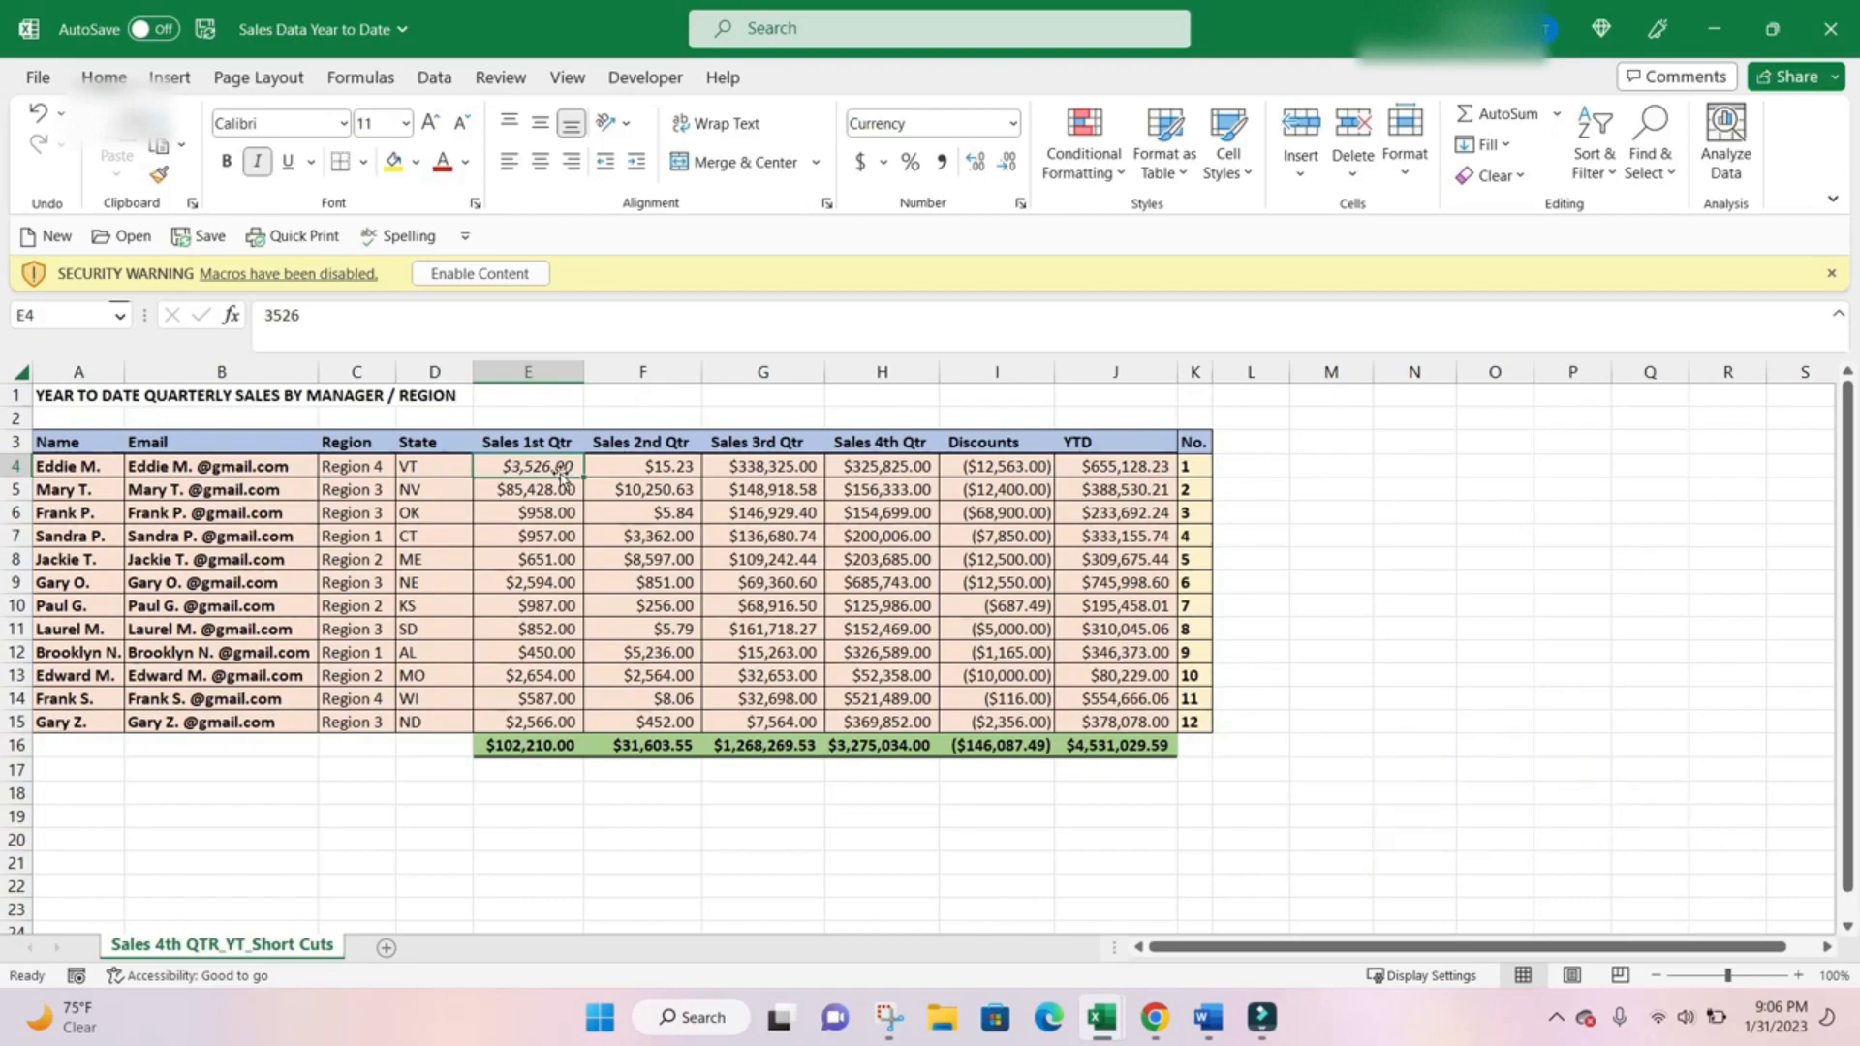
key("ctrl+b")
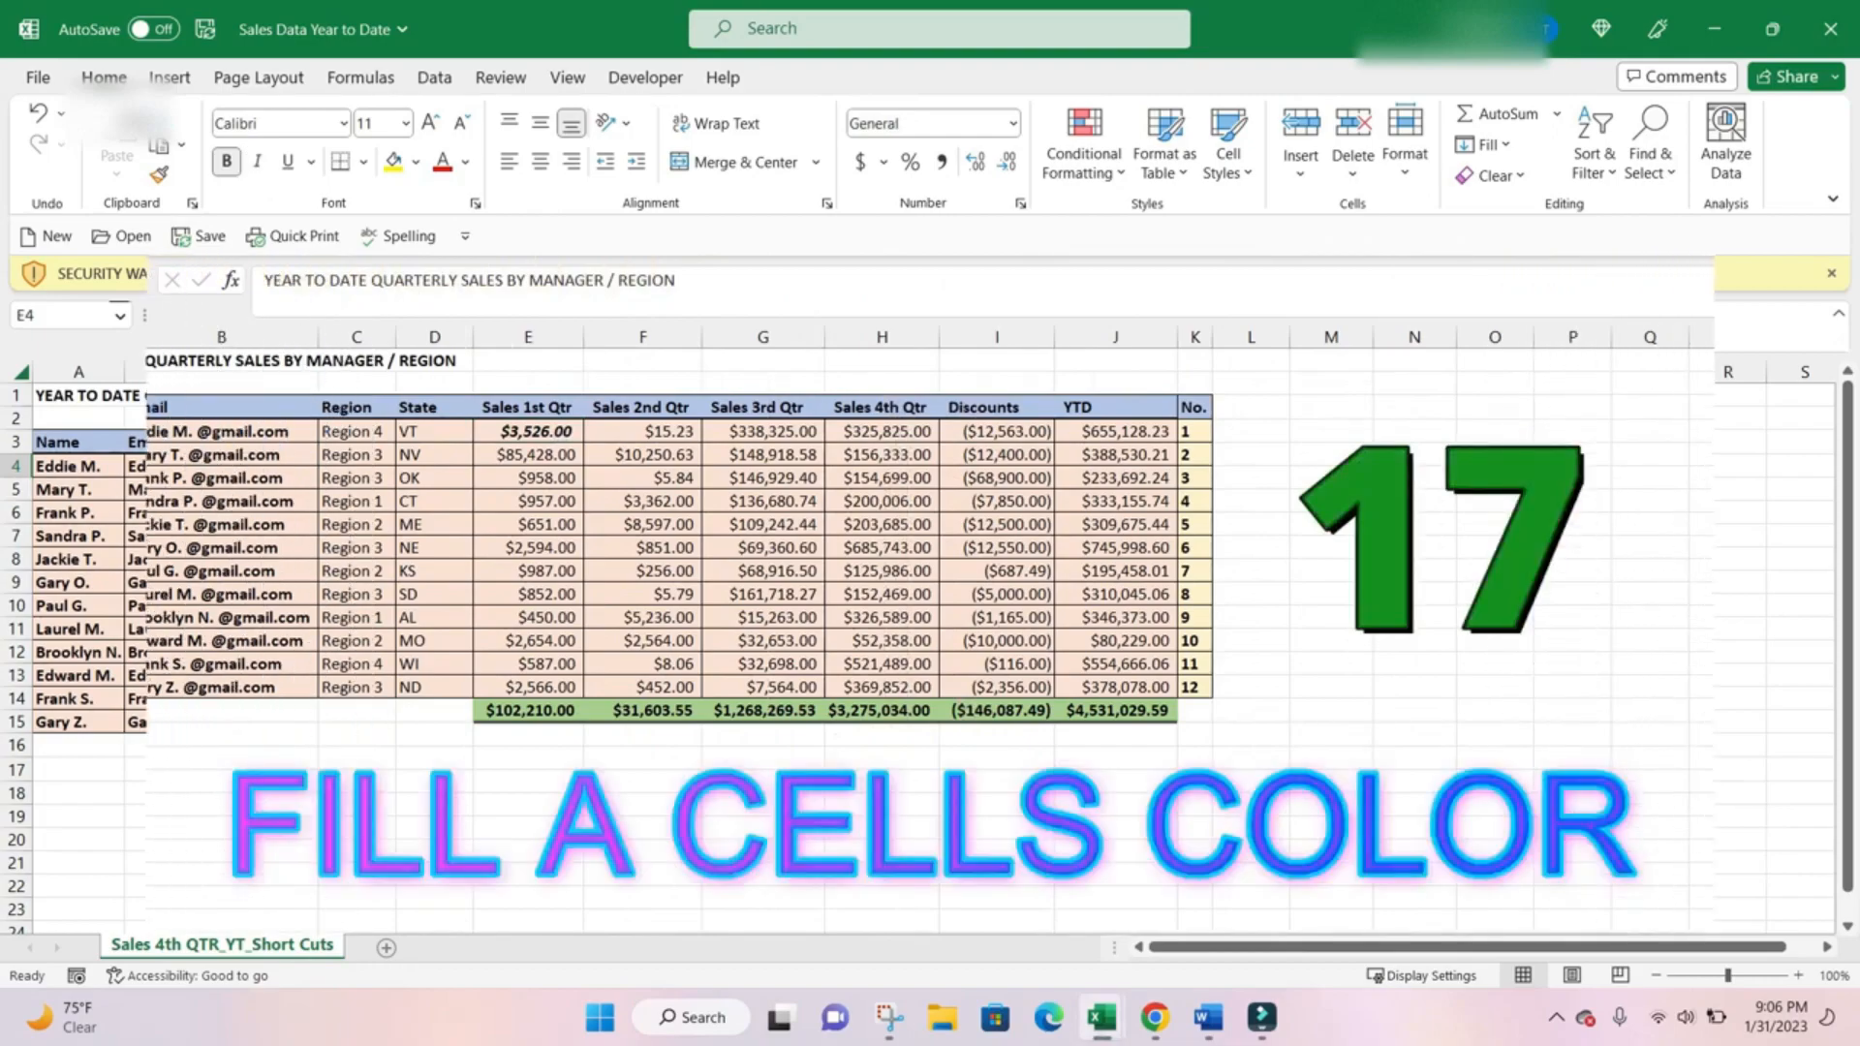
Fill cell A11 with the standard yellow color.
left_click(90, 596)
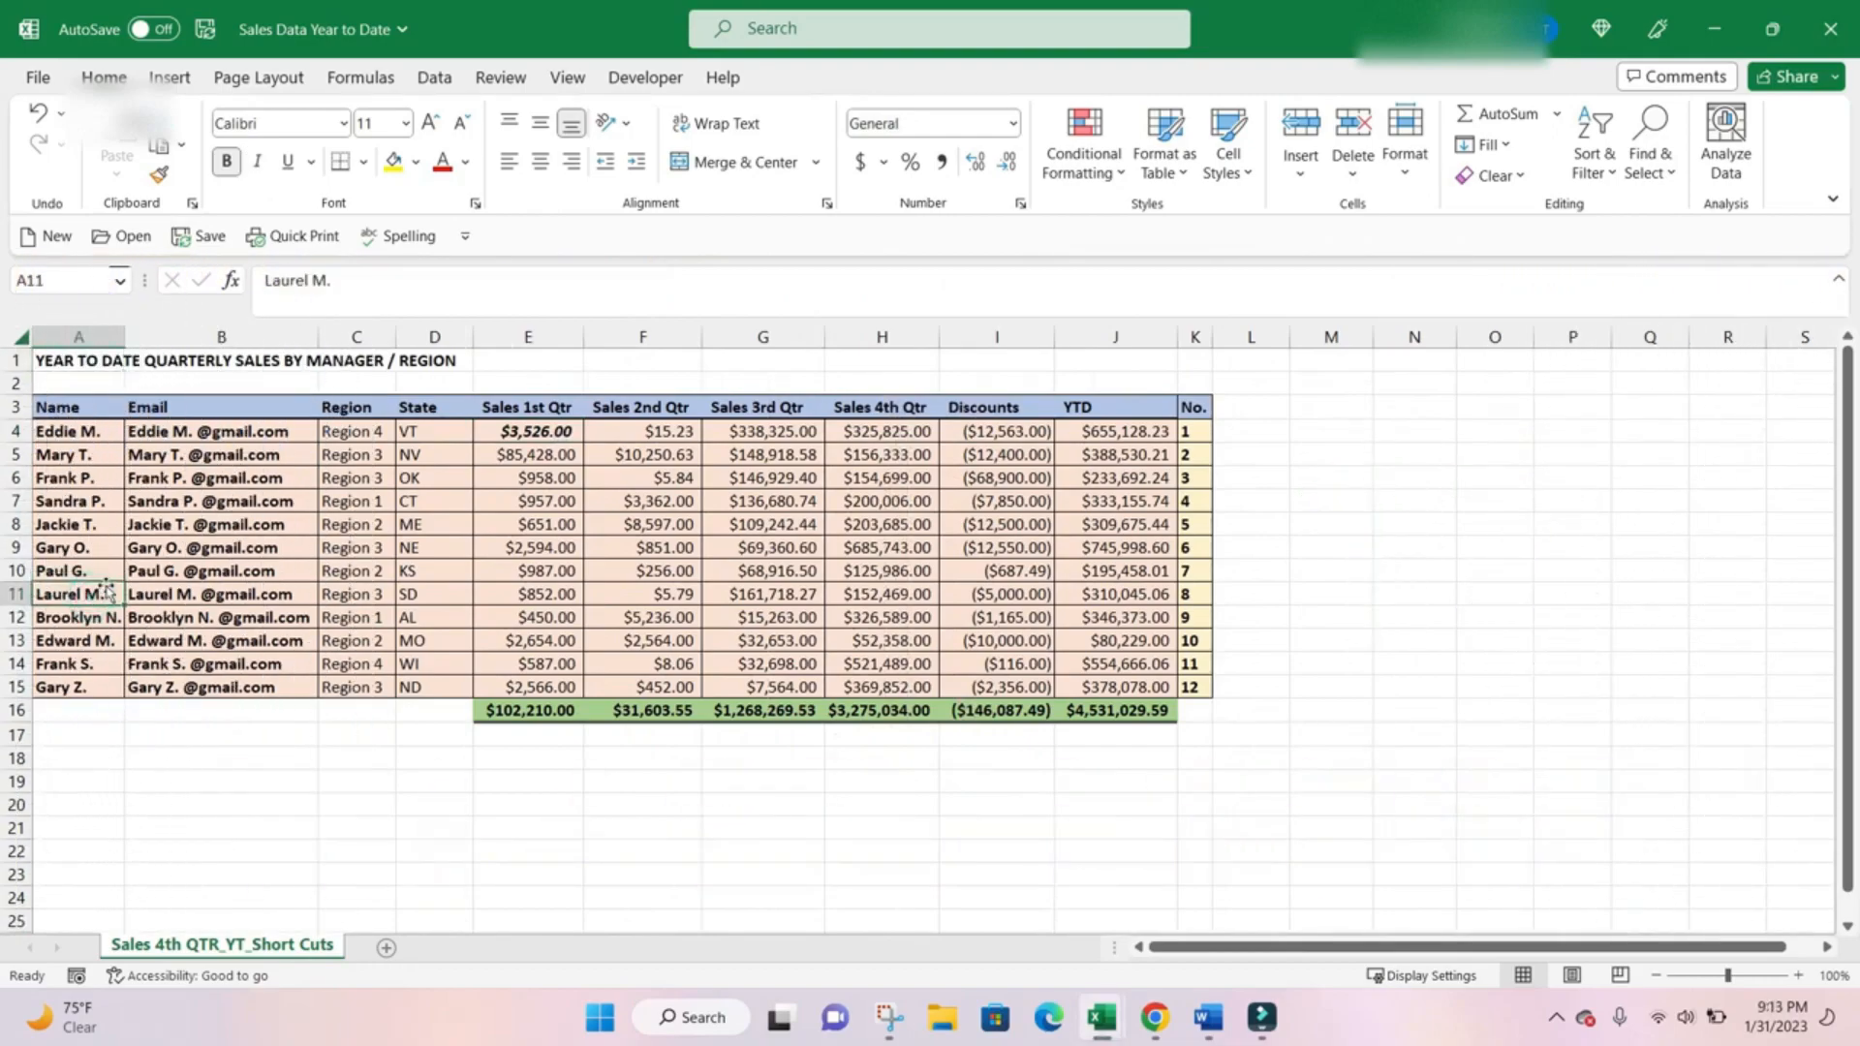
key("alt+h")
key("h")
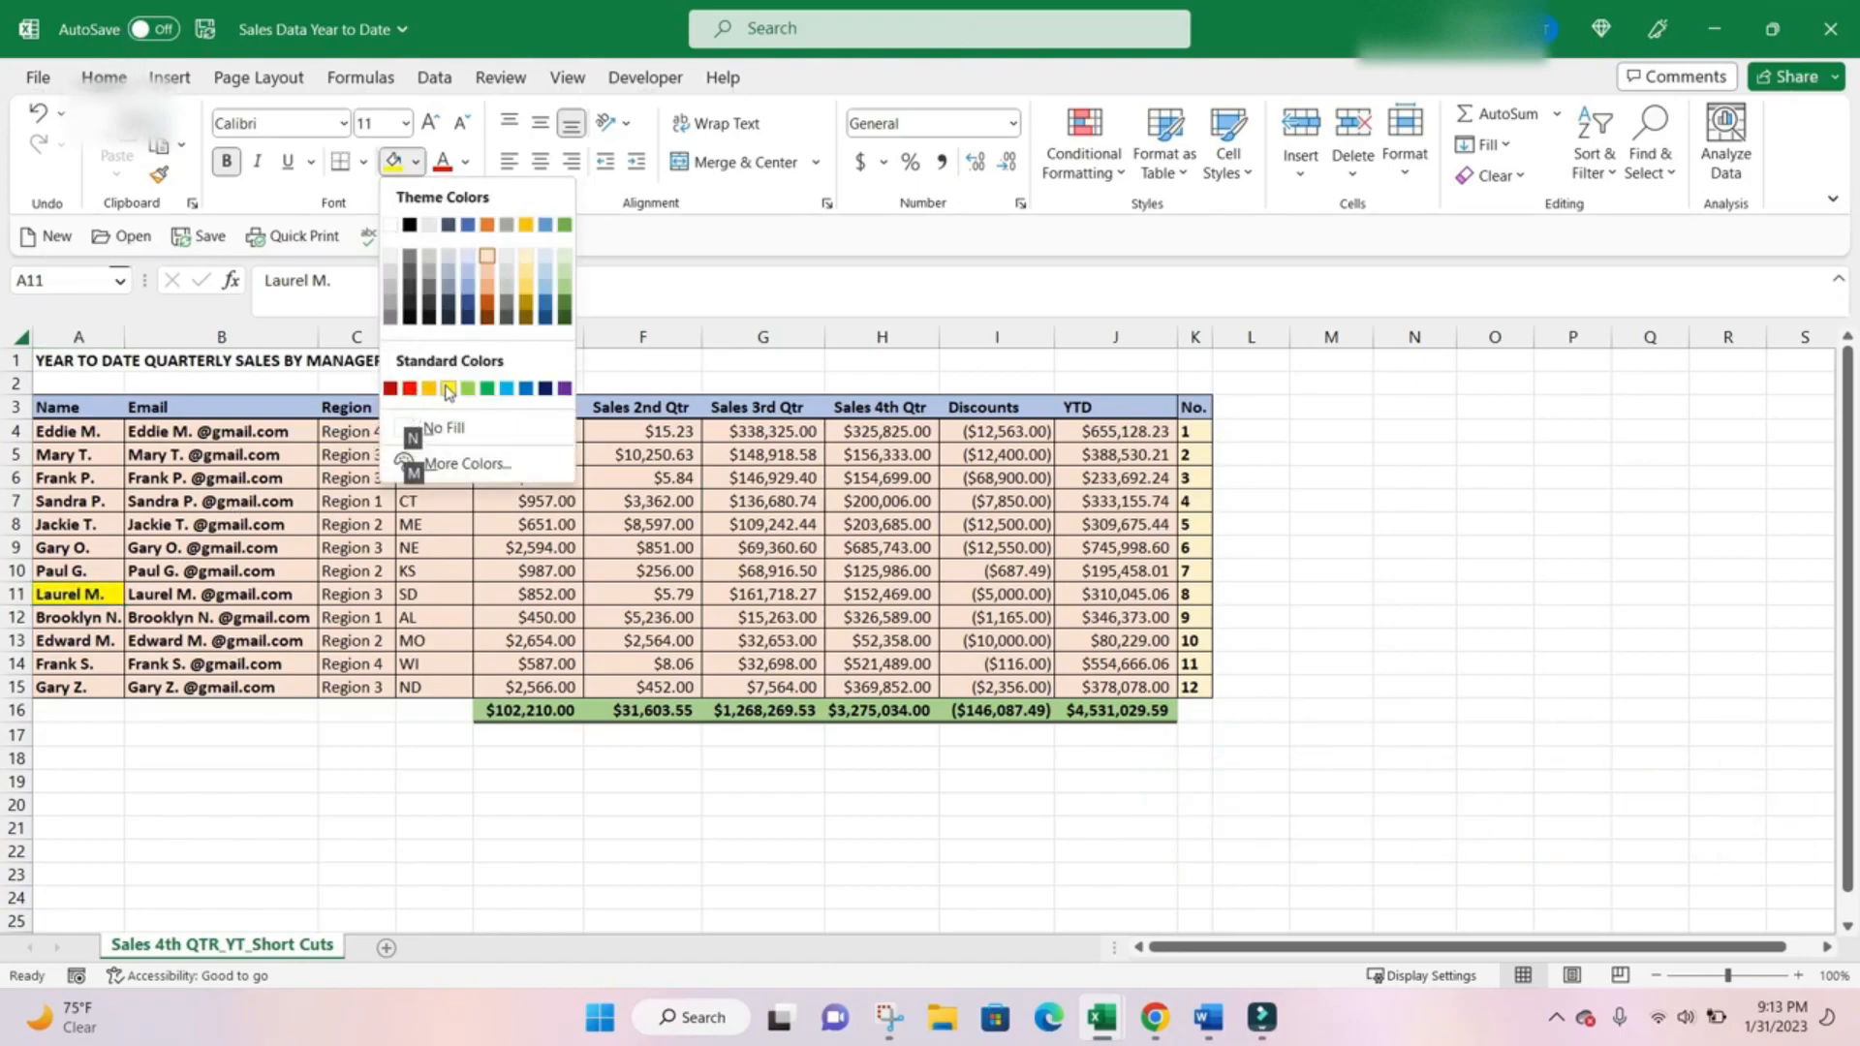
left_click(444, 386)
Fill the table row A10:K10 with a light gold theme color.
key("Up")
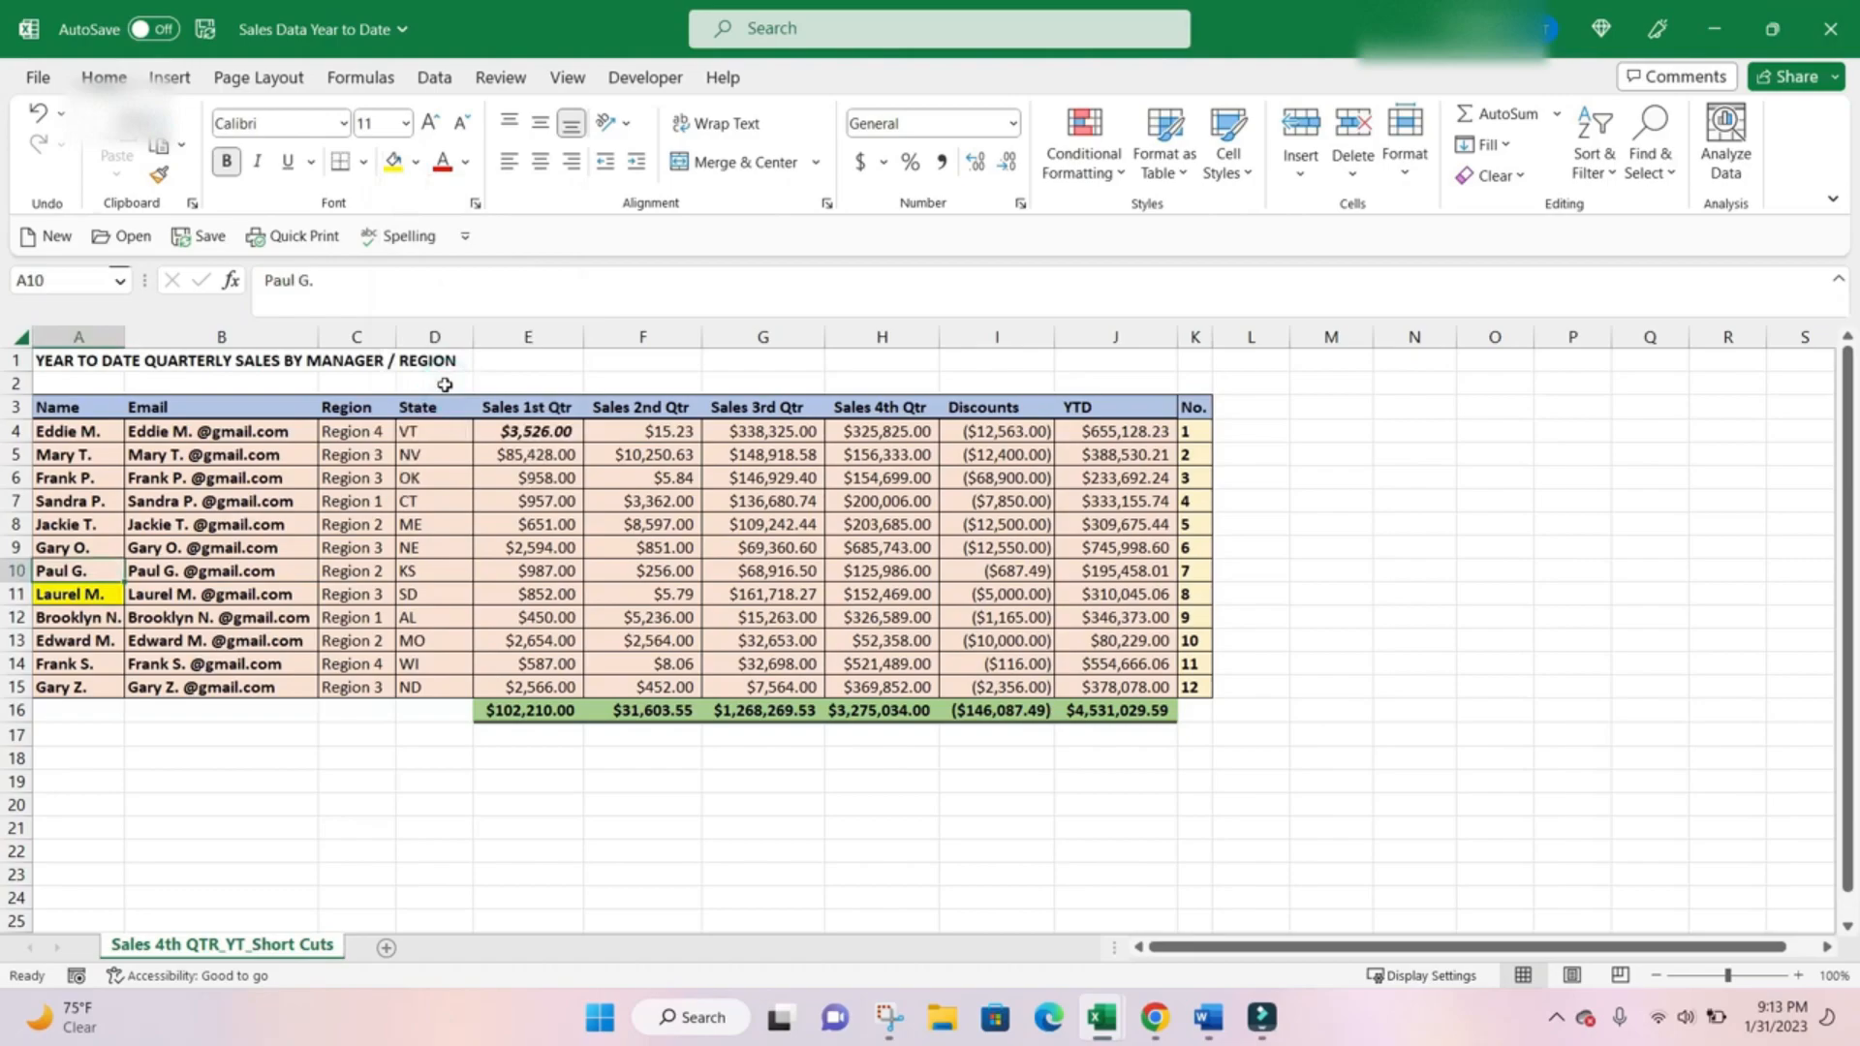
key("ctrl+shift+Right")
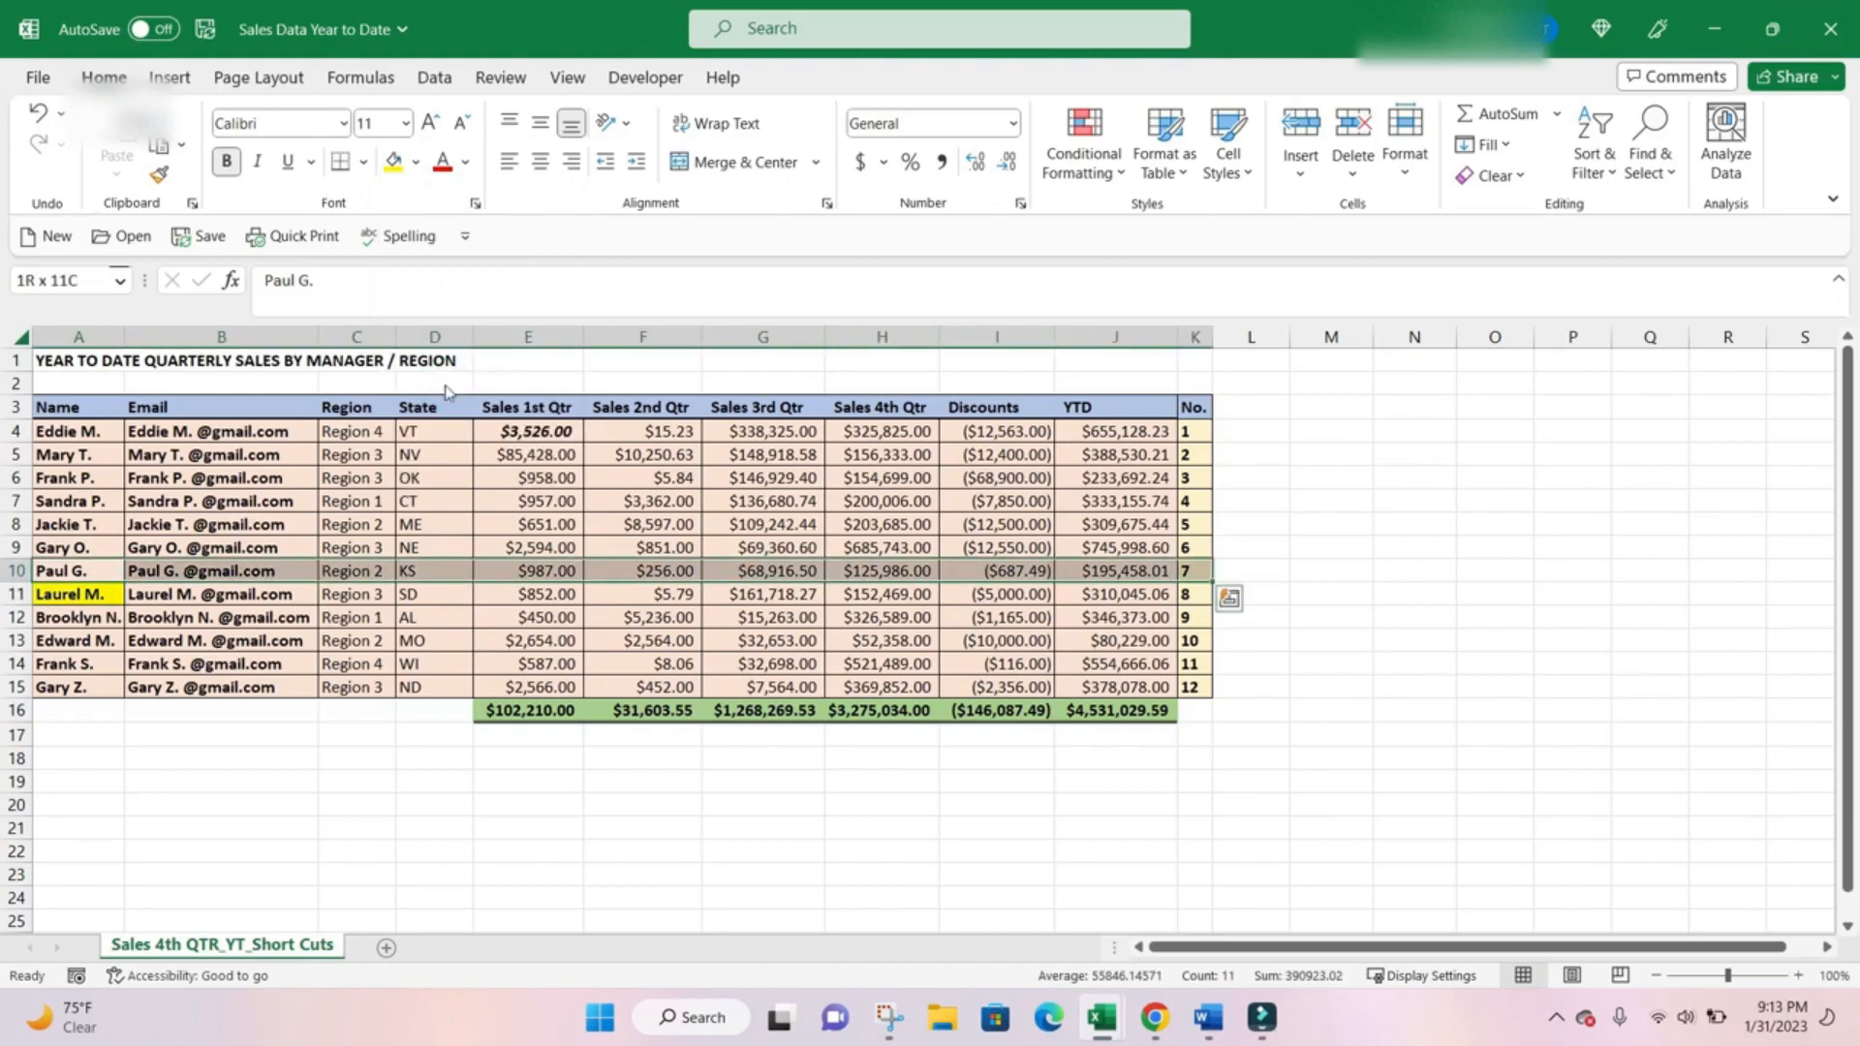
key("alt+h")
key("h")
key("Up")
key("Up")
key("Right")
key("Down")
key("Right")
key("Right")
key("Right")
key("Right")
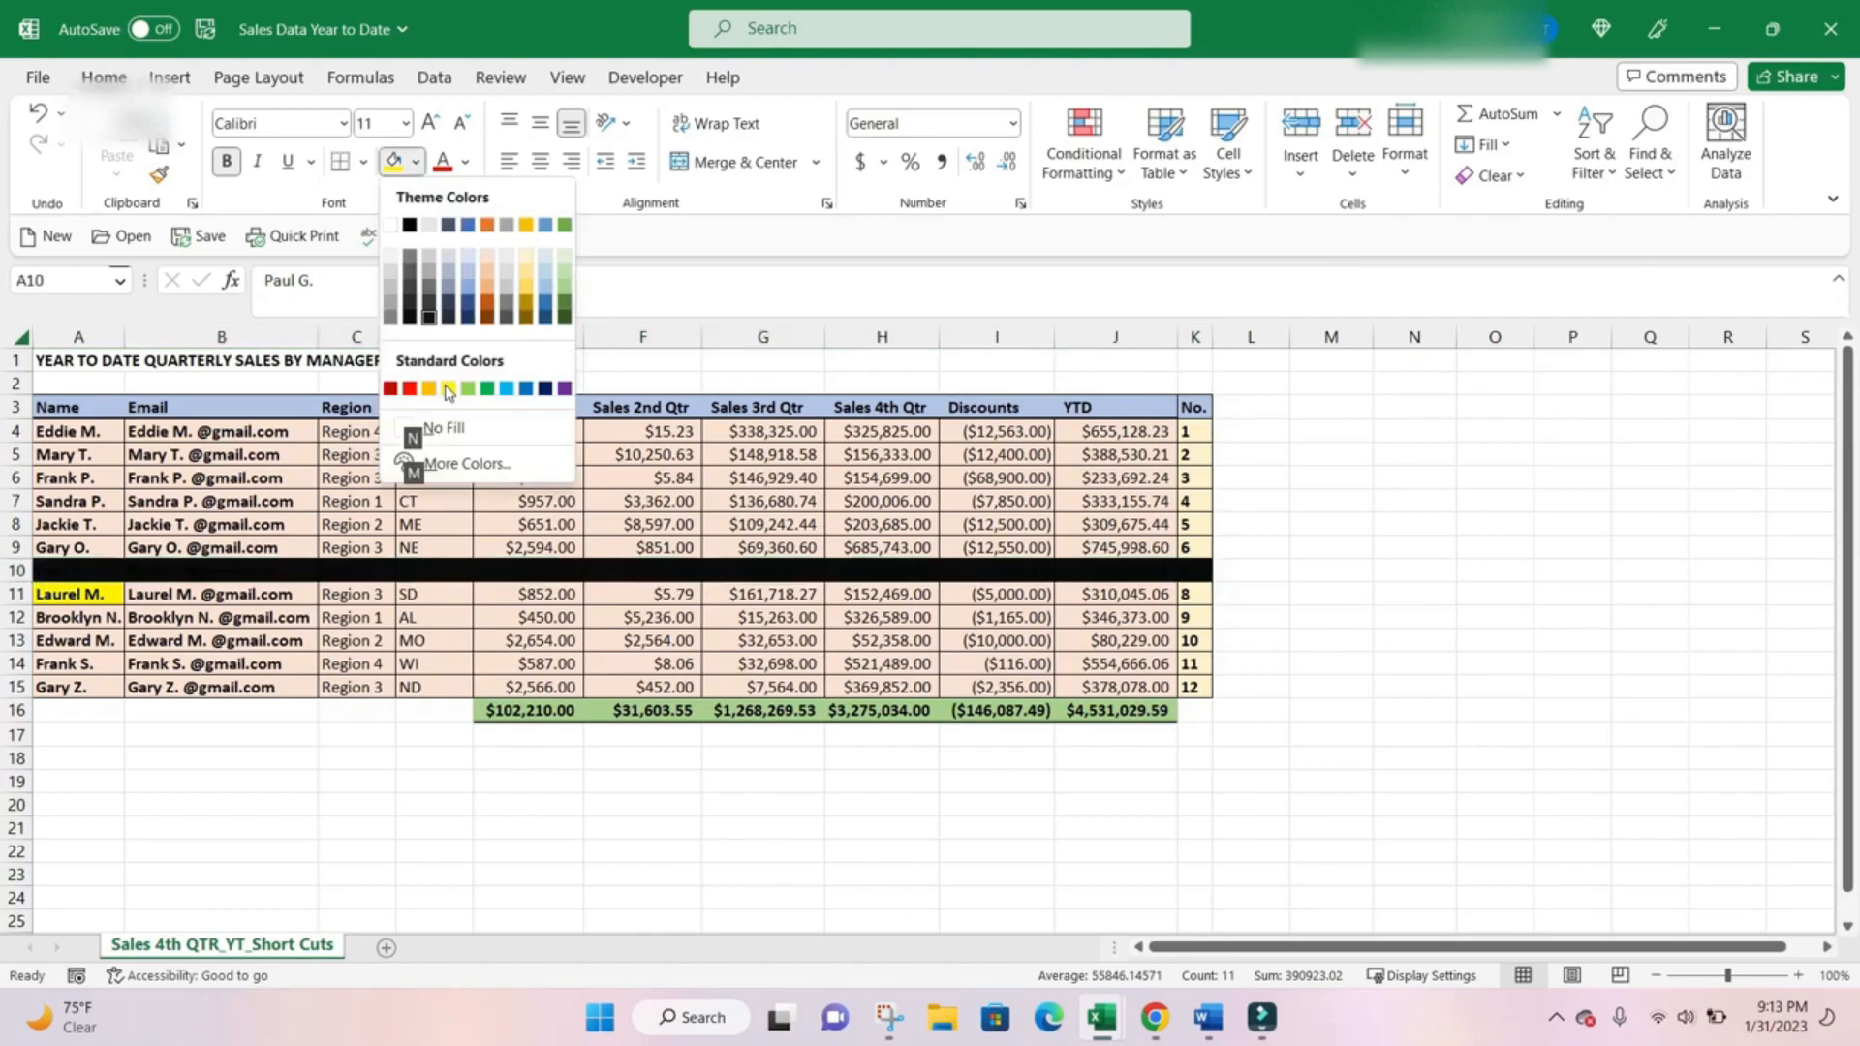
key("Up")
key("Up")
key("Right")
key("Right")
key("Right")
key("Return")
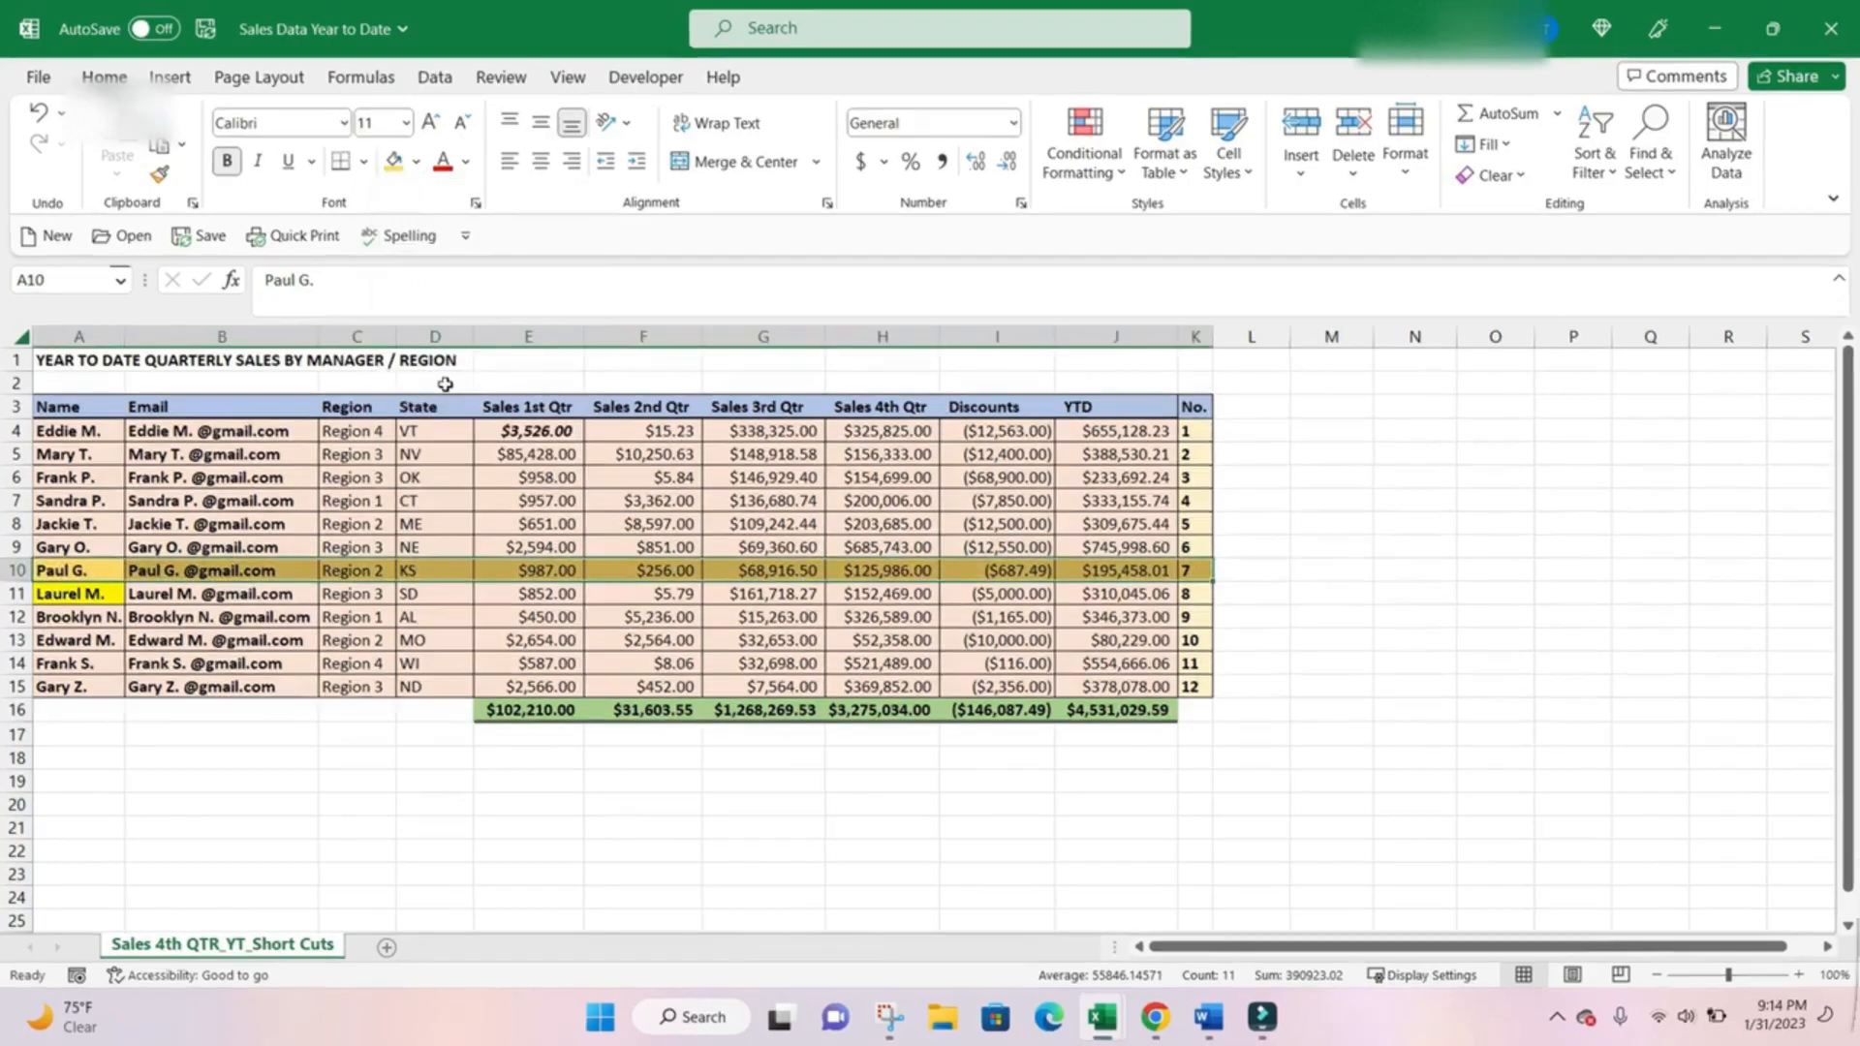
Apply All Borders to cell A12.
key("Down")
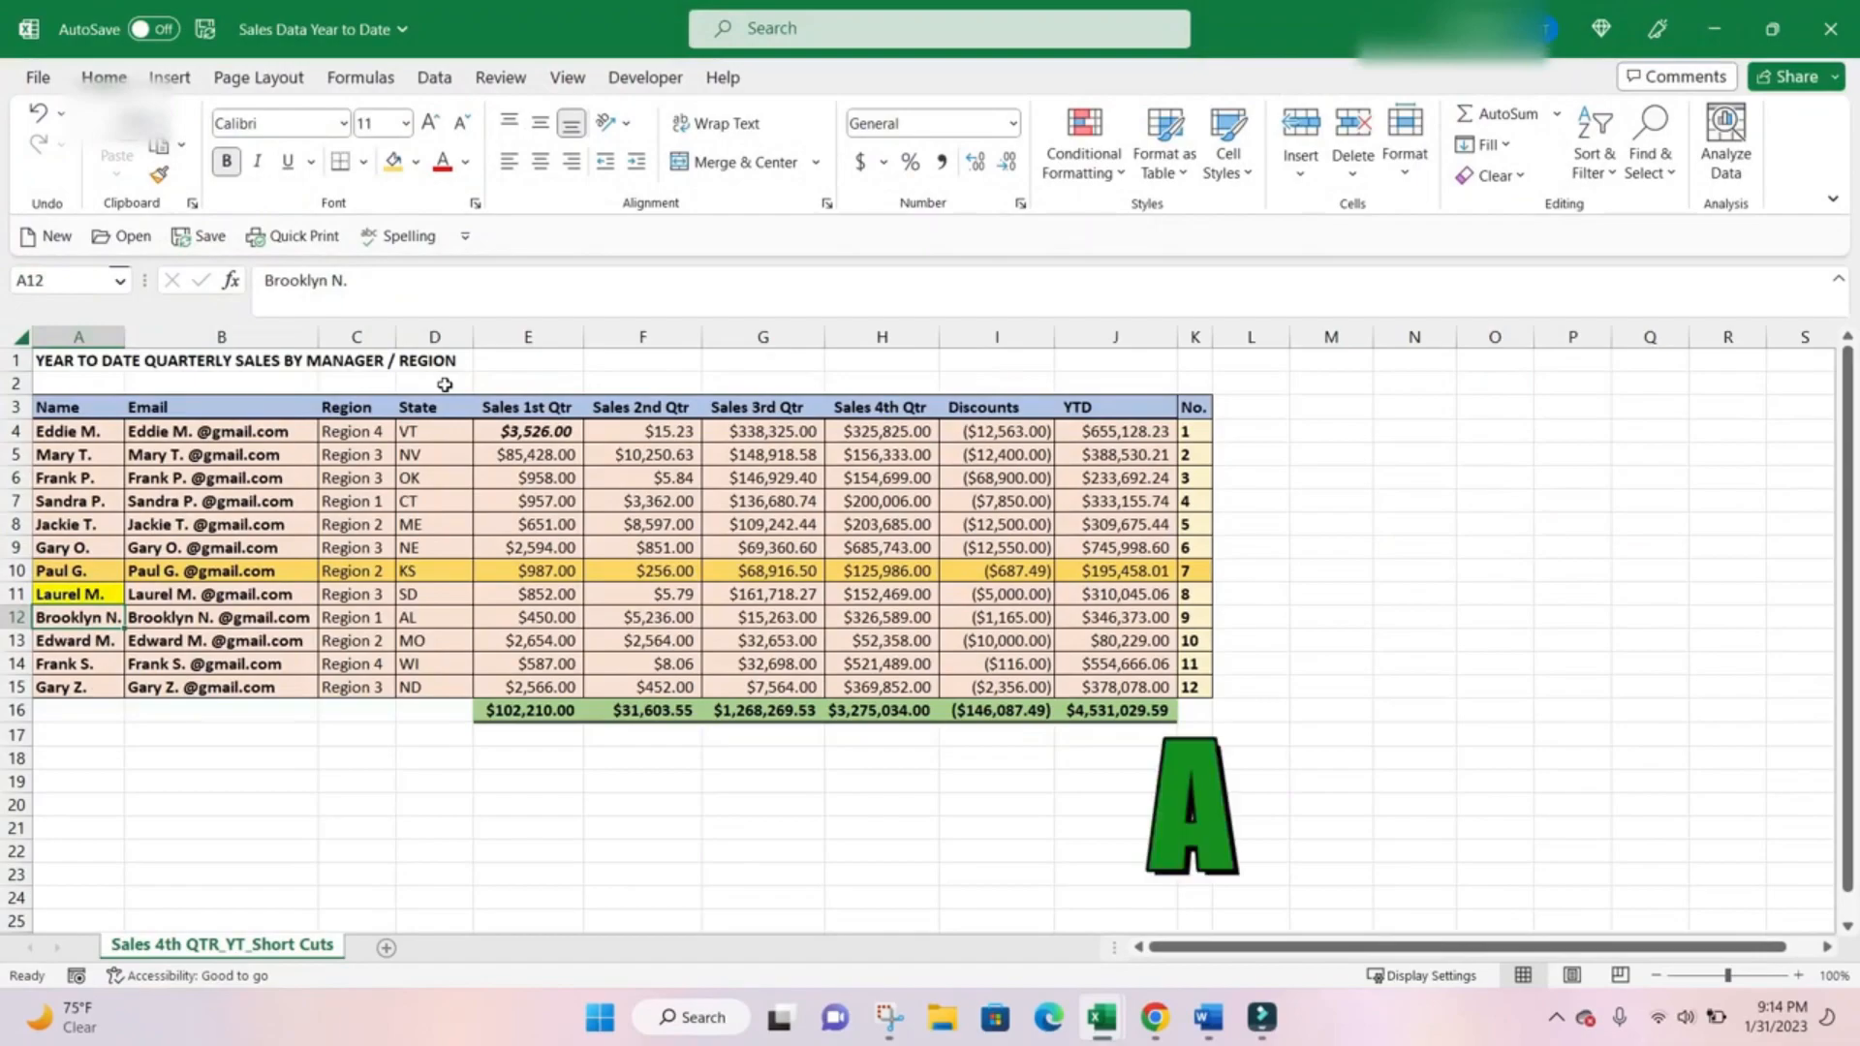
key("alt")
key("h")
key("b")
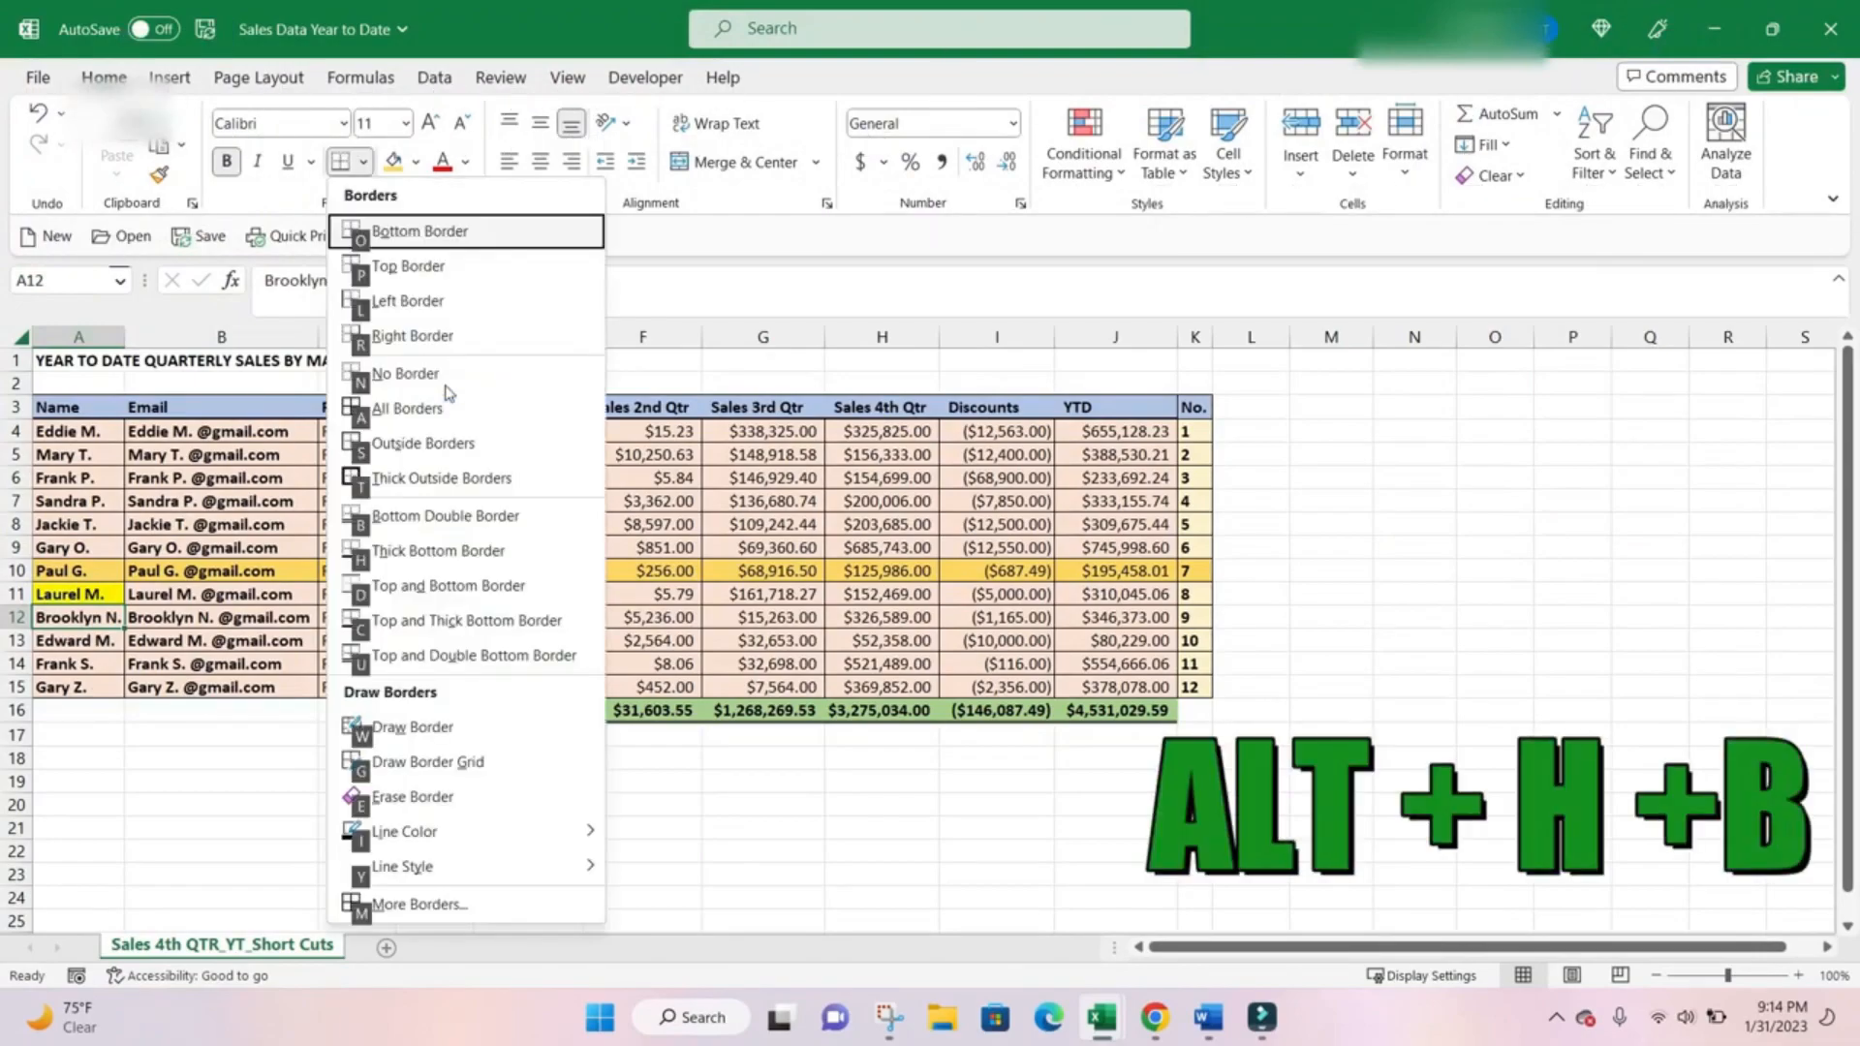
key("Down")
key("Down")
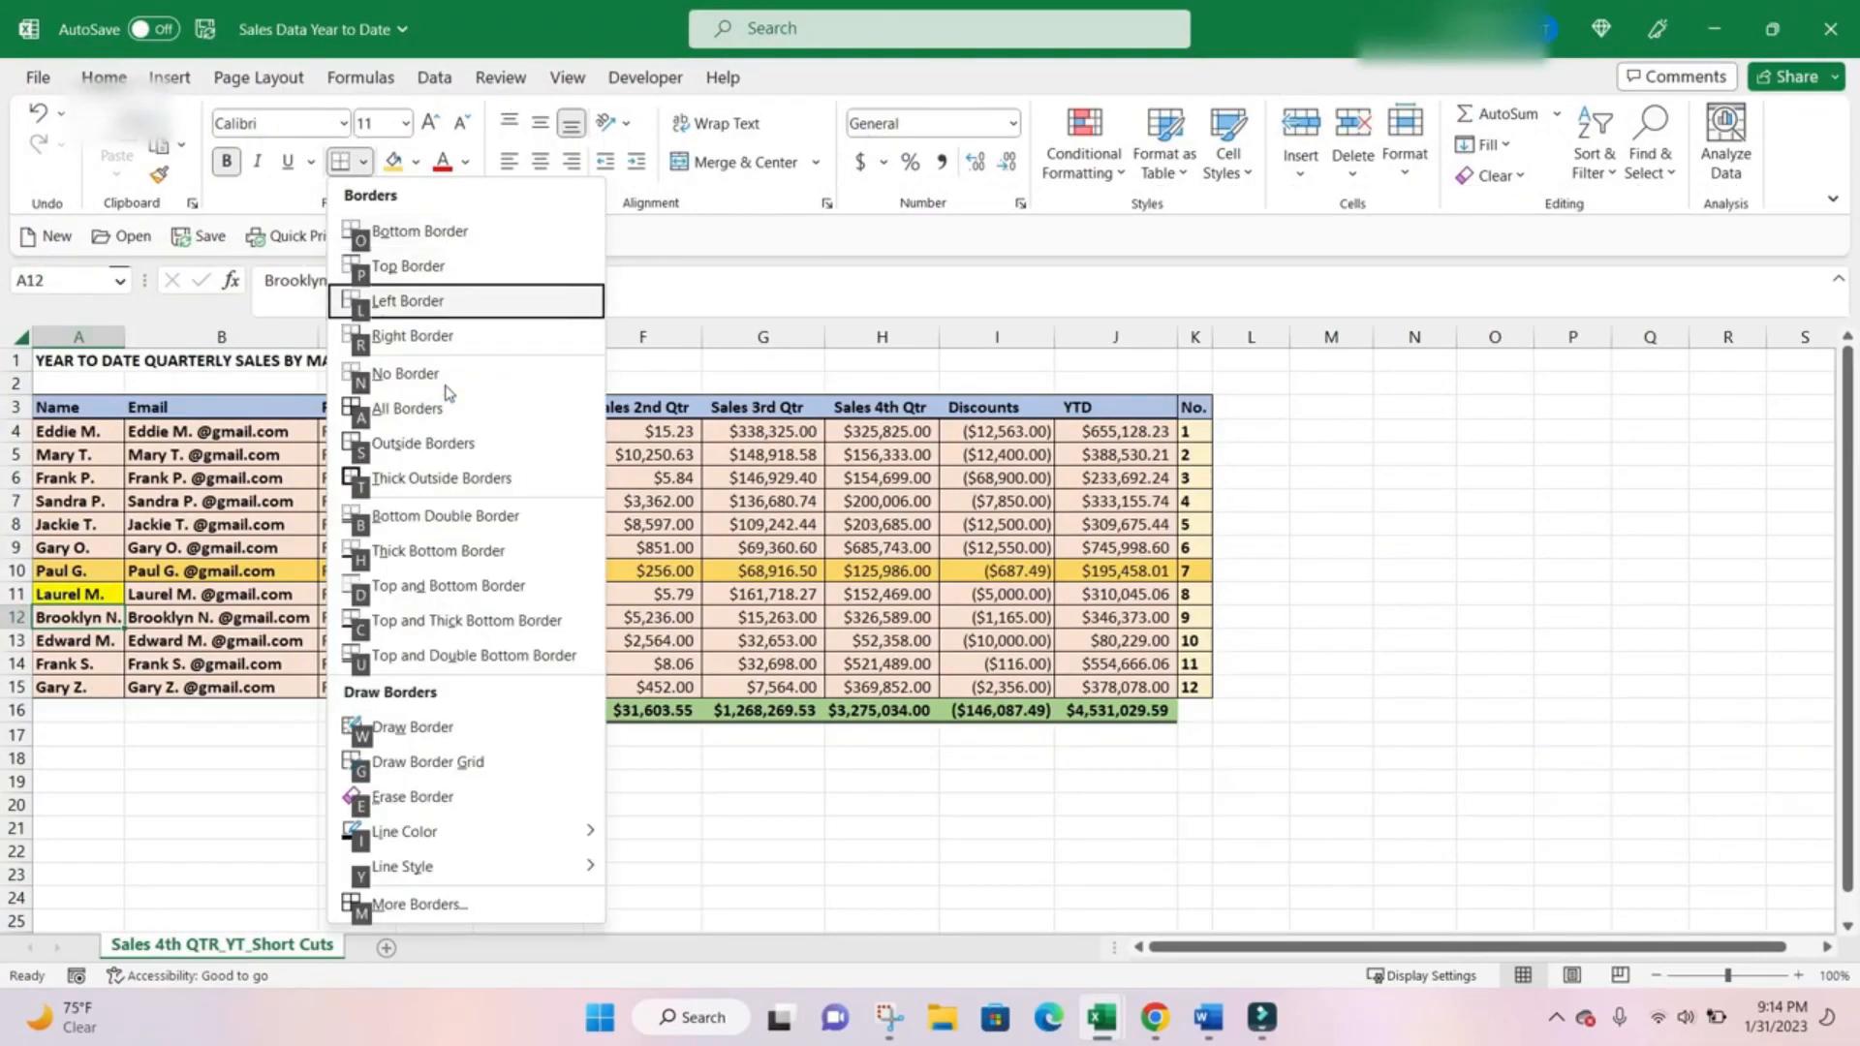
key("Down")
key("Down")
Apply a Thick Bottom Border to the table row A13:K13.
key("Down")
key("Down")
key("Down")
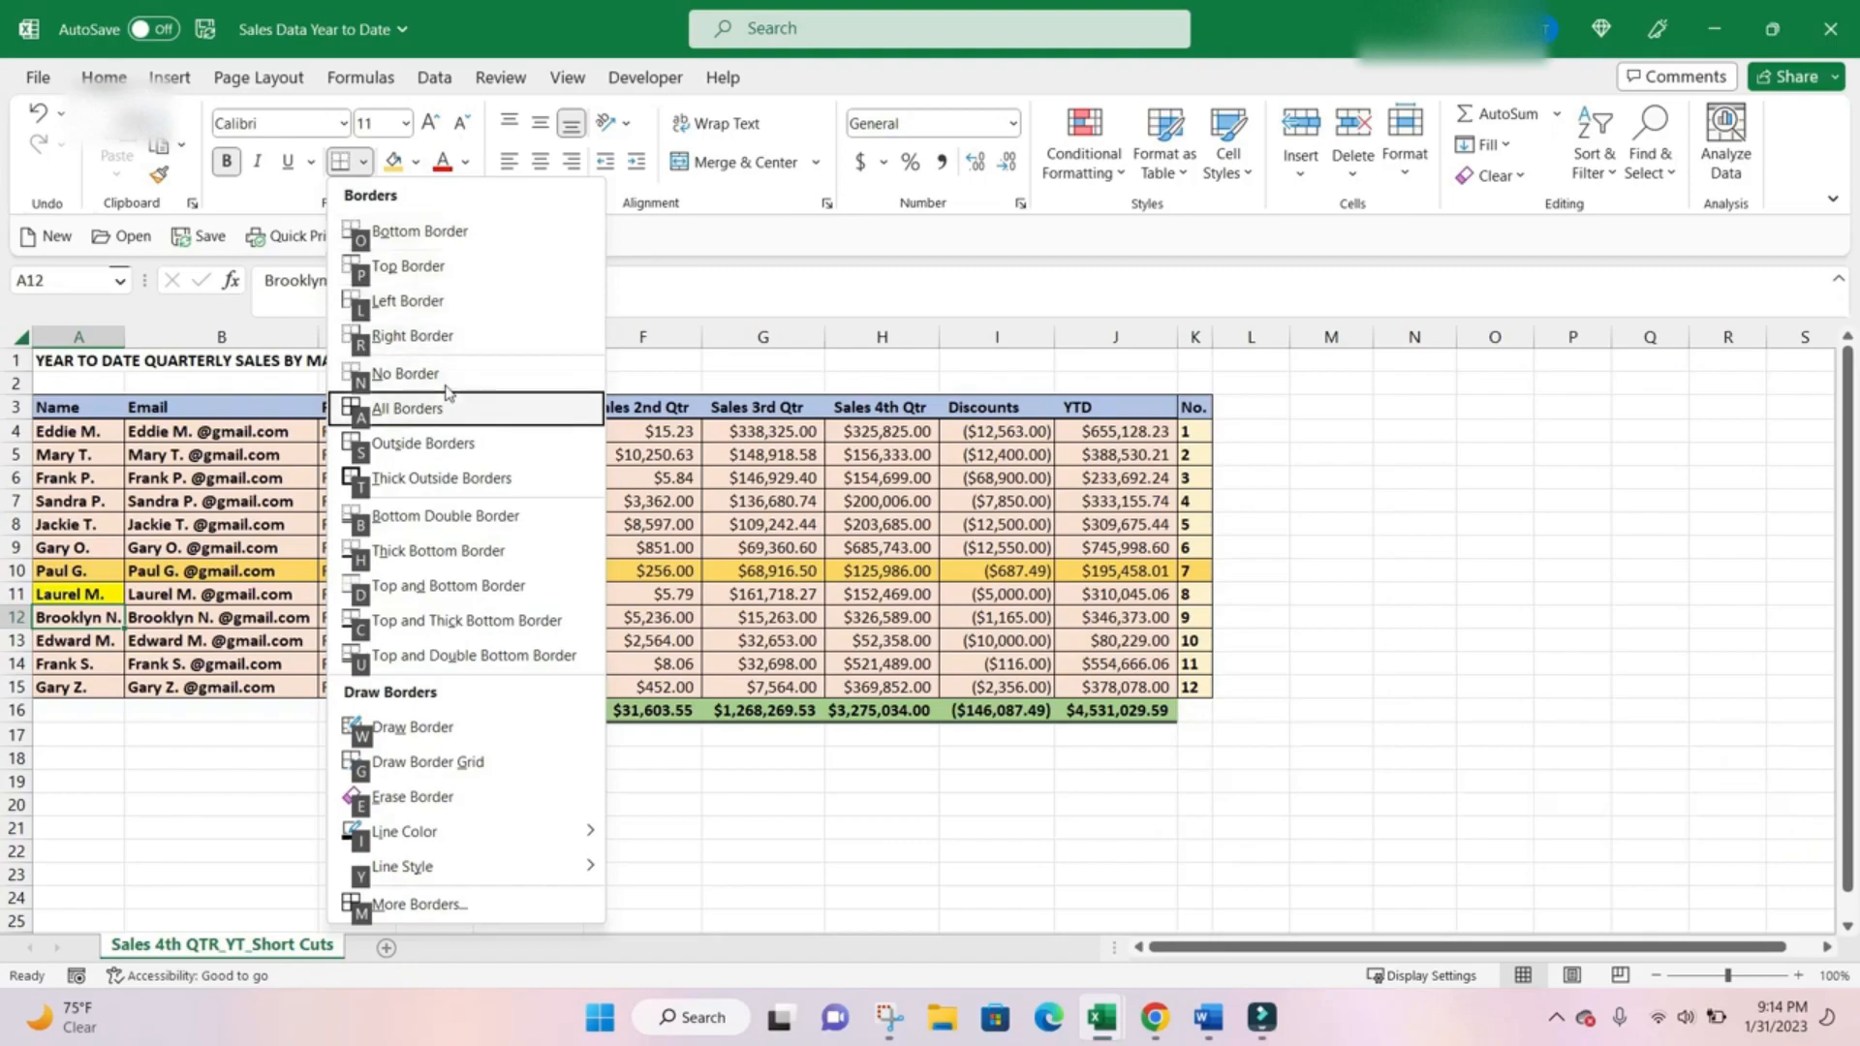
key("Return")
key("Down")
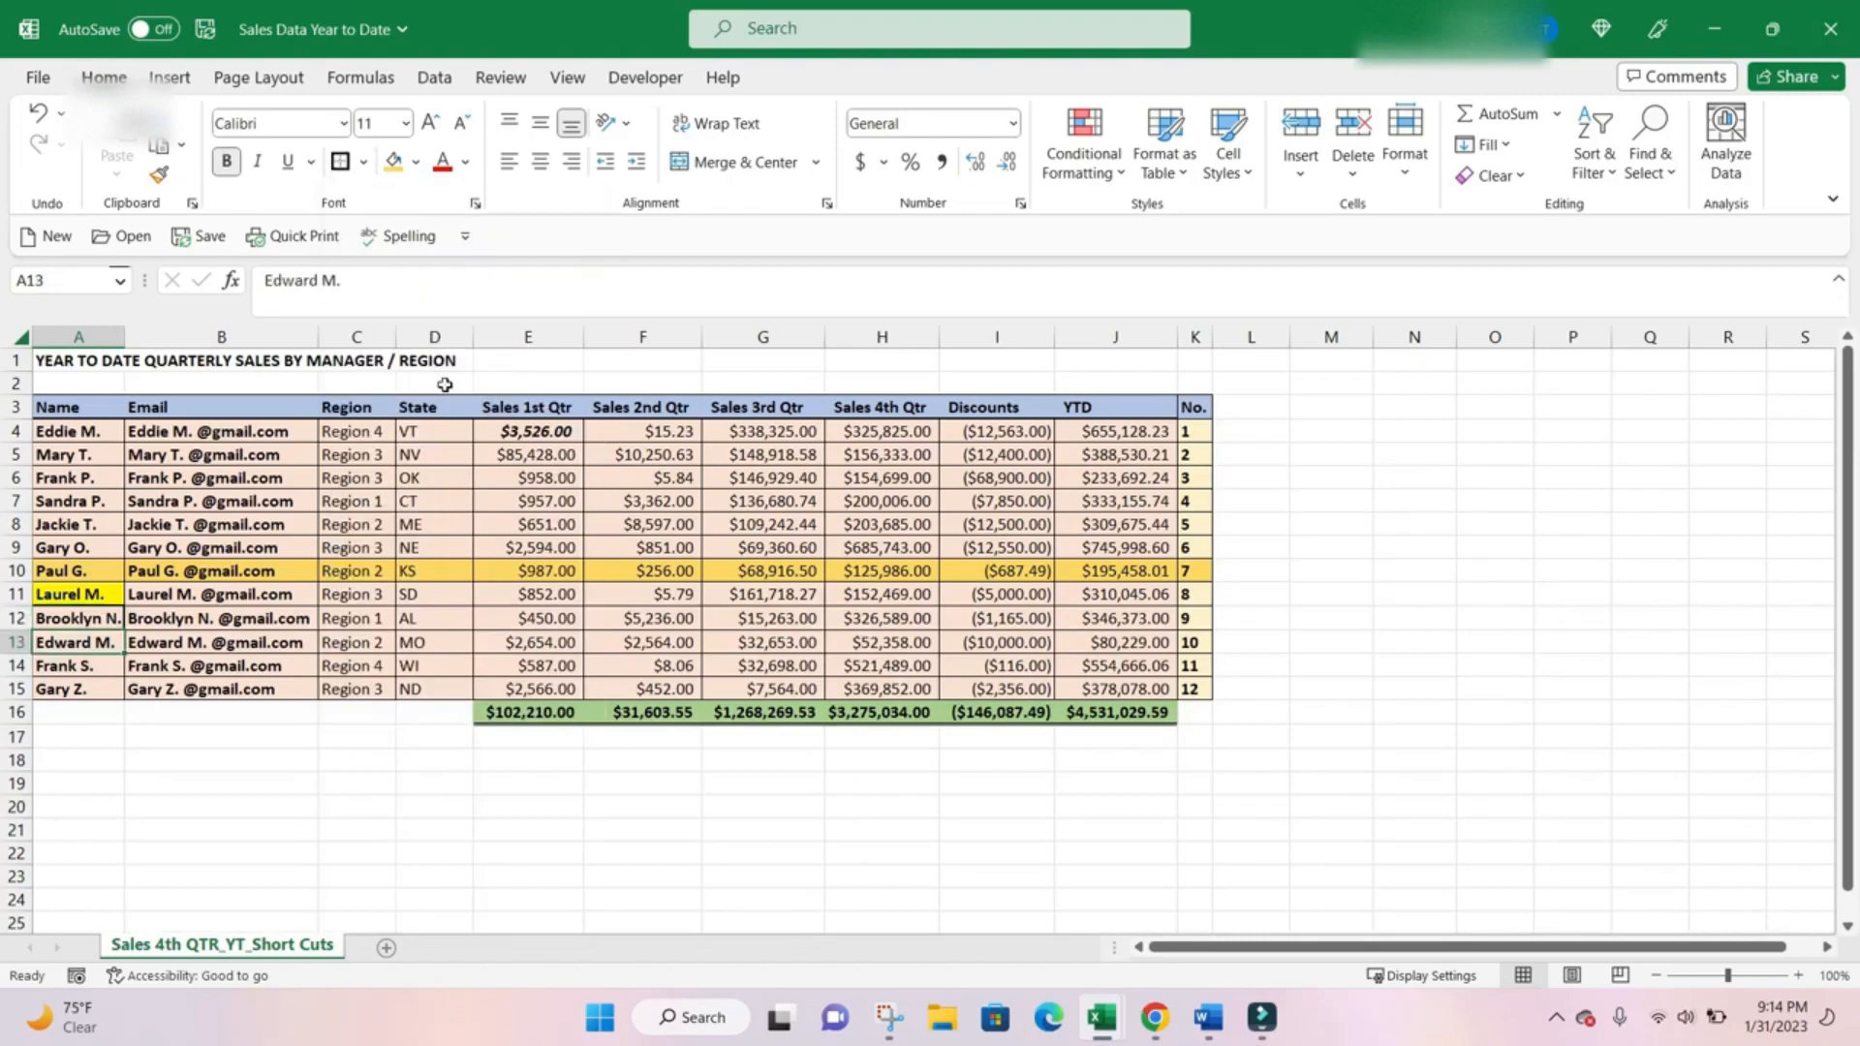
key("ctrl+shift+Right")
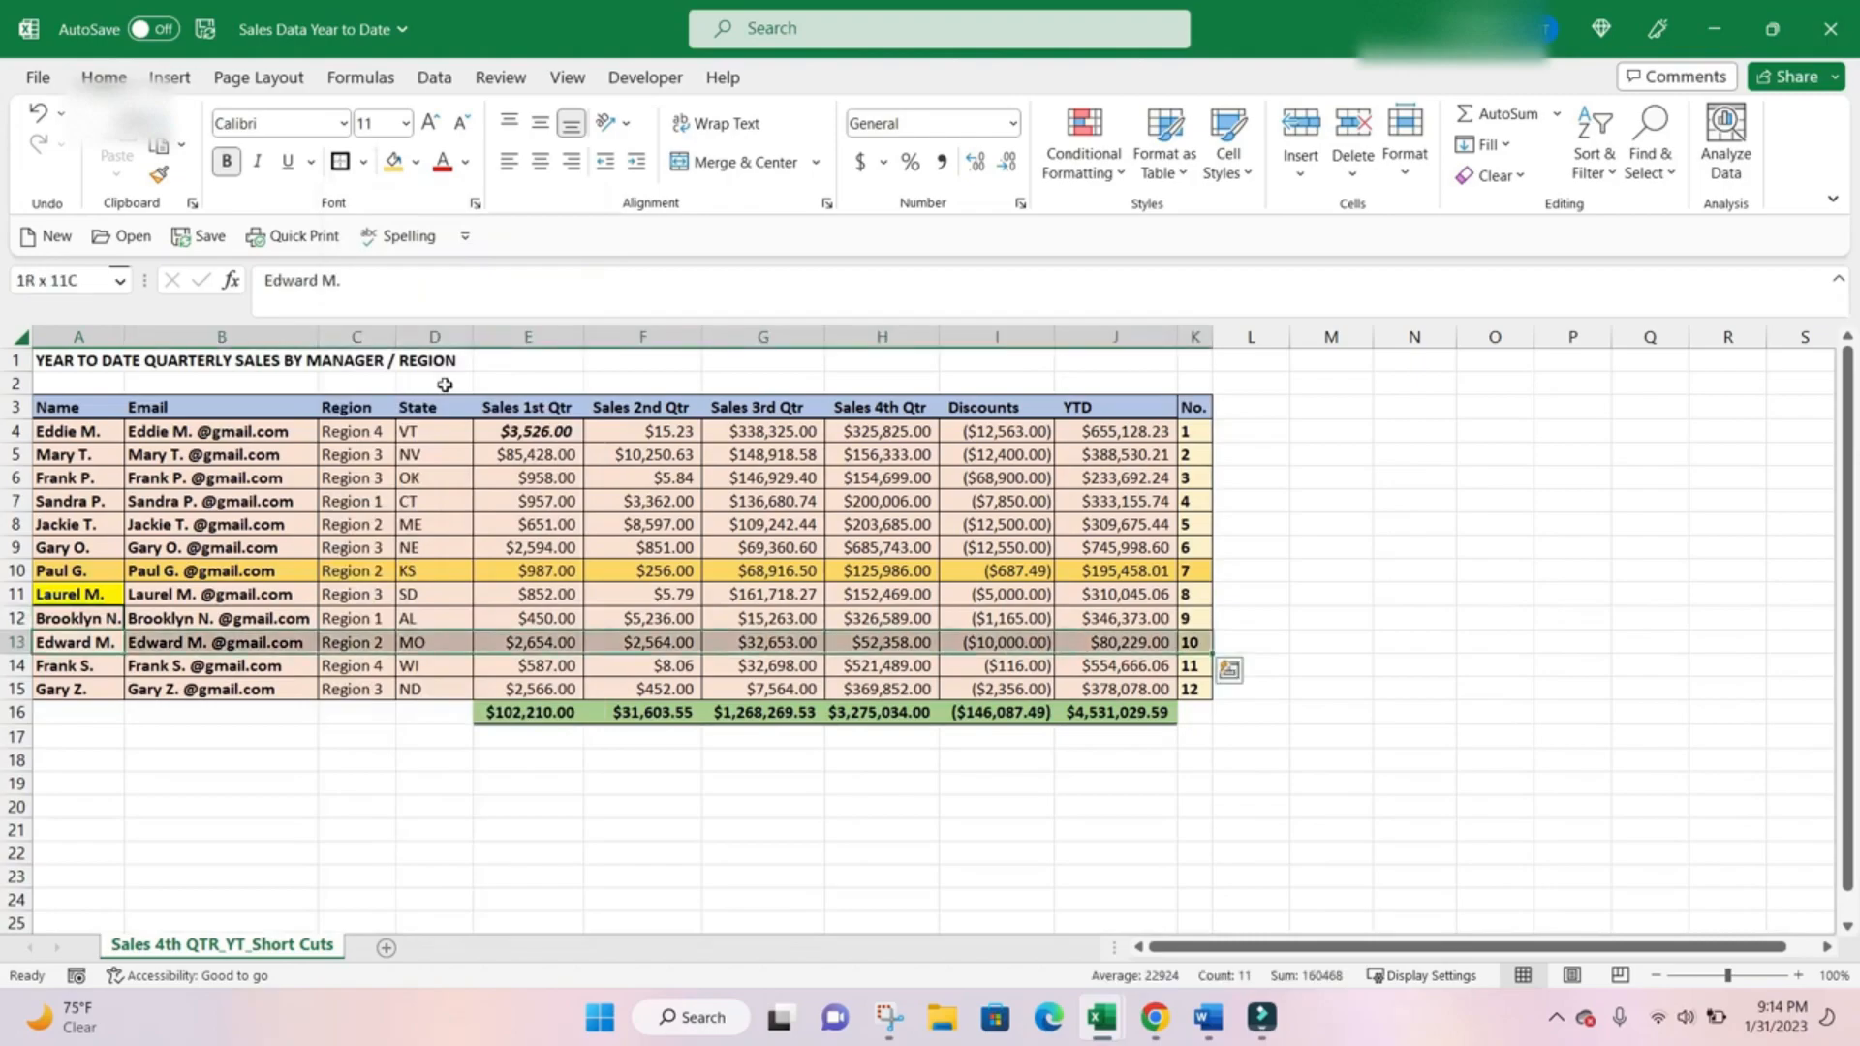
key("alt")
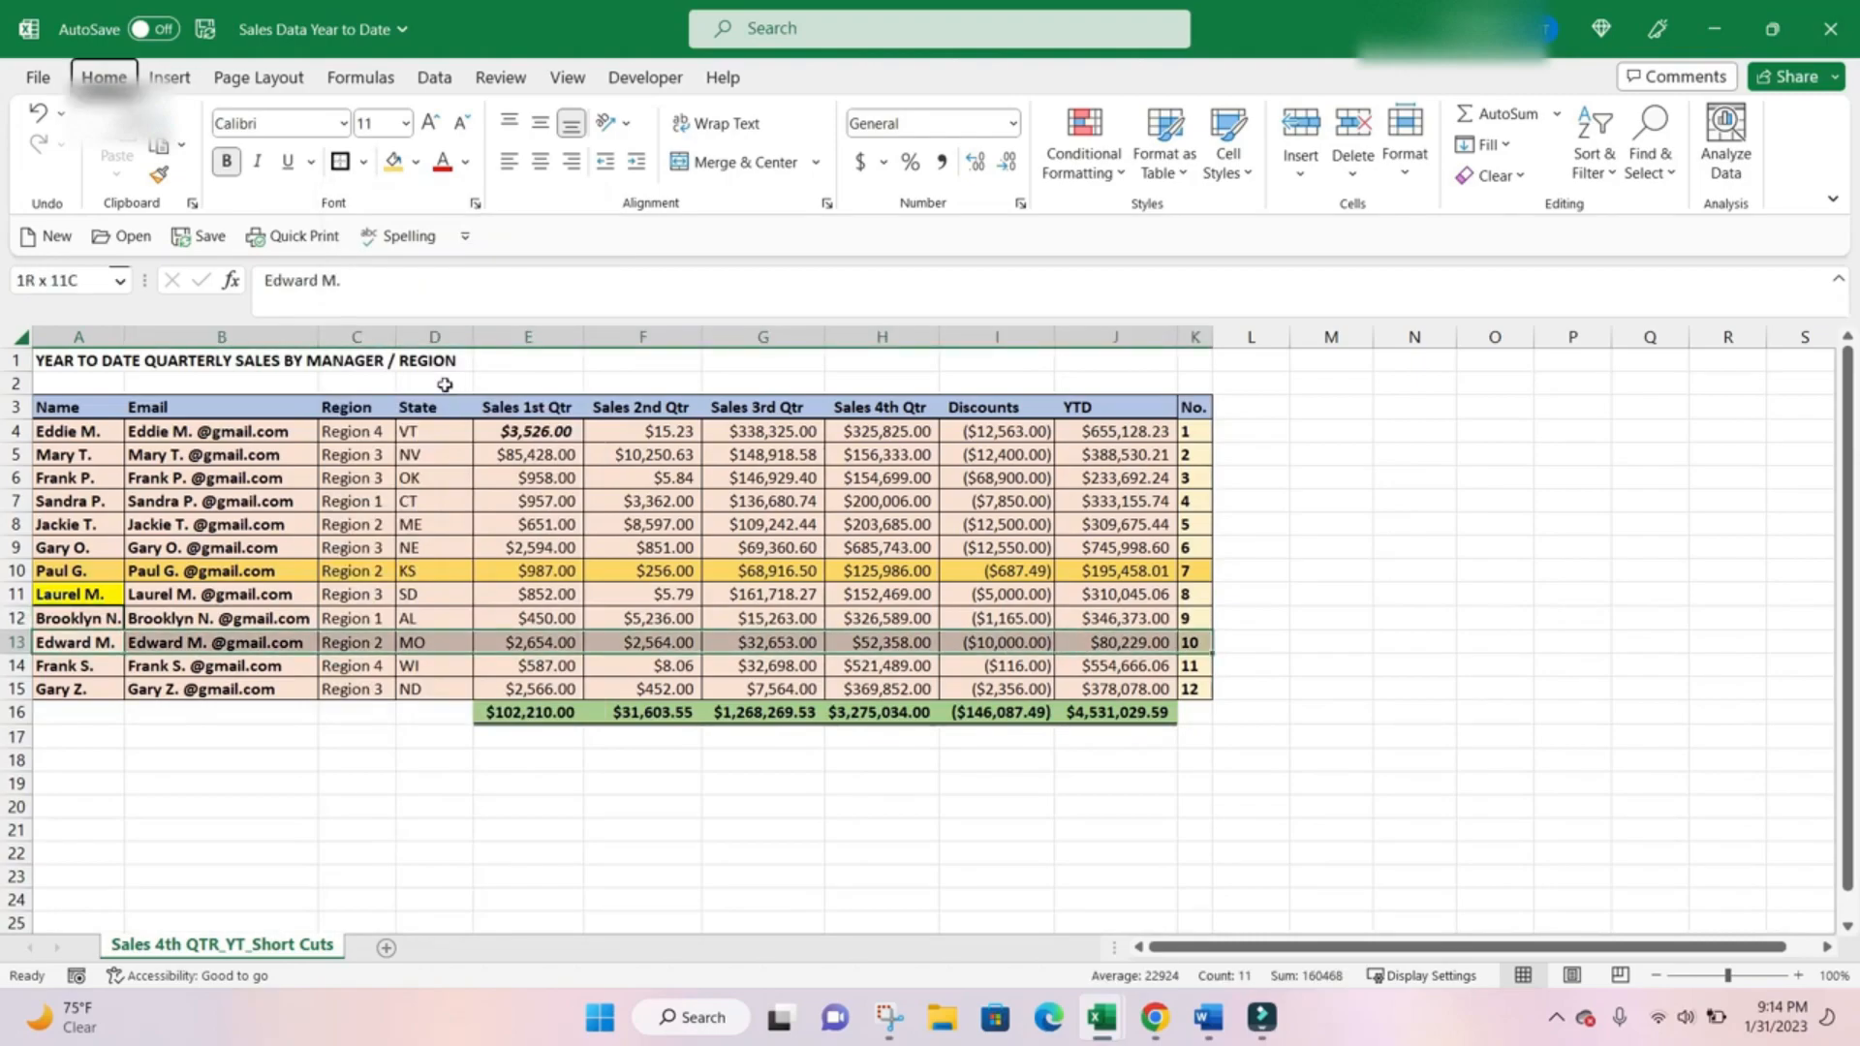
key("h")
key("b")
key("Down")
key("Down")
key("Down")
key("Down")
key("Down")
key("Down")
key("Down")
key("Down")
key("Down")
key("Down")
key("Up")
key("Up")
key("Down")
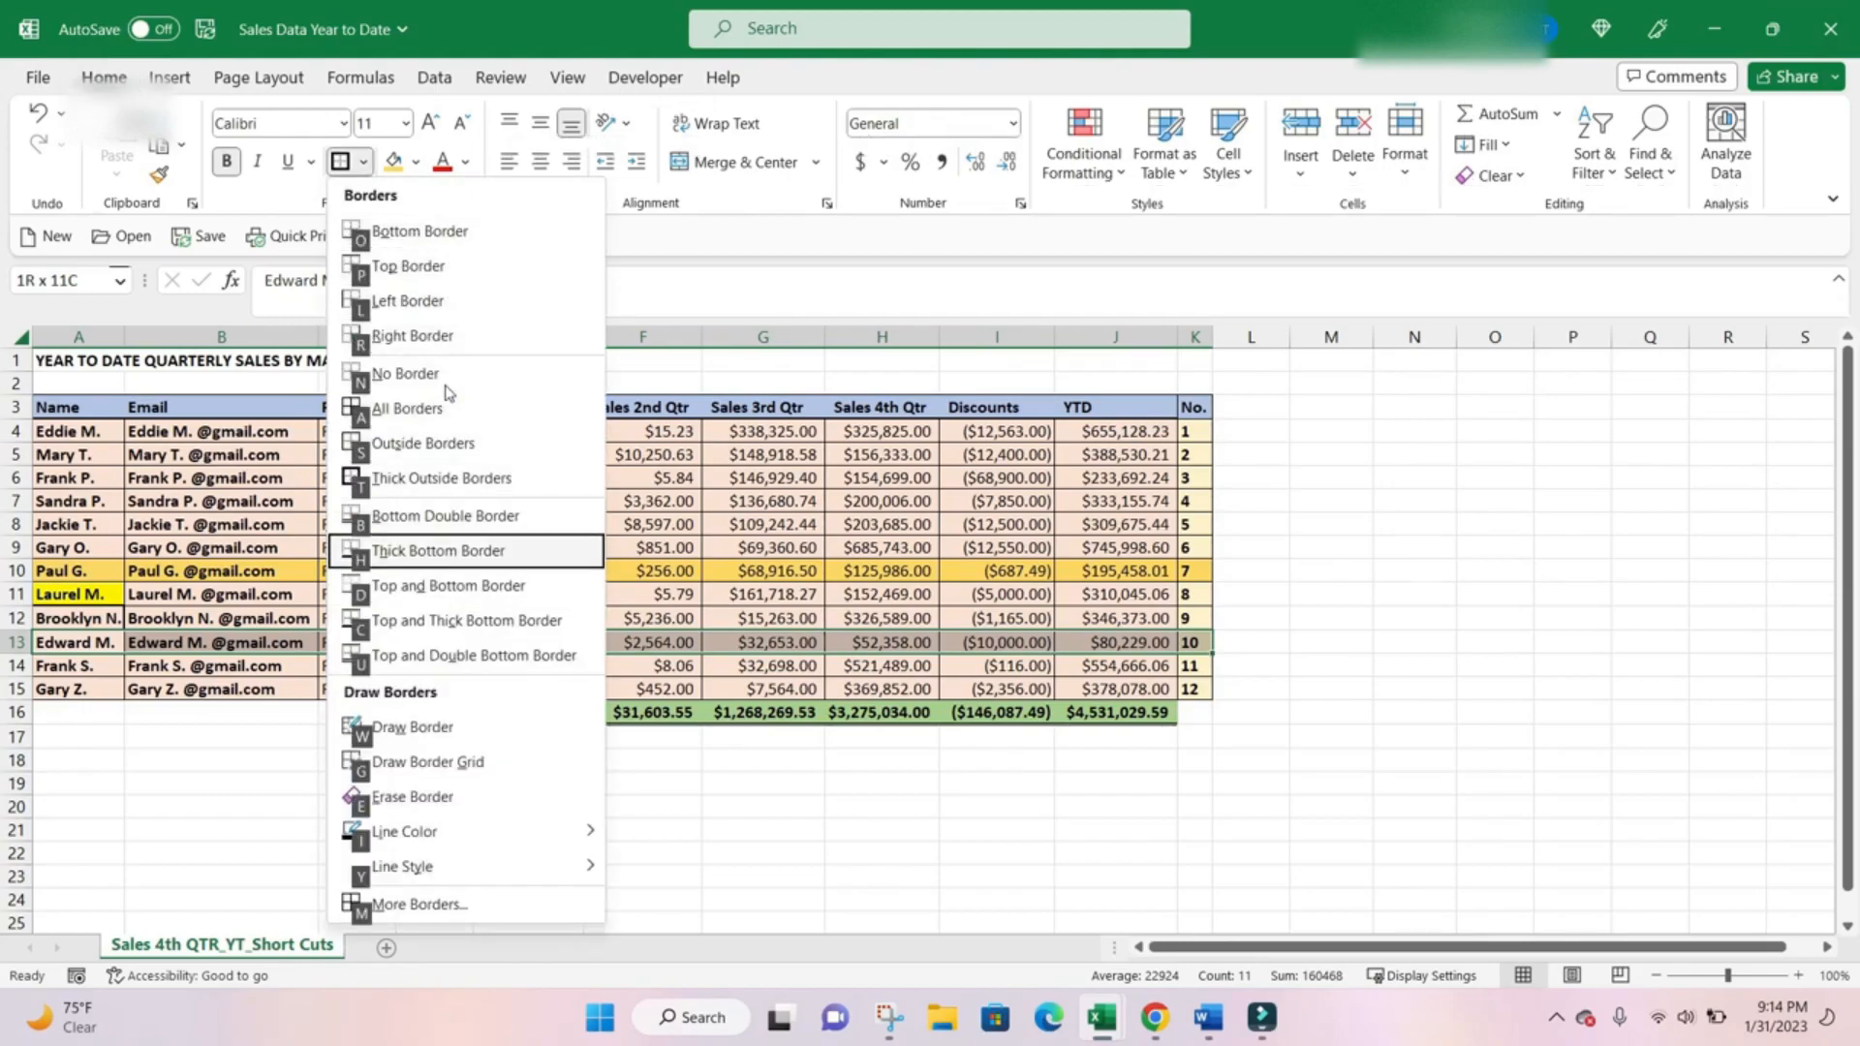
key("Return")
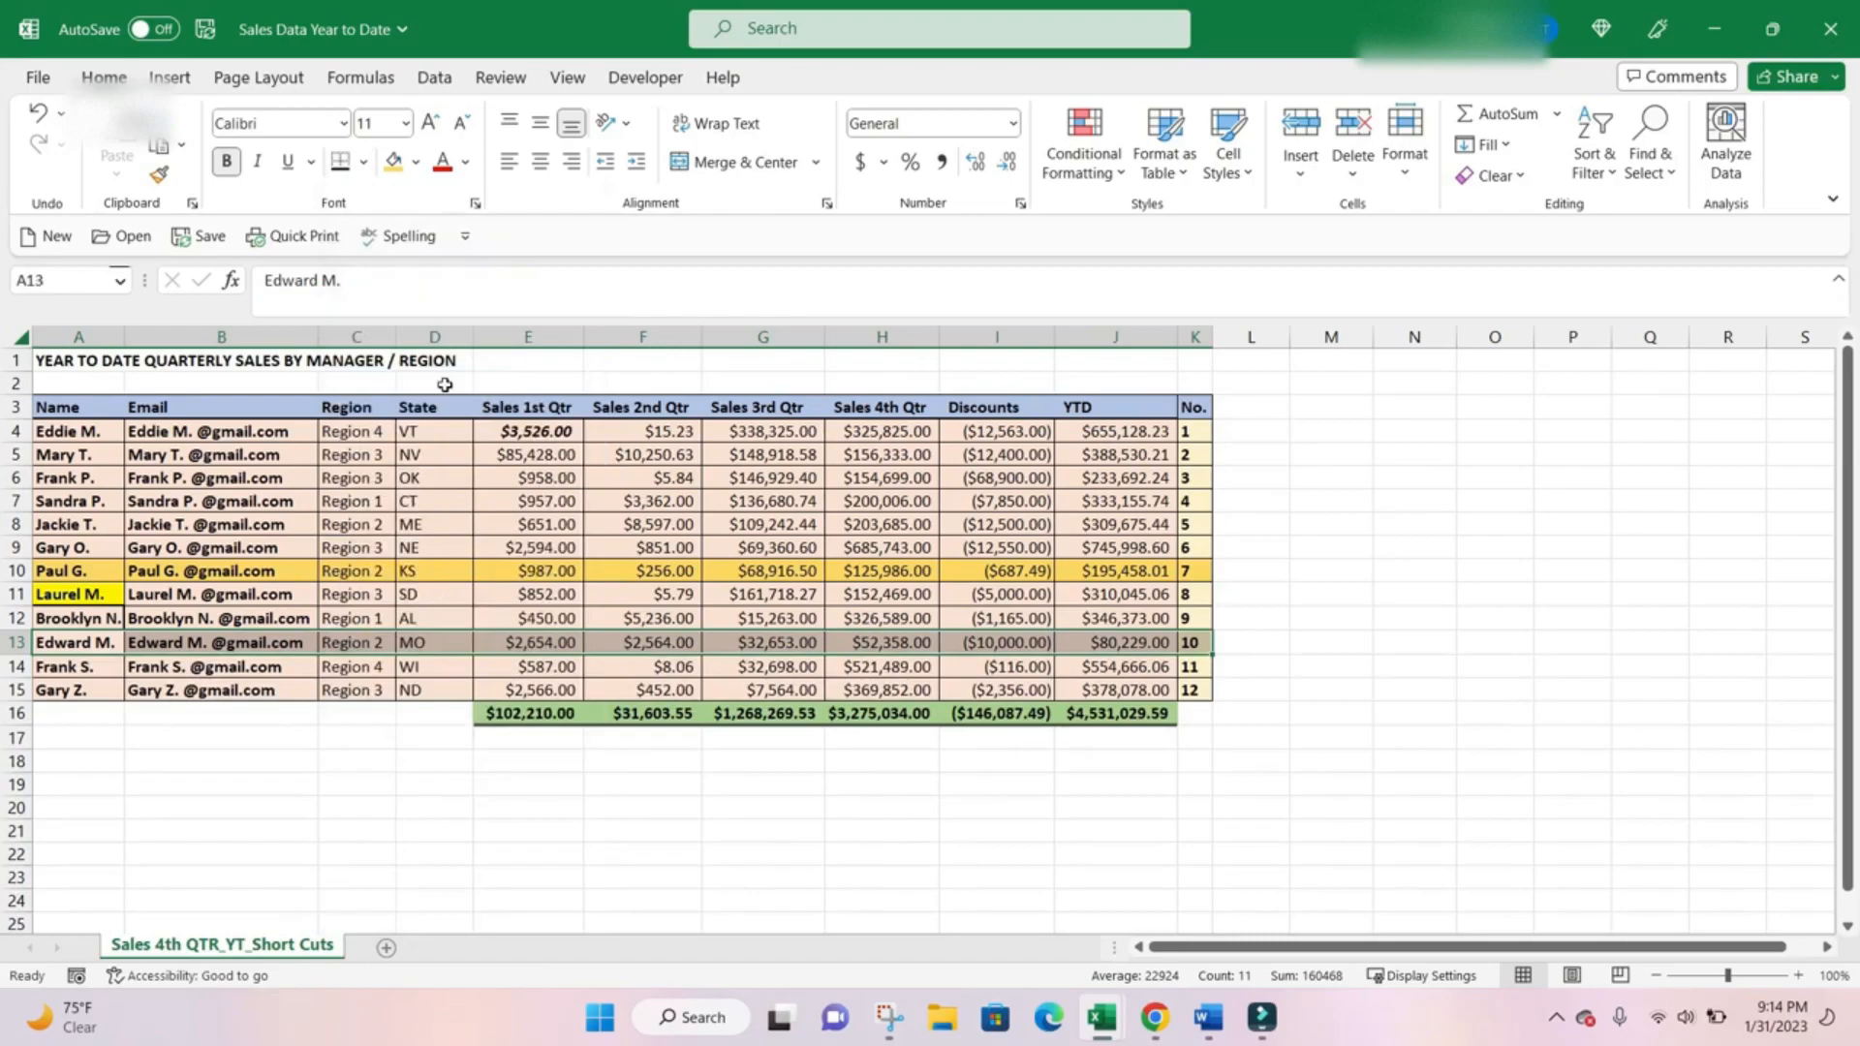
key("Down")
key("Down")
key("Down")
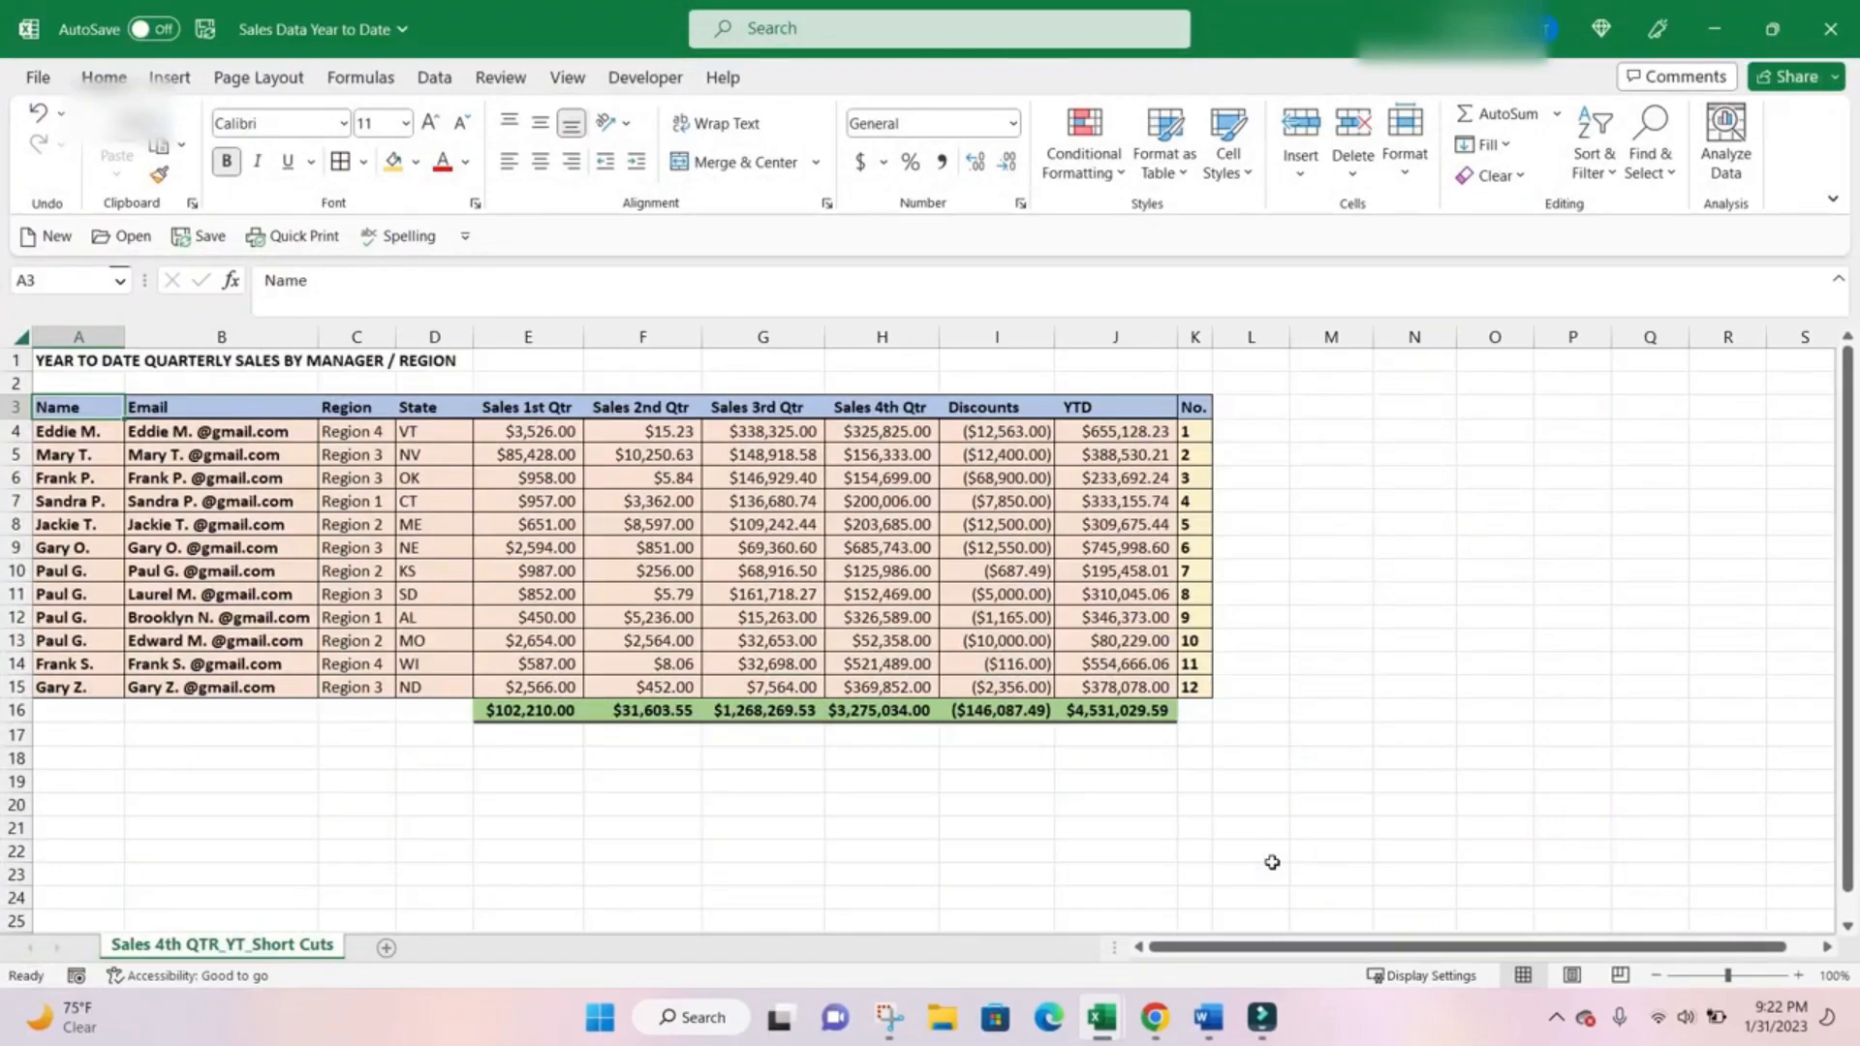
Turn on filters for the header row starting at A3 and turn them off again.
key("ctrl+shift+l")
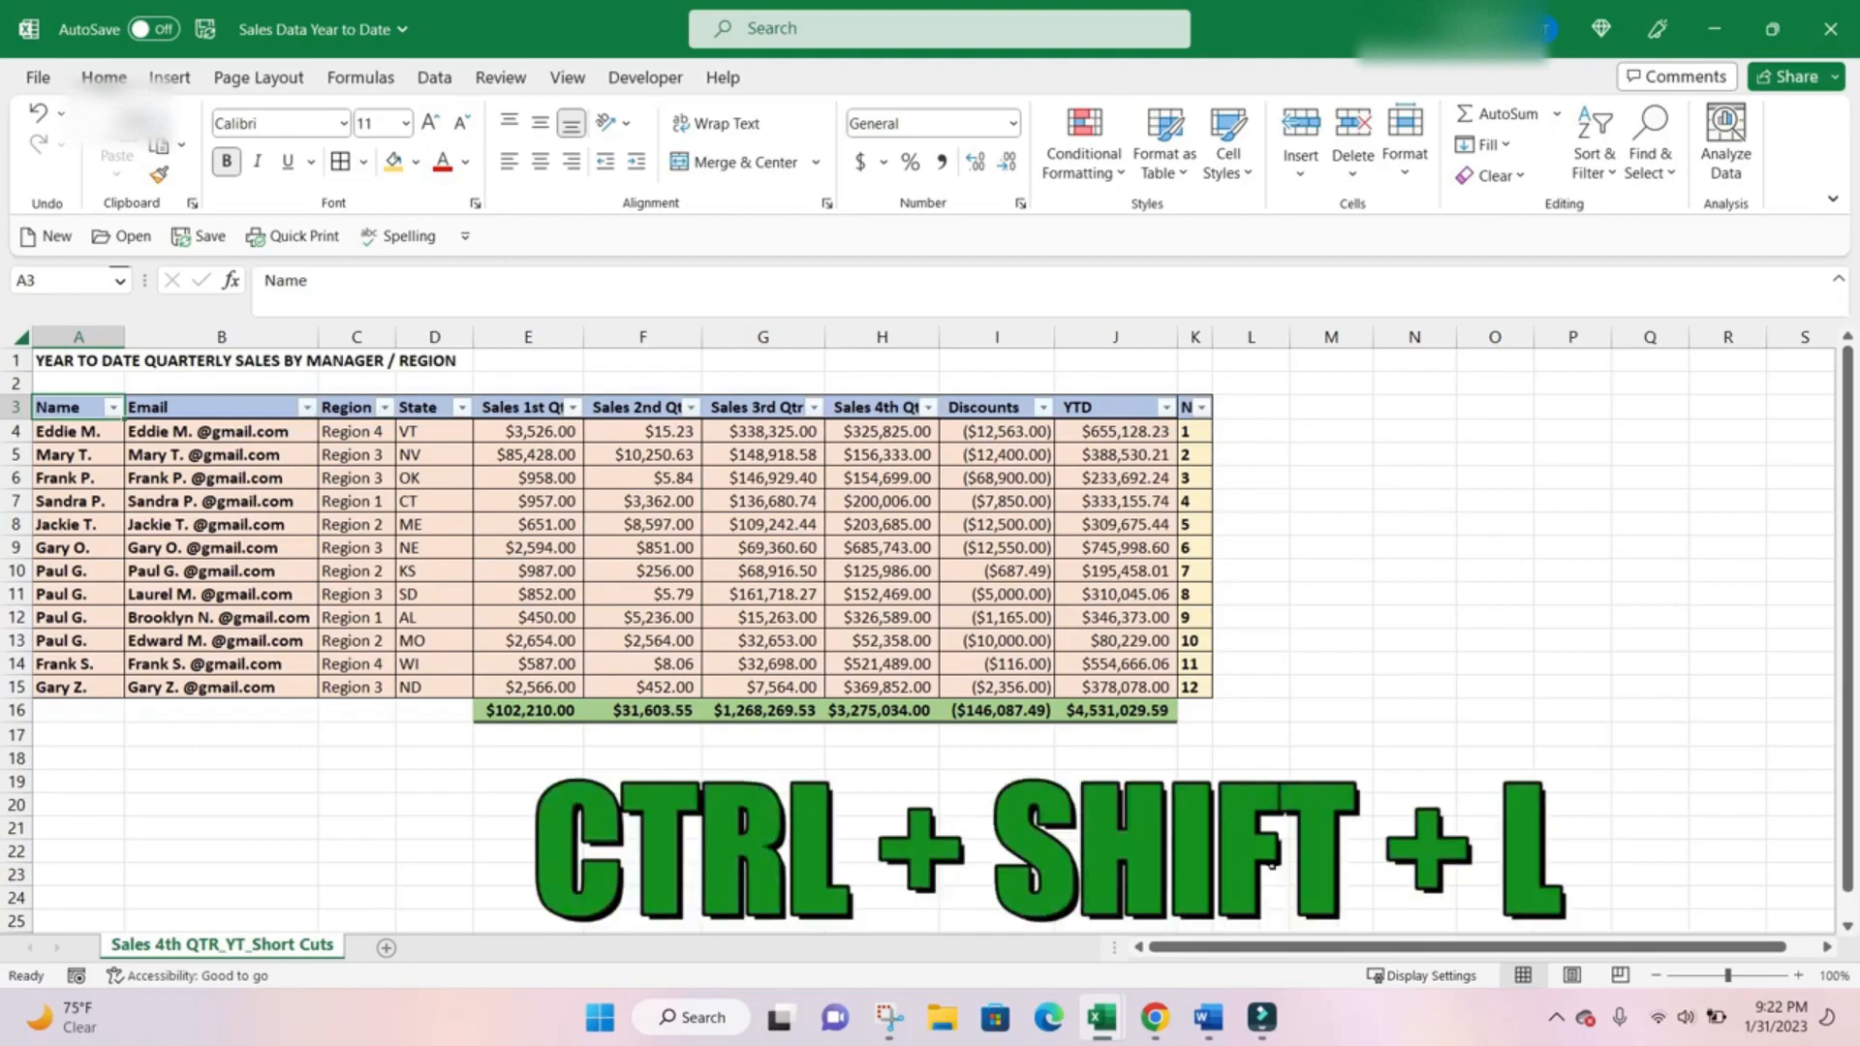
key("ctrl+shift+l")
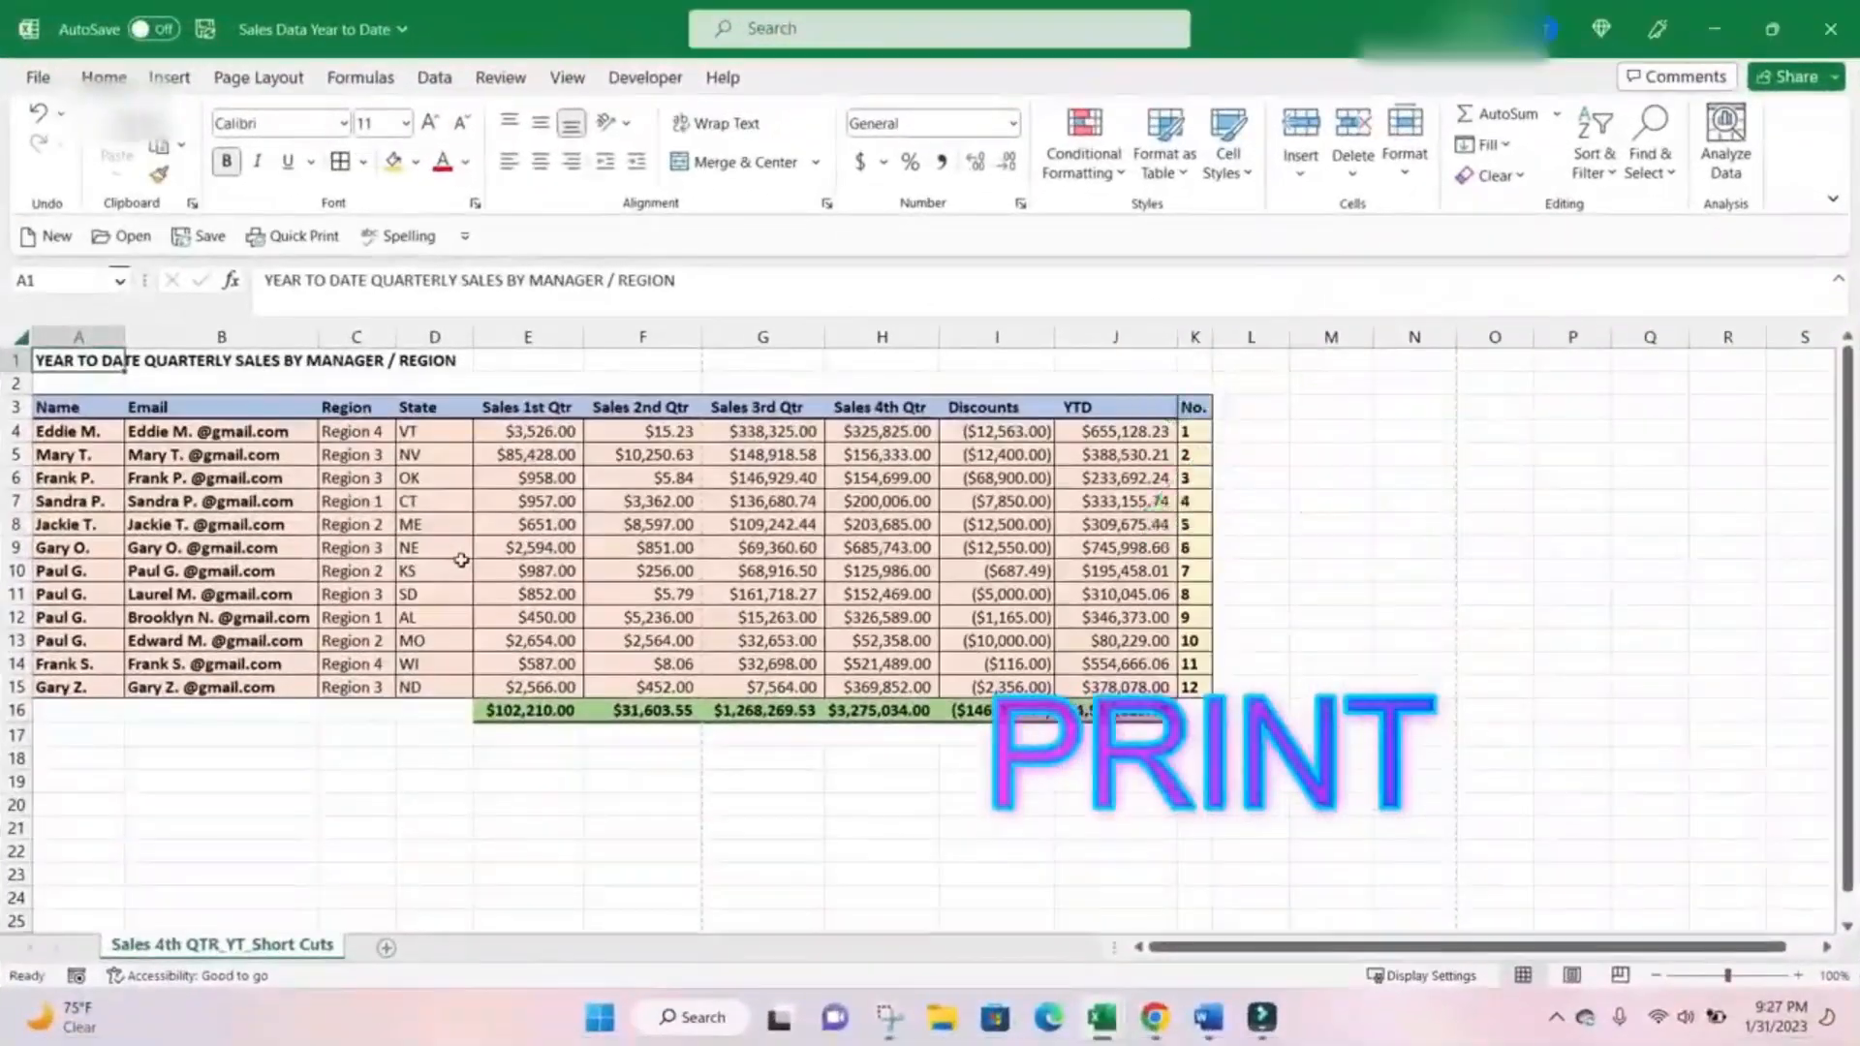
Open the print settings and preview for the sales sheet and return to the worksheet.
key("ctrl+p")
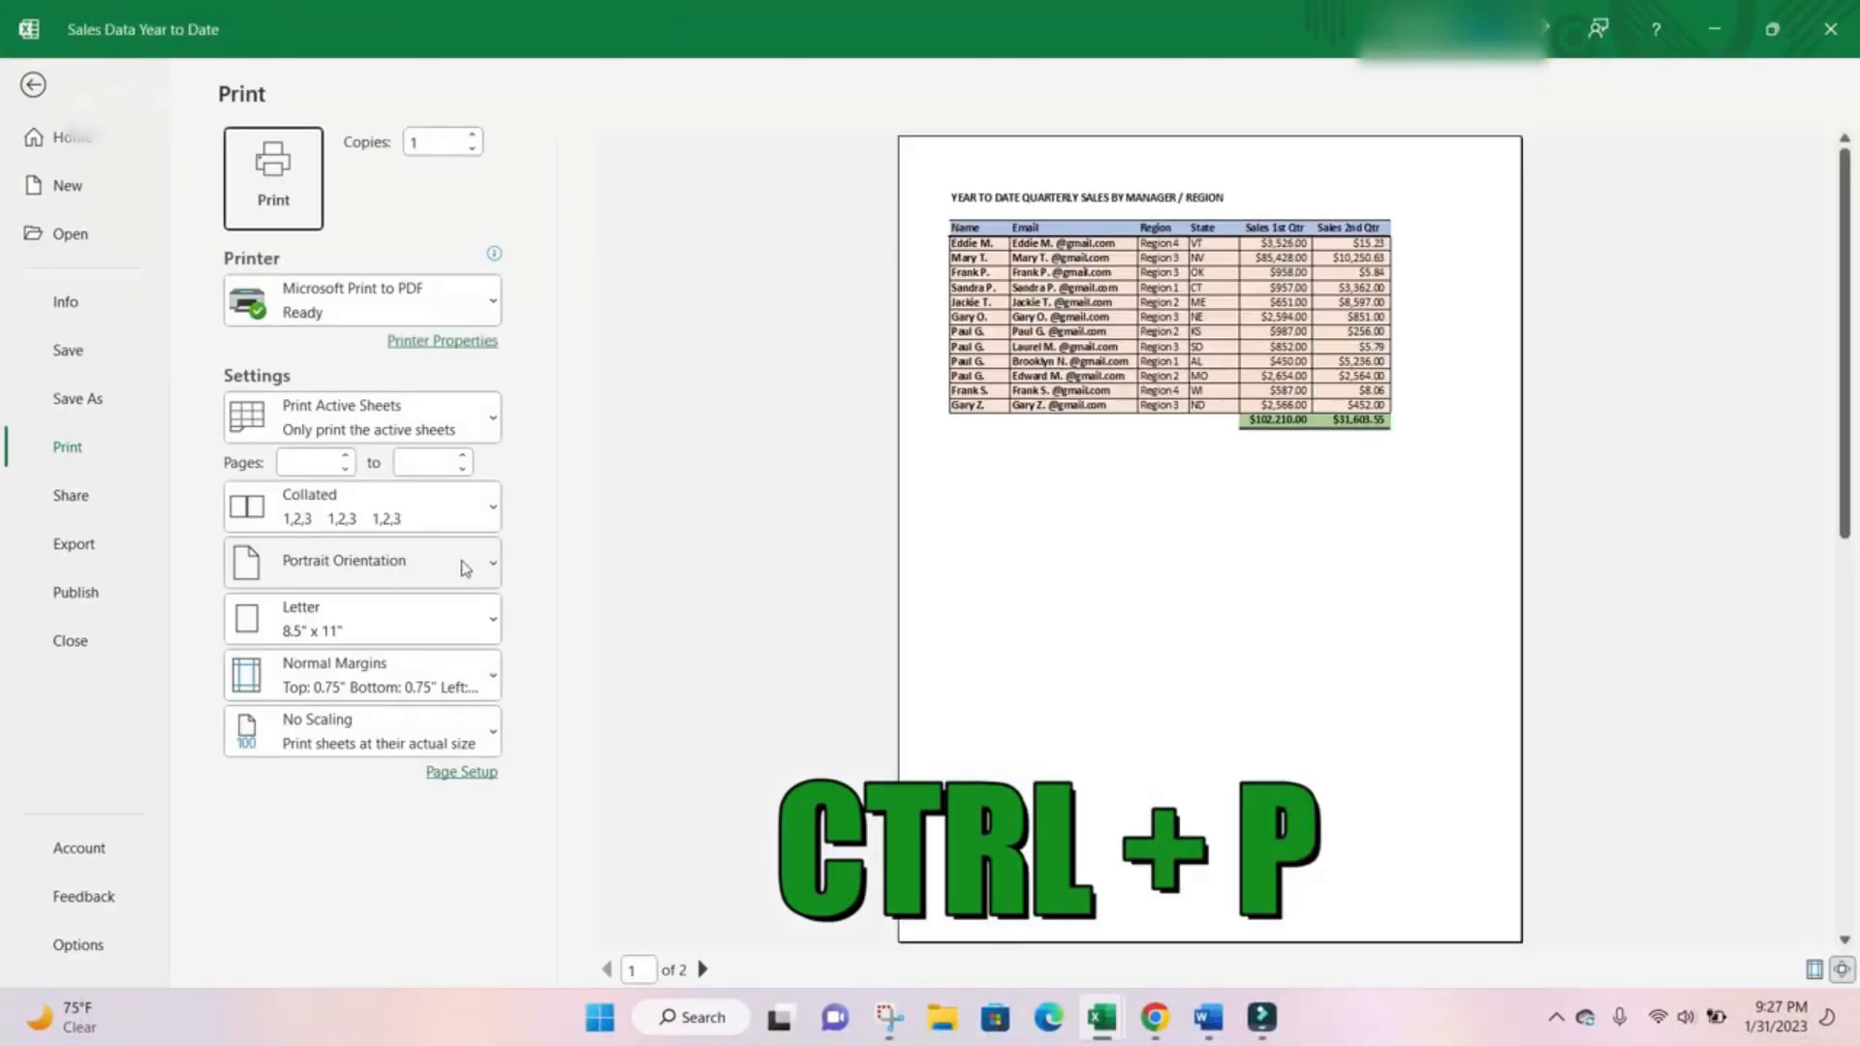
key("Escape")
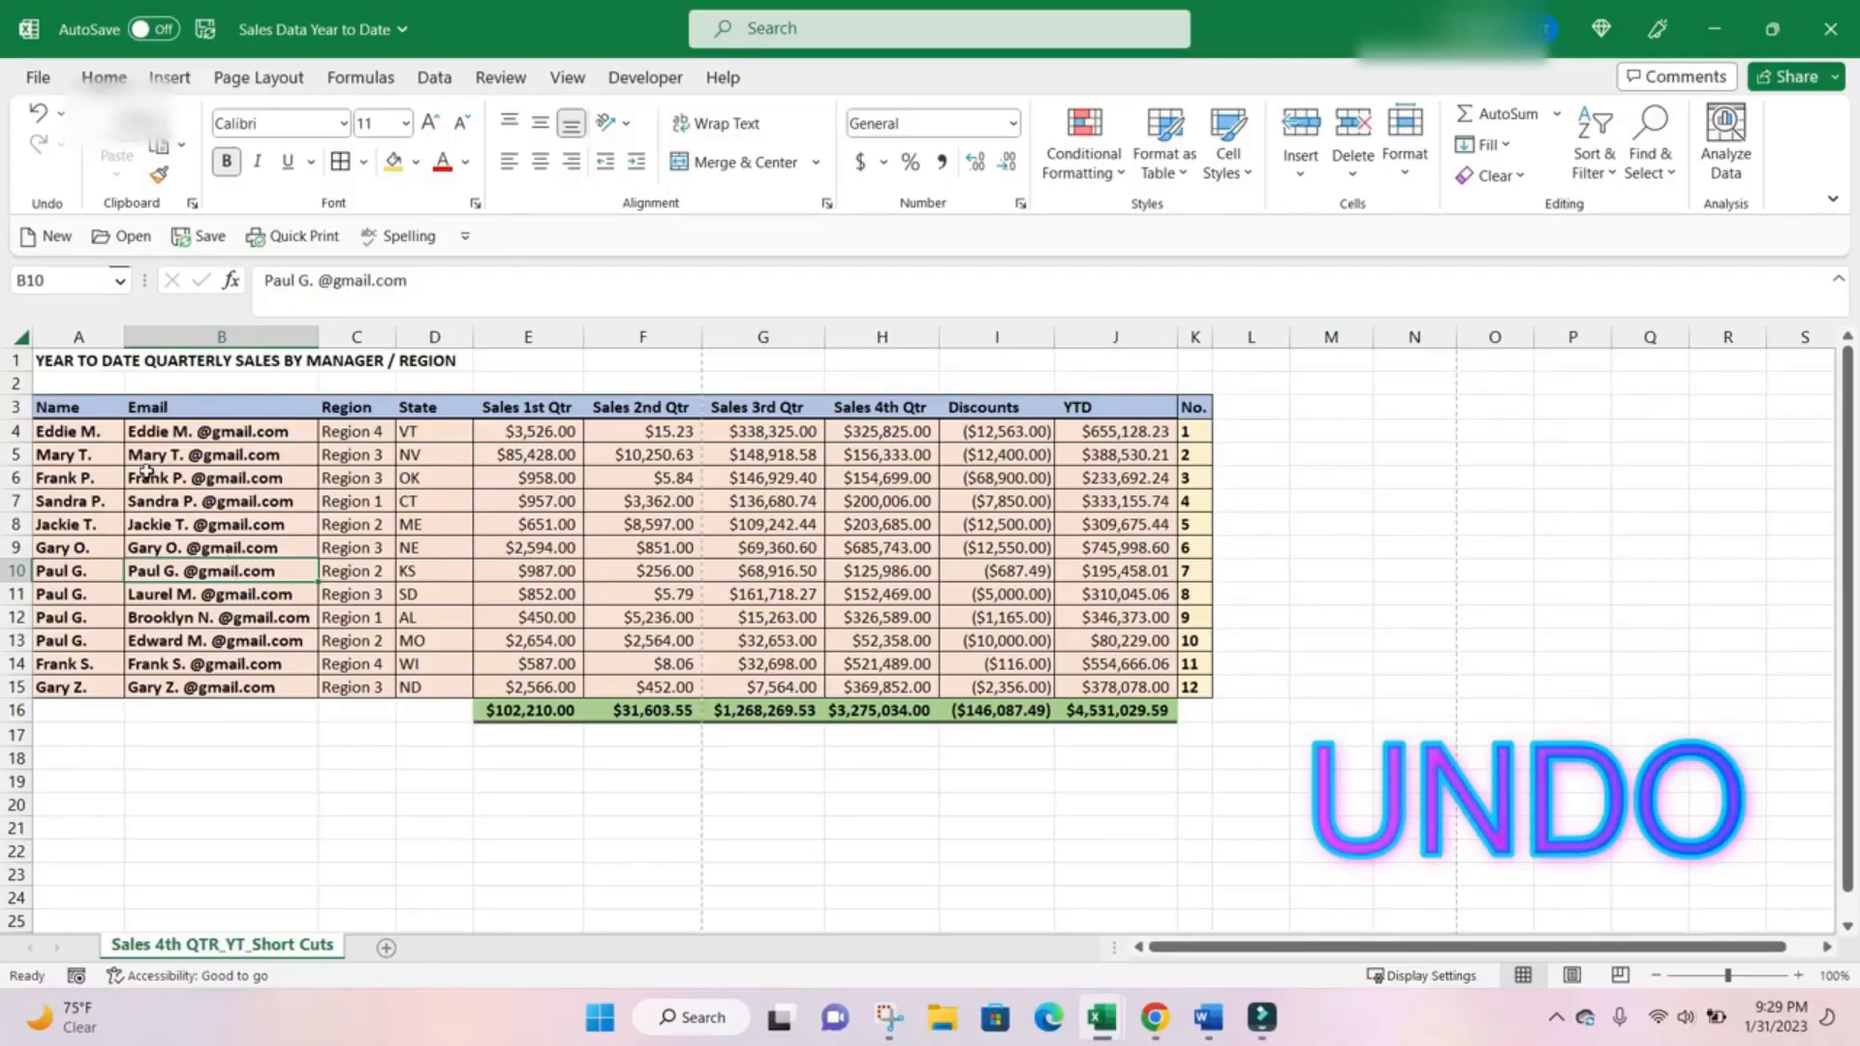
Clear the names from cells A6 and A7 in the Name column.
left_click(56, 478)
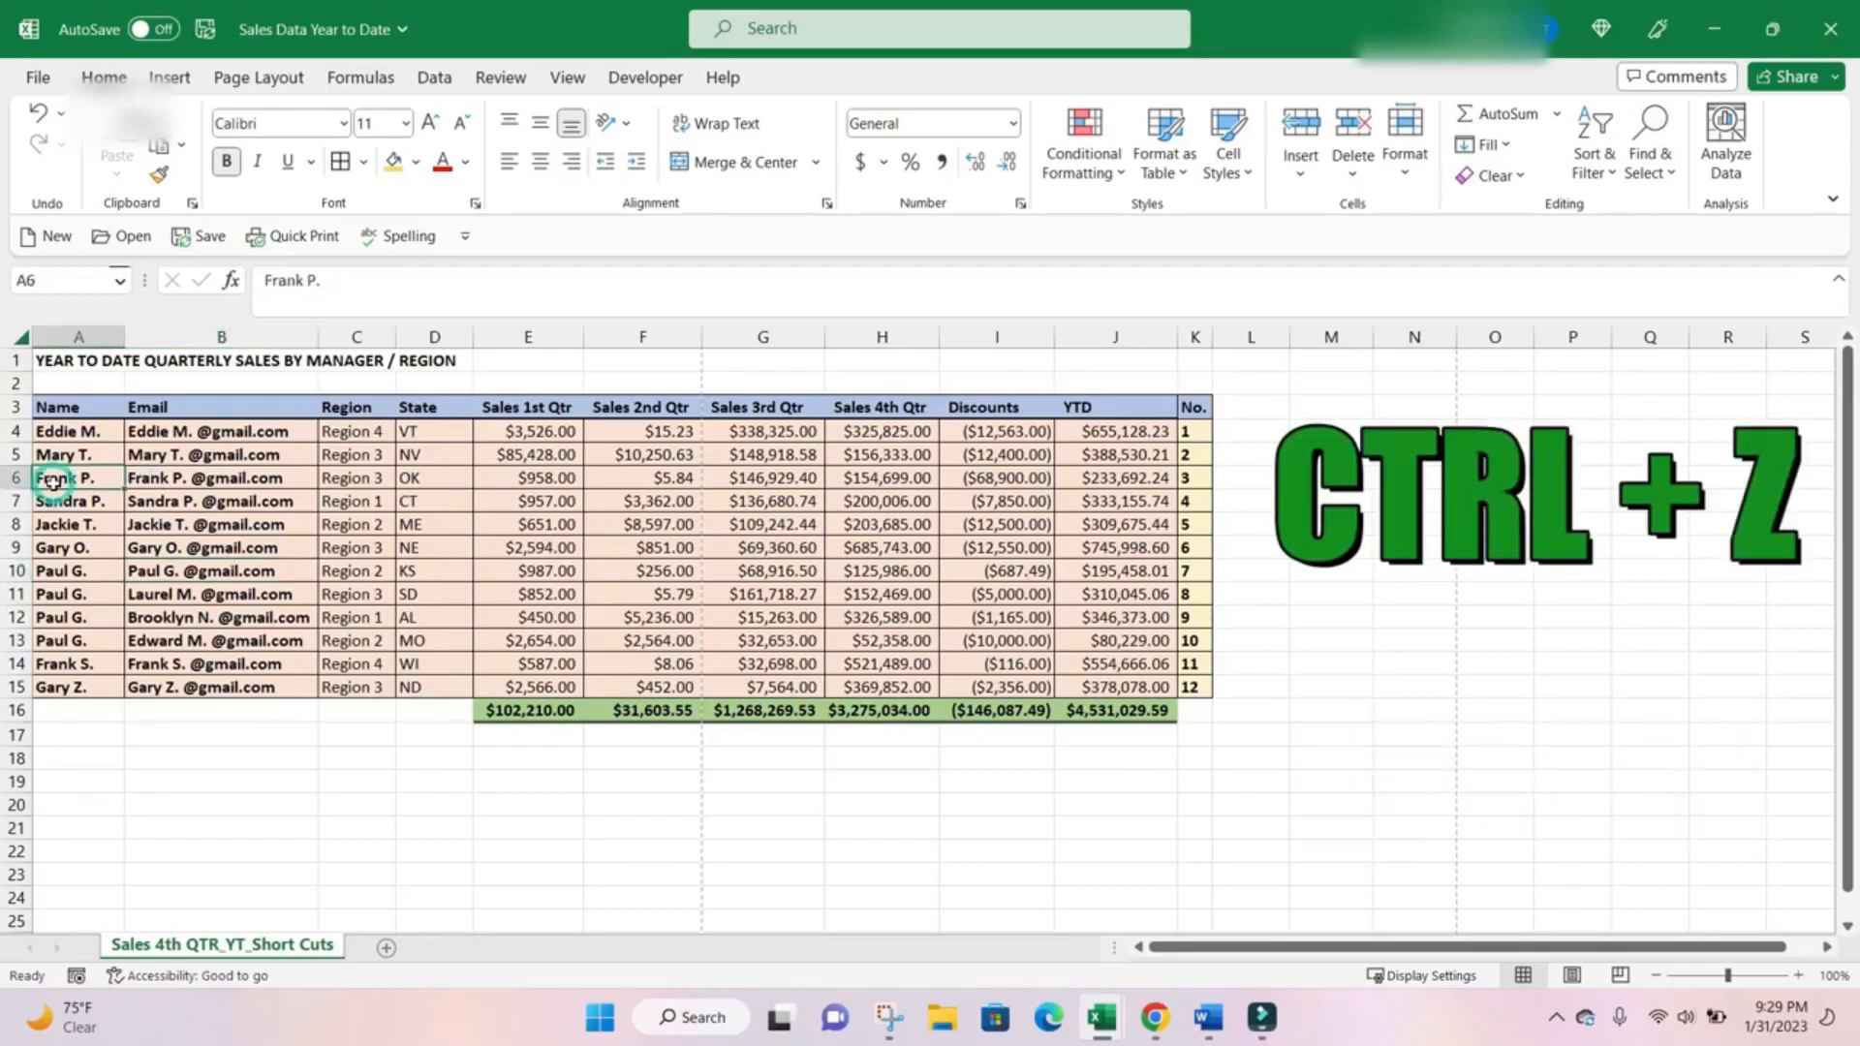
key("Delete")
key("Down")
key("Delete")
key("Down")
key("Delete")
key("Down")
key("Up")
Undo the latest deletions in the Name column.
key("ctrl+z")
key("ctrl+z")
key("ctrl+z")
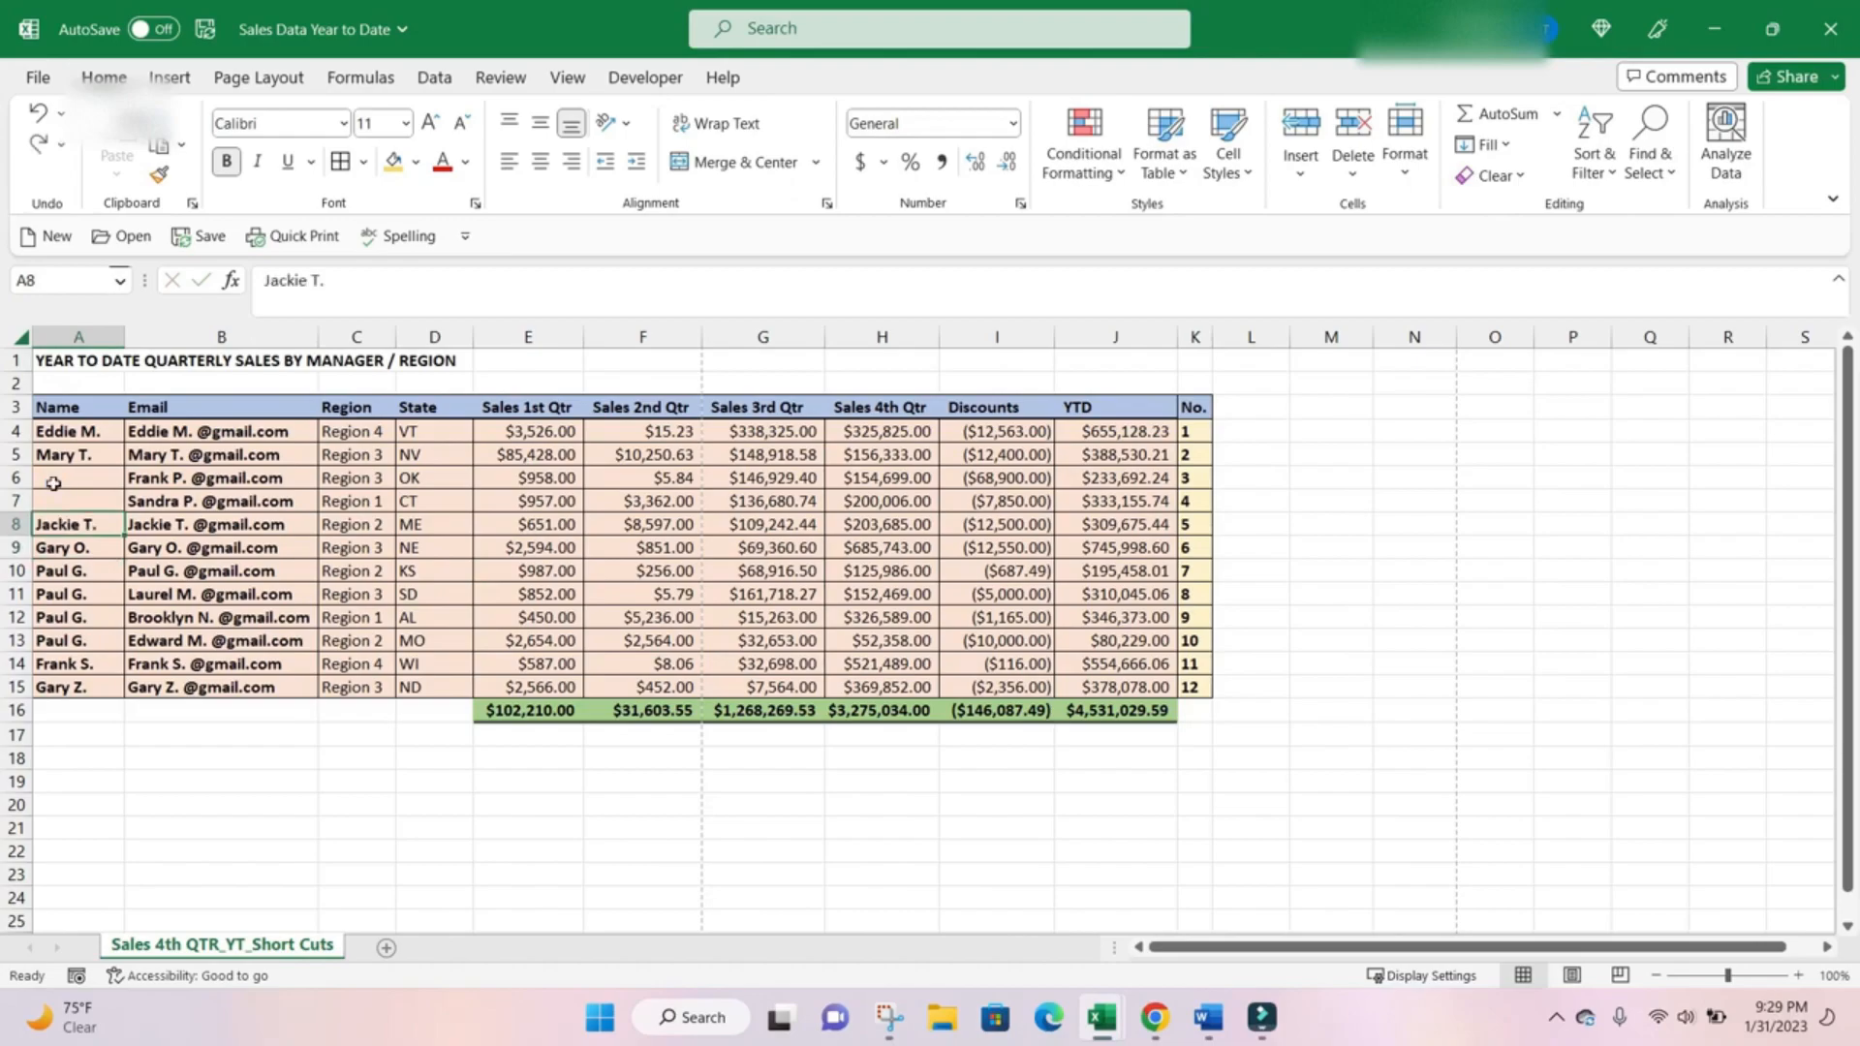